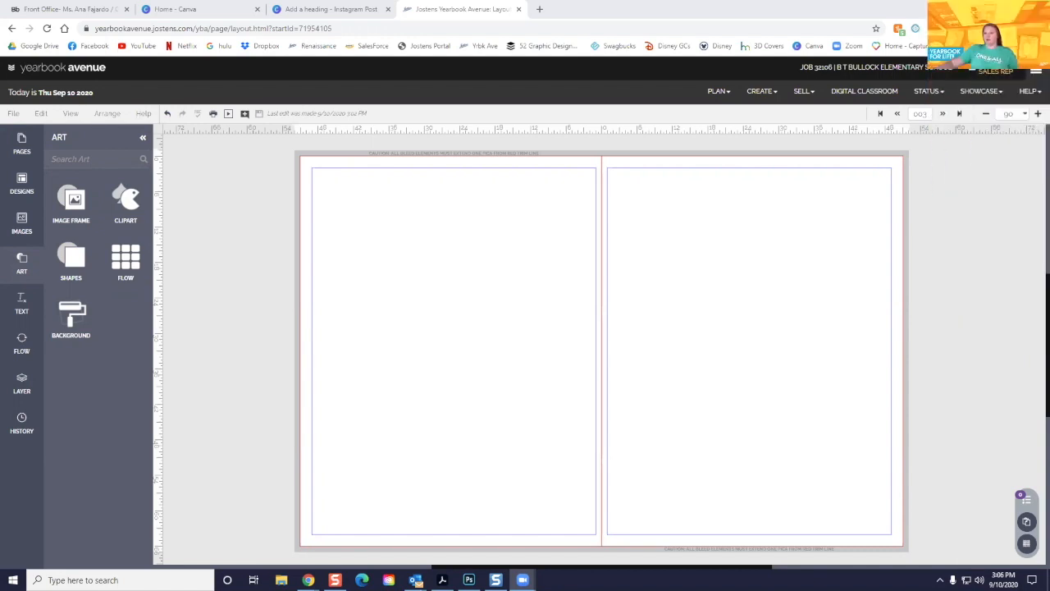
Show the grid lines on the page spread and turn on Snap to Grid
click(977, 355)
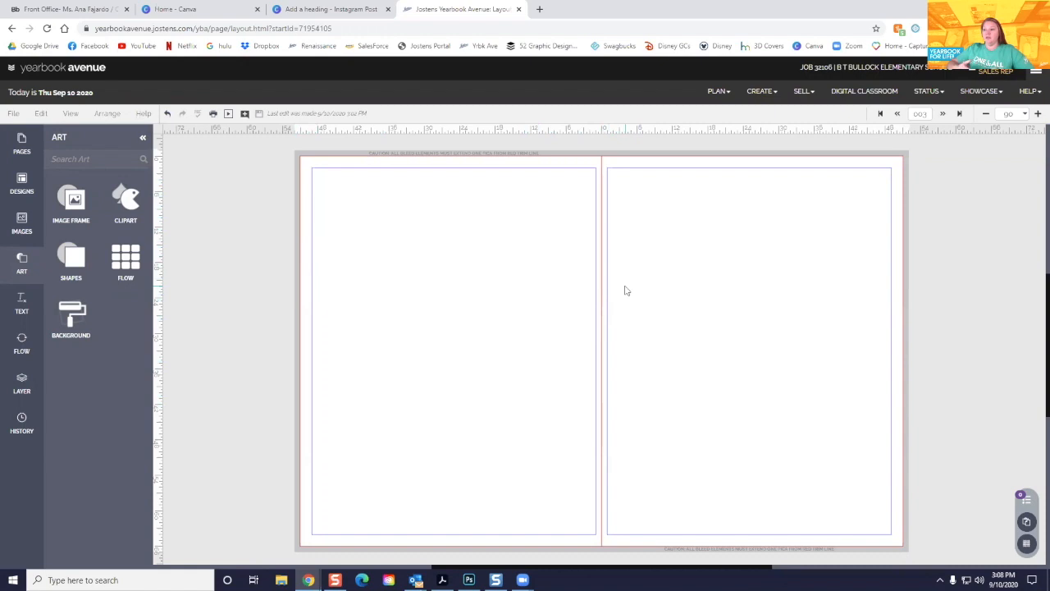
click(1027, 544)
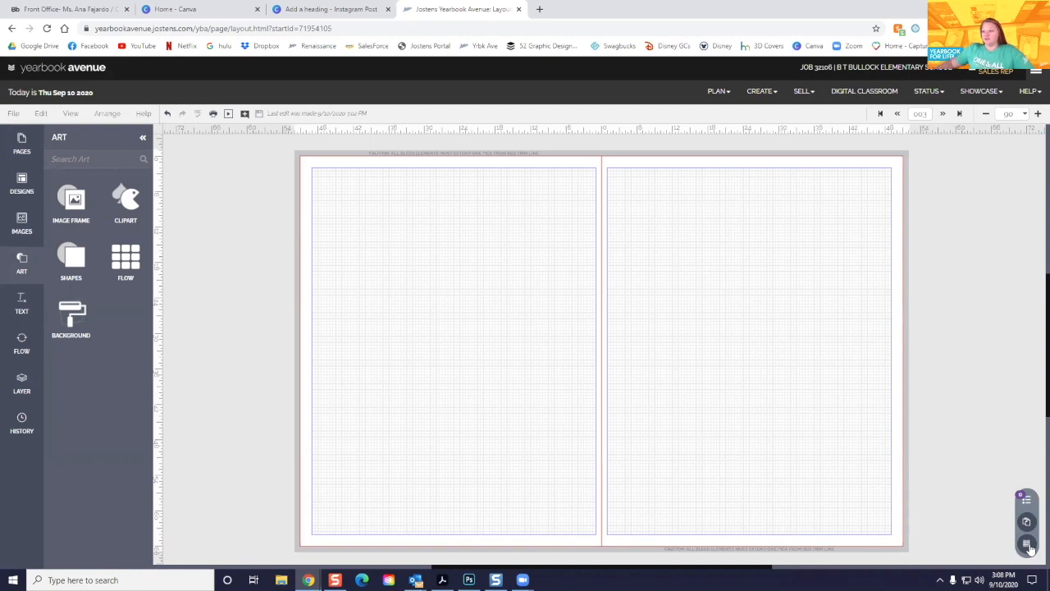
click(1029, 548)
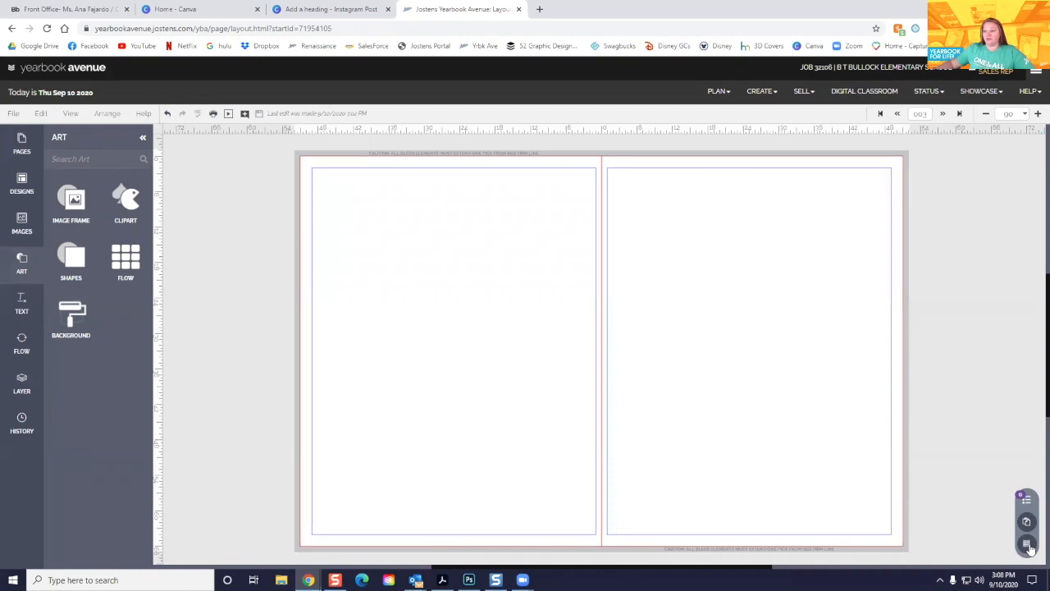
click(1030, 548)
click(1029, 548)
click(1030, 548)
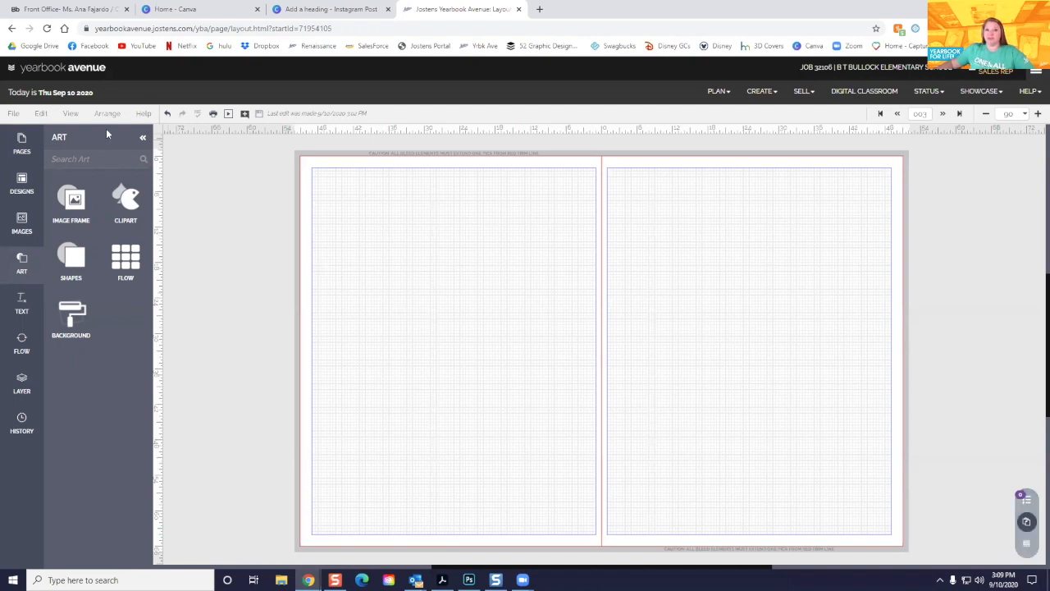
click(71, 114)
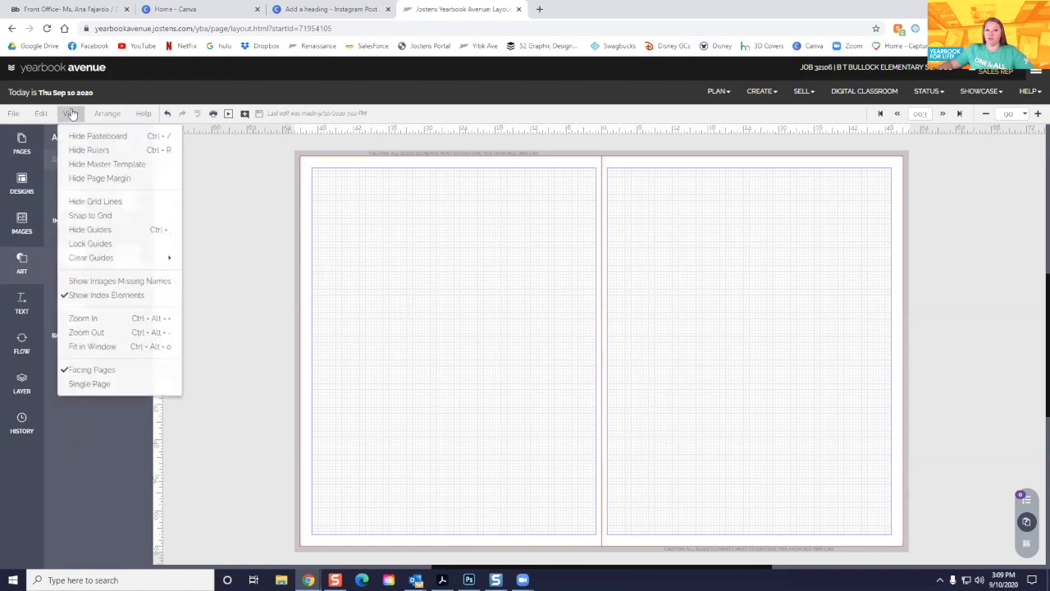
click(134, 222)
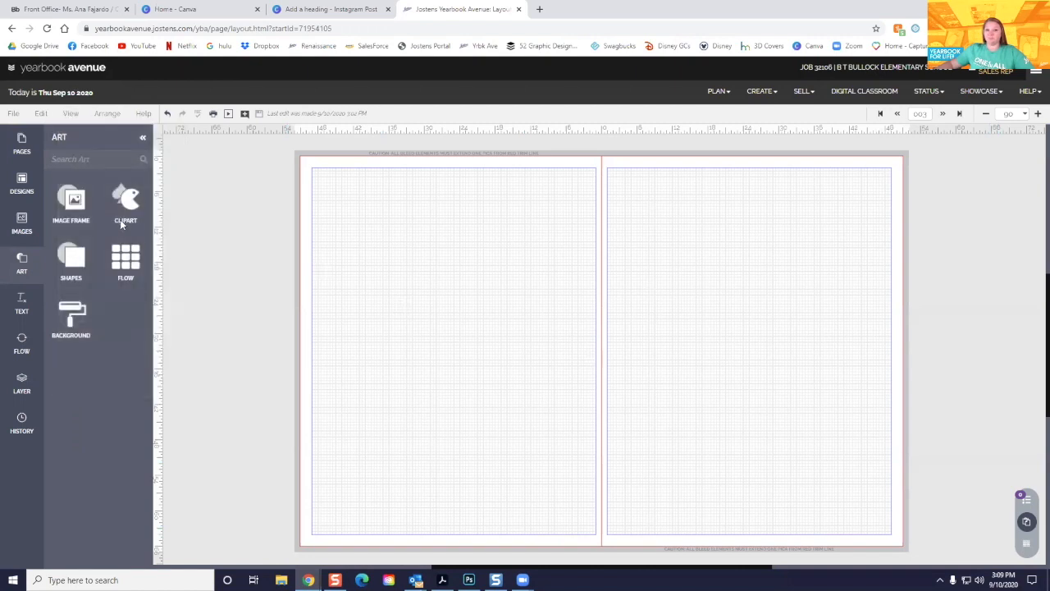
Add a square shape at the upper-left margin corner of the left page
click(74, 250)
click(66, 316)
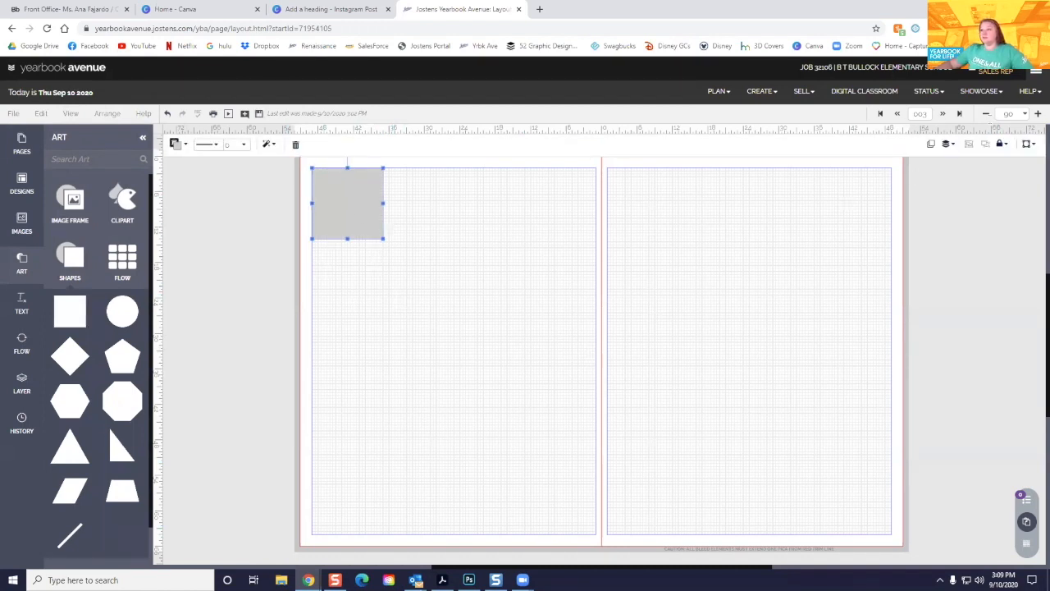
click(1025, 114)
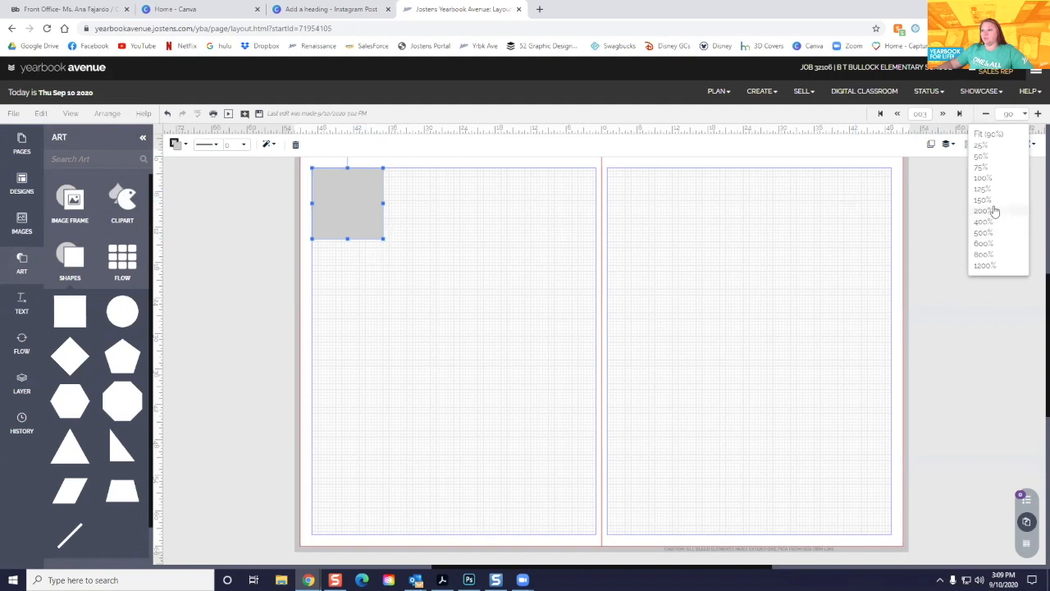
click(983, 211)
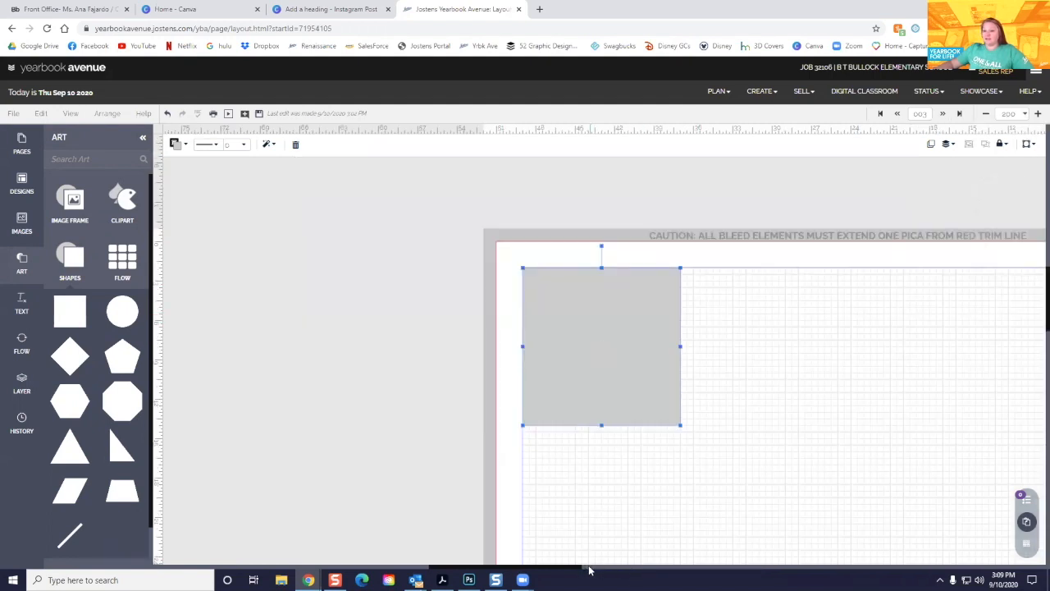
drag(574, 567, 592, 567)
click(569, 451)
click(545, 395)
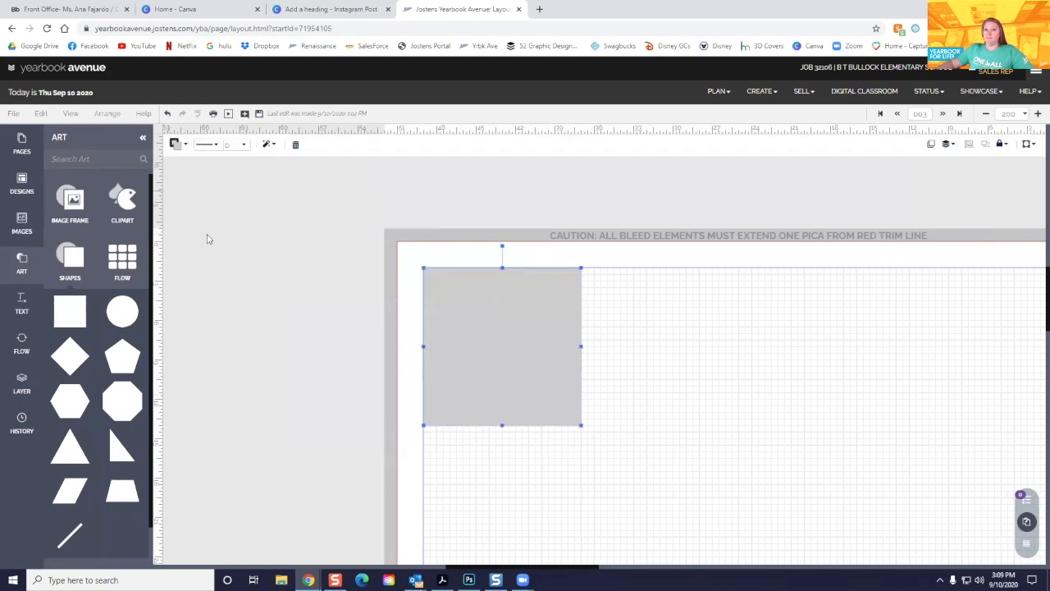
Nudge the square six grid increments to the right with Snap to Grid on
click(72, 114)
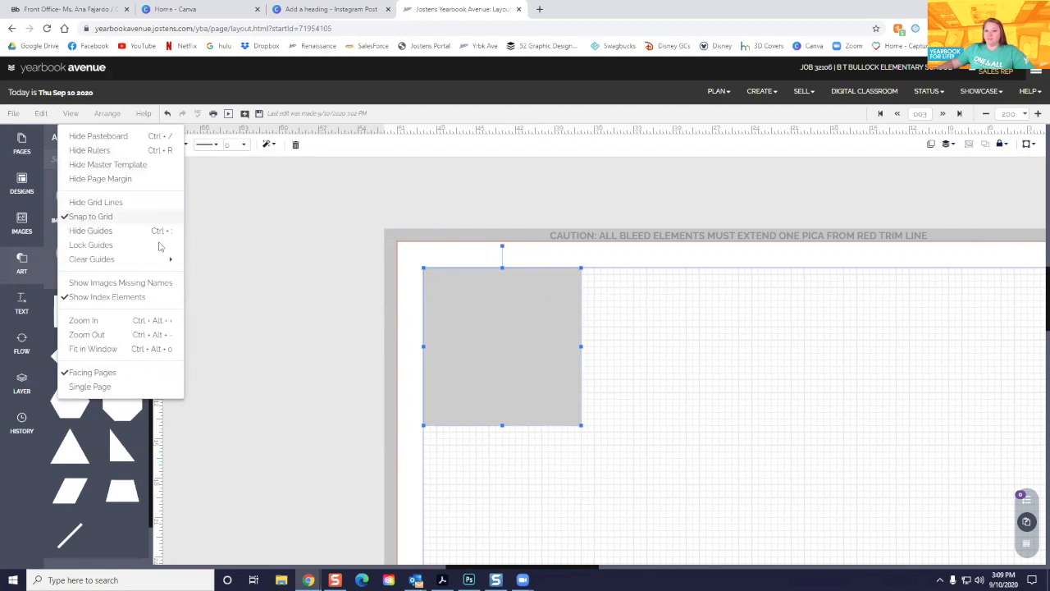
click(480, 388)
click(480, 388)
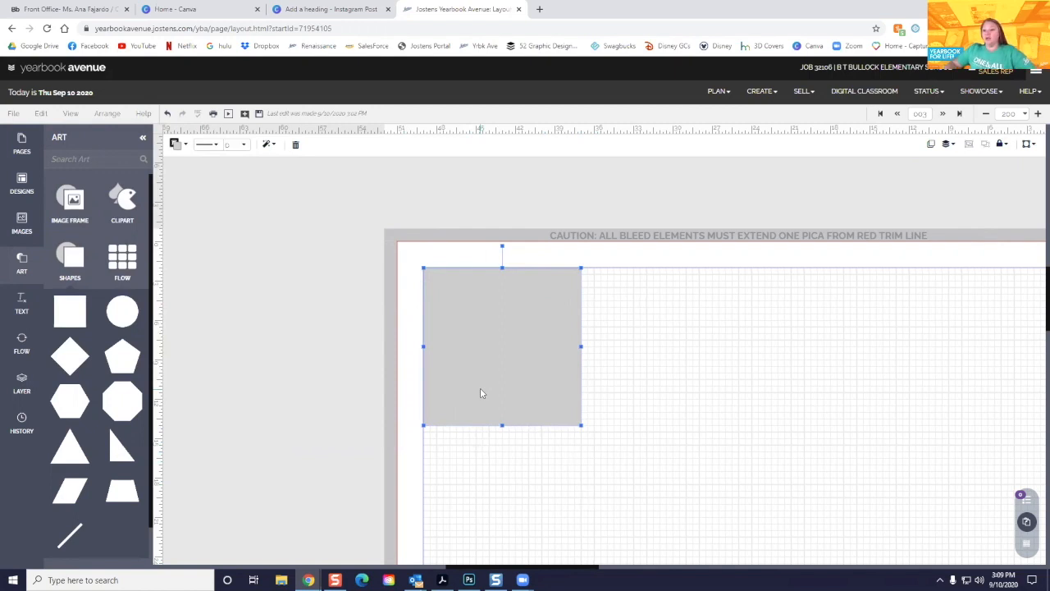
key(Right)
key(Right)
key(Right)
key(Right)
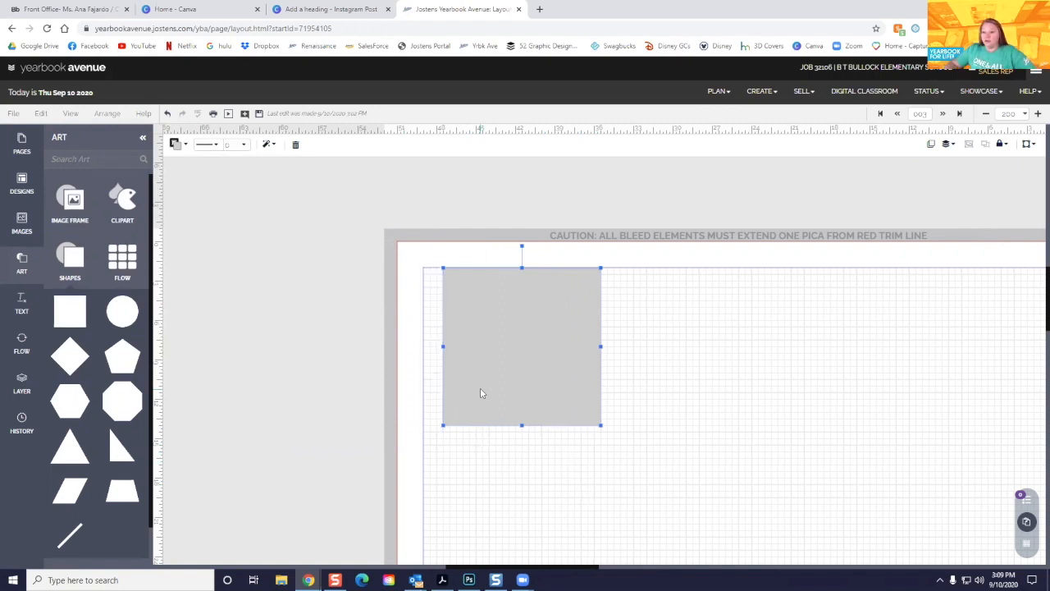
key(Right)
key(Right)
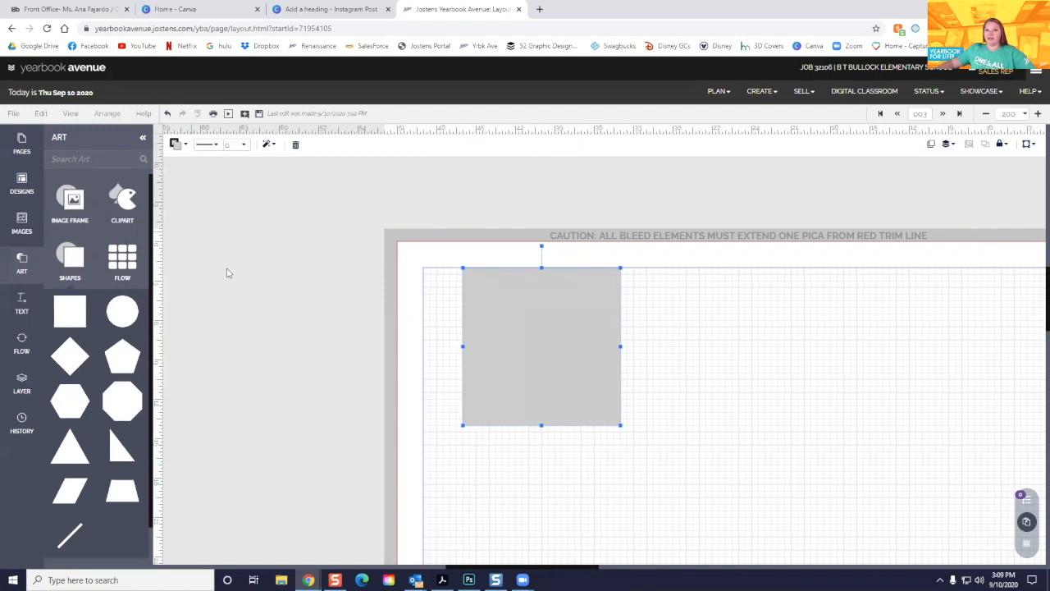
Turn off Snap to Grid and nudge the square slightly to the right
click(72, 116)
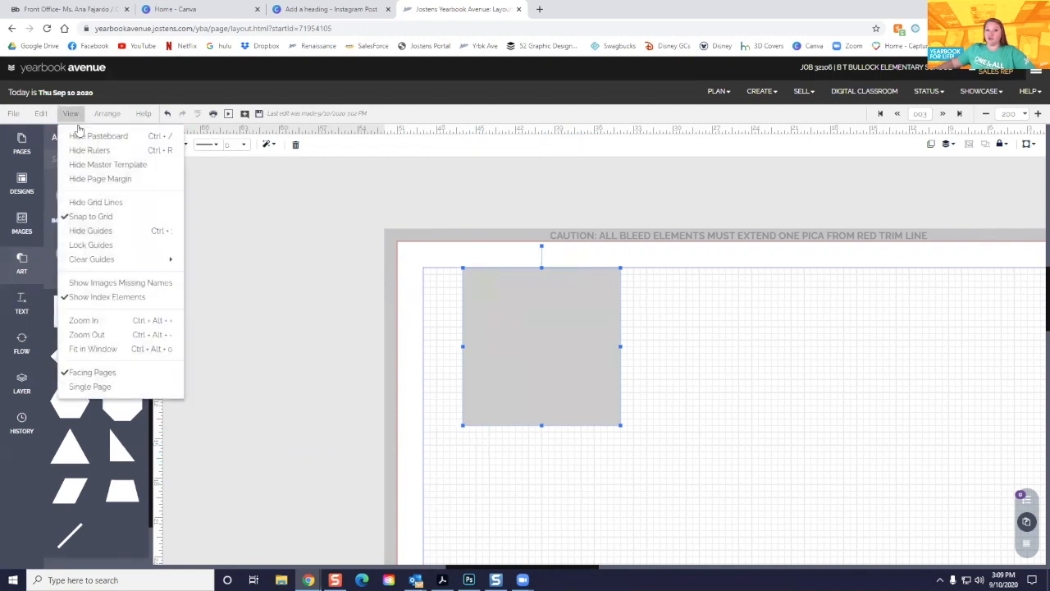
click(106, 216)
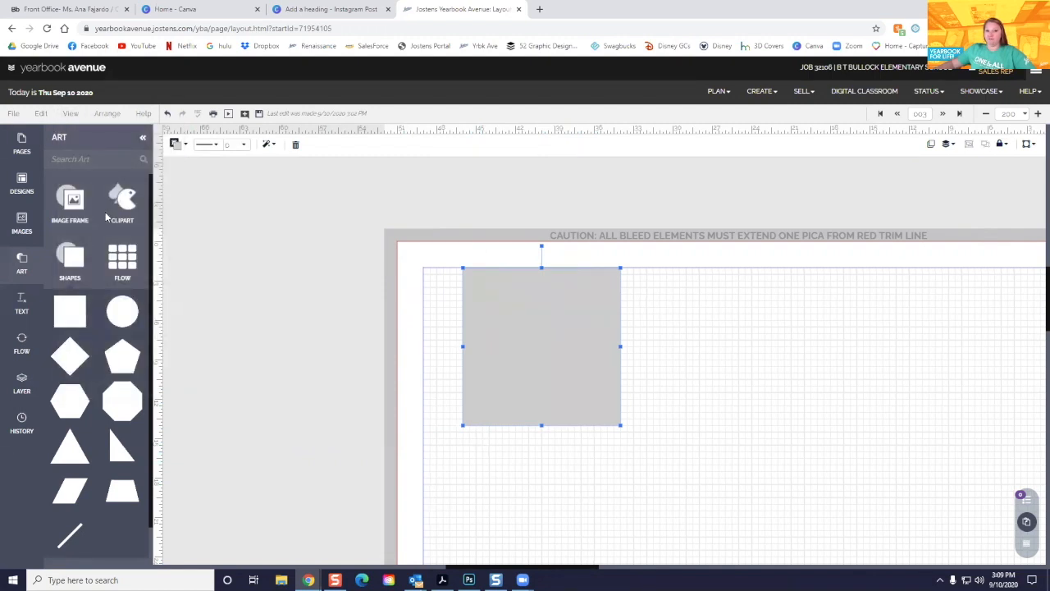
click(72, 119)
click(492, 460)
click(497, 402)
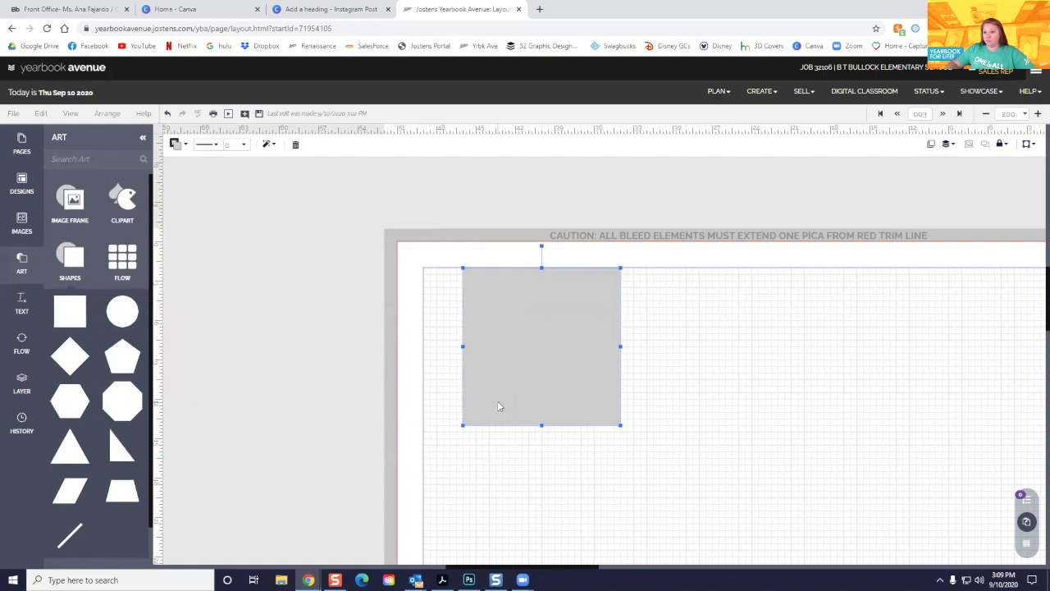
key(Right)
key(Right)
key(Right)
key(Right)
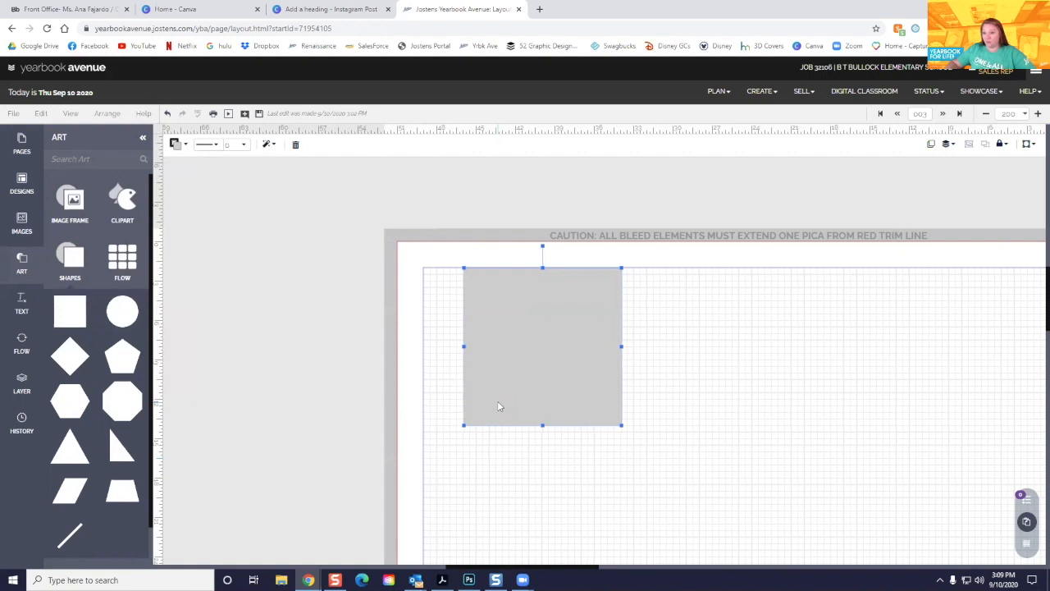
key(Right)
key(Right)
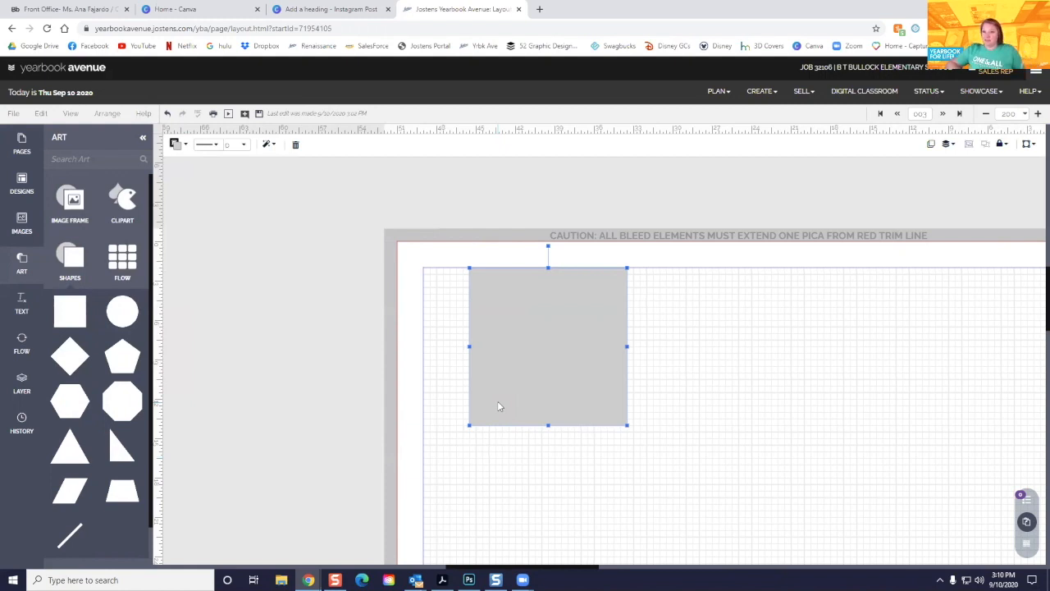
Duplicate the square just to its right, select both squares, and turn on Snap to Grid
drag(538, 349, 662, 344)
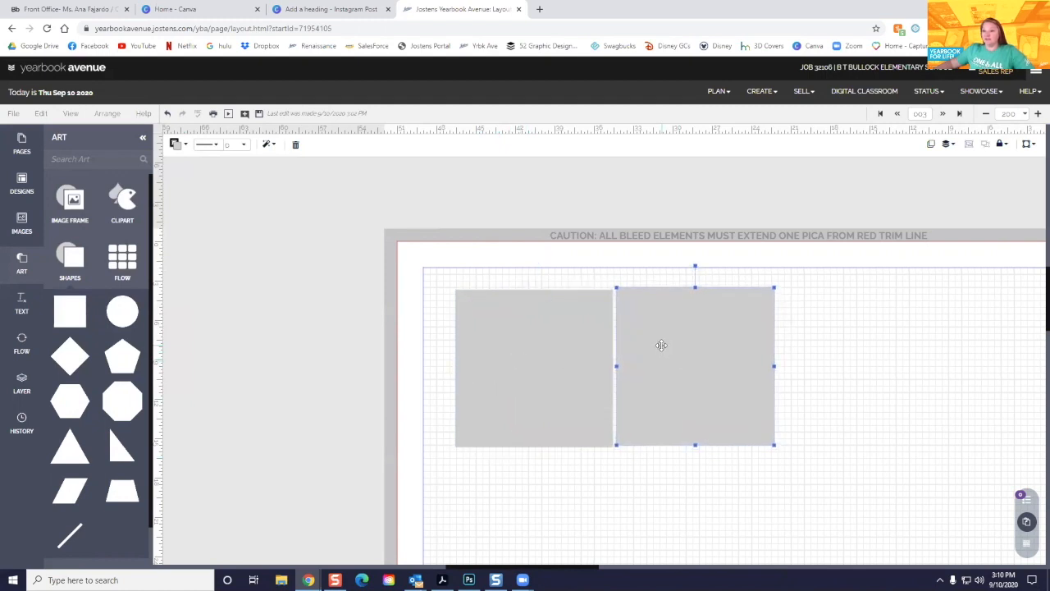
shift+click(593, 373)
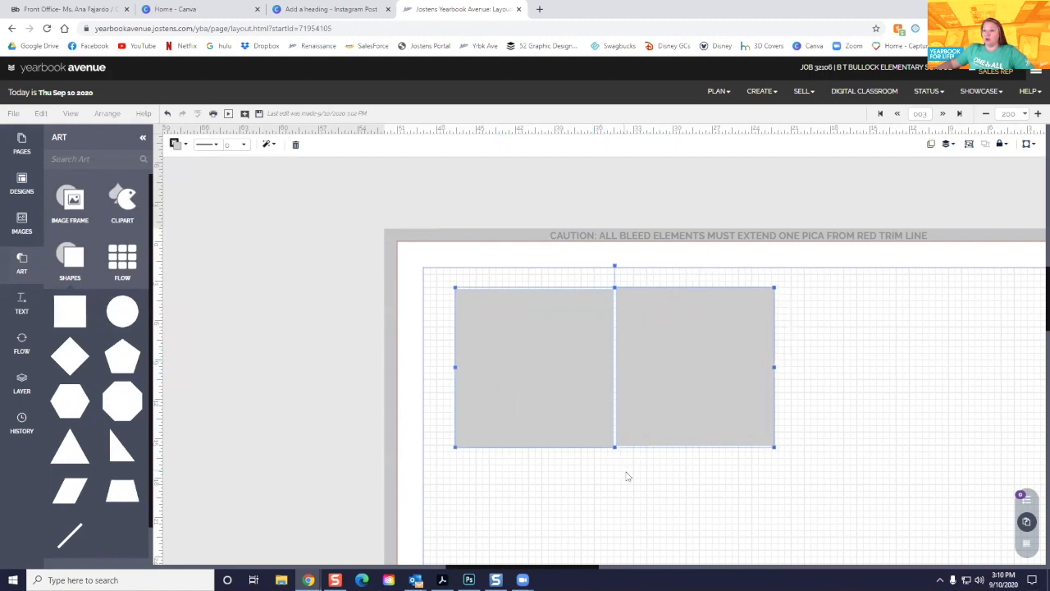
click(71, 113)
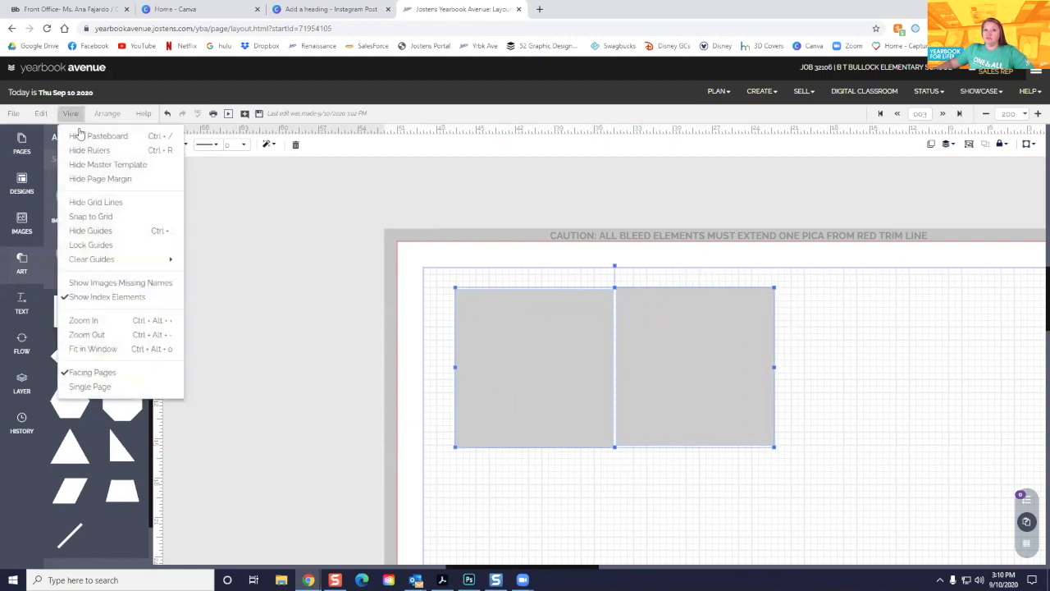
click(96, 218)
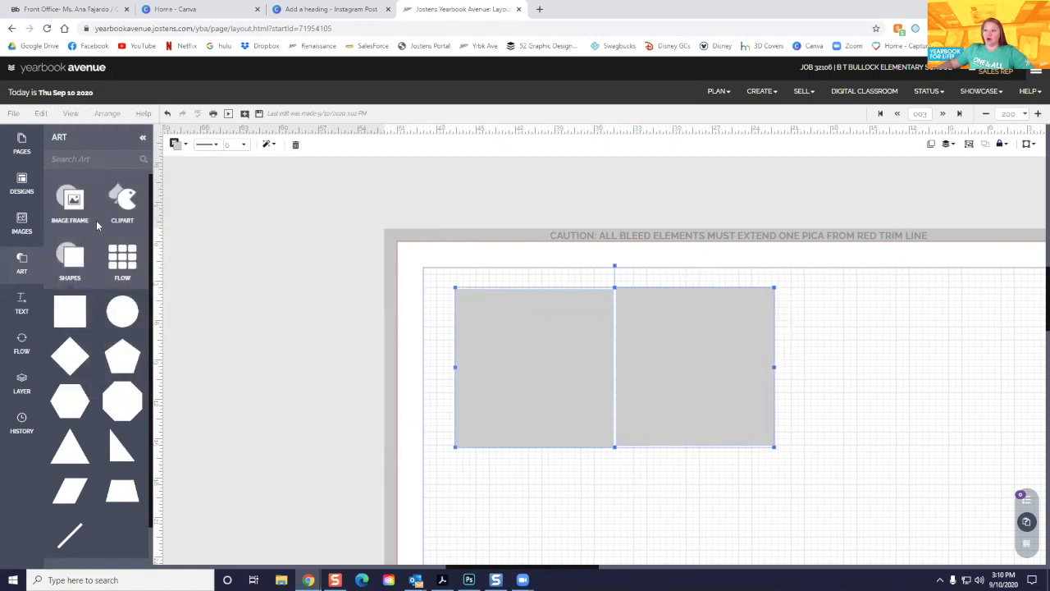
Align the top edges of both squares and shift the right square slightly to widen the gap
click(947, 144)
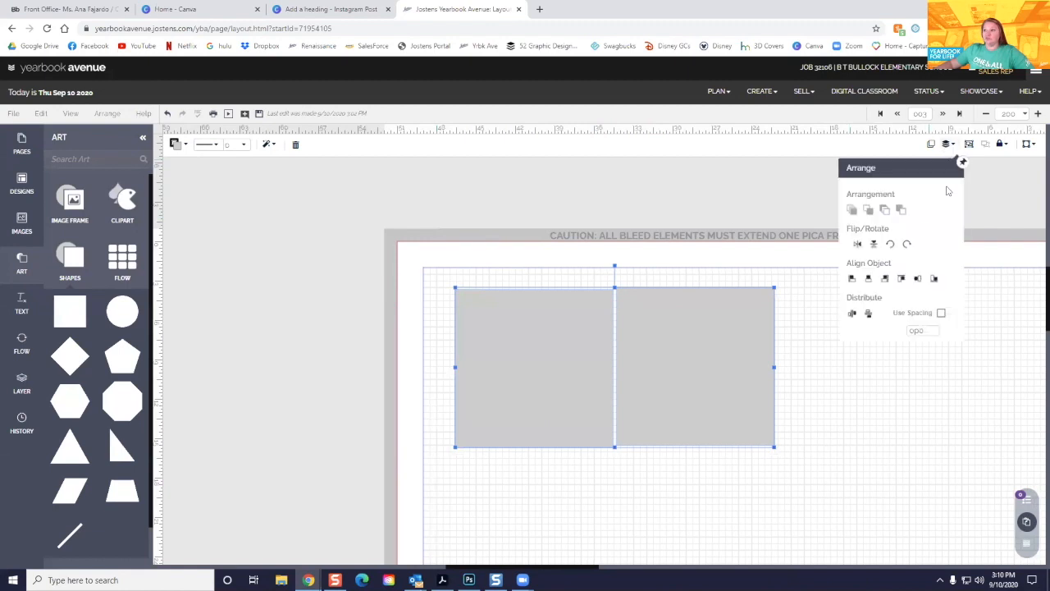
click(901, 280)
drag(743, 342, 760, 328)
click(779, 340)
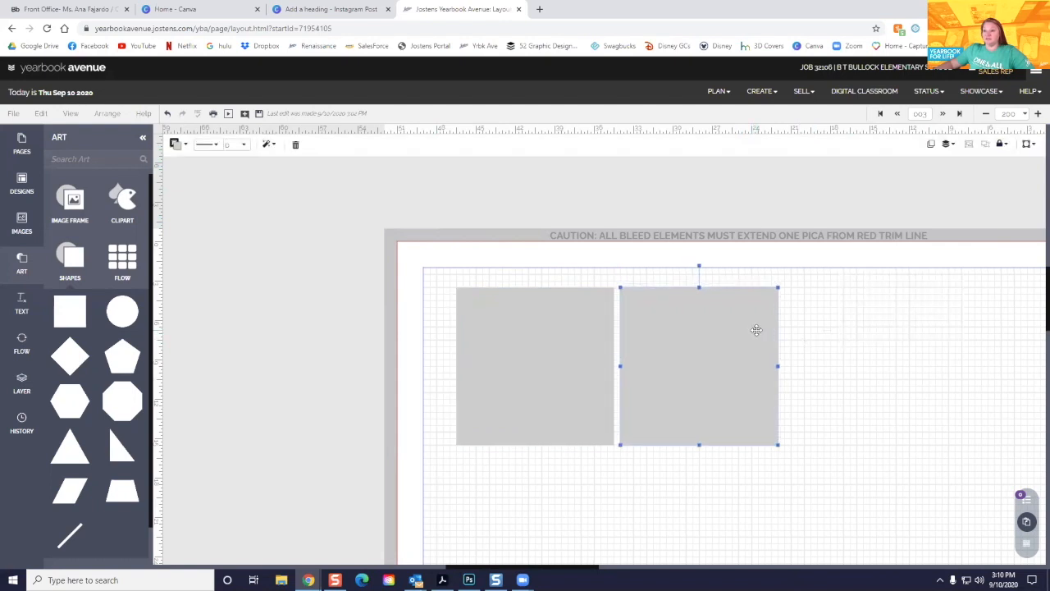
Select both squares and turn off Snap to Grid
click(819, 343)
drag(807, 331, 539, 386)
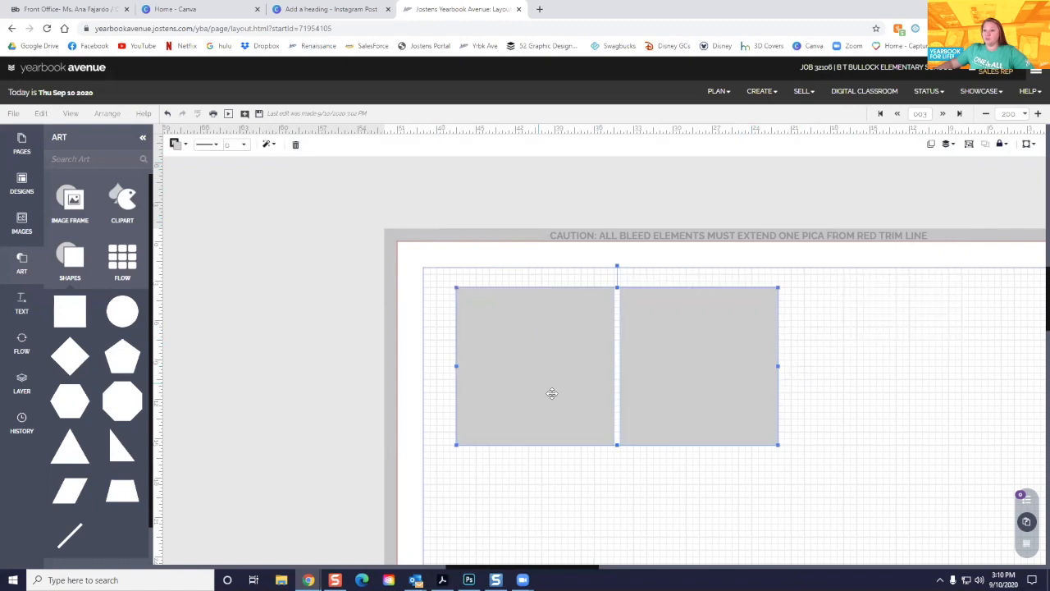
click(71, 113)
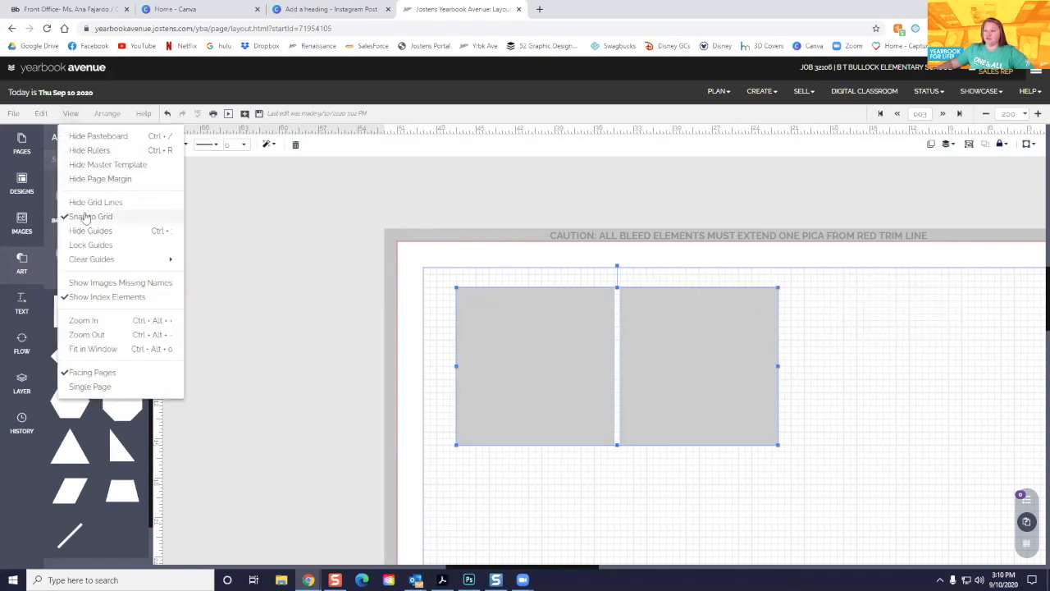
click(85, 215)
Delete both squares from the left page and save the layout
drag(427, 284, 648, 386)
key(Delete)
click(259, 114)
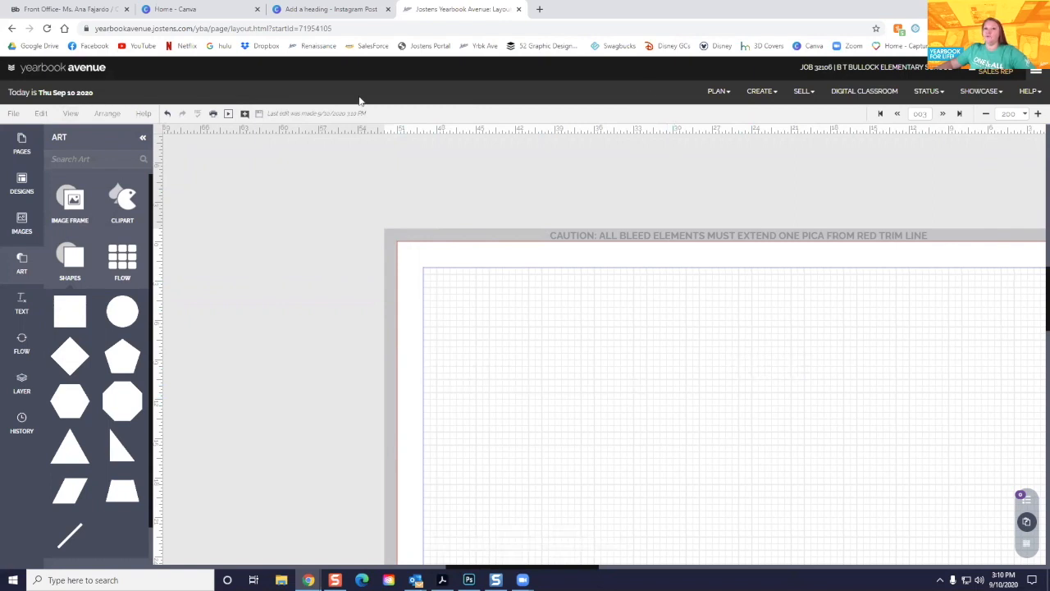
Leave the page layout and open the yearbook's font settings
click(84, 71)
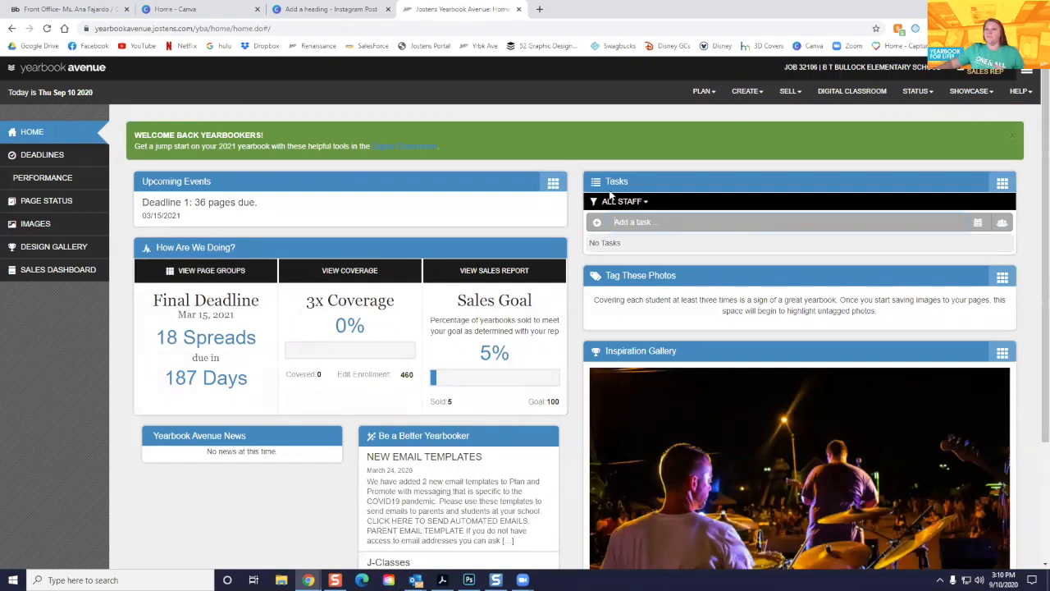
click(709, 96)
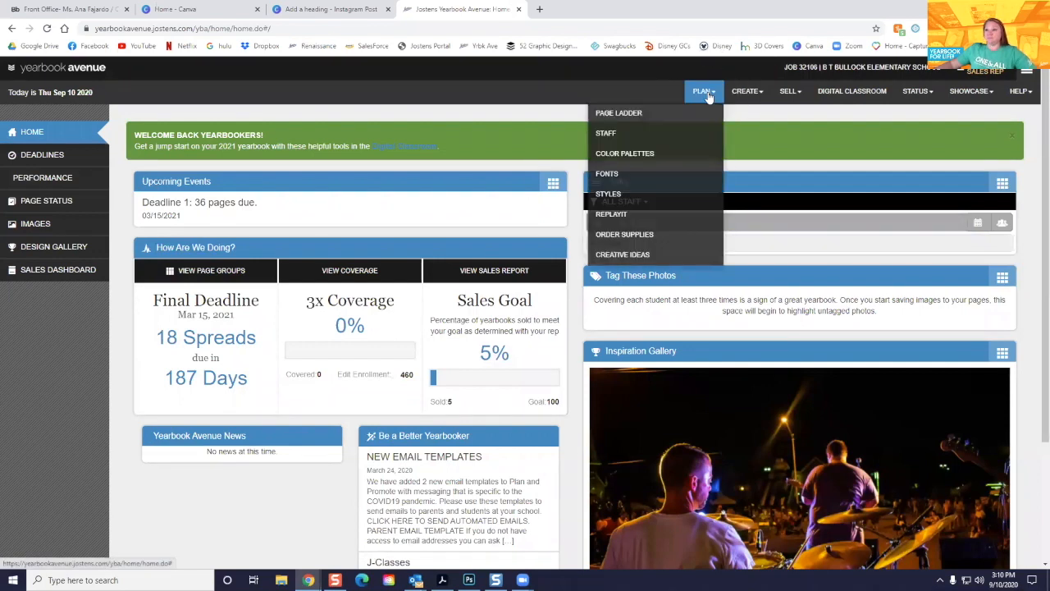
click(695, 175)
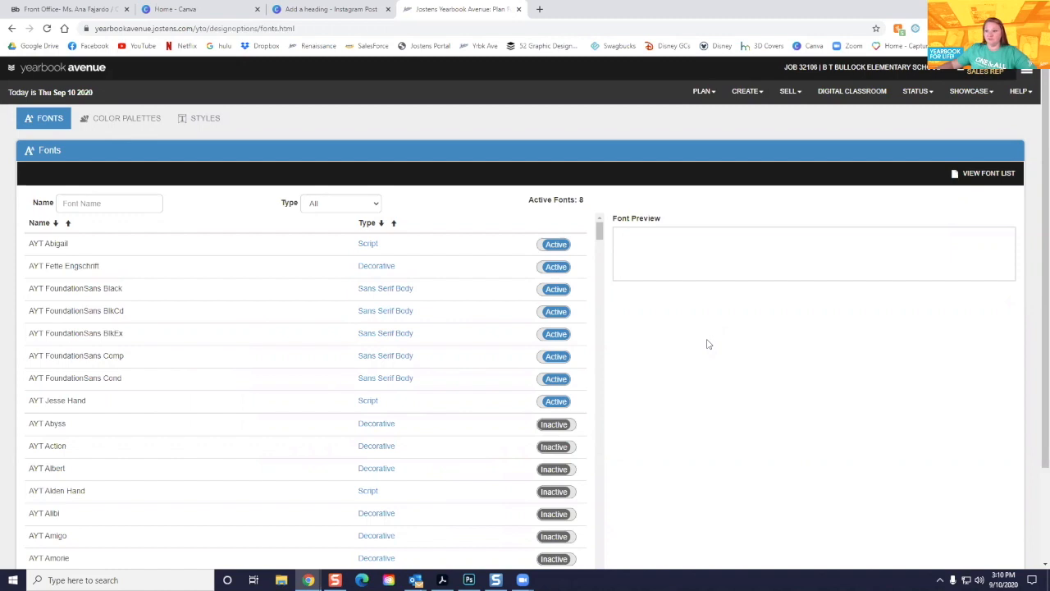
mouse_move(603, 236)
mouse_down()
mouse_move(611, 408)
mouse_move(601, 235)
mouse_up()
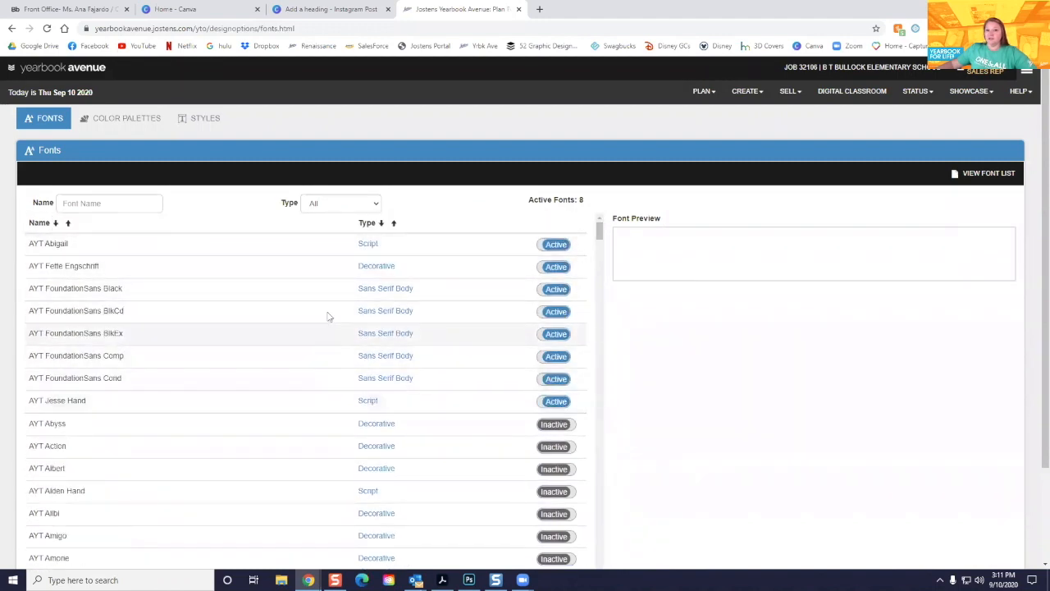
Deactivate the AYT Abigail and AYT Jesse Hand fonts
click(556, 244)
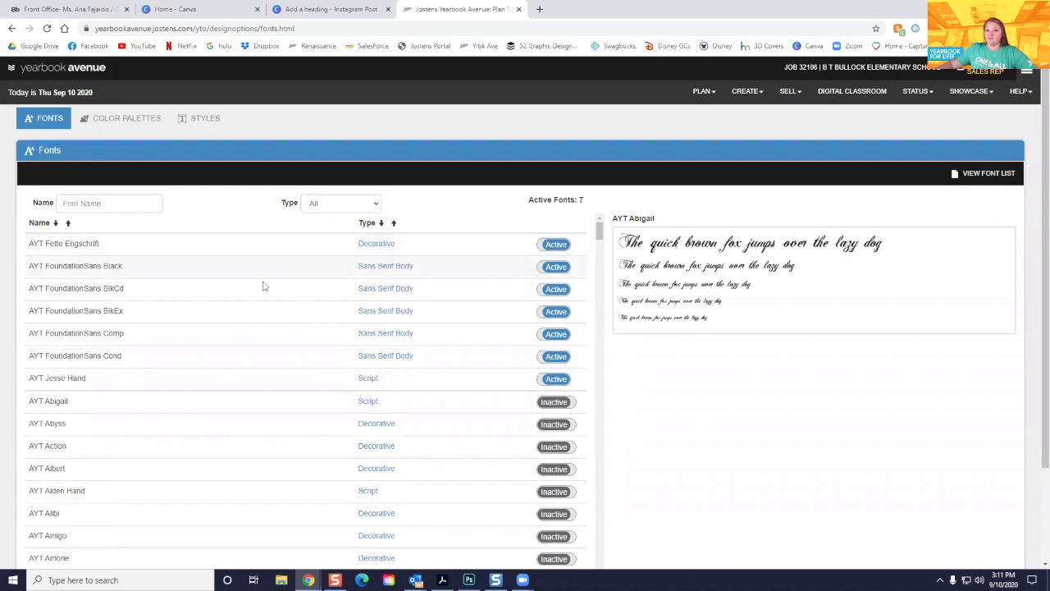
scroll(251, 292, down, 1)
scroll(255, 295, up, 1)
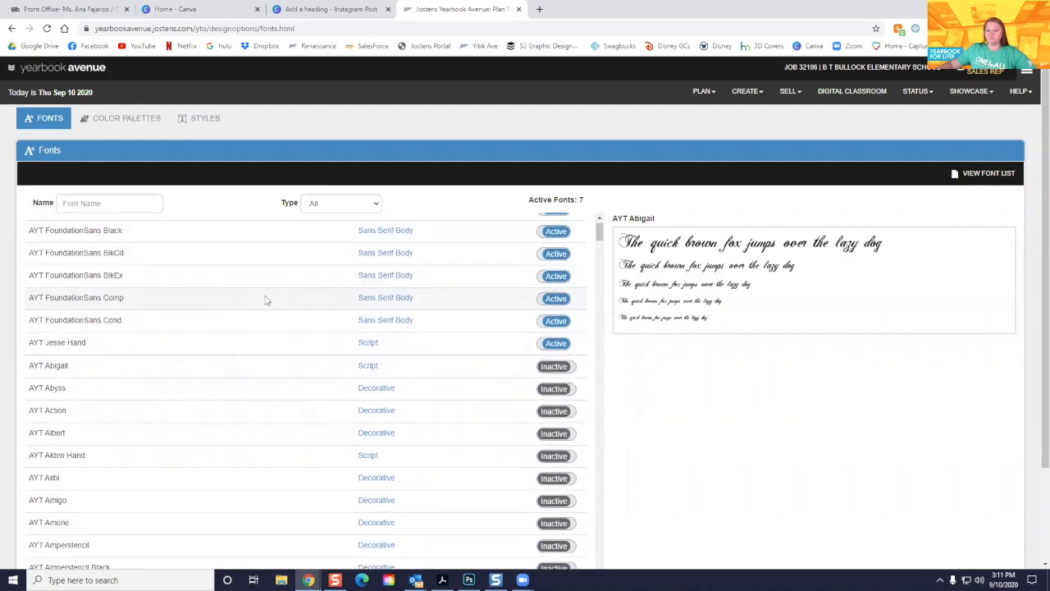
click(556, 380)
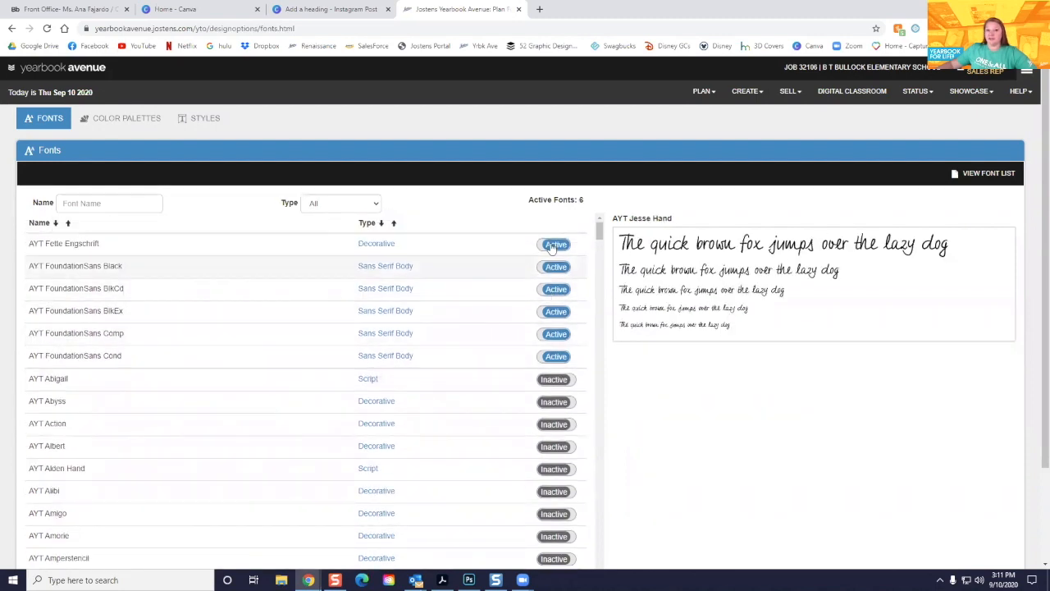
Deactivate the AYT Fette Engschrift font and filter the font list by the name SANS
click(556, 243)
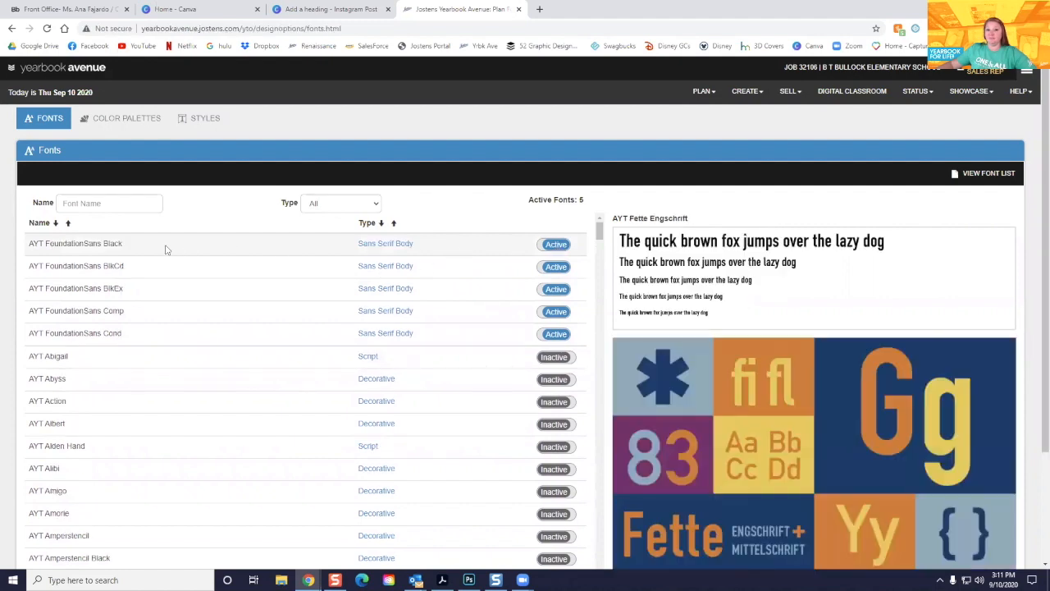
click(122, 201)
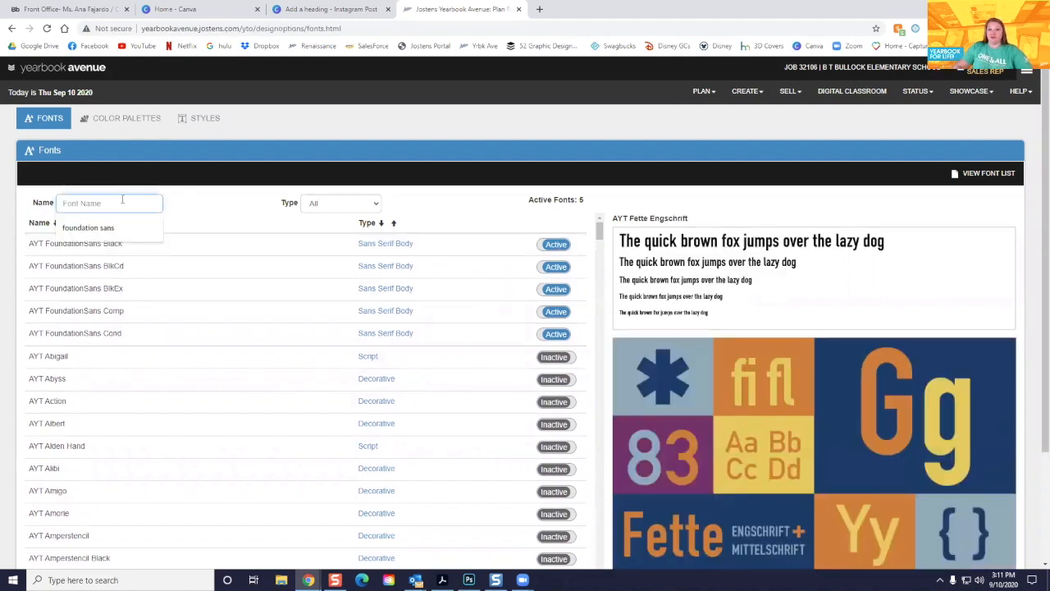
text(FOUN)
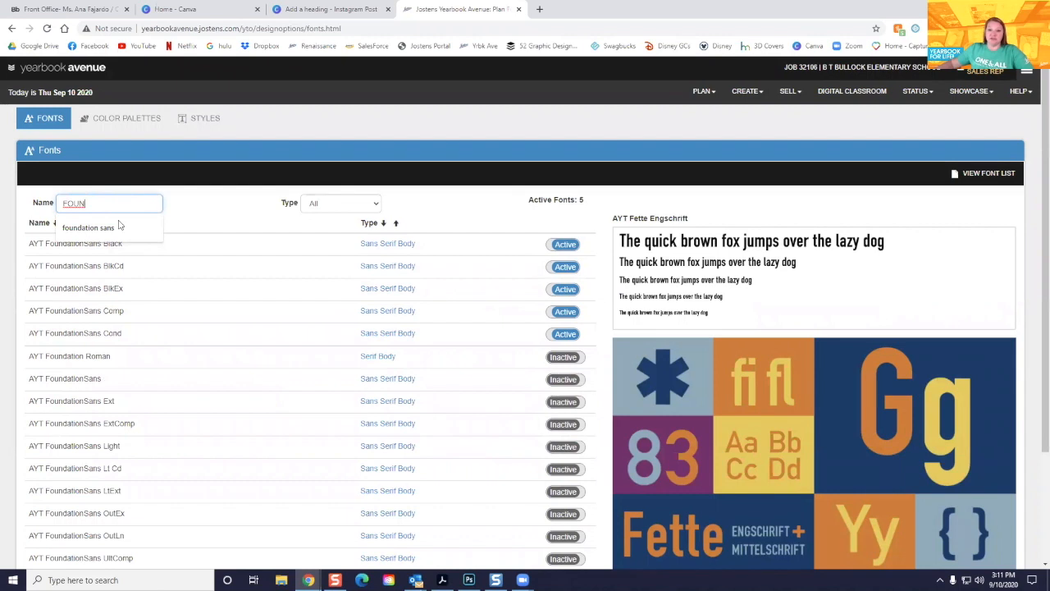
click(121, 227)
key(ctrl+a)
text(SANS)
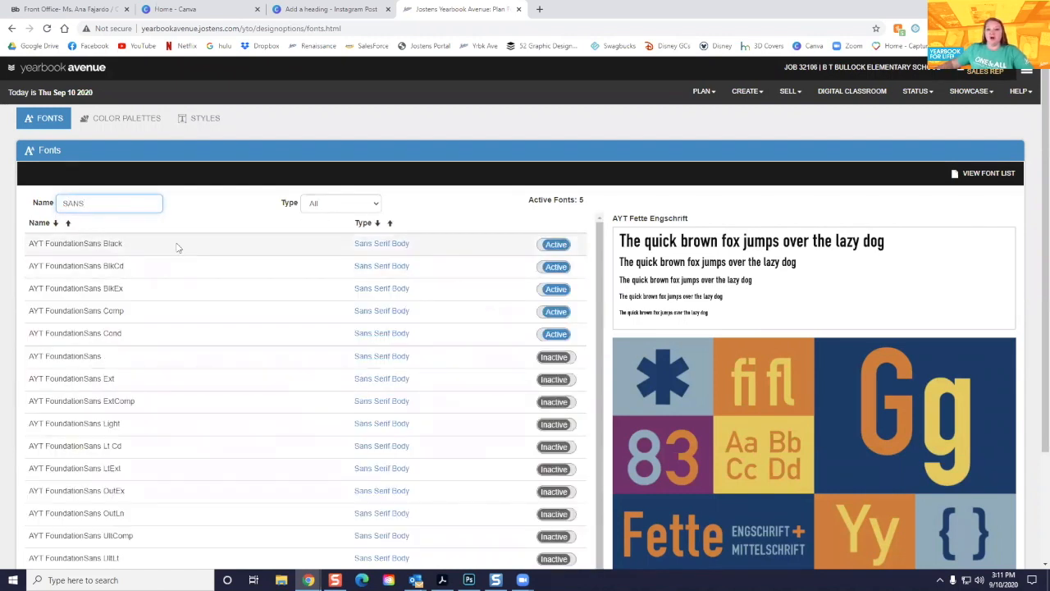
Activate the AYT FoundationSans, FoundationSans Ext, ExtComp, Light and Lt Cd fonts
click(187, 355)
scroll(187, 354, down, 1)
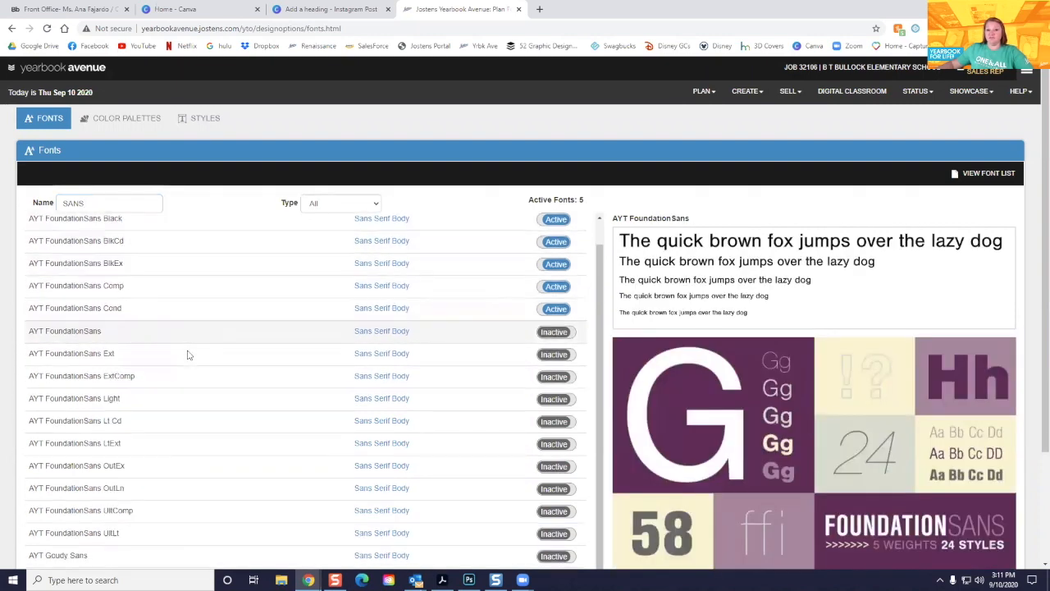
click(555, 332)
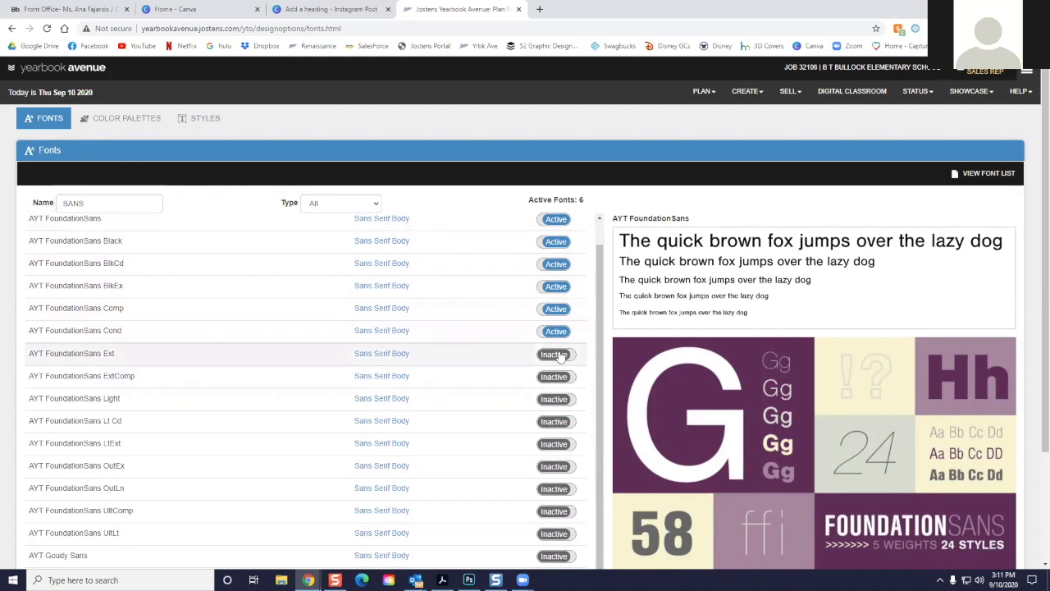
click(555, 354)
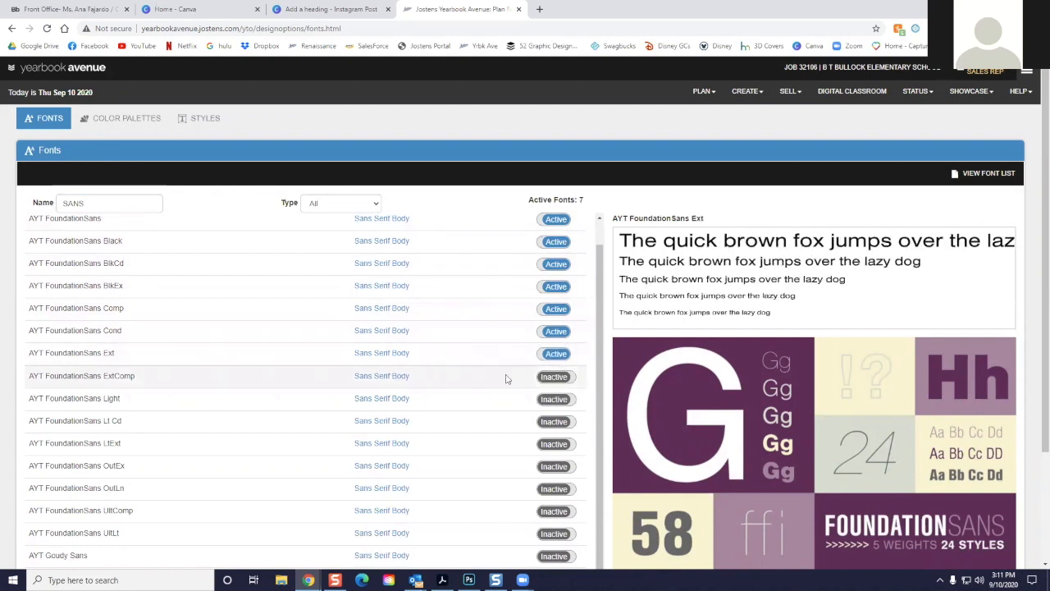
click(553, 378)
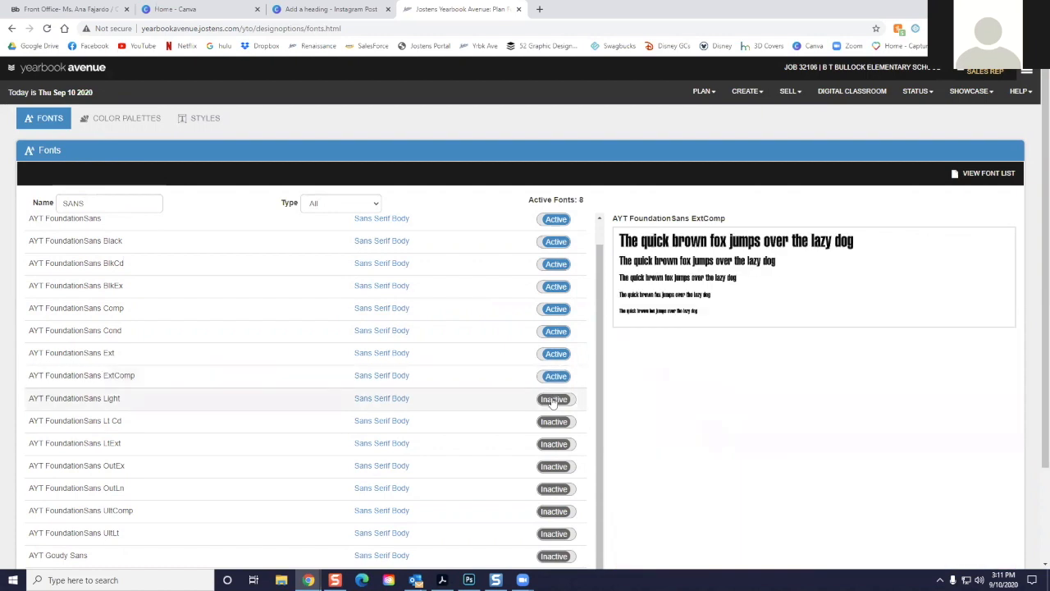
click(553, 401)
click(554, 421)
Activate the AYT FoundationSans LtExt, OutEx, OutLn, UltComp and UltLt fonts
click(554, 443)
click(552, 465)
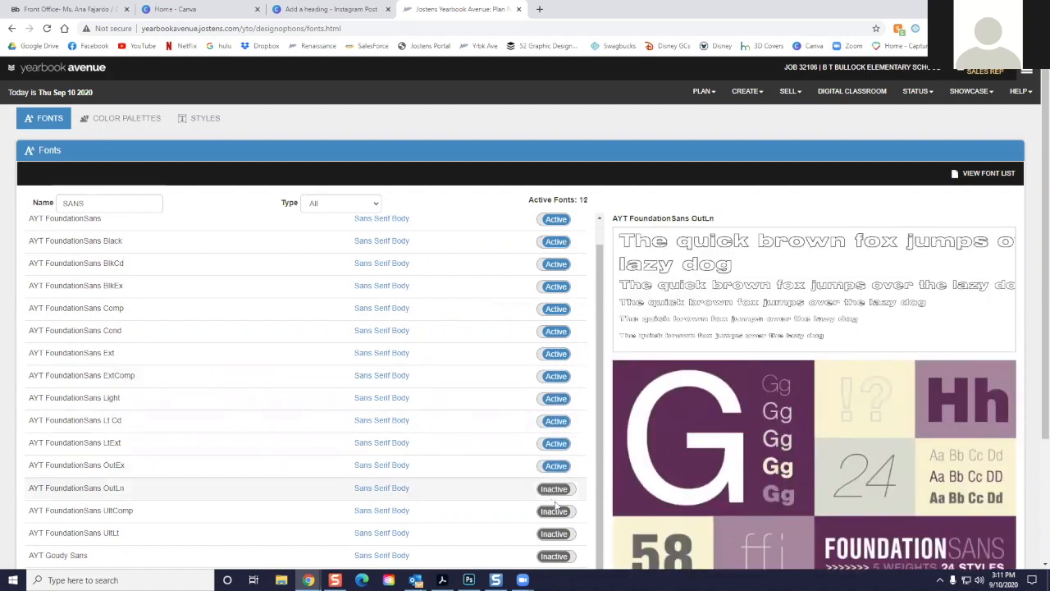
click(554, 488)
right_click(557, 509)
click(550, 512)
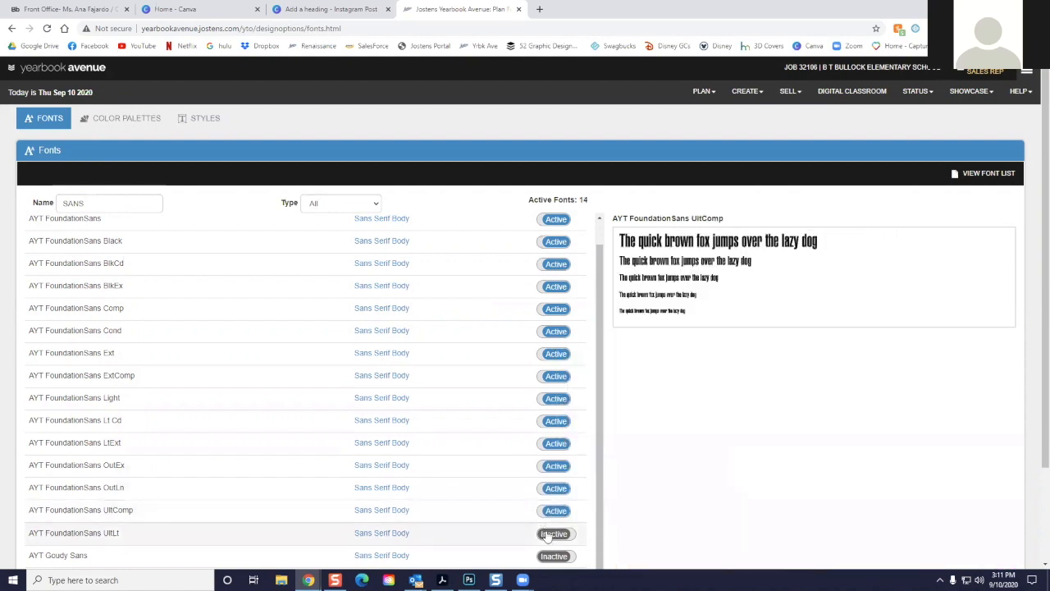
click(550, 534)
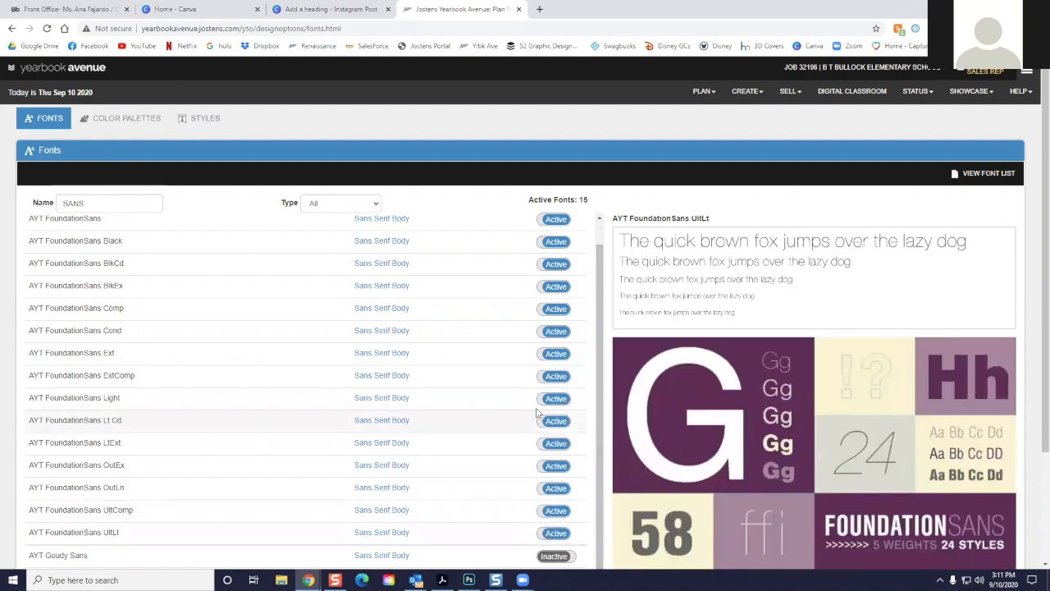
scroll(537, 413, up, 1)
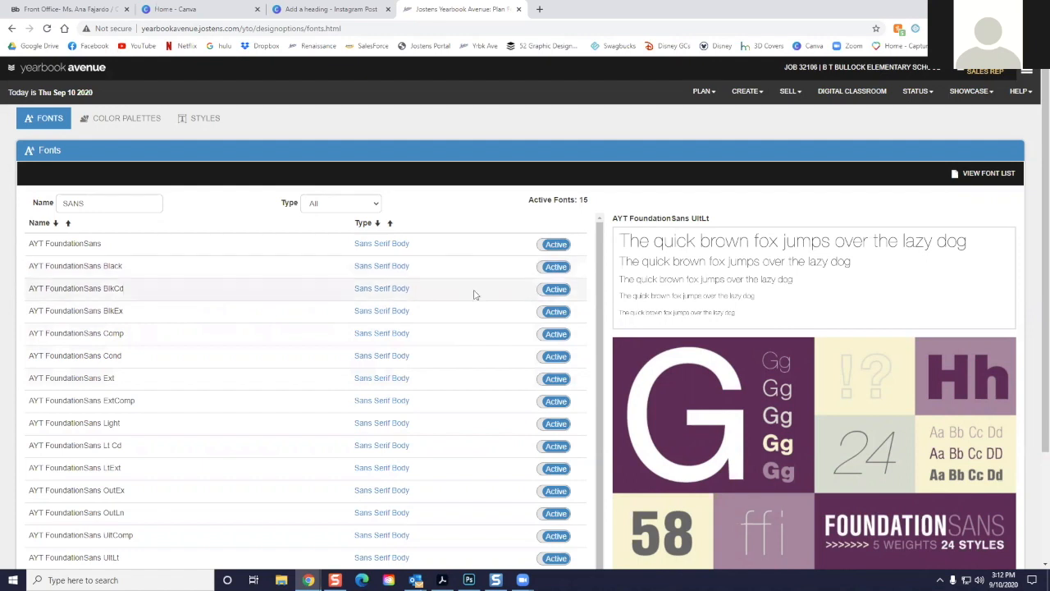
Open the yearbook's text styles and start a new style named "Anything you want to." in the Headline category
click(702, 97)
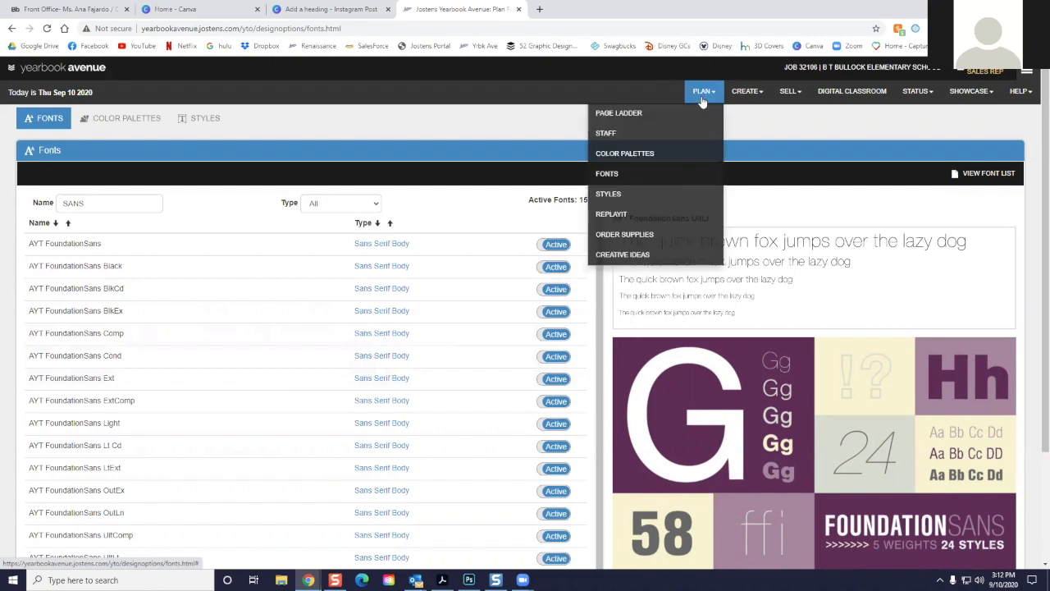
click(699, 197)
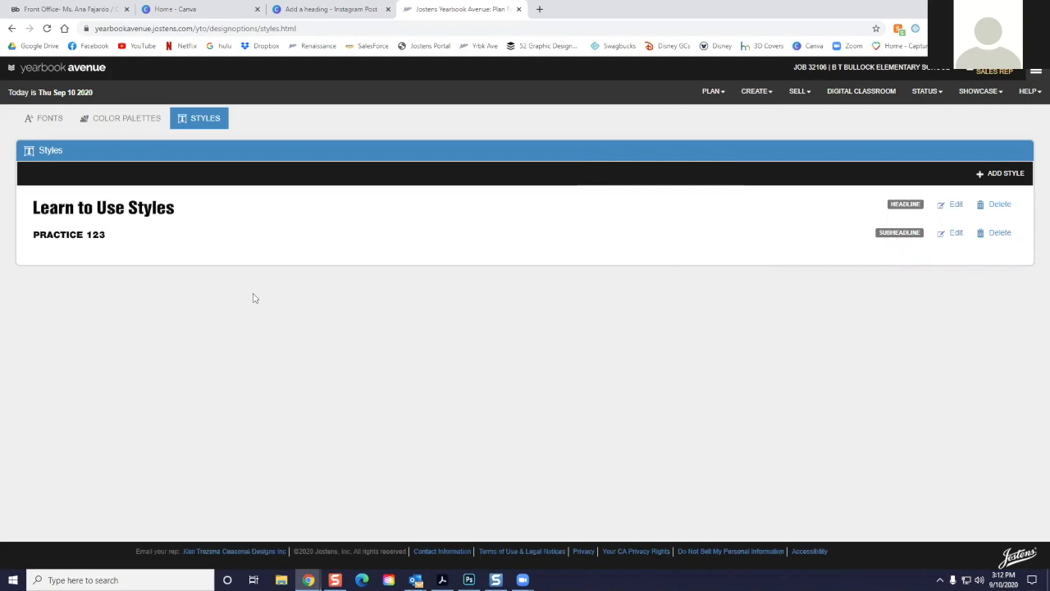
click(1014, 177)
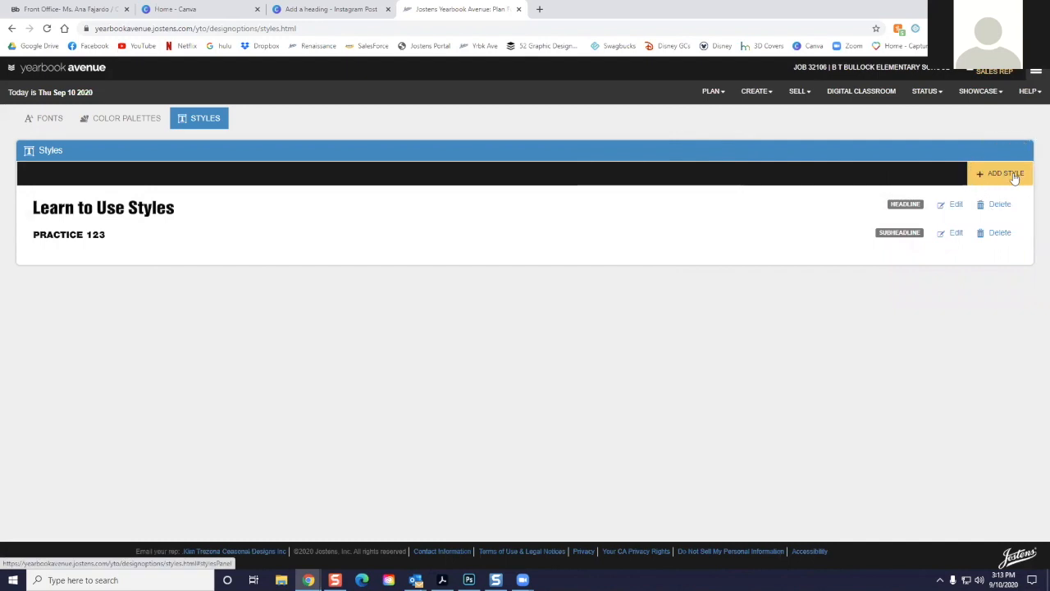
click(287, 275)
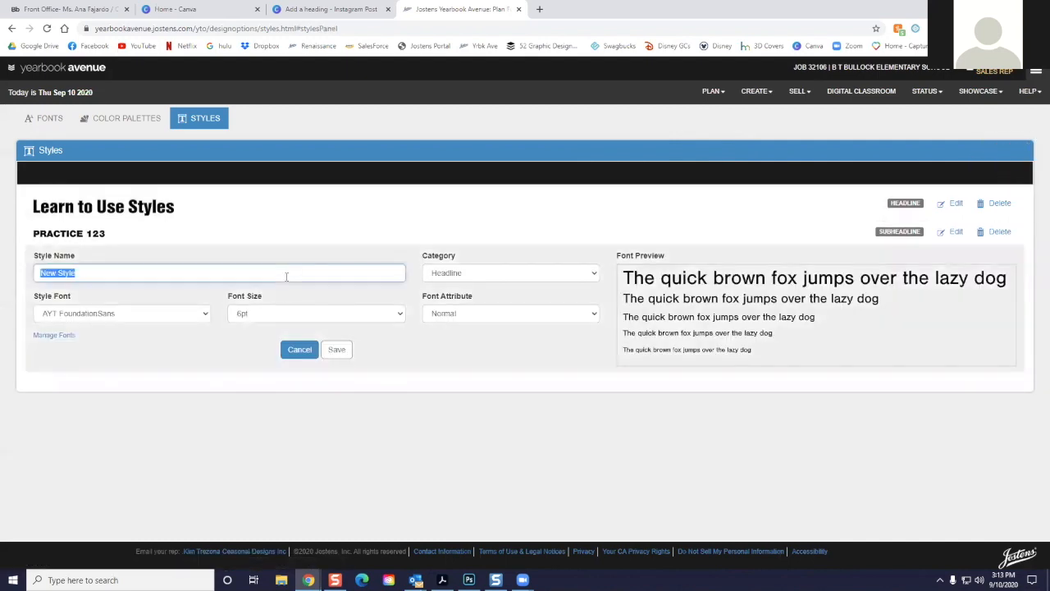
text(Anything you wan tto)
key(BackSpace)
key(BackSpace)
key(BackSpace)
key(BackSpace)
text(t to)
click(516, 273)
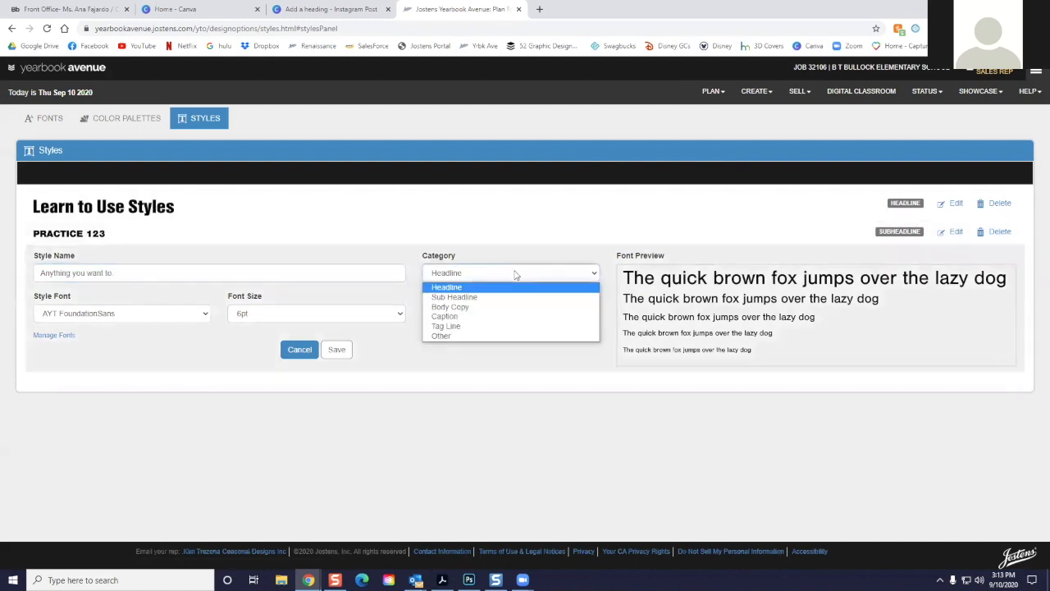
click(553, 287)
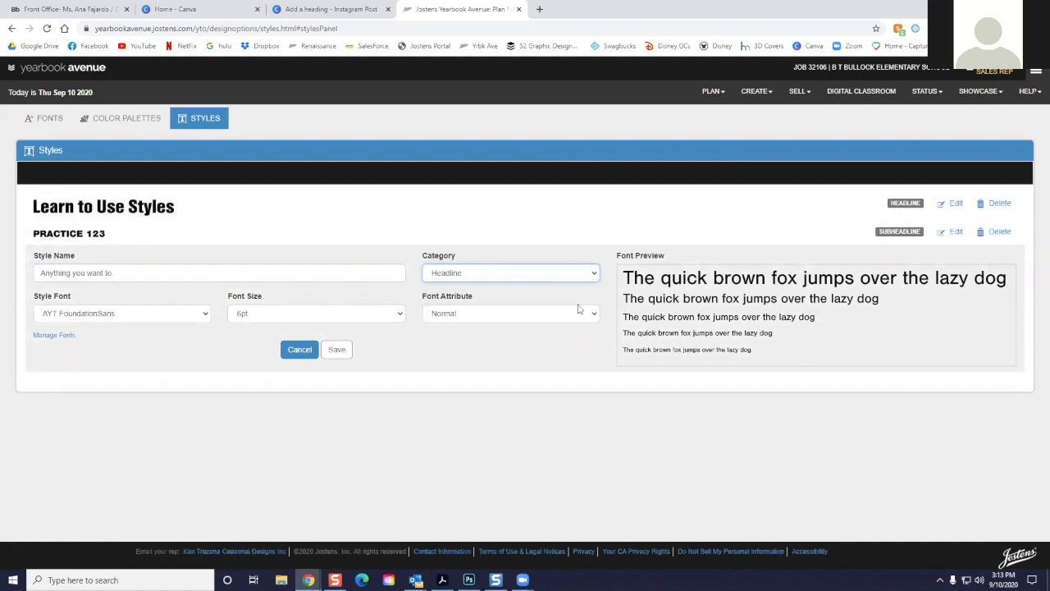
Set the new style's font to AYT FoundationSans BlkEx, 44pt, with the Bold attribute, and save the style
click(165, 317)
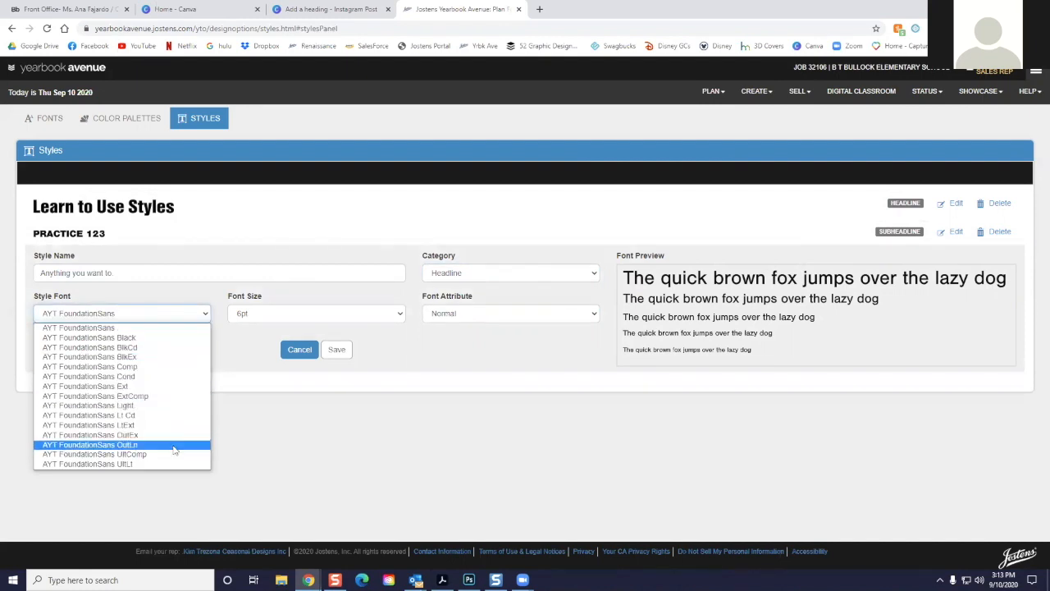
click(173, 356)
click(305, 317)
click(312, 468)
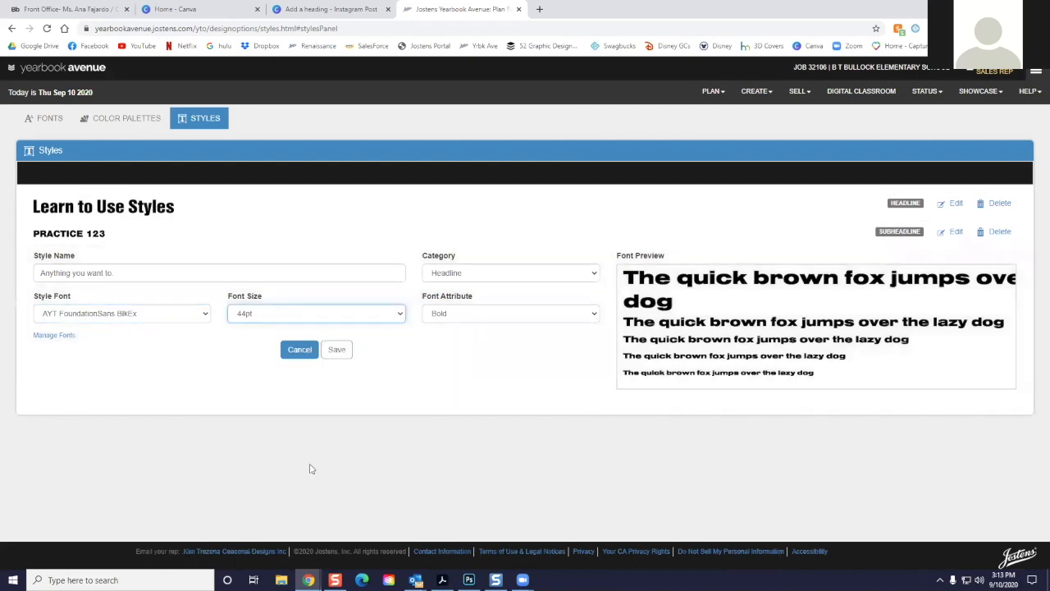
click(456, 315)
click(456, 315)
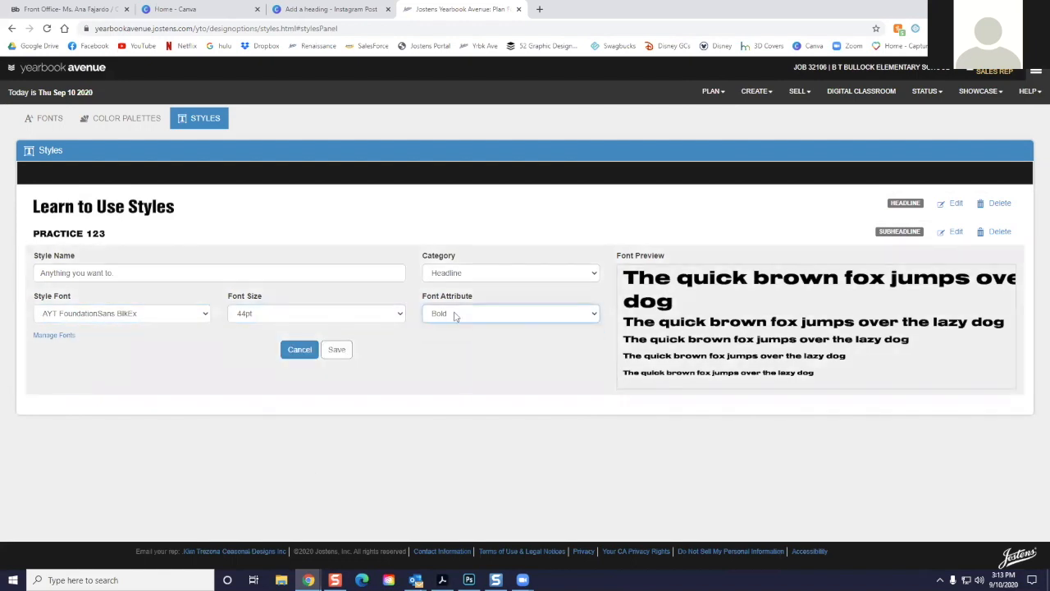
click(335, 350)
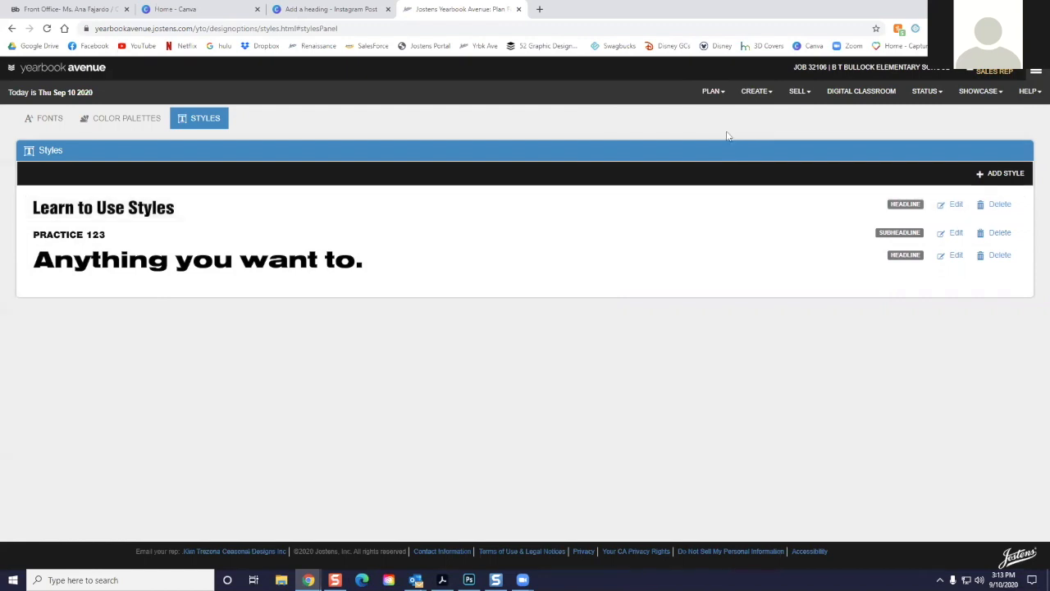
Open the spread of pages 002 and 003 from the page ladder in the layout editor
click(712, 93)
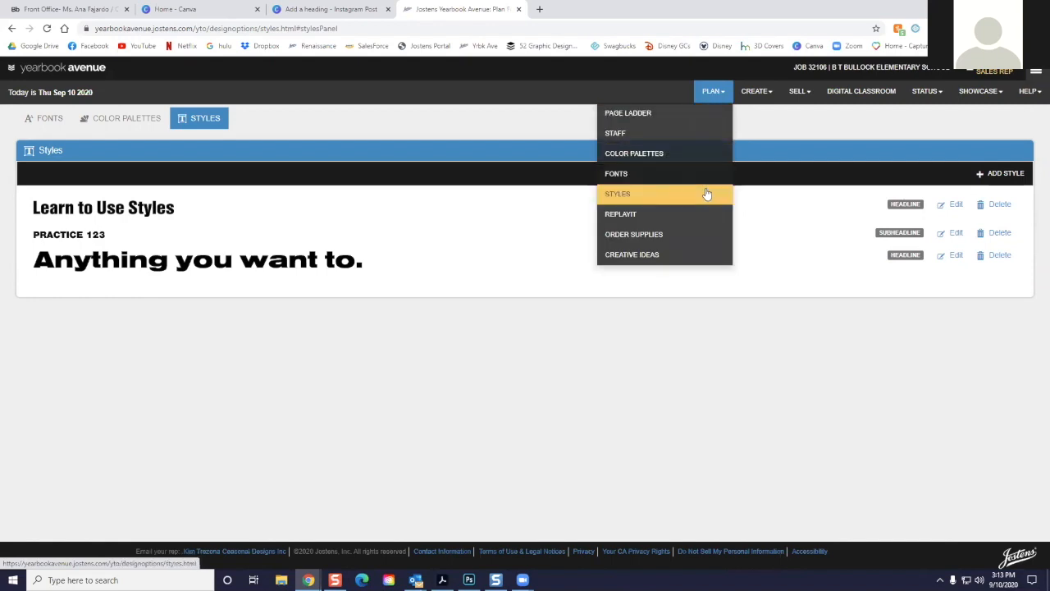
click(755, 94)
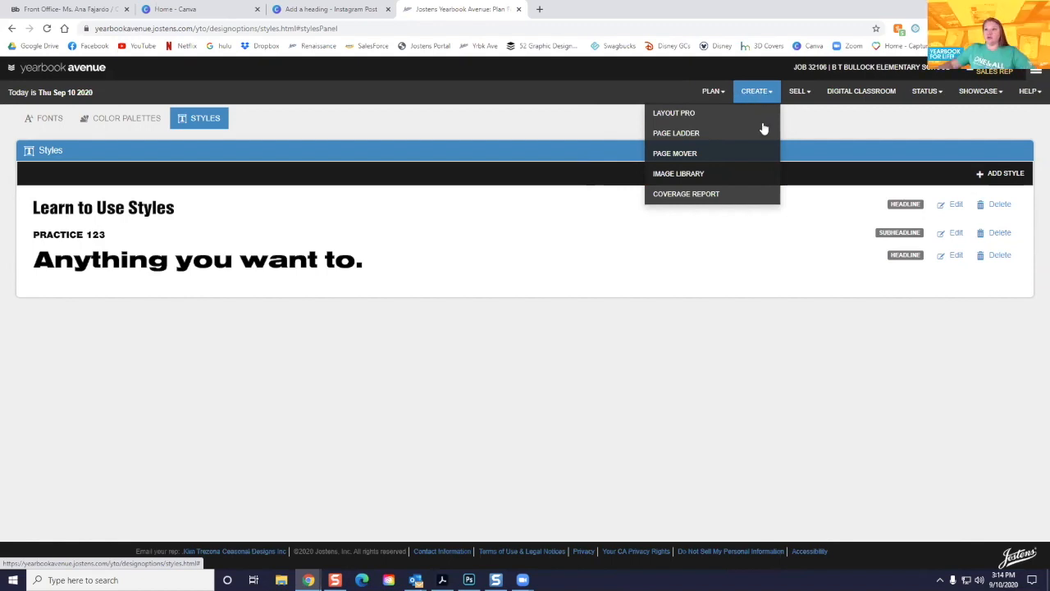
click(759, 144)
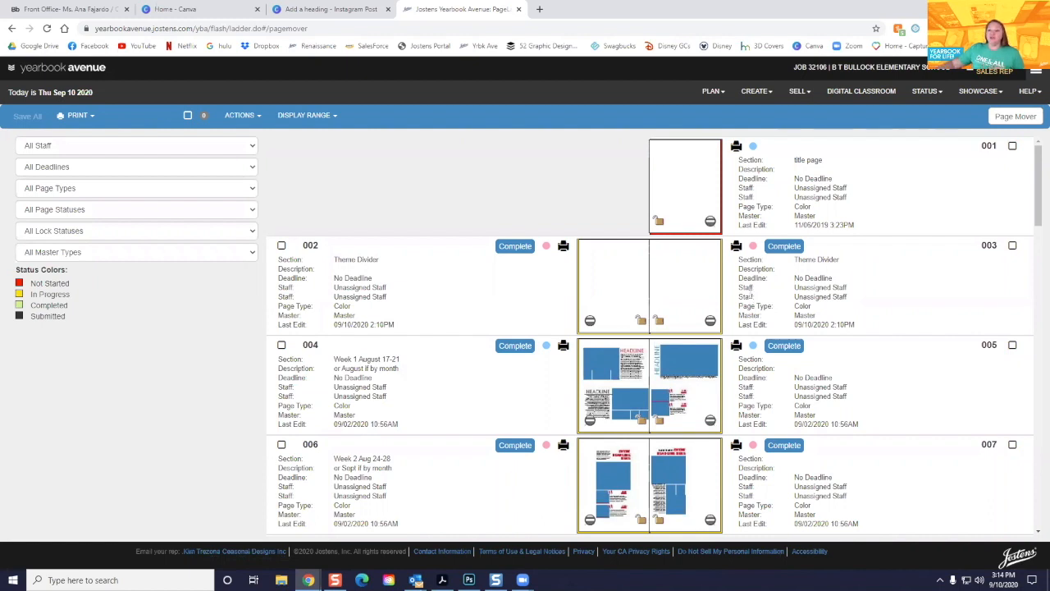
click(686, 283)
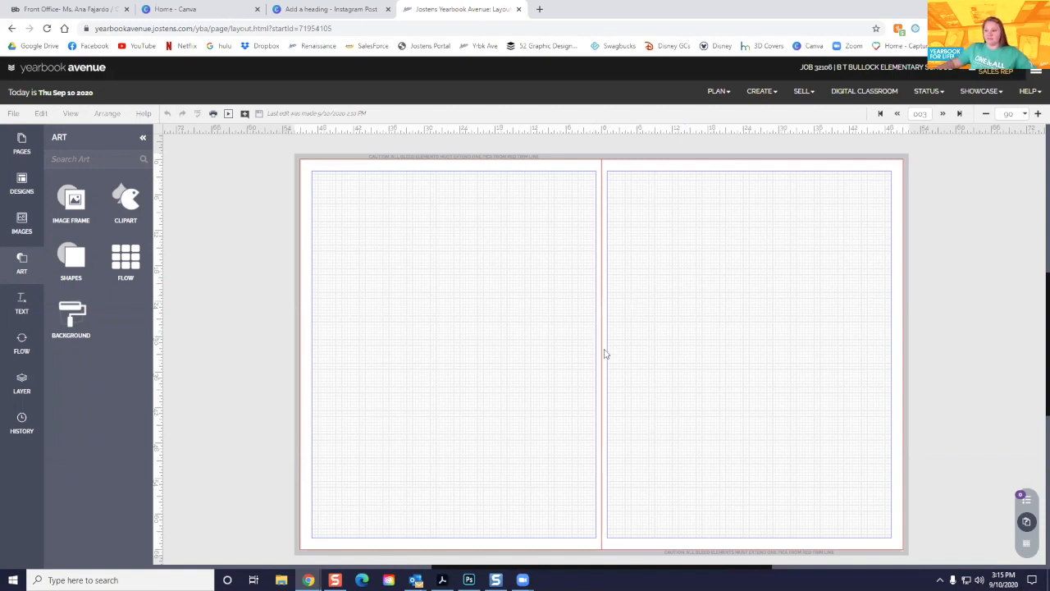
Place the "Anything you want to." style text near the top of the left page, with its box enlarged to fit two lines
click(20, 307)
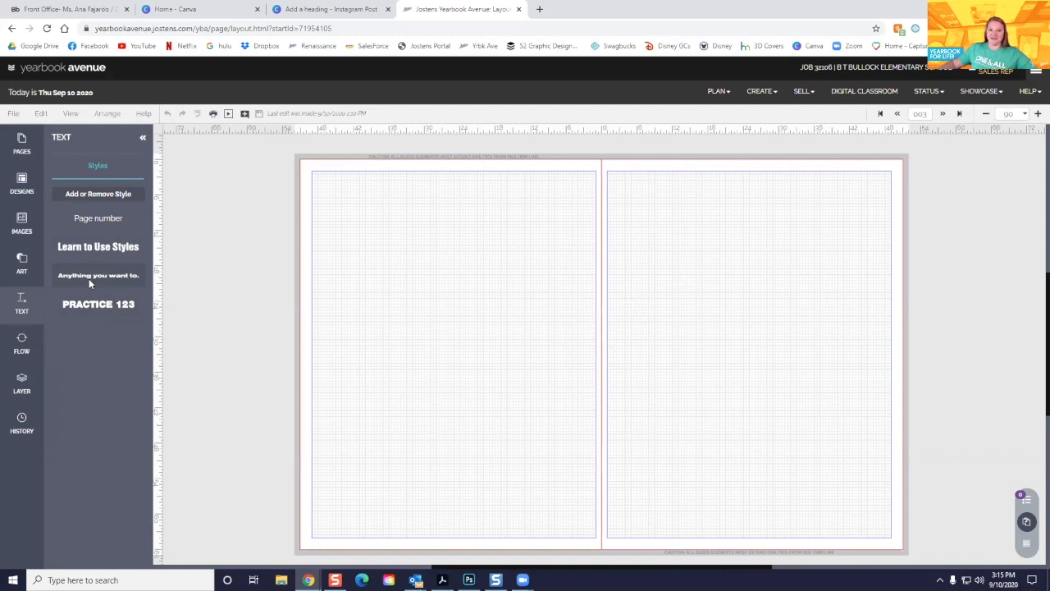
drag(85, 276, 583, 268)
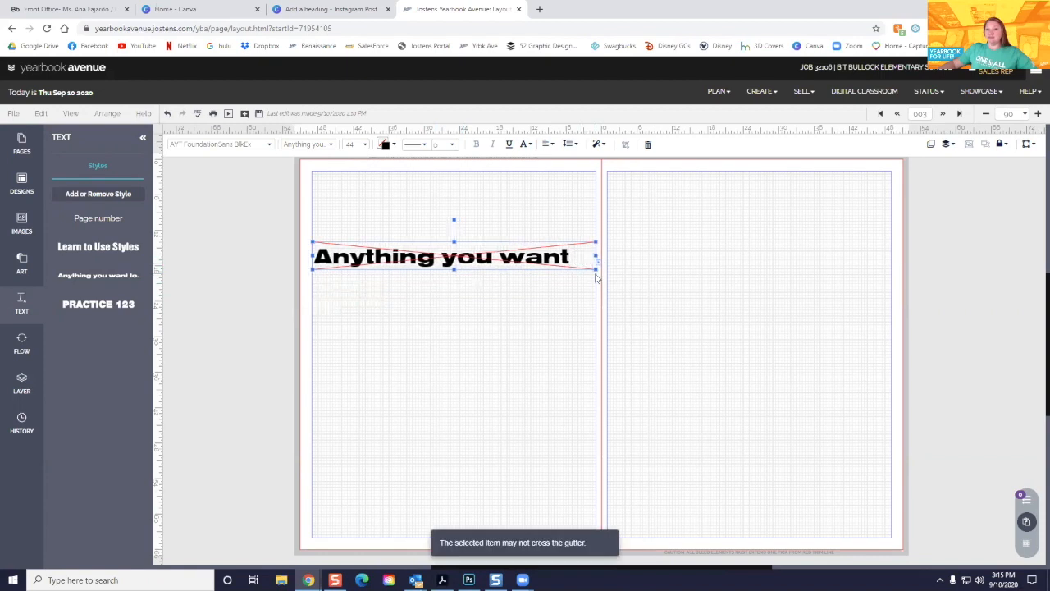
drag(596, 268, 573, 337)
click(528, 386)
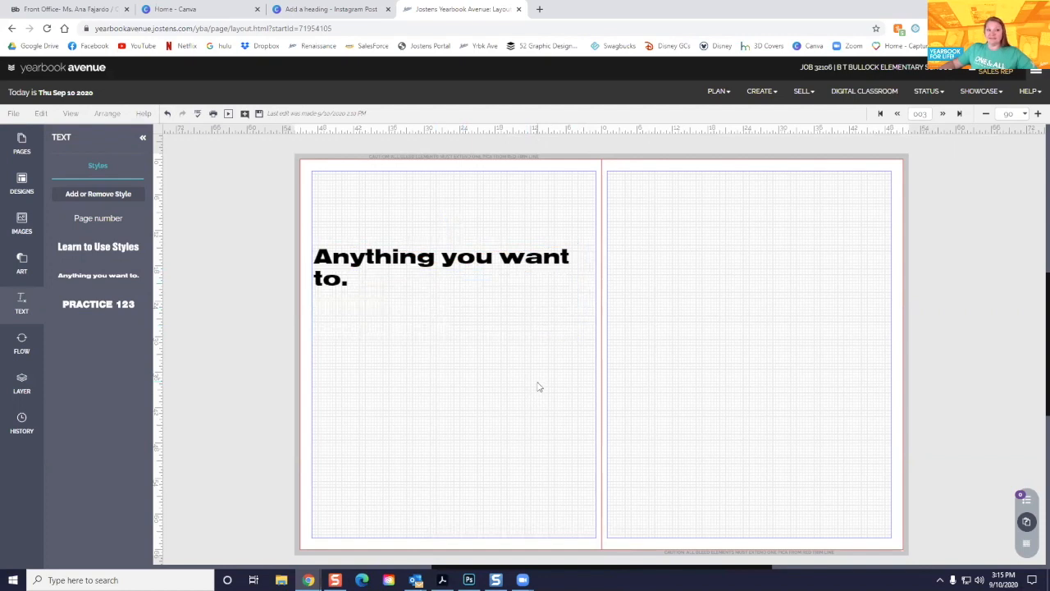
drag(502, 277, 513, 237)
Add the PRACTICE 123 style text to the left page and position it just below the headline
drag(93, 274, 420, 338)
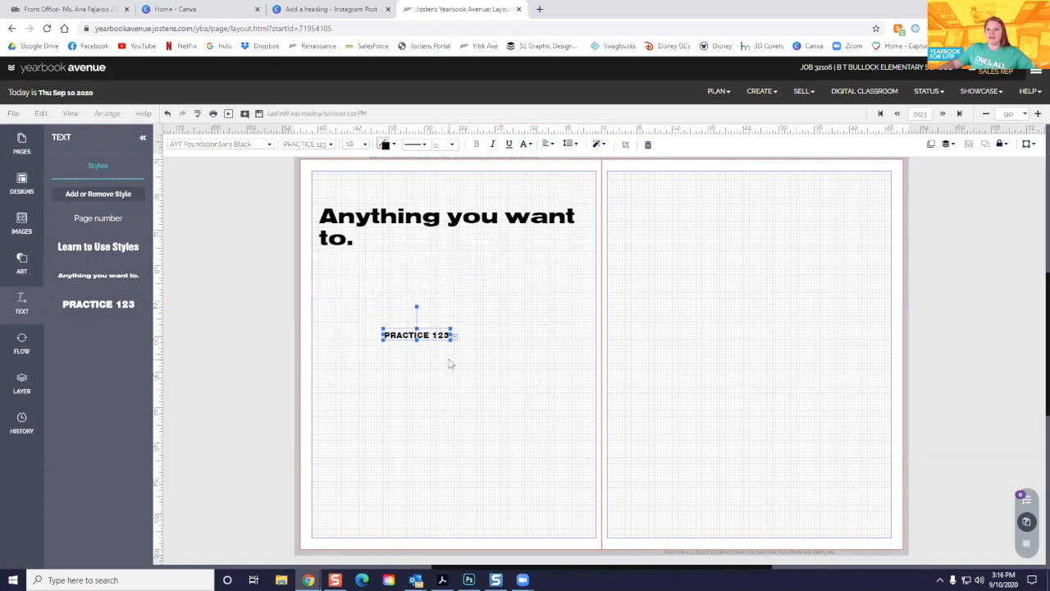
drag(419, 333, 359, 267)
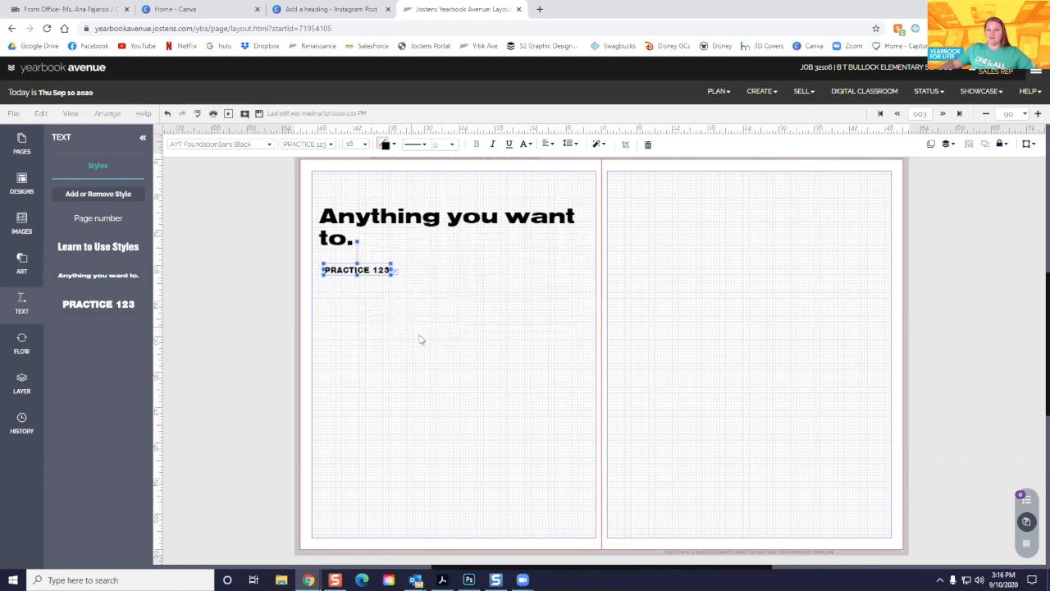
click(420, 339)
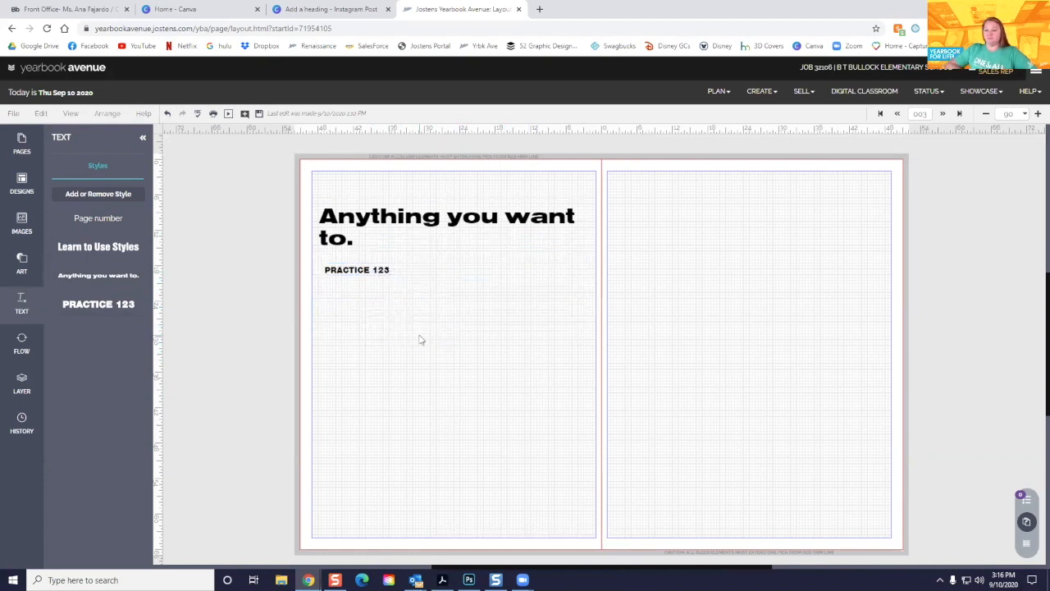
Change the headline text's font to AYT FoundationSans Cond
click(380, 228)
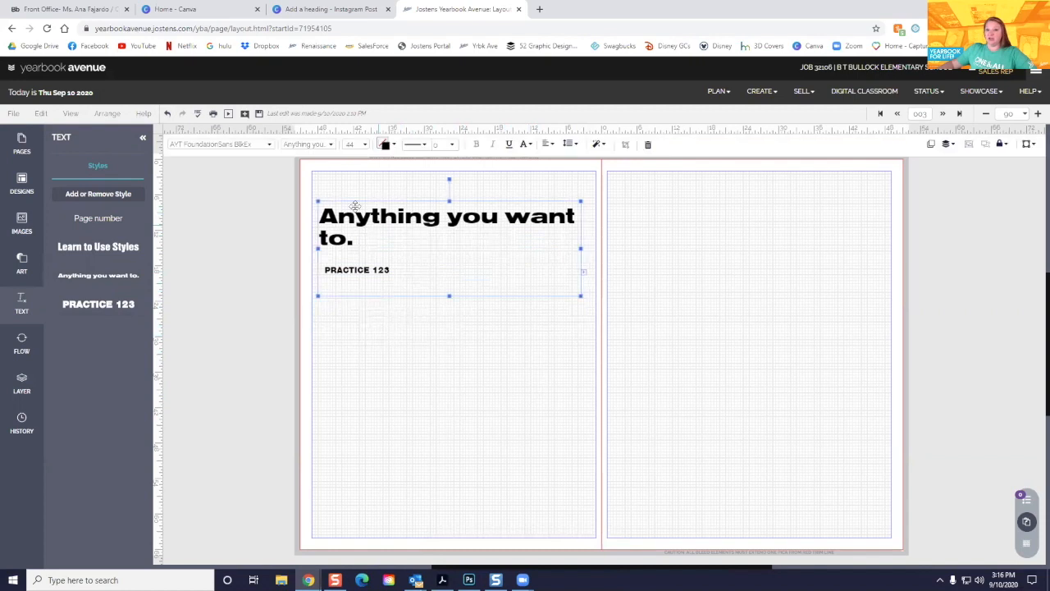
click(271, 146)
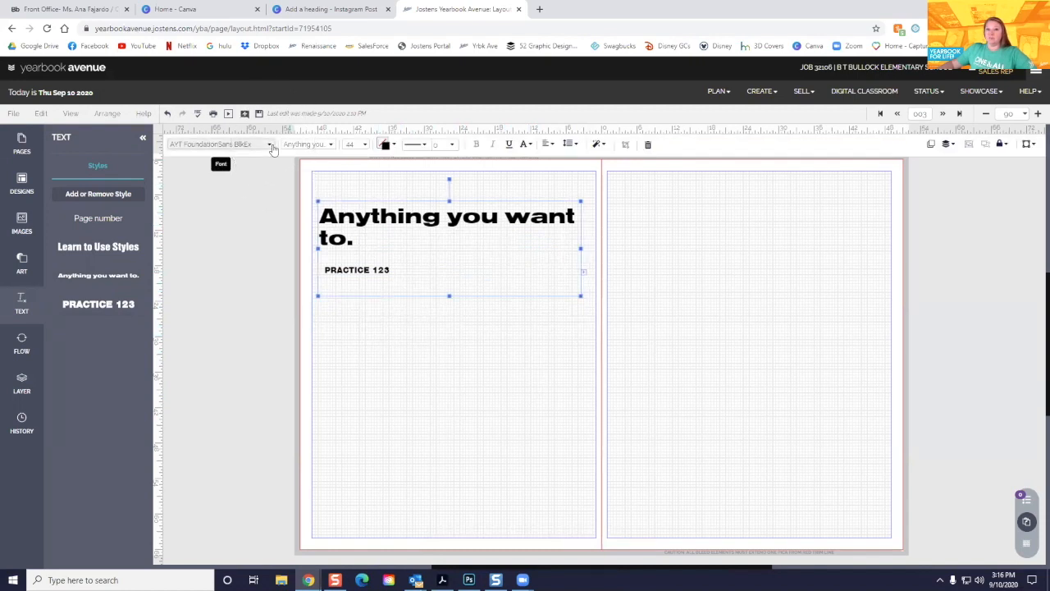
scroll(269, 271, down, 1)
click(270, 276)
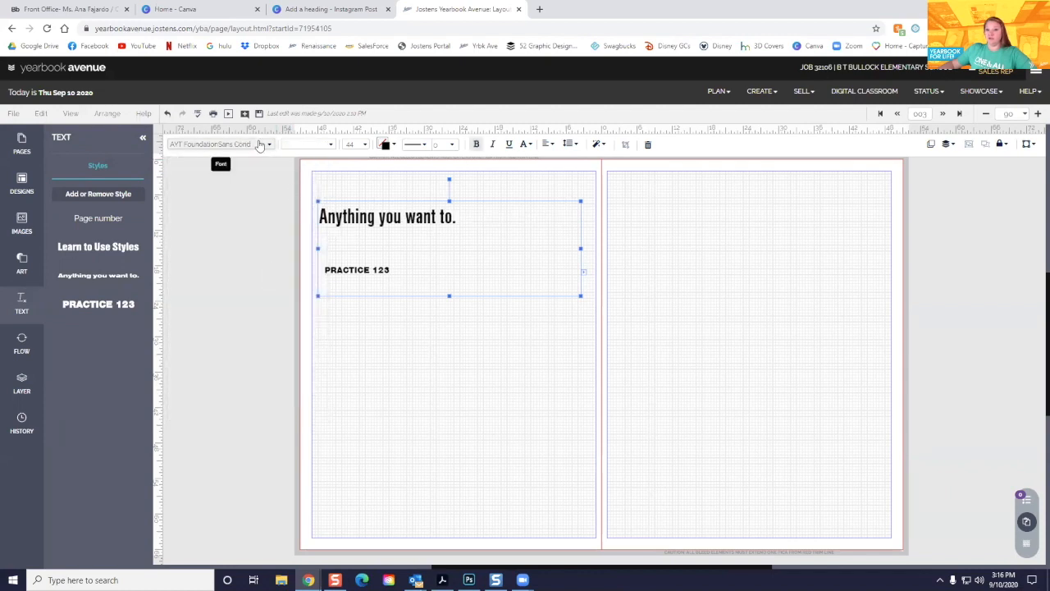
Set the headline's font size to 20 and its text color to CS Hunter Green
click(365, 144)
click(384, 292)
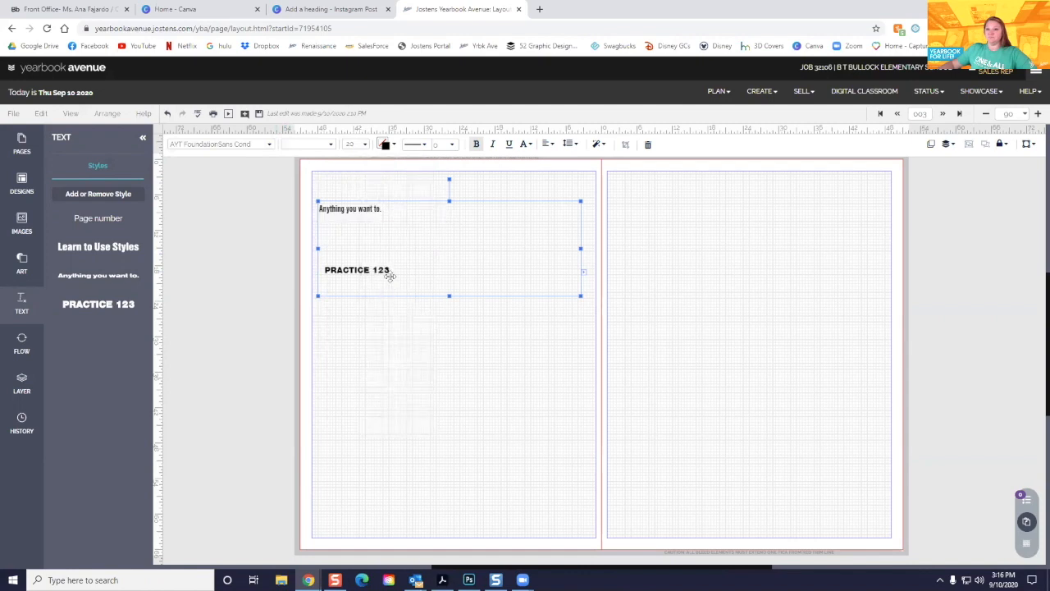
click(387, 146)
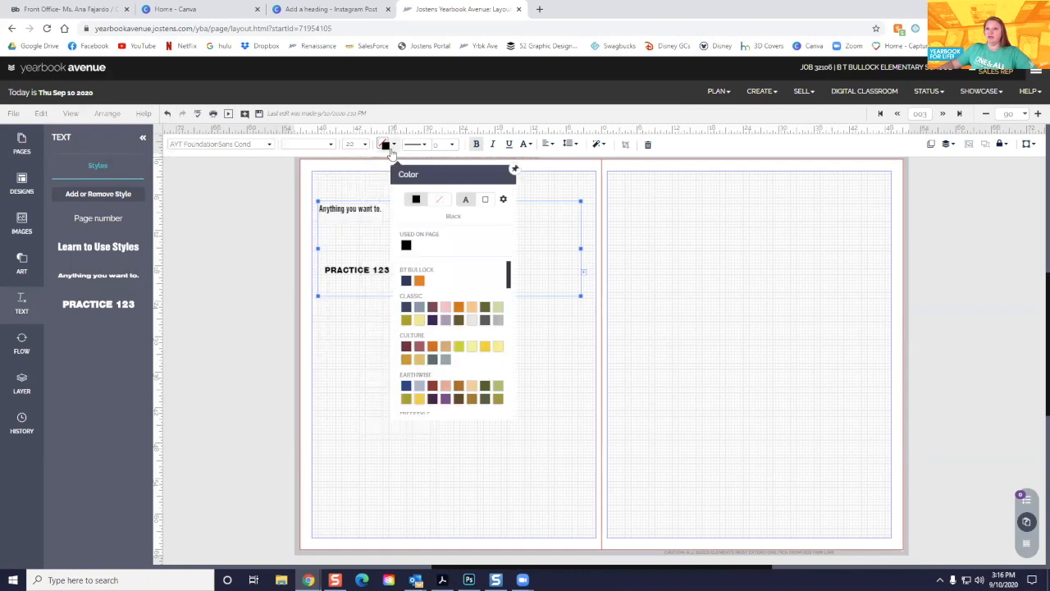
click(466, 201)
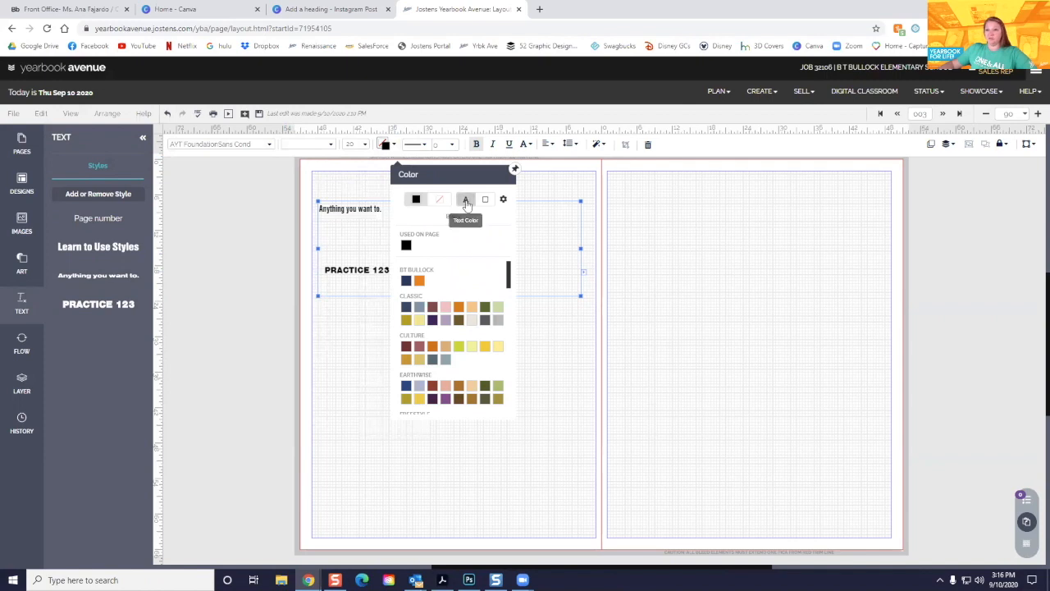
click(485, 308)
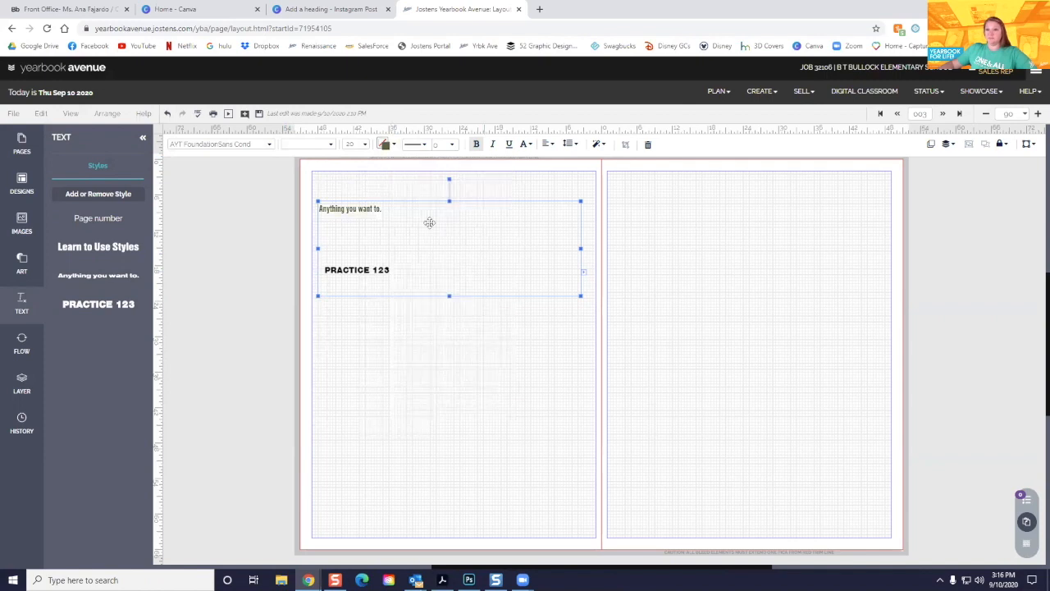
Fill the background of the headline's text box with the orange BT BULLOCK color
click(384, 143)
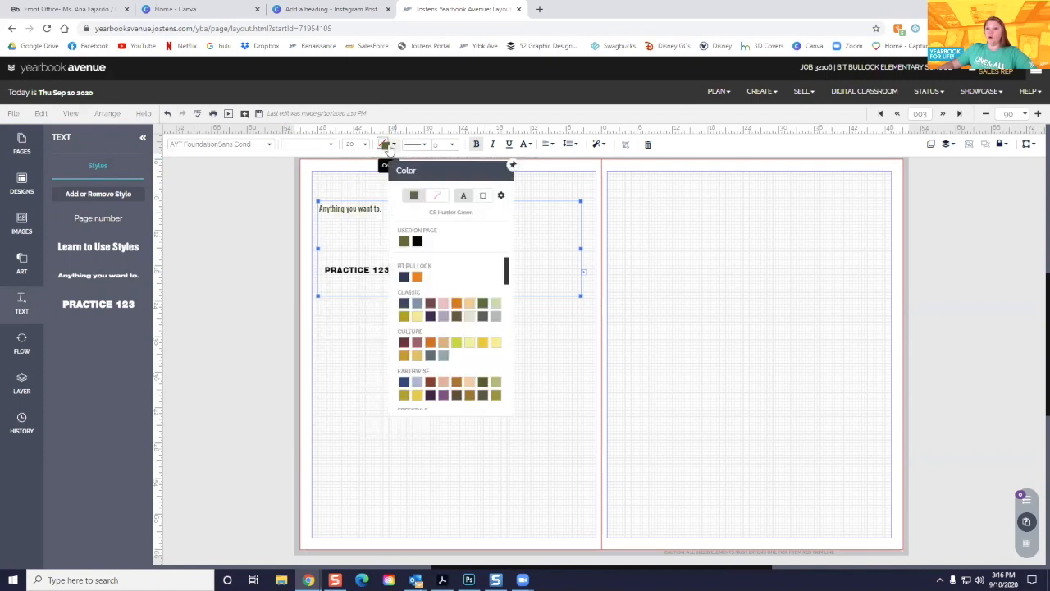
click(483, 197)
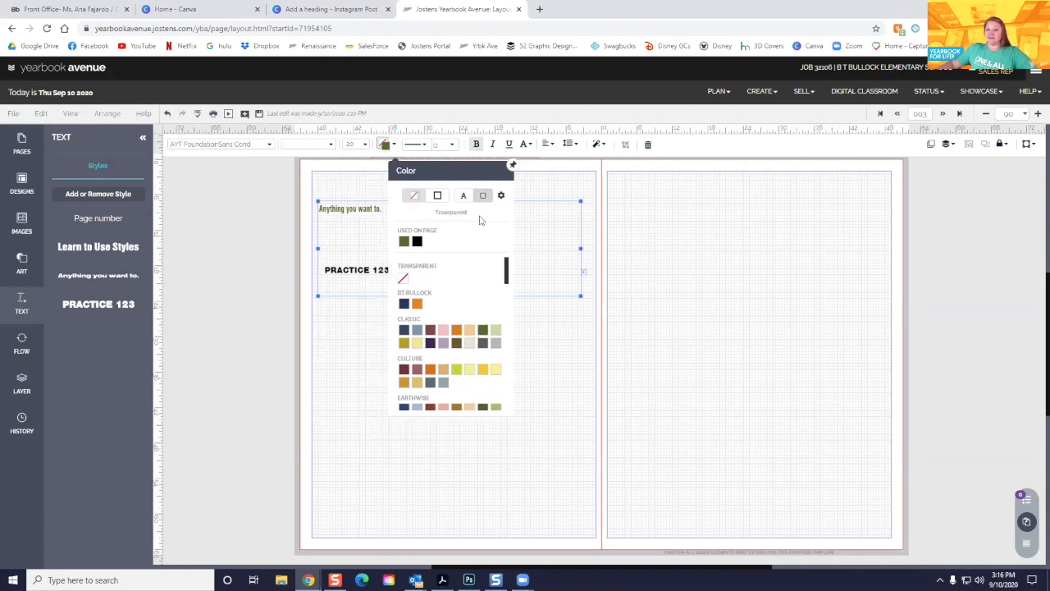
click(418, 304)
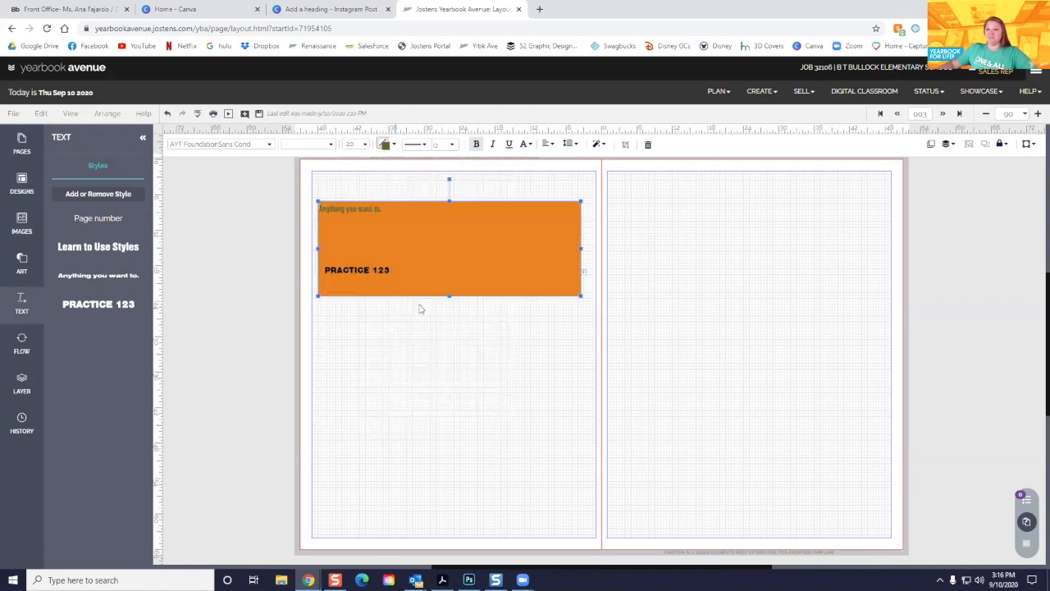
Reset the headline's text box fill to transparent
click(384, 144)
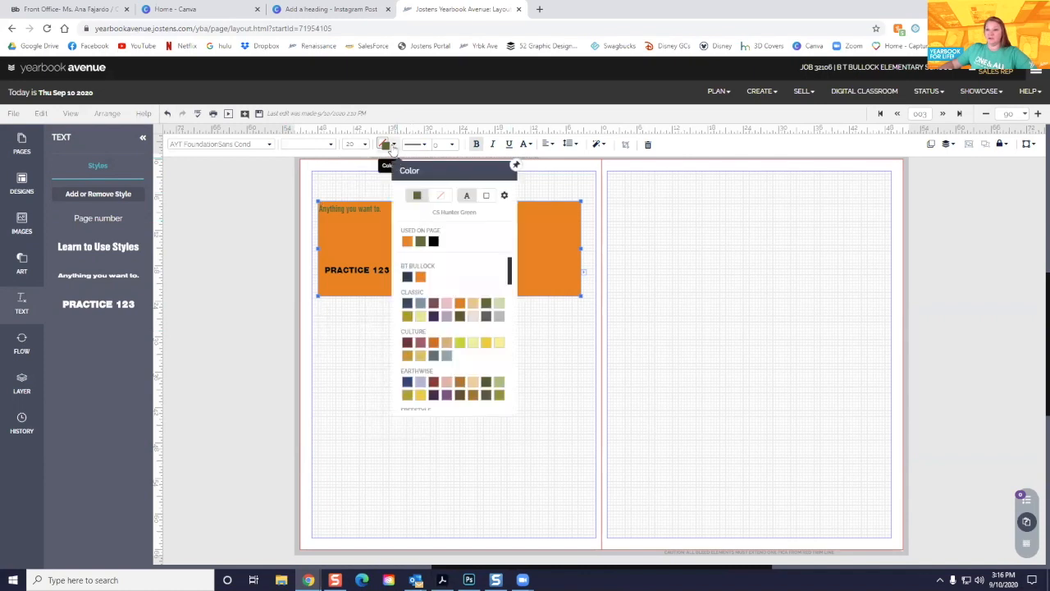
click(484, 197)
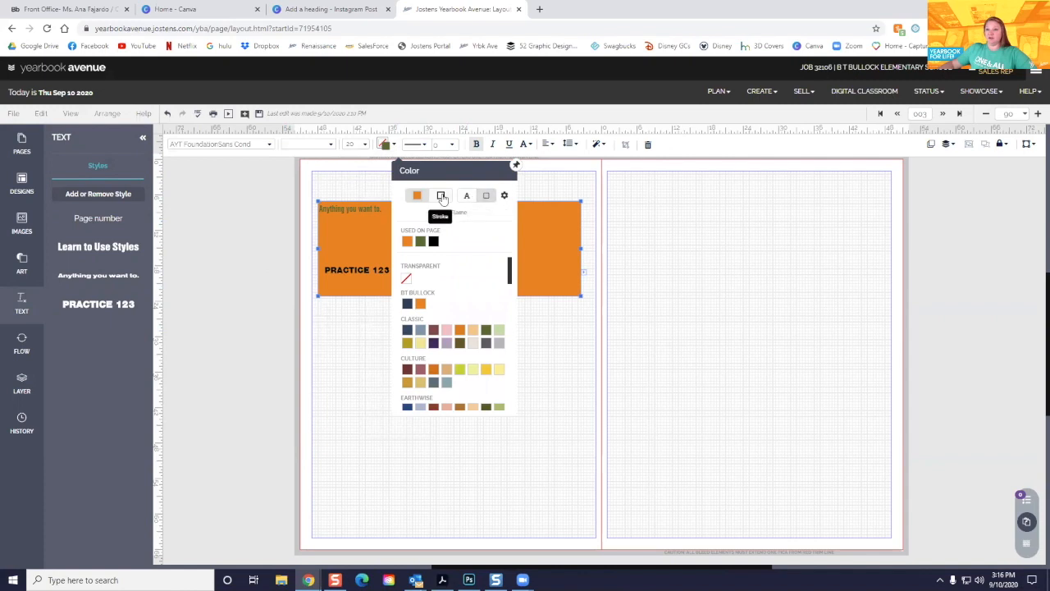
click(406, 278)
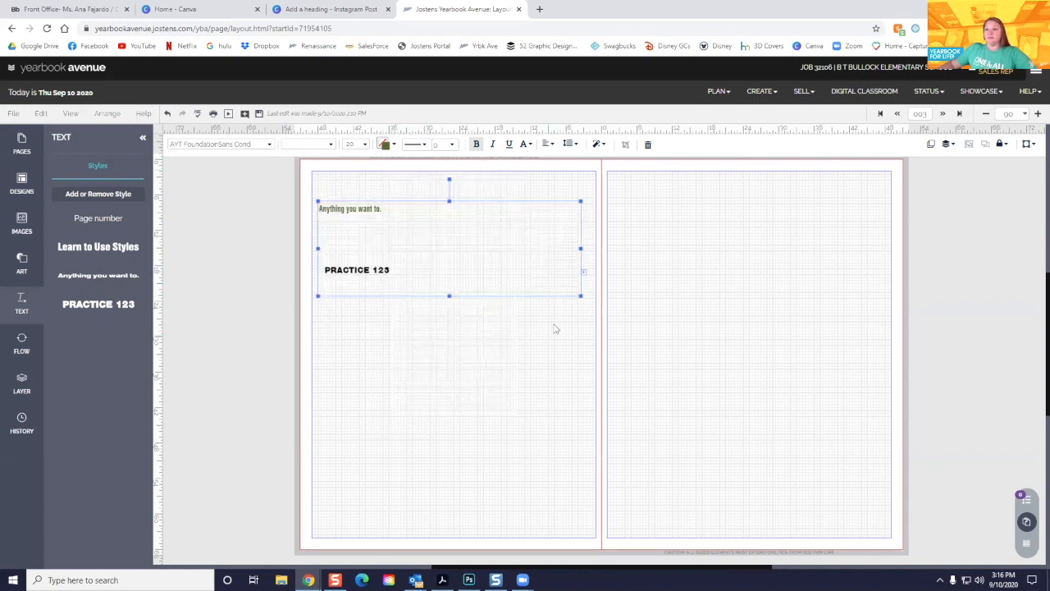
Shrink the headline's text box to end above PRACTICE 123 and apply the Learn to Use Styles text style
drag(579, 296, 541, 250)
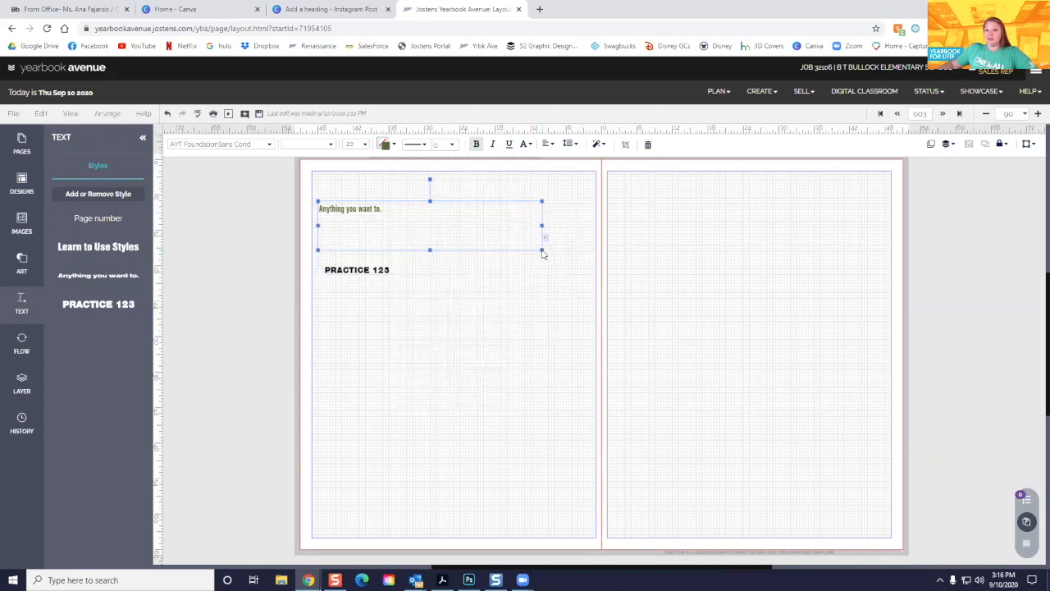
click(546, 326)
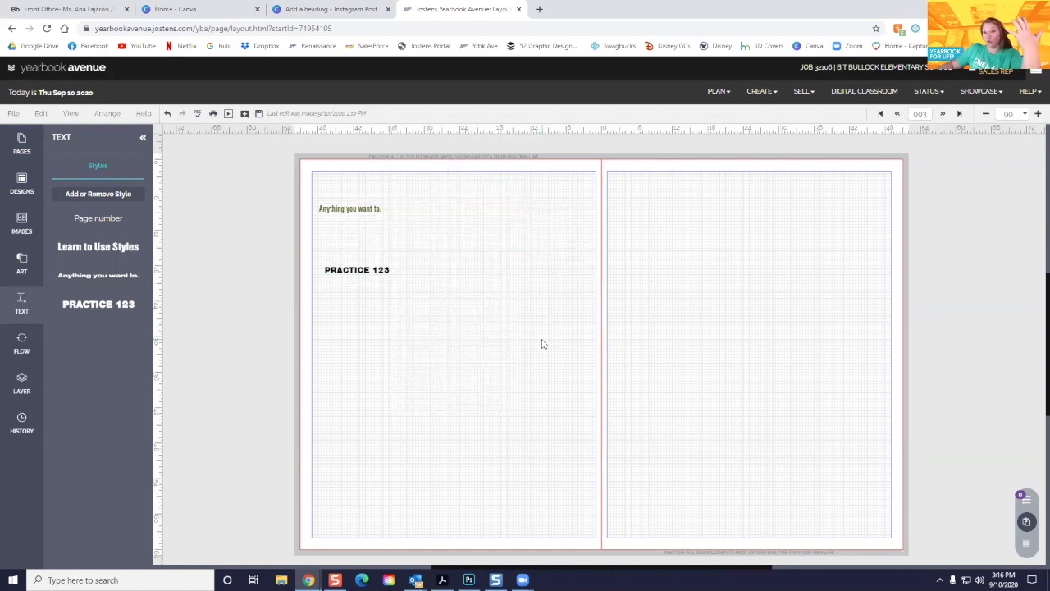
click(370, 231)
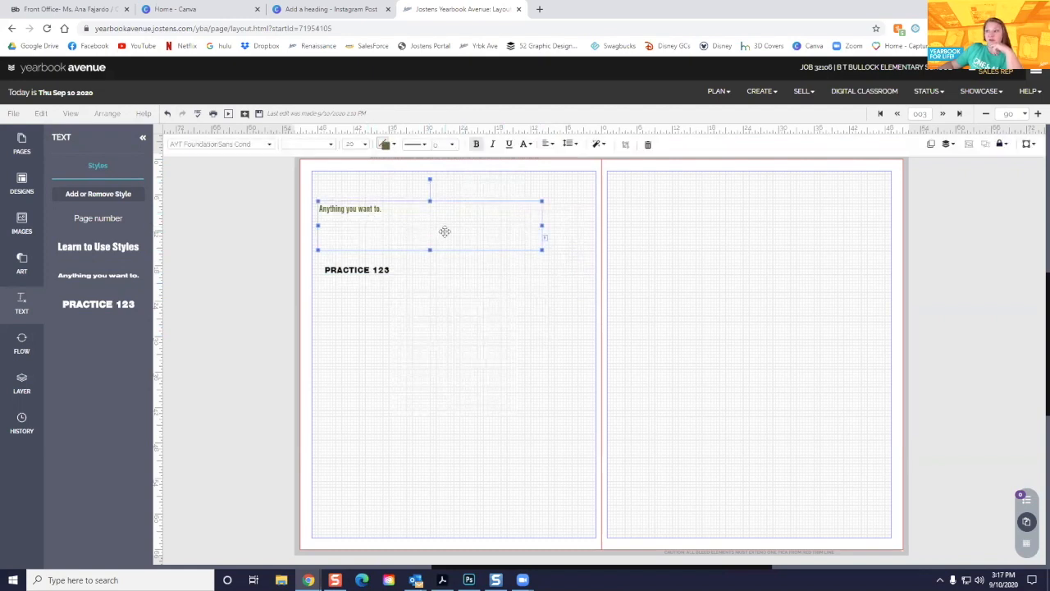
click(333, 145)
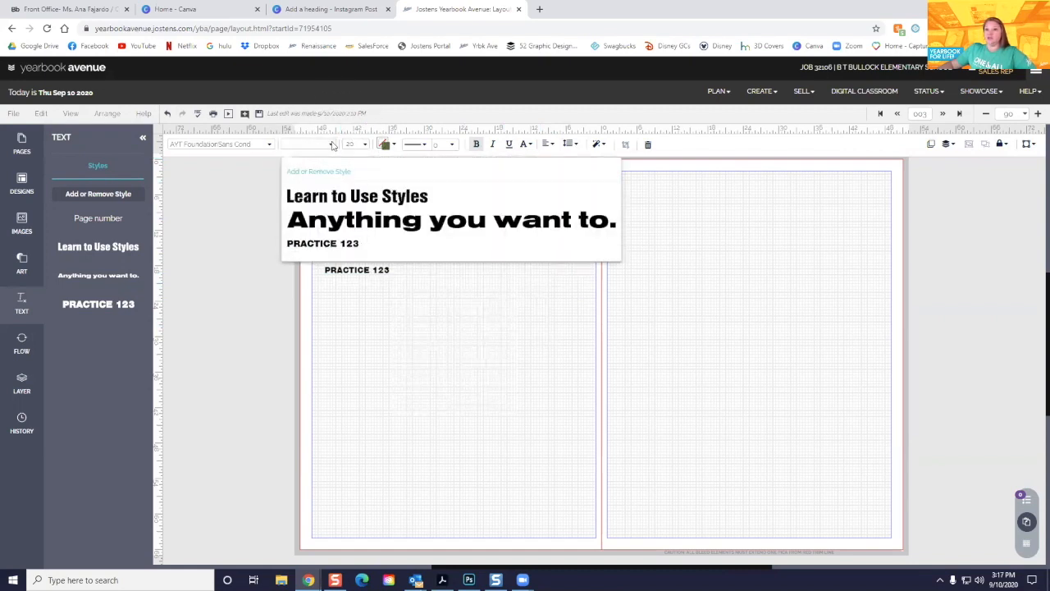
click(349, 198)
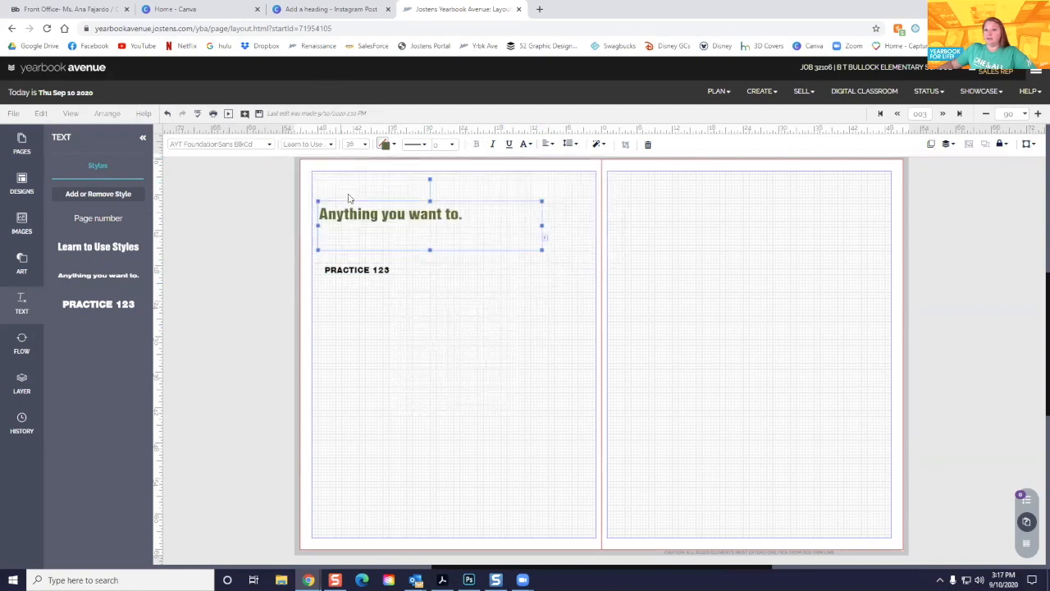
Apply the "Anything you want to." style to the headline and enlarge its text box to fit both lines
click(332, 145)
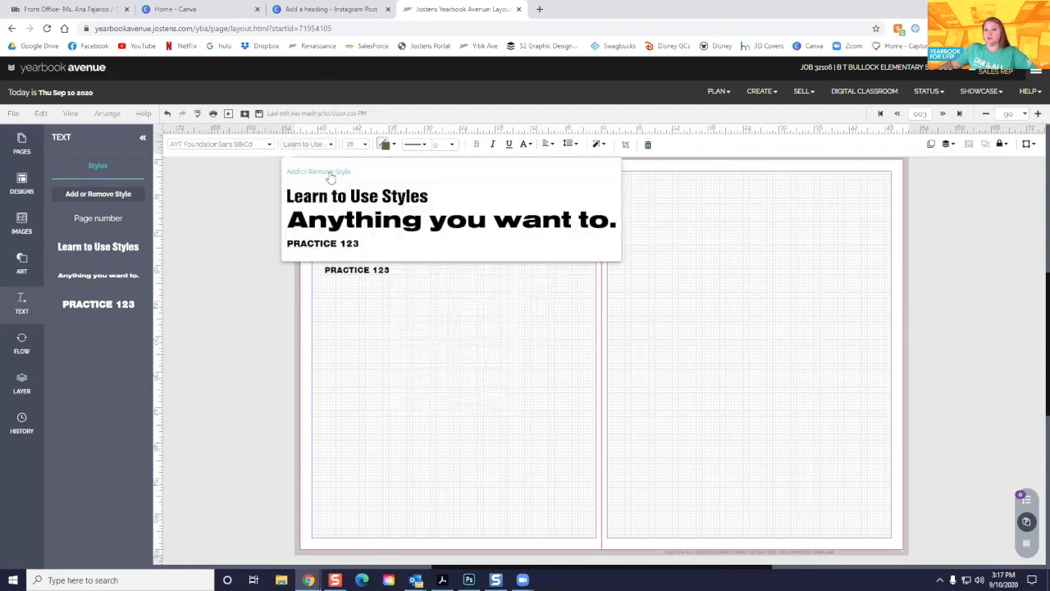
click(347, 219)
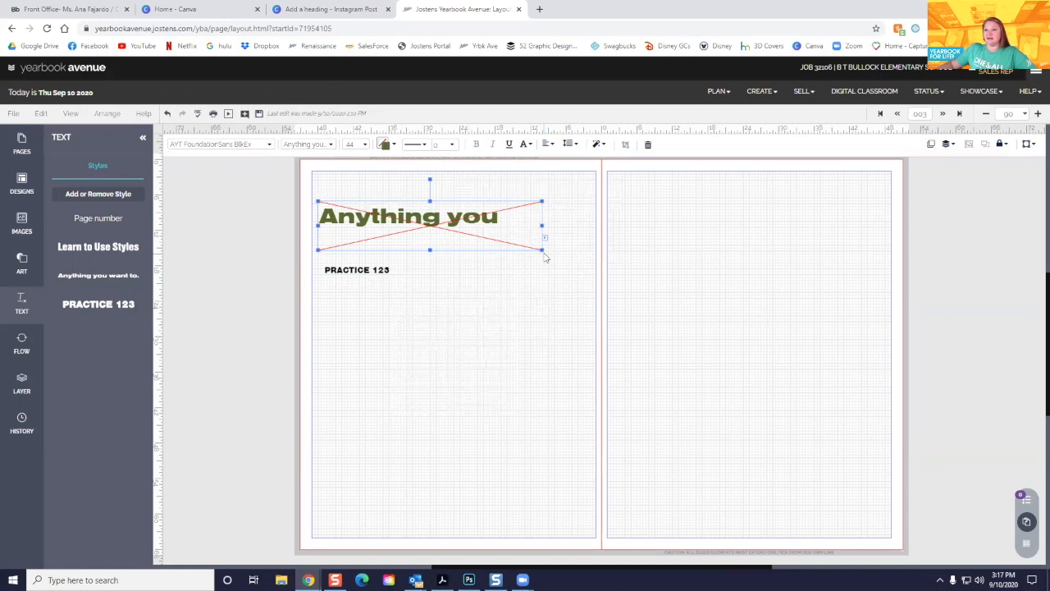
drag(542, 249, 559, 273)
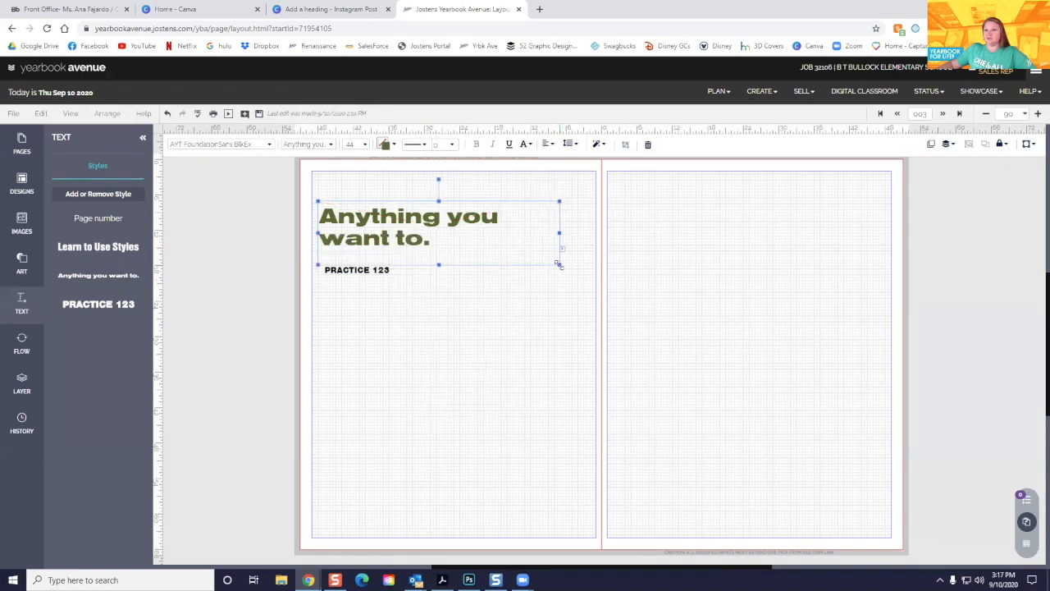
click(562, 302)
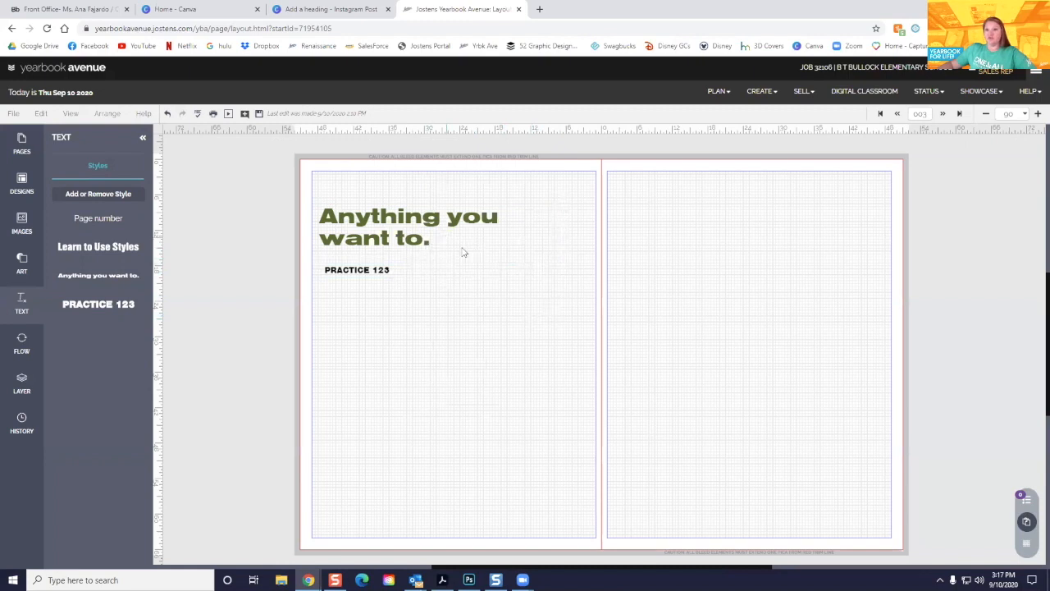
Shrink the headline's text box until its text overflows and move PRACTICE 123 beside it
click(463, 251)
drag(558, 263, 475, 242)
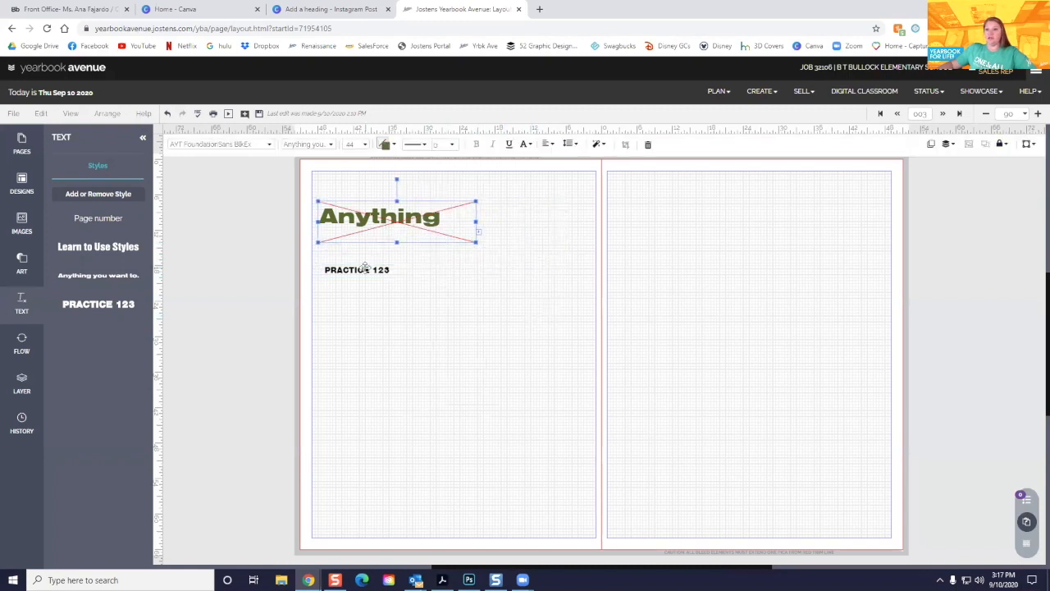
drag(365, 268, 512, 215)
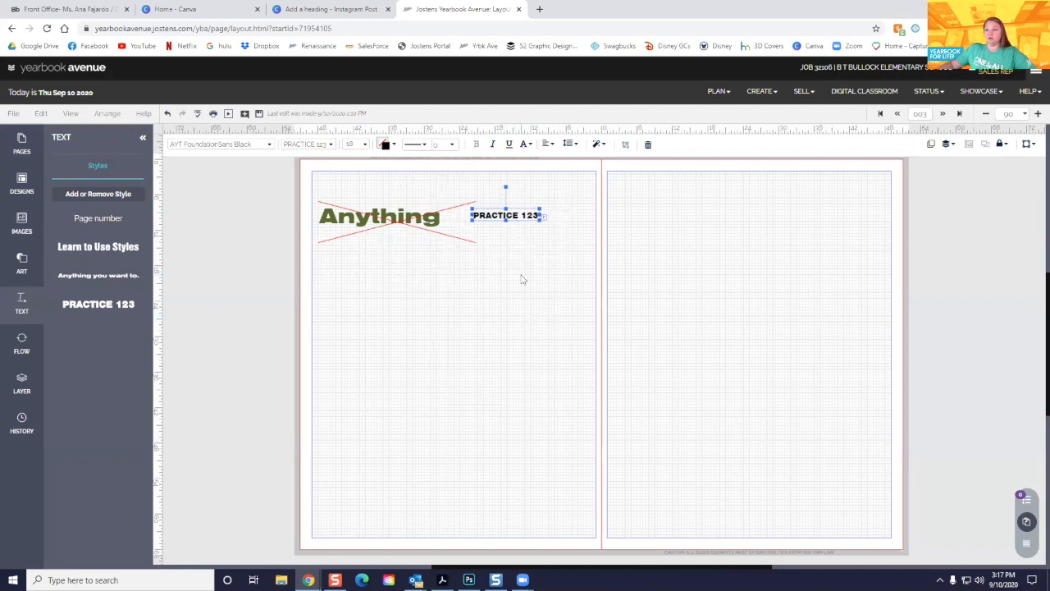
click(521, 280)
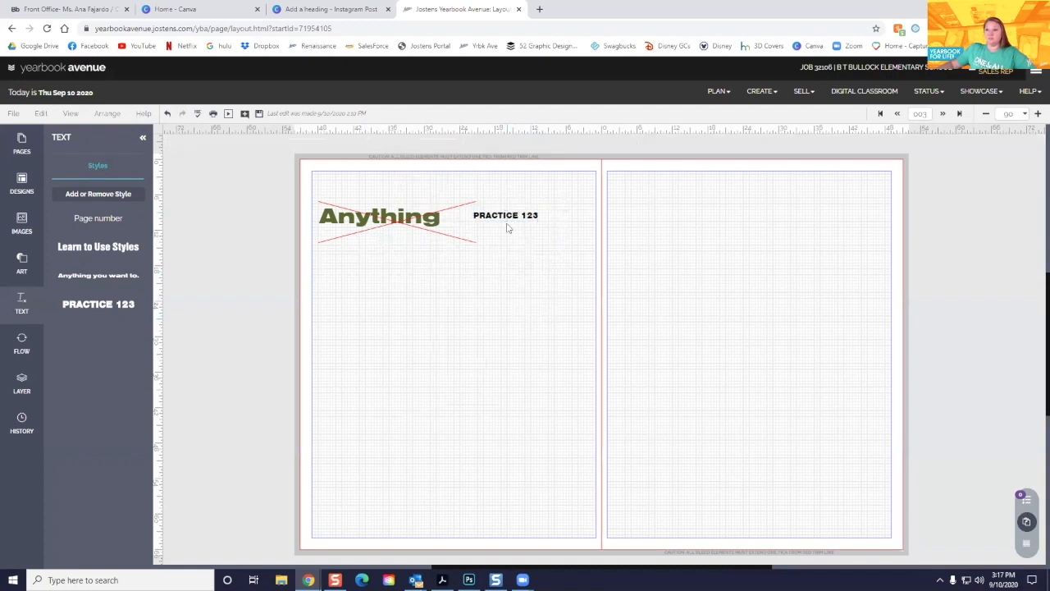
Enlarge the headline's text box to fit both lines again and place PRACTICE 123 directly beneath it, near its left edge
key(ctrl+z)
click(407, 215)
click(479, 245)
click(458, 238)
drag(476, 242, 552, 261)
click(537, 300)
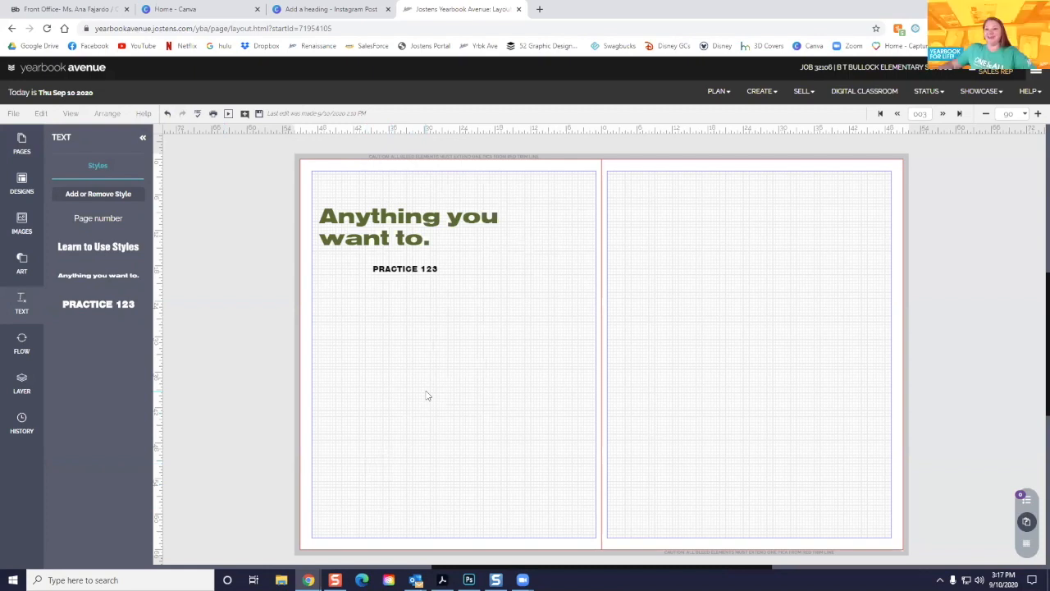
drag(403, 265, 359, 255)
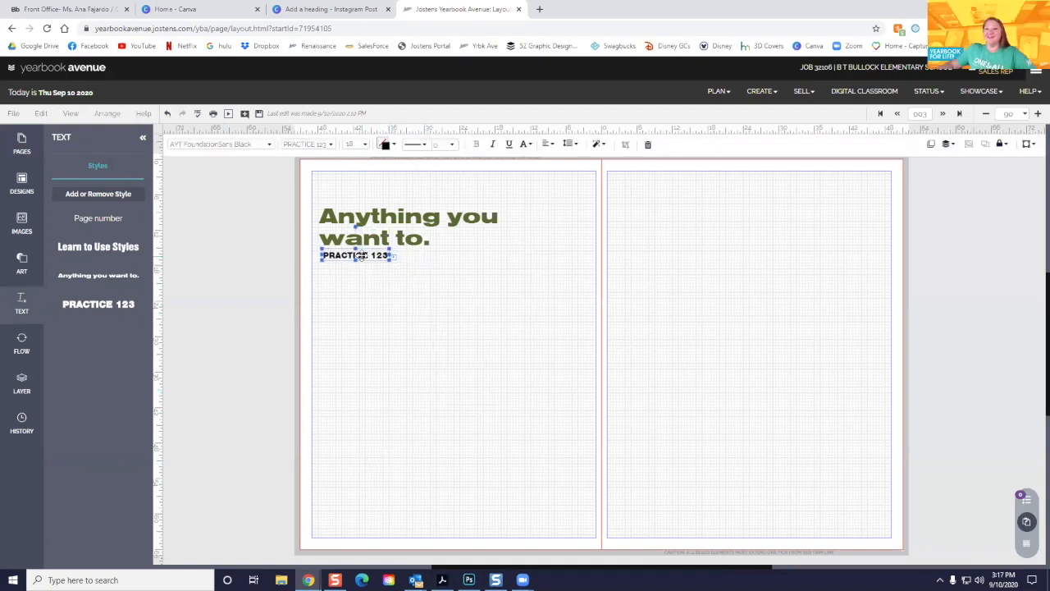
click(388, 311)
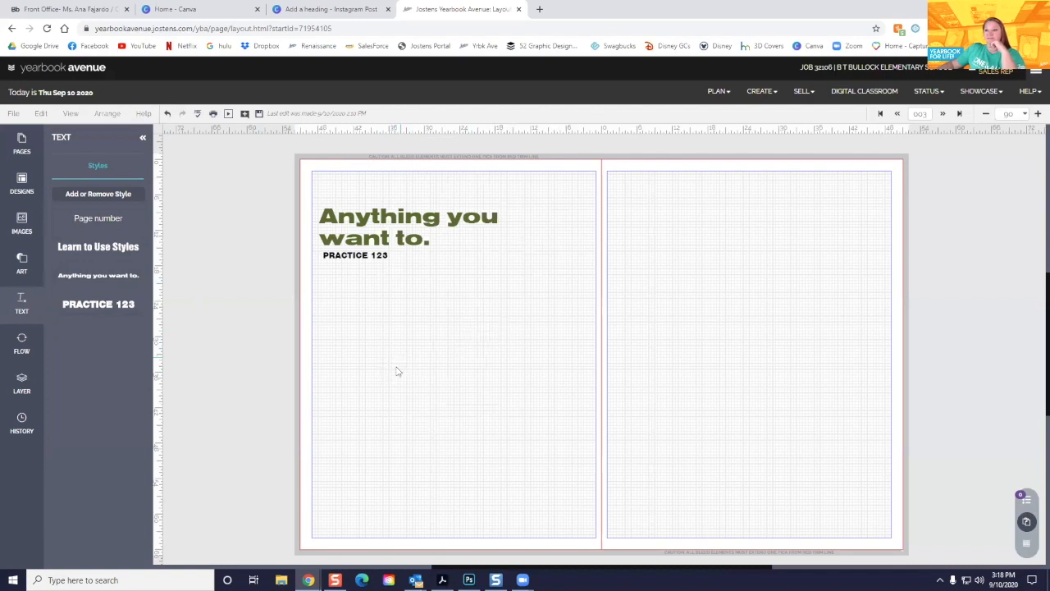
Misspell the headline's first word as "Anythingg" by adding an extra g
click(391, 238)
click(441, 216)
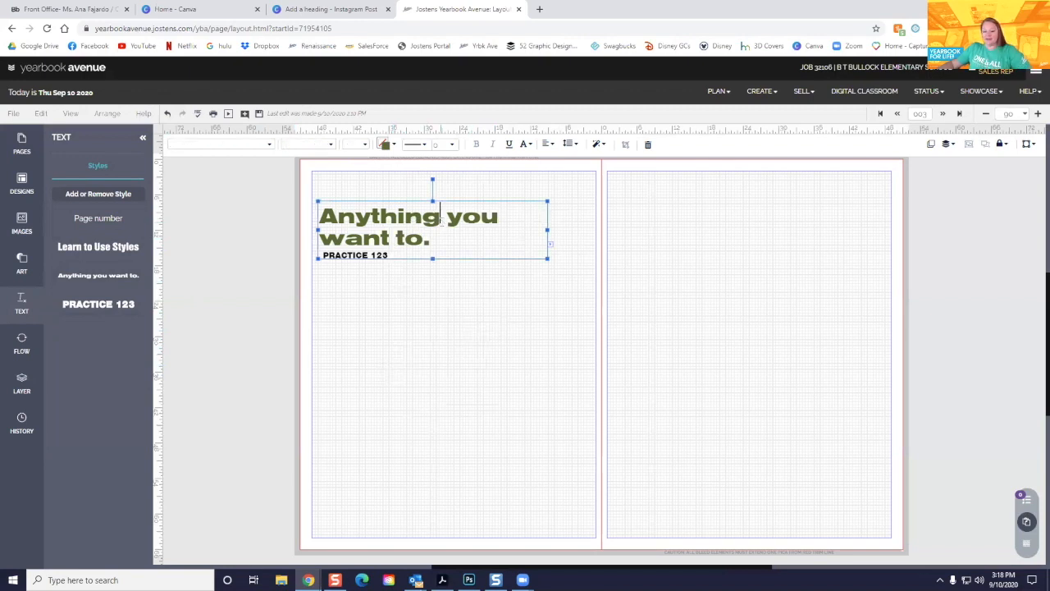
text(g)
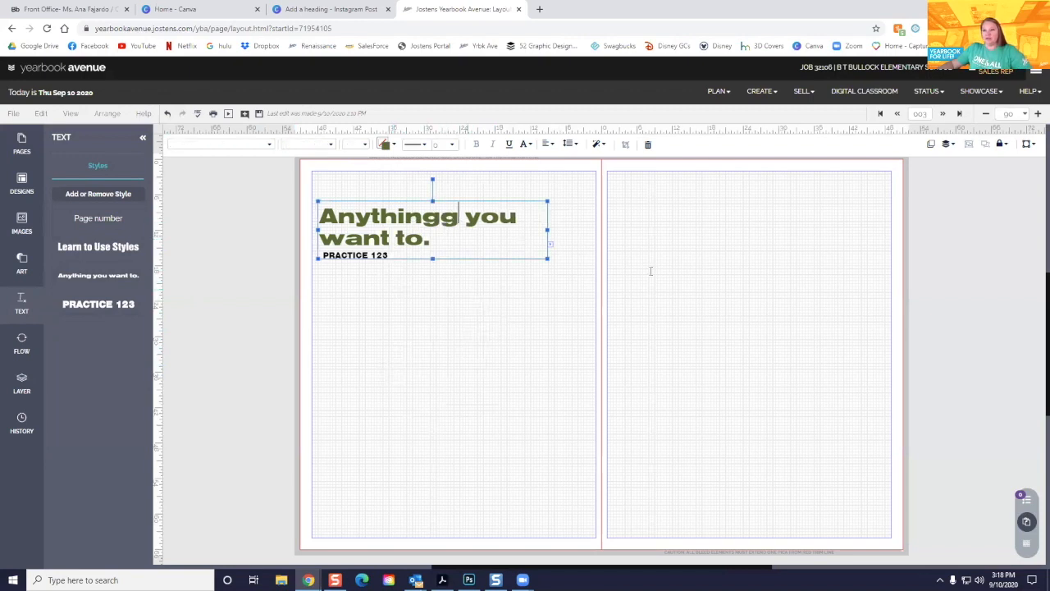
click(596, 239)
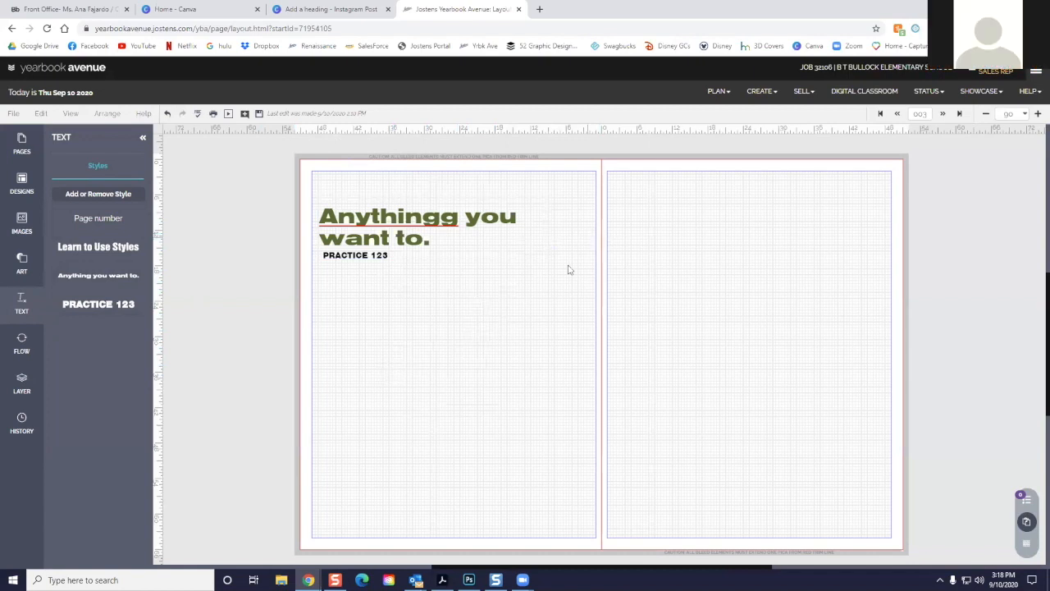
Check the misspelled headline's context options, and turn off Underline Errors for spelling
right_click(424, 224)
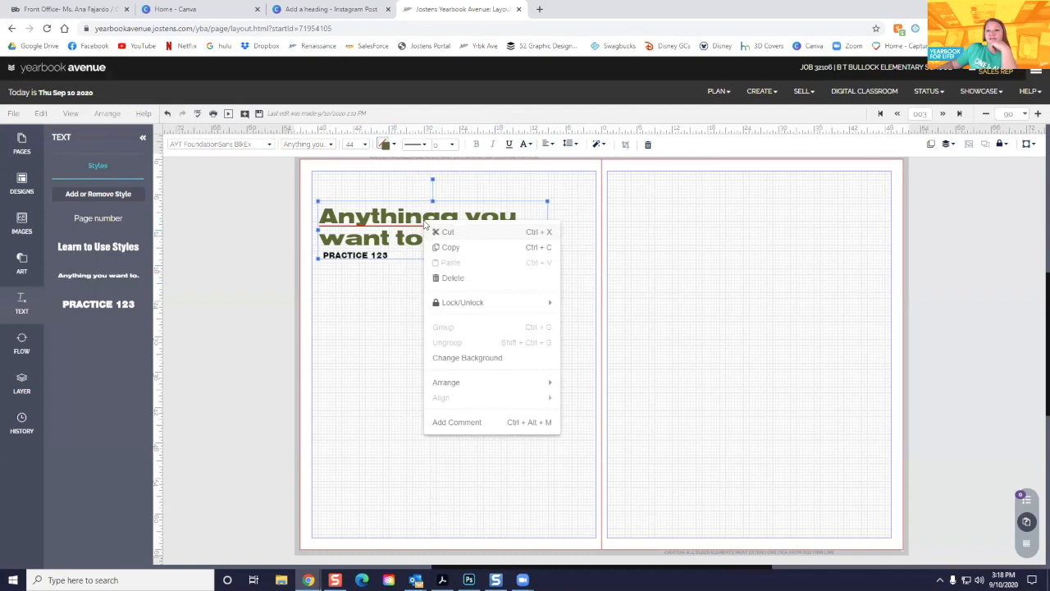
click(574, 237)
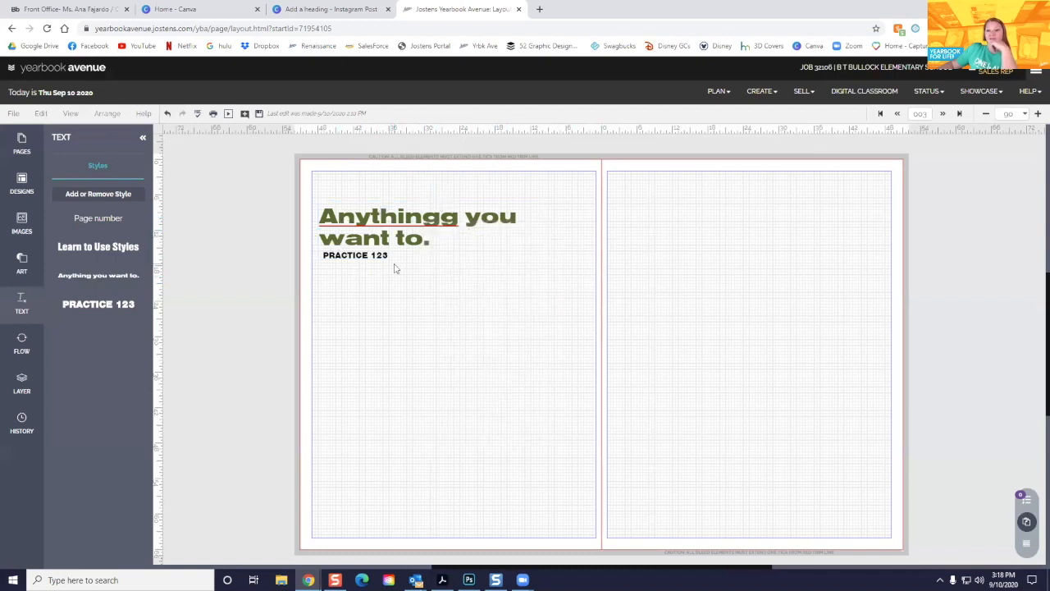
click(39, 112)
mouse_move(92, 287)
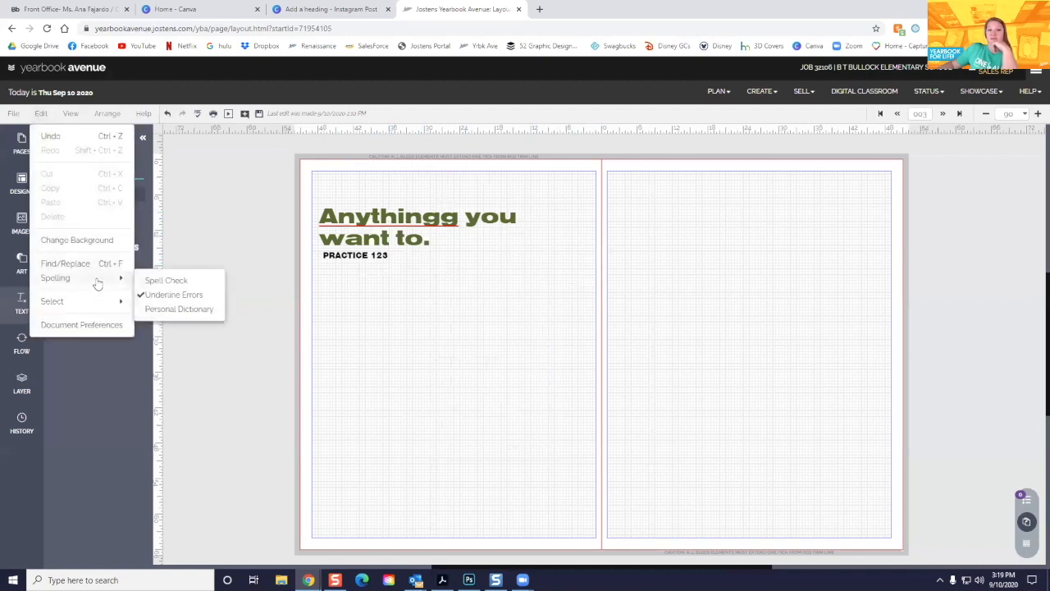
click(213, 299)
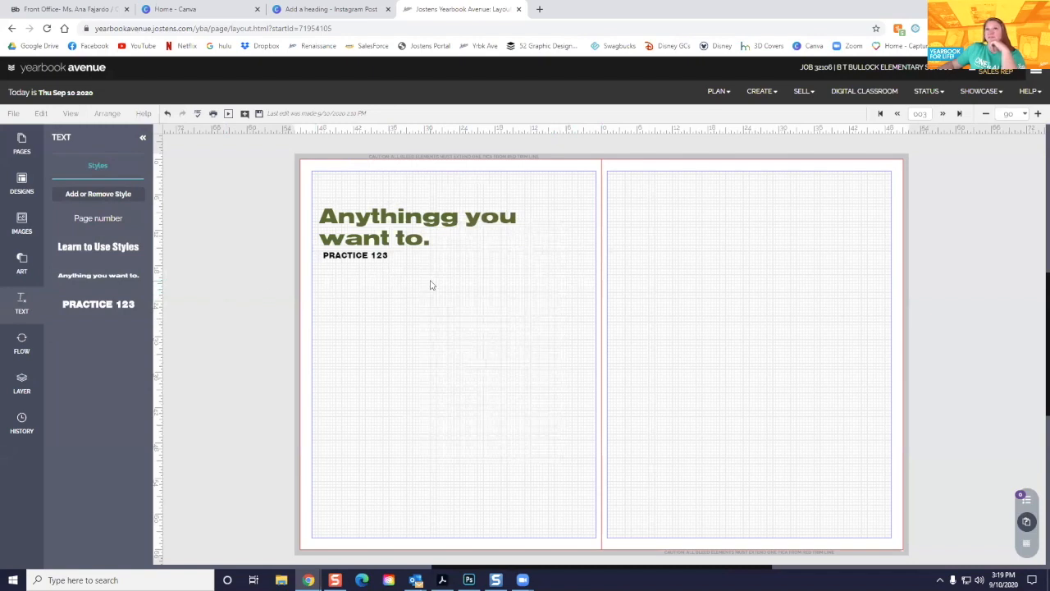
Check the misspelled headline's context options, and turn Underline Errors back on for spelling
click(437, 236)
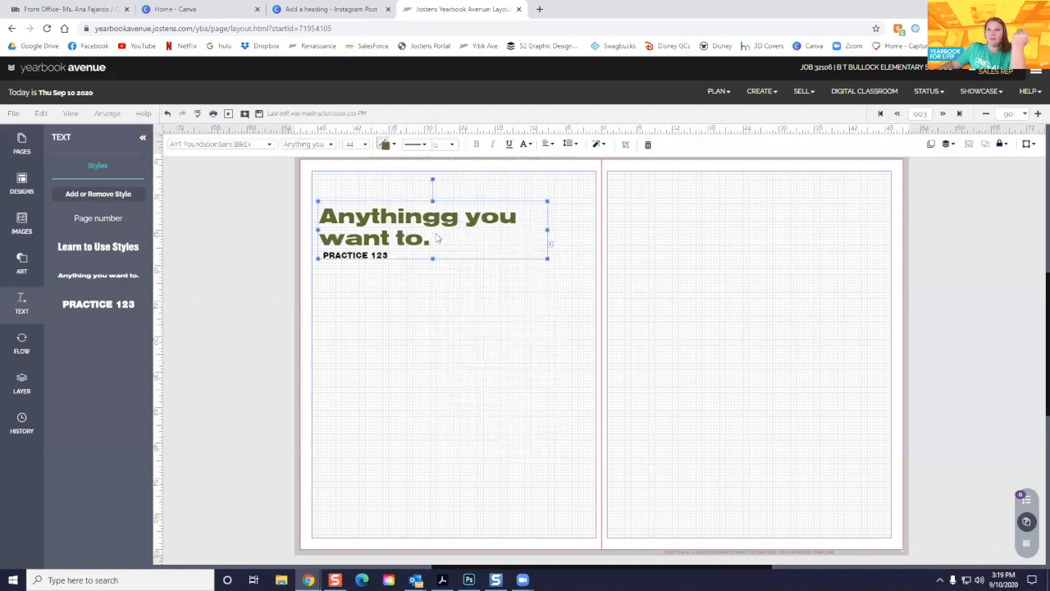
right_click(436, 237)
click(415, 281)
click(426, 238)
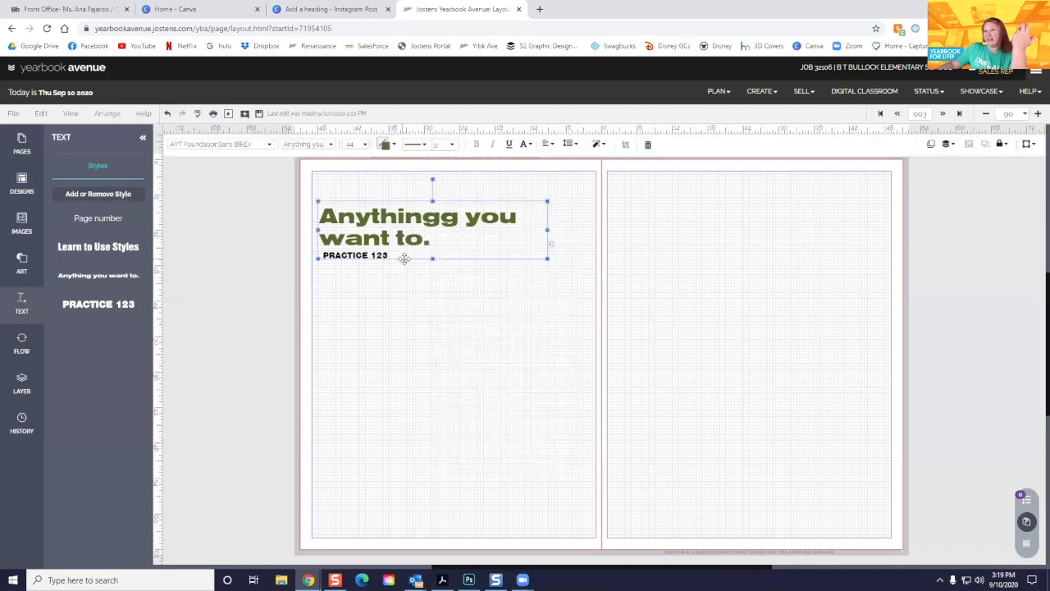
click(40, 114)
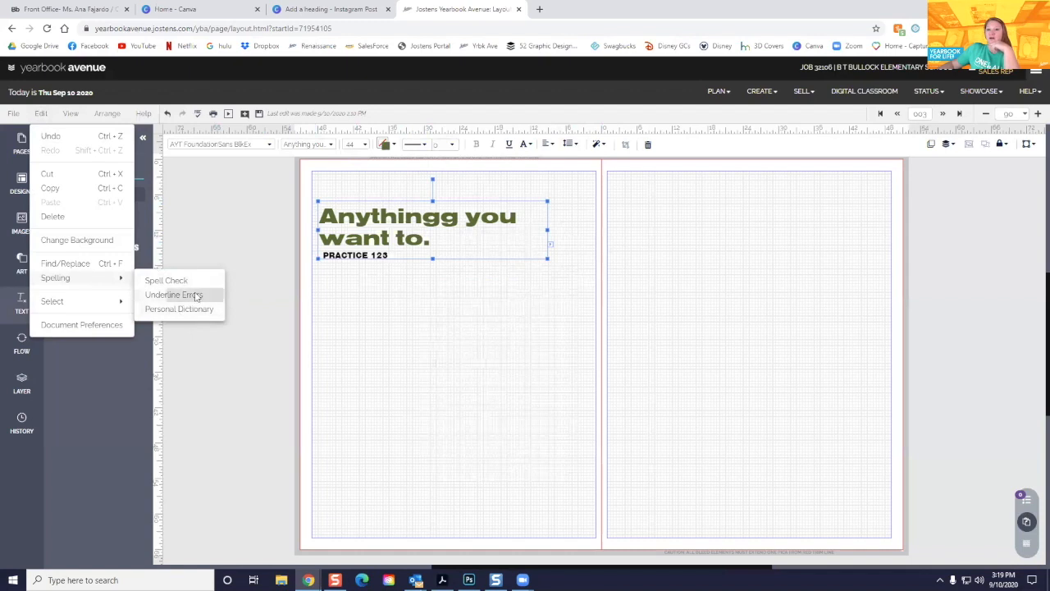
click(197, 297)
click(382, 288)
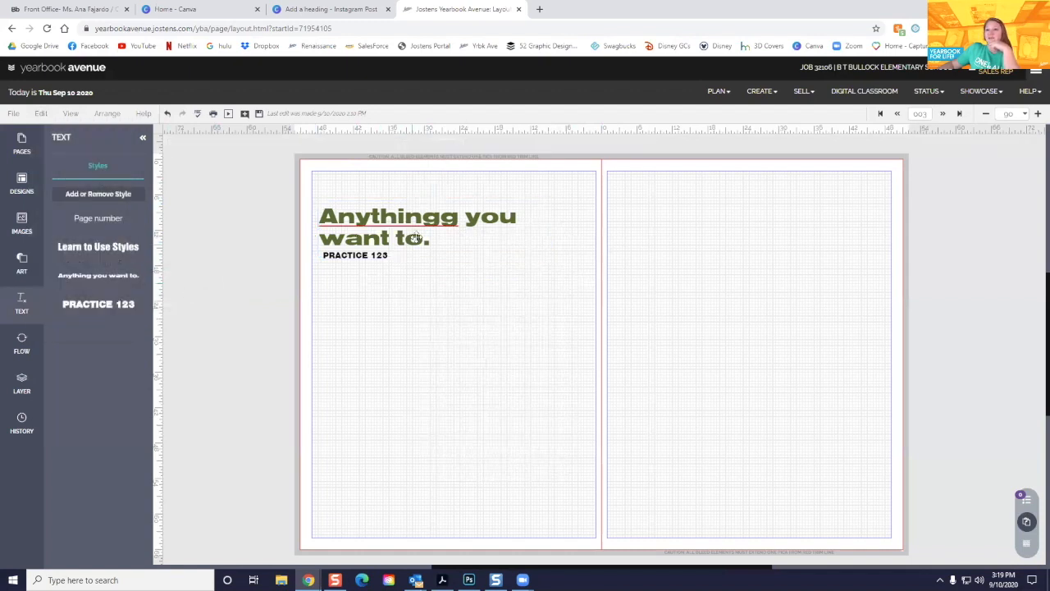
Correct the headline's first word to "Anything" by deleting the extra g
click(431, 215)
double_click(439, 218)
click(443, 219)
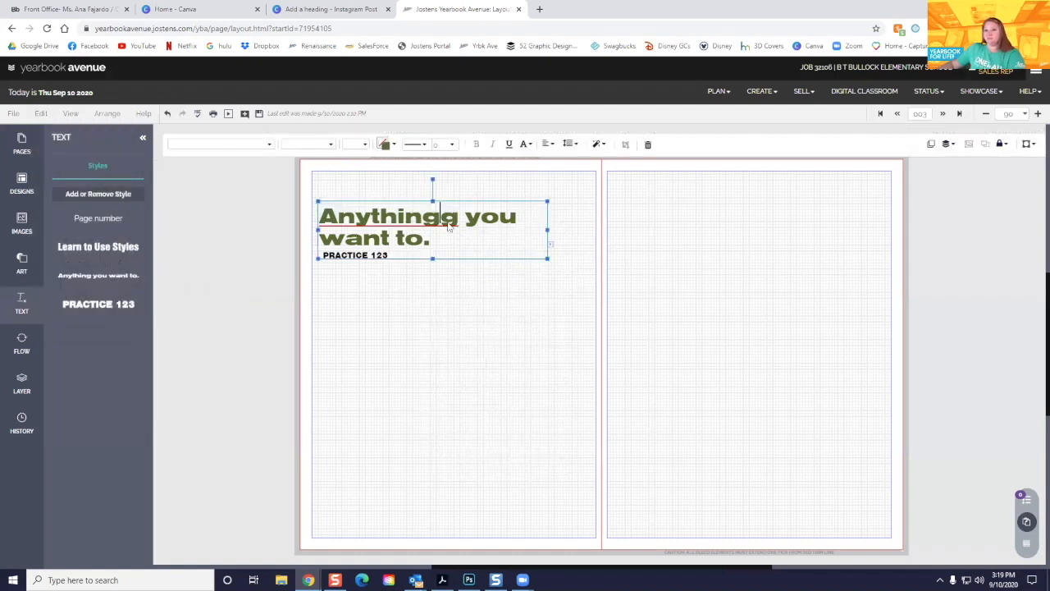
key(BackSpace)
click(448, 327)
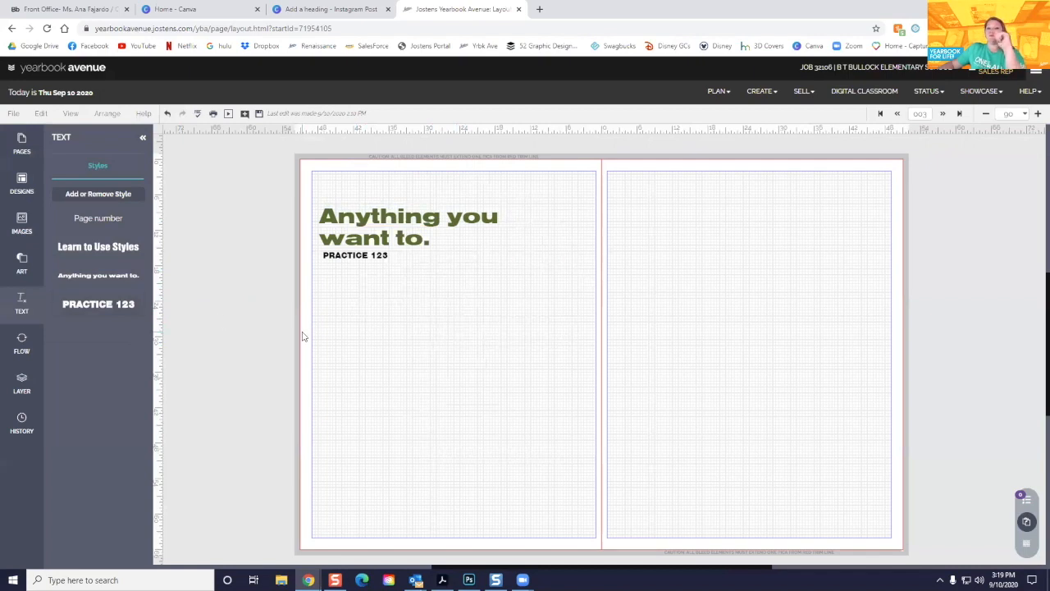
Place a parallelogram image frame on the left page, below the PRACTICE 123 text
click(23, 265)
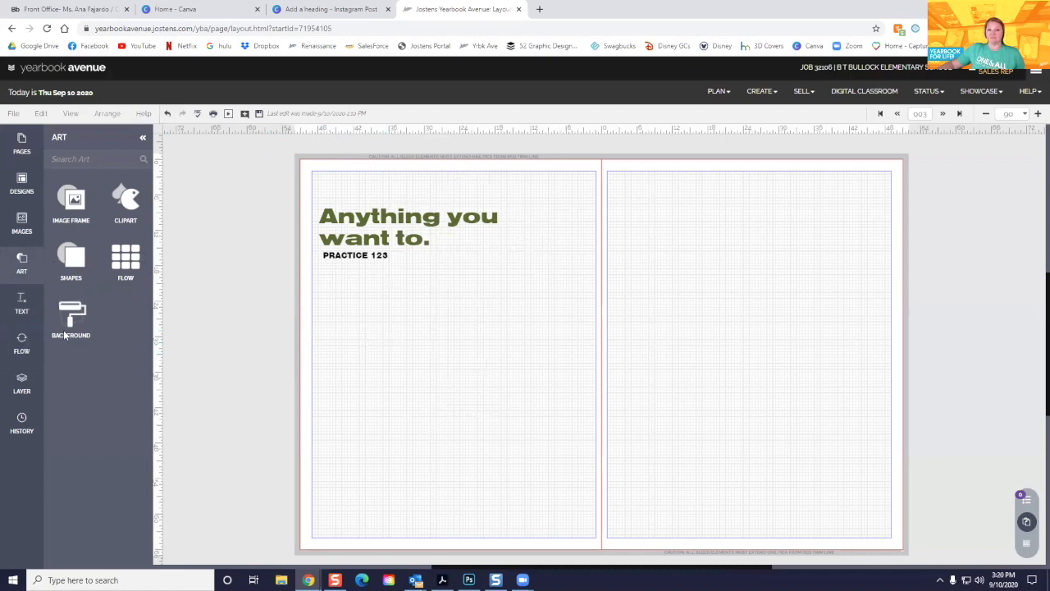
click(74, 201)
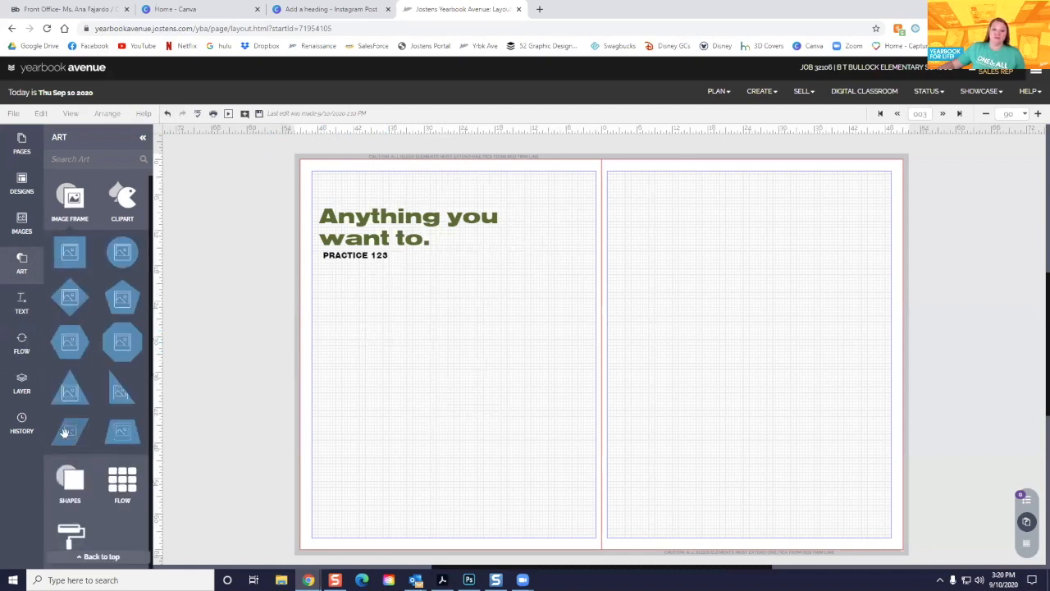
drag(65, 433, 373, 377)
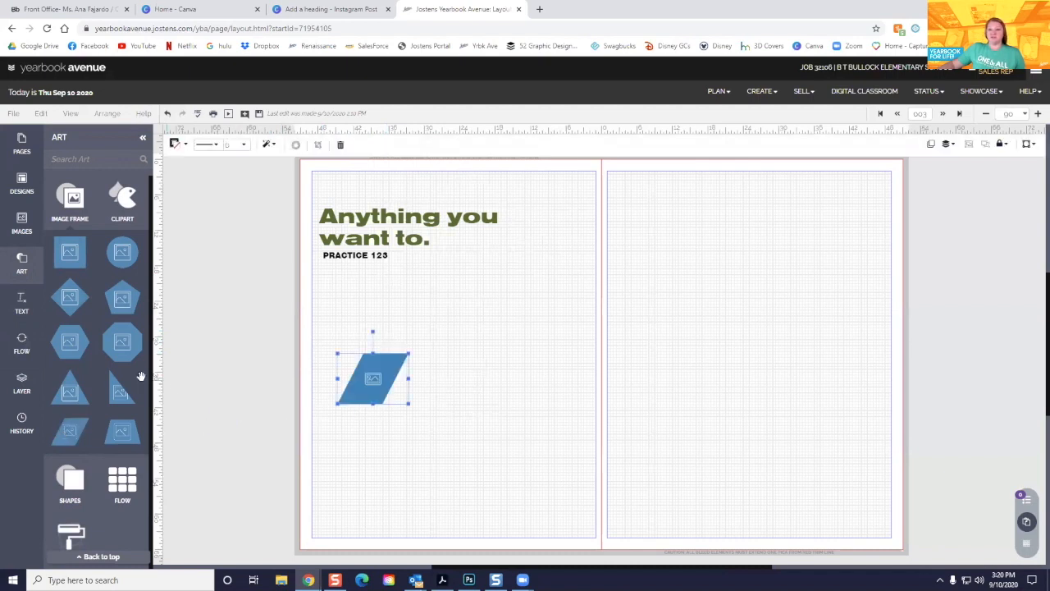
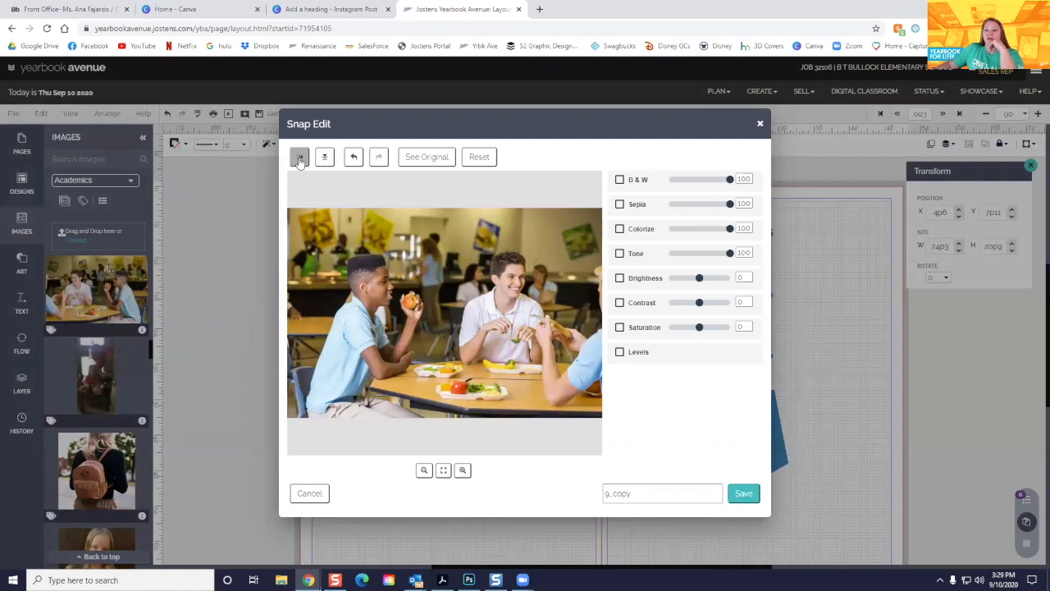
Flip the cafeteria photo horizontally in Snap Edit, and try a vertical flip before returning it upright
click(299, 157)
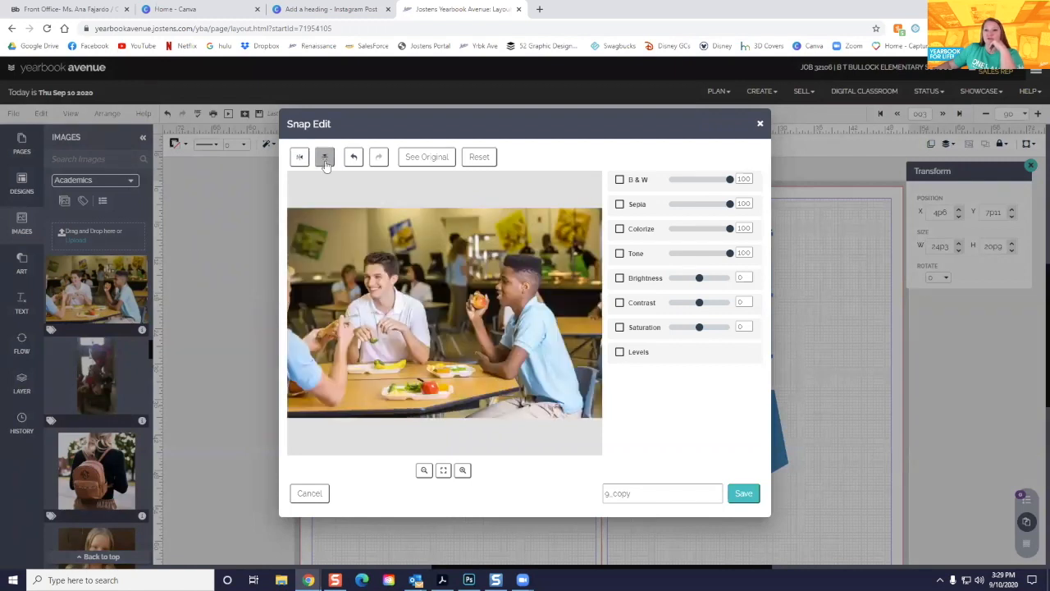
click(325, 163)
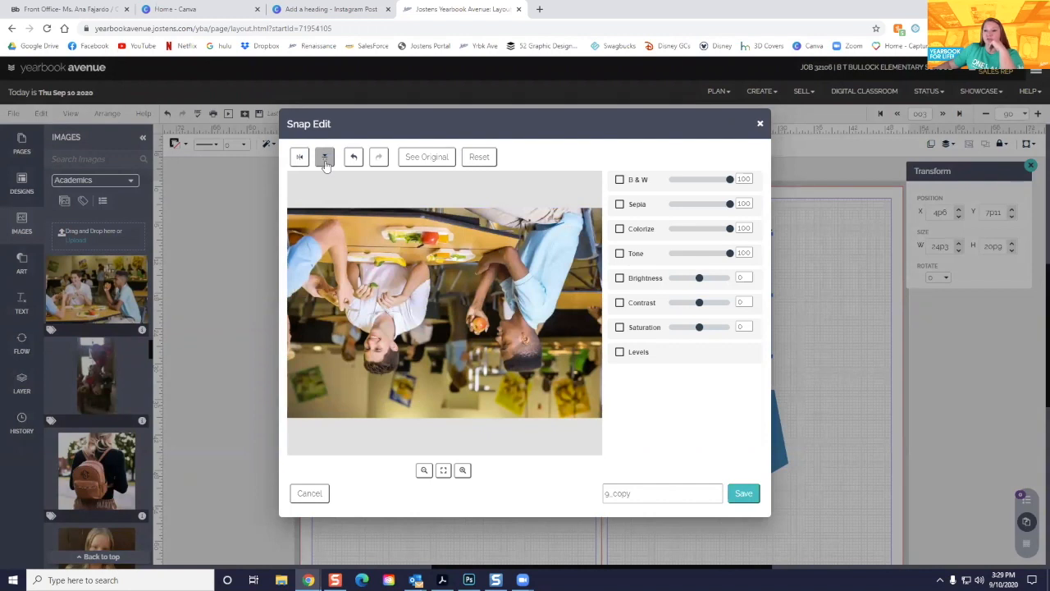
click(325, 162)
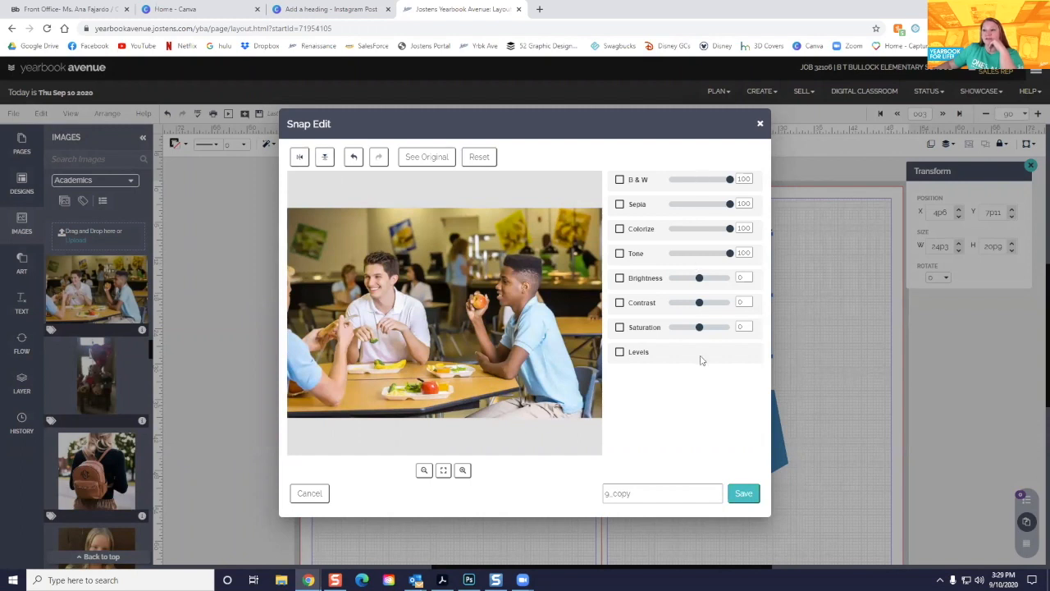
Try B & W at 80 and Sepia at 87 on the photo, one at a time, and switch both off
click(620, 182)
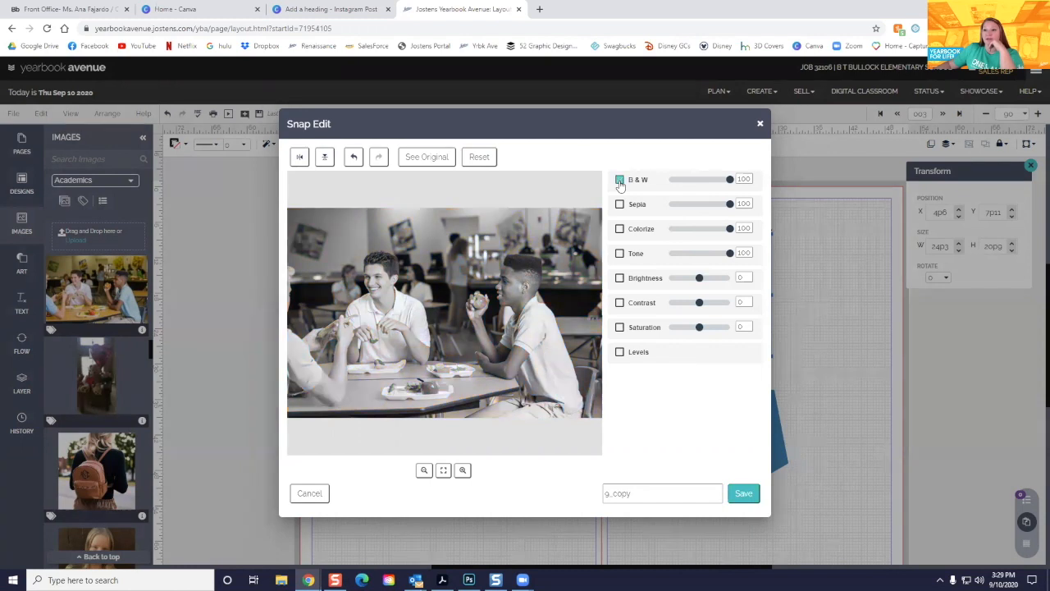
mouse_move(729, 179)
mouse_down()
mouse_move(675, 178)
mouse_move(717, 182)
mouse_up()
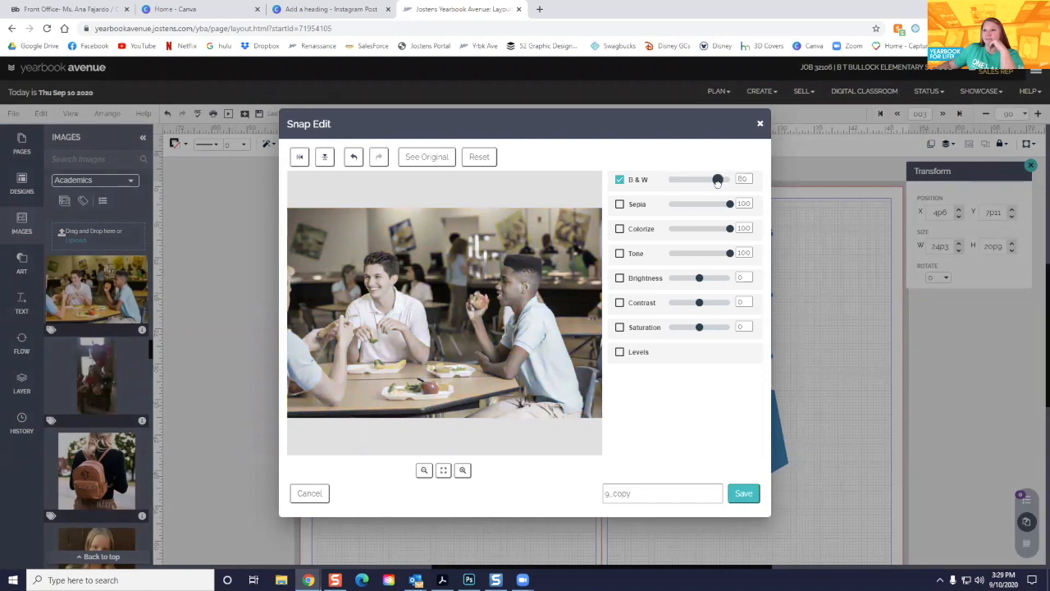
click(619, 179)
click(620, 205)
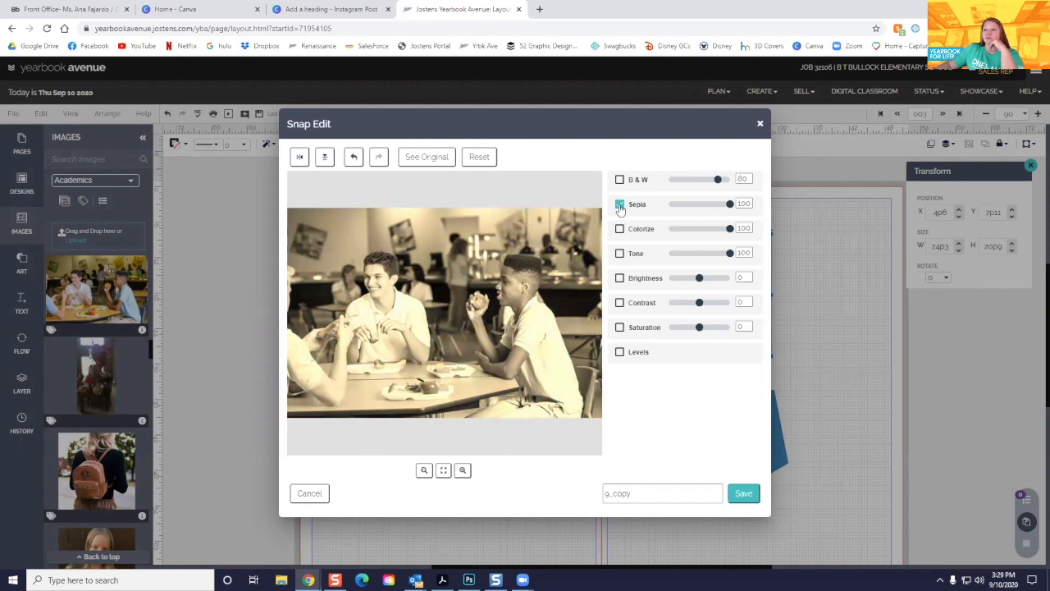
mouse_move(728, 204)
mouse_down()
mouse_move(677, 206)
mouse_move(721, 204)
mouse_up()
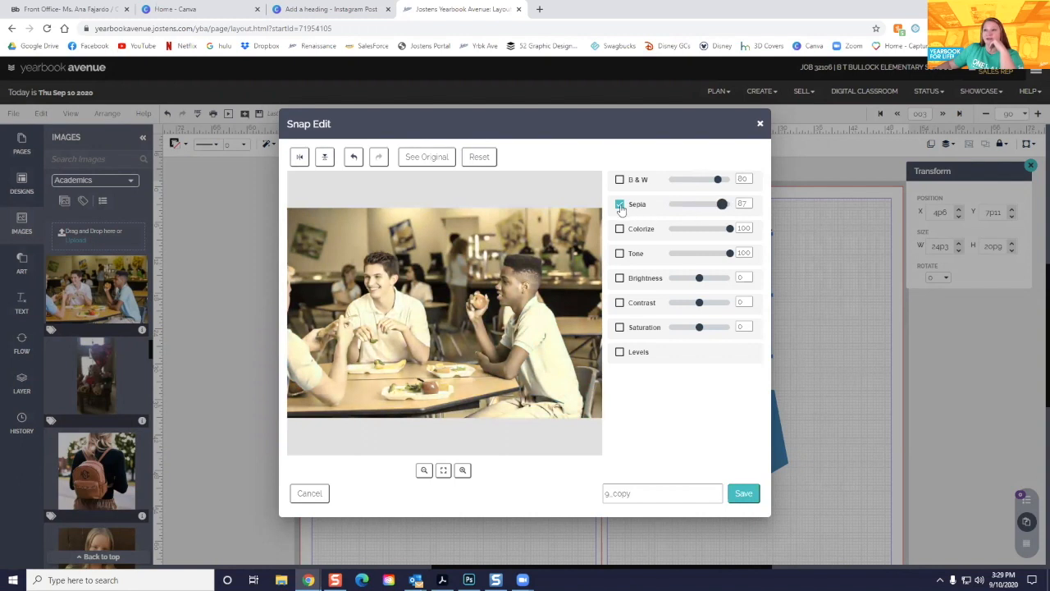
click(620, 205)
Try the Colorize effect on the photo in orange at a strength of 24, and switch it off
click(619, 229)
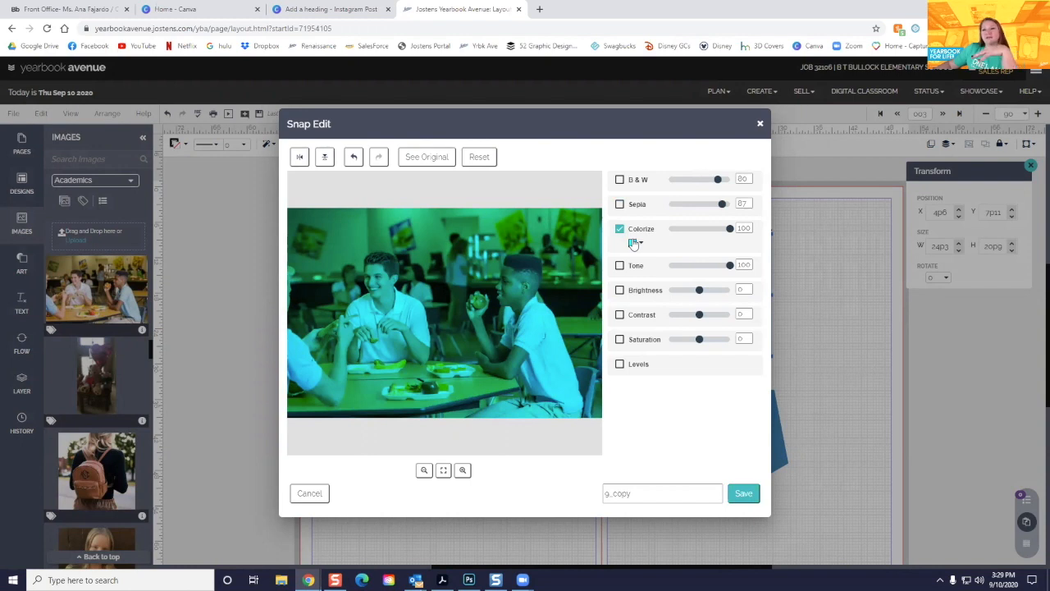
click(633, 244)
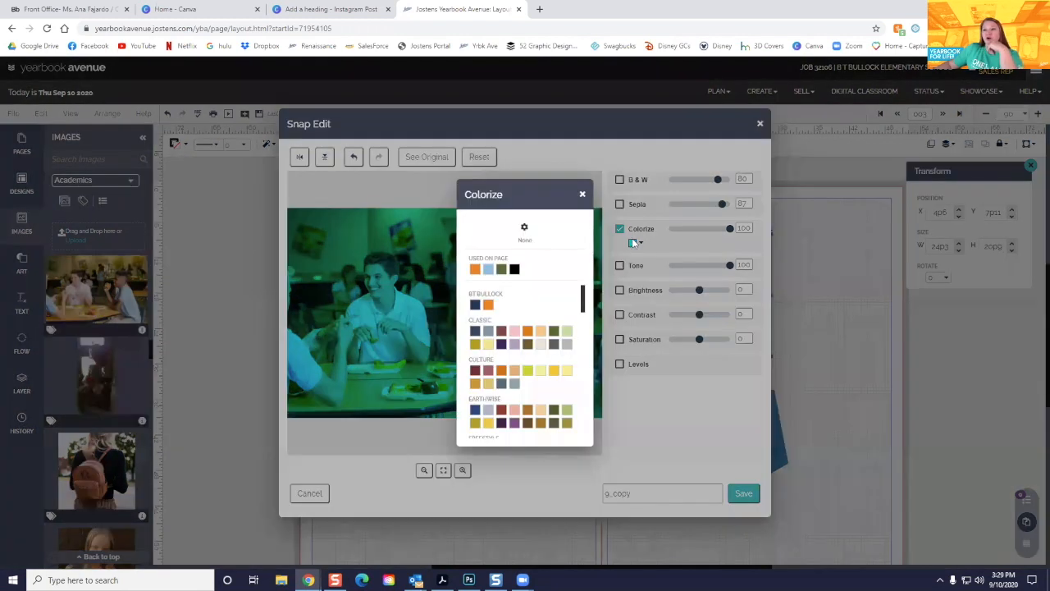
click(475, 276)
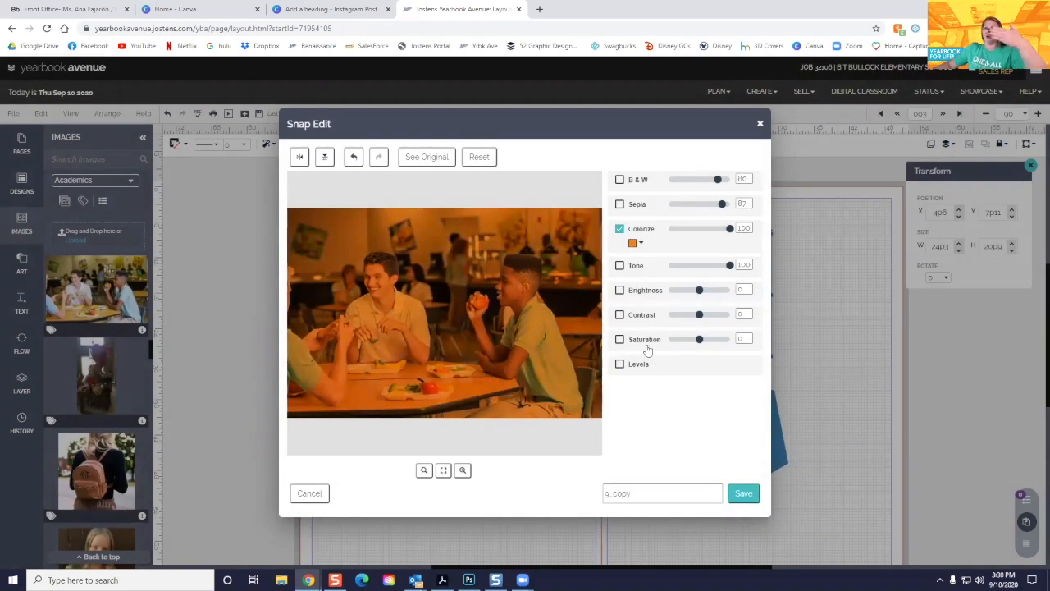
mouse_move(691, 229)
mouse_down()
mouse_move(703, 231)
mouse_move(683, 229)
mouse_up()
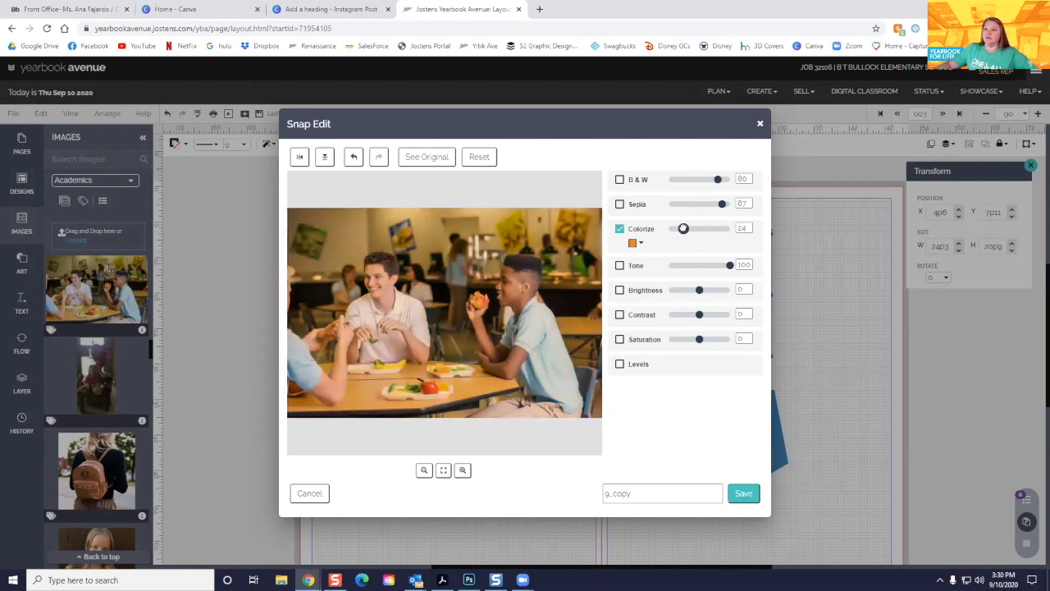
click(619, 229)
Try the Tone effect at 100 on the photo in purple and in orange, and switch it off
click(619, 254)
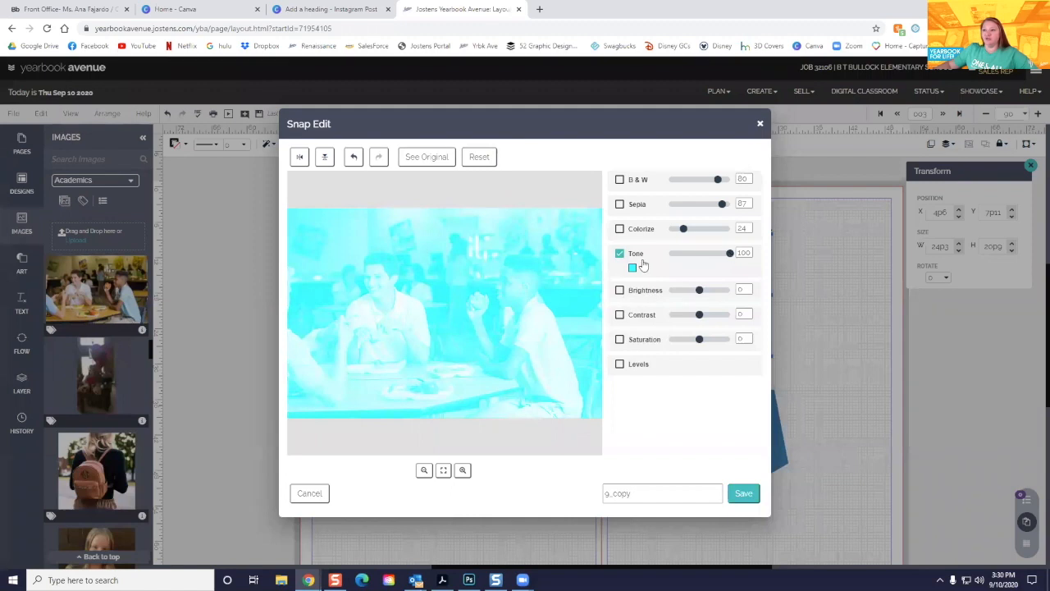
click(638, 269)
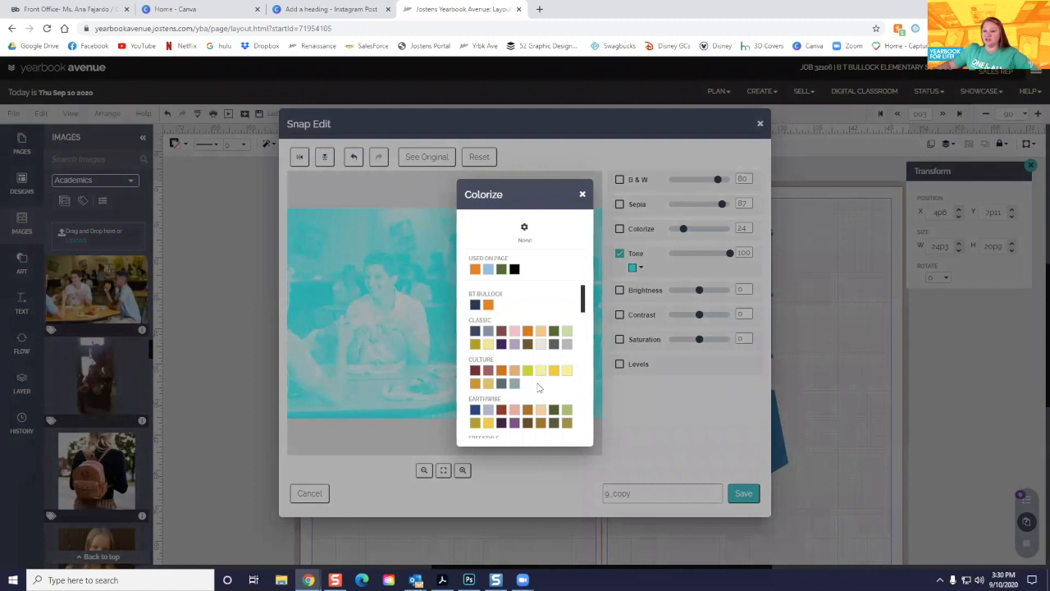
click(514, 422)
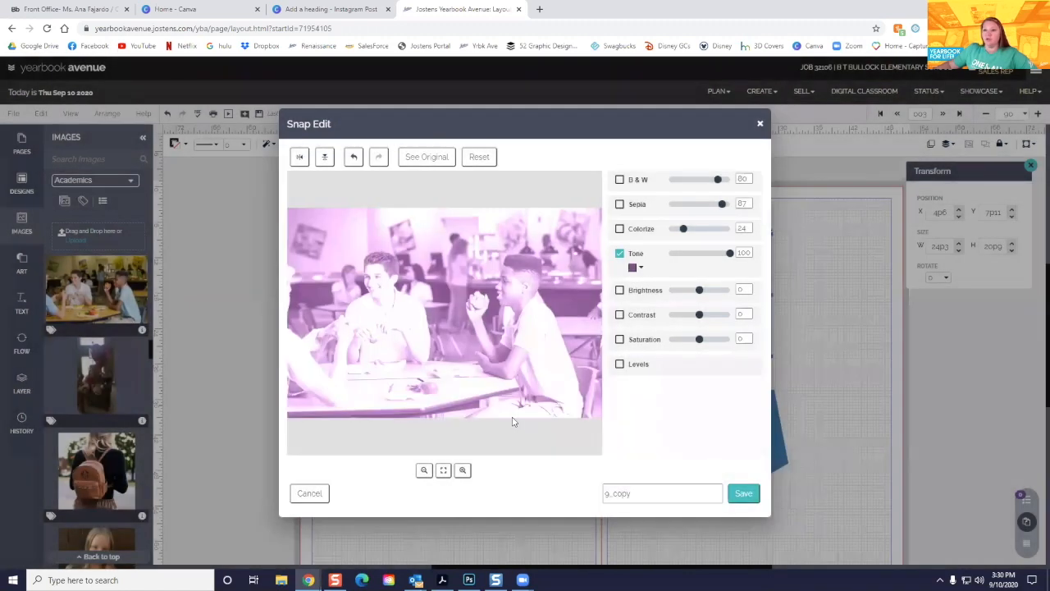
mouse_move(729, 254)
mouse_down()
mouse_move(689, 253)
mouse_move(737, 254)
mouse_up()
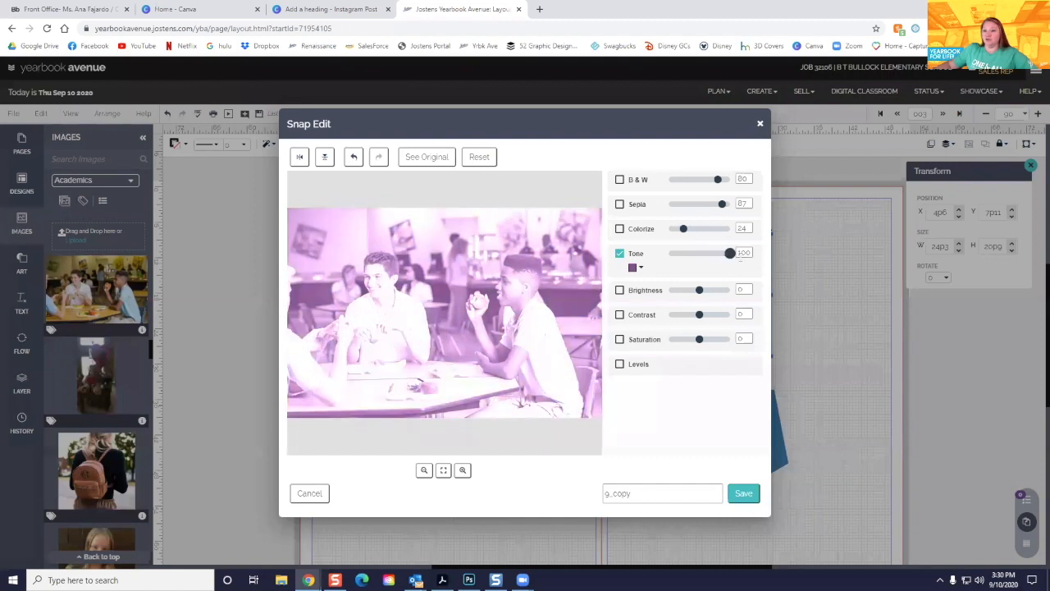
click(634, 267)
click(489, 305)
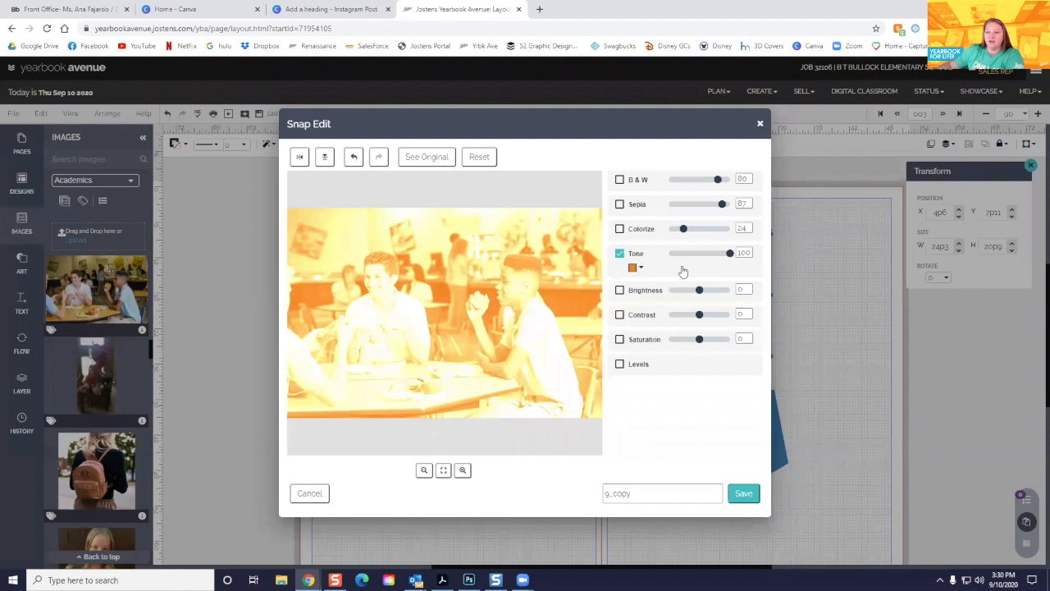
click(620, 254)
Try Brightness at -2 and Contrast at -20 on the photo, and switch both adjustments off
click(620, 278)
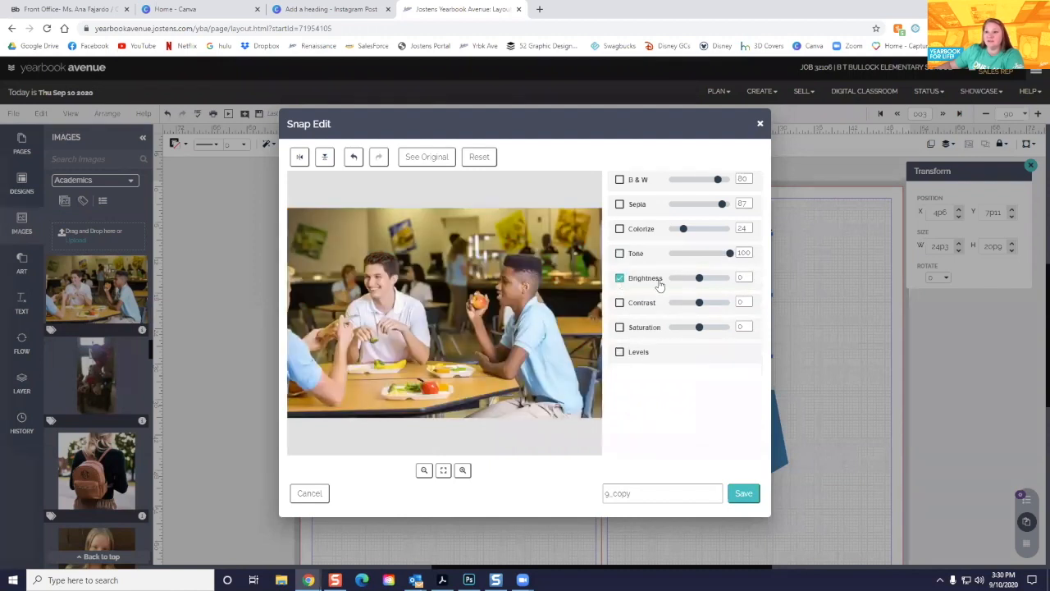
drag(698, 280, 693, 302)
click(620, 279)
click(619, 302)
click(619, 303)
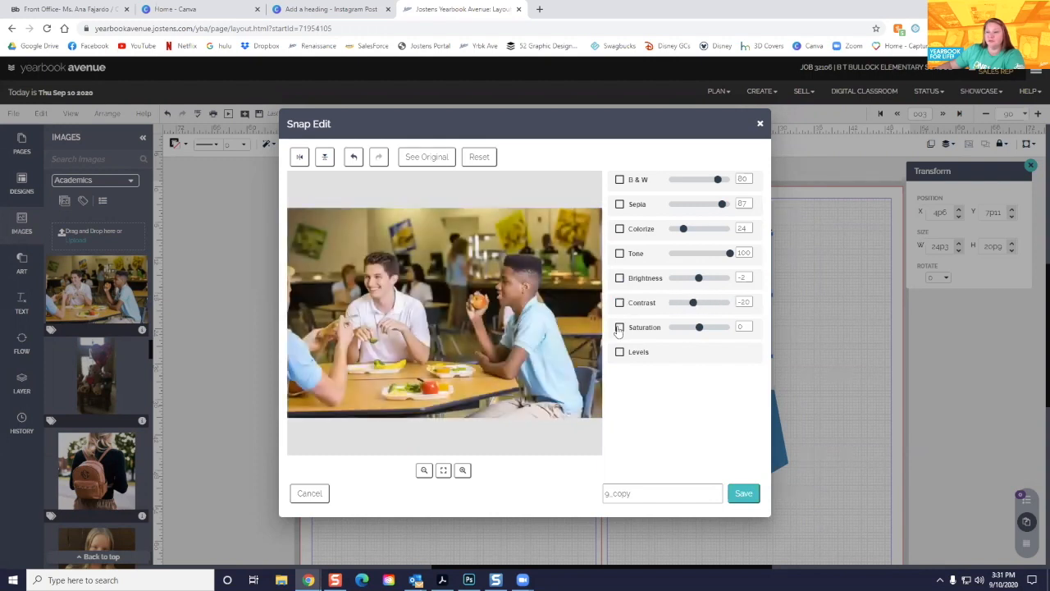
Try Saturation at 14 and a shifted Levels midtone on the photo, and switch both adjustments off
click(620, 328)
mouse_move(699, 327)
mouse_down()
mouse_move(724, 326)
mouse_move(671, 327)
mouse_move(703, 327)
mouse_up()
click(620, 328)
click(620, 352)
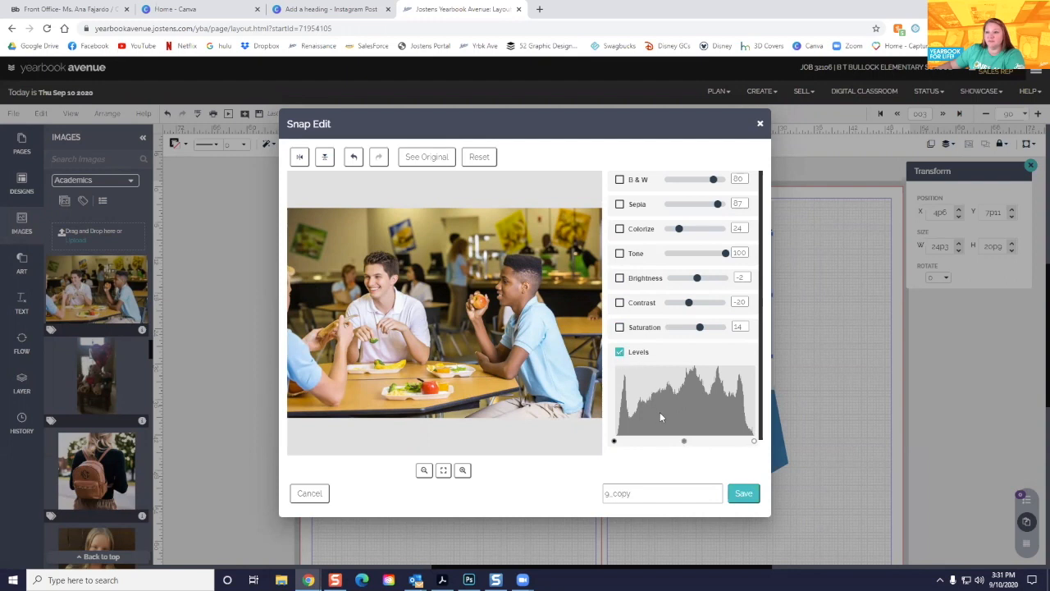
mouse_move(683, 440)
mouse_down()
mouse_move(658, 439)
mouse_move(698, 441)
mouse_up()
click(620, 352)
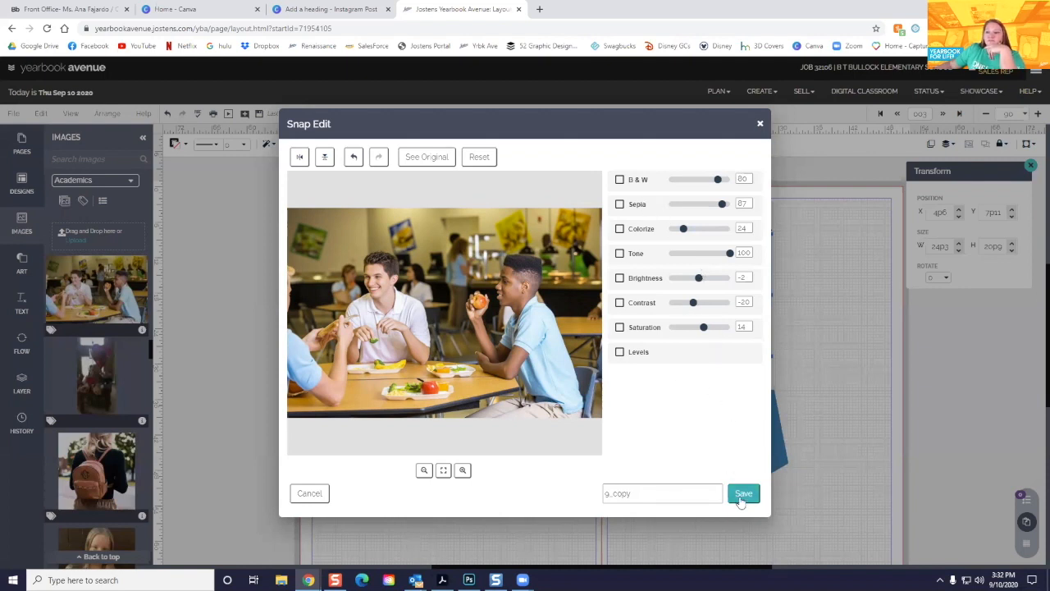
Apply B & W at 100 to the cafeteria photo, save the edited copy, and deselect the hexagon frame
click(620, 180)
drag(719, 179, 739, 180)
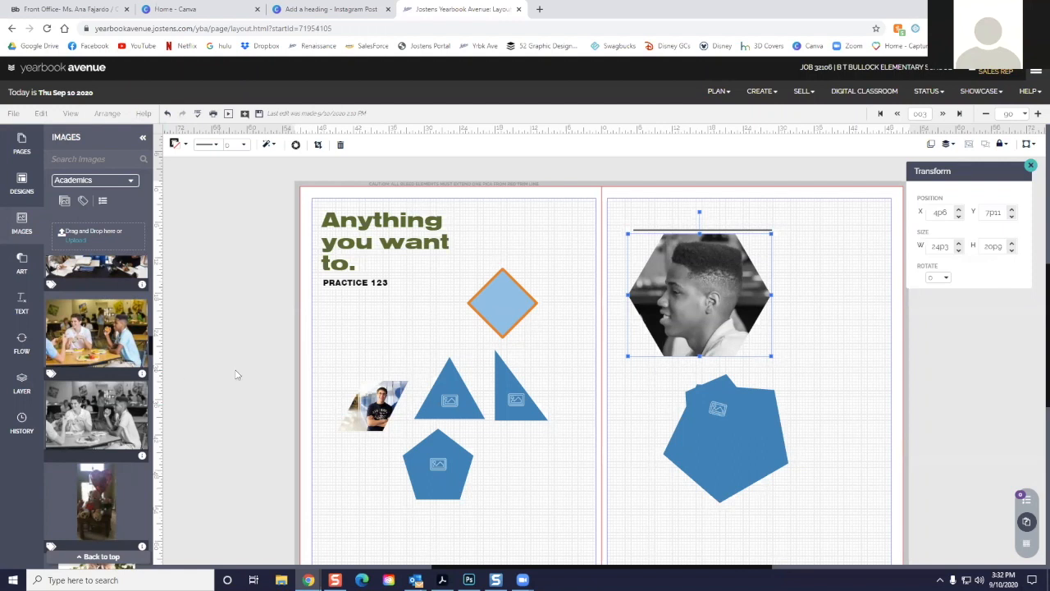
click(335, 377)
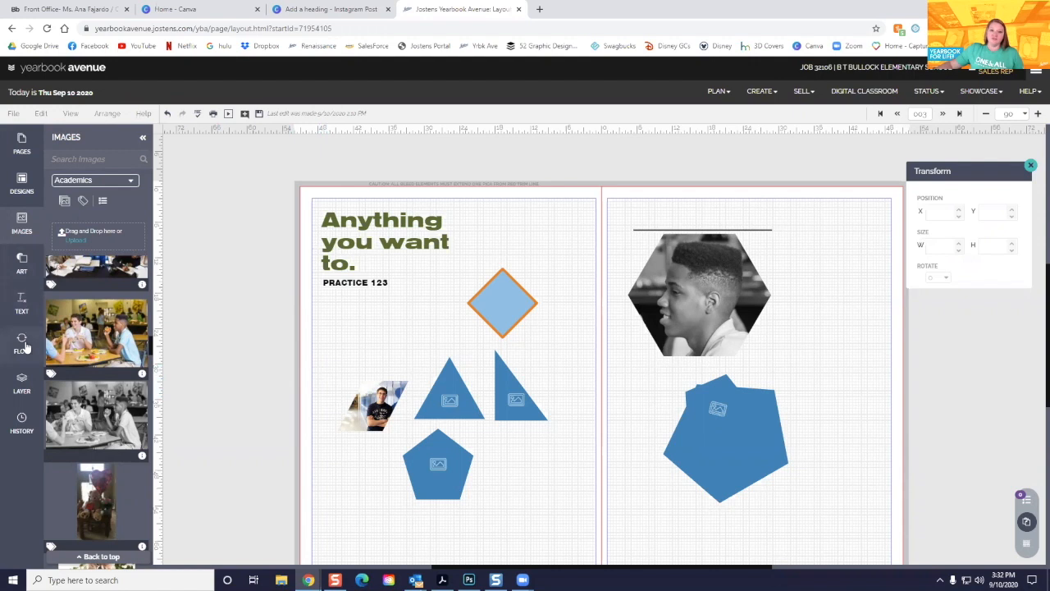
Browse the banner and ribbon designs in the Icons clipart collection
click(22, 266)
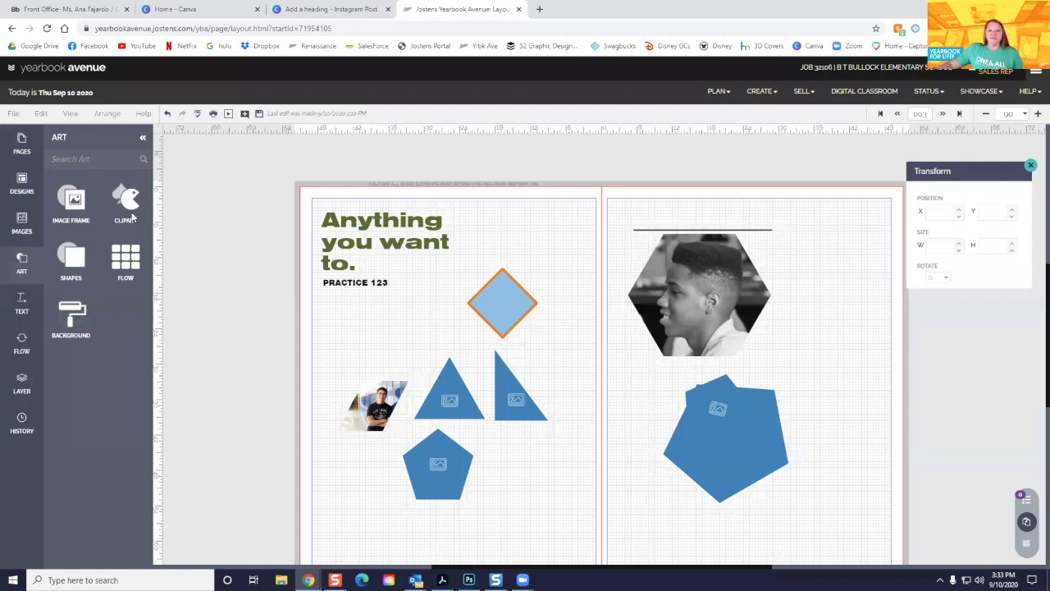
click(128, 205)
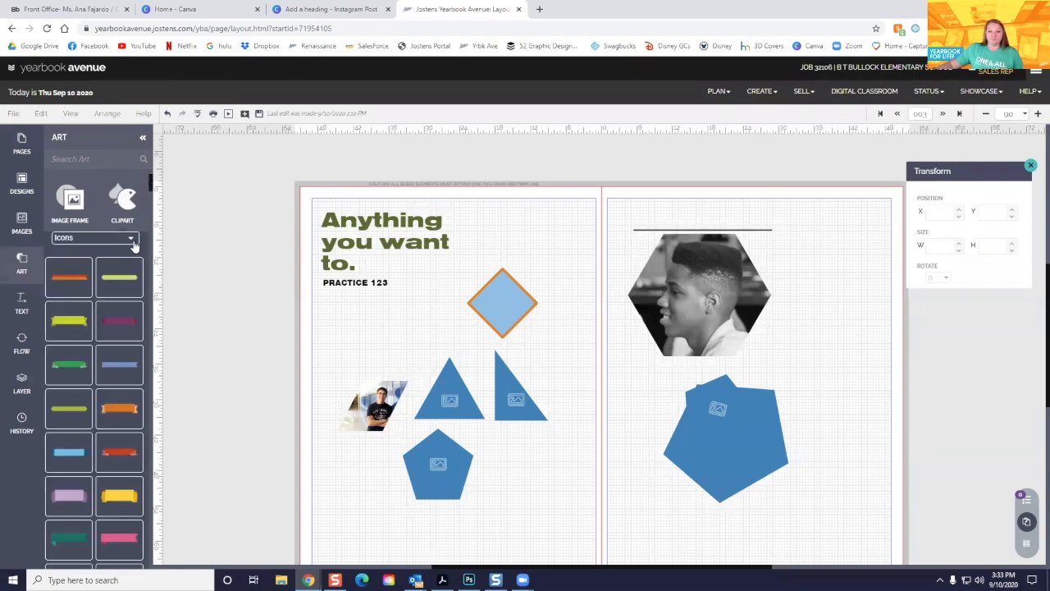
scroll(88, 365, down, 10)
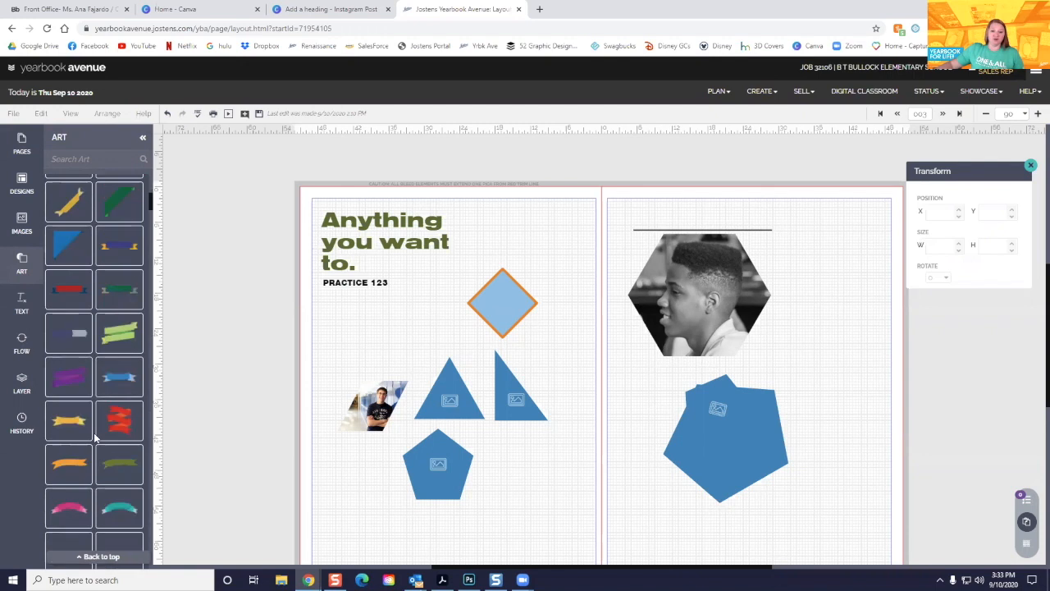
Place the black wavy ribbon clipart in the open space below the PRACTICE 123 text
scroll(94, 438, down, 6)
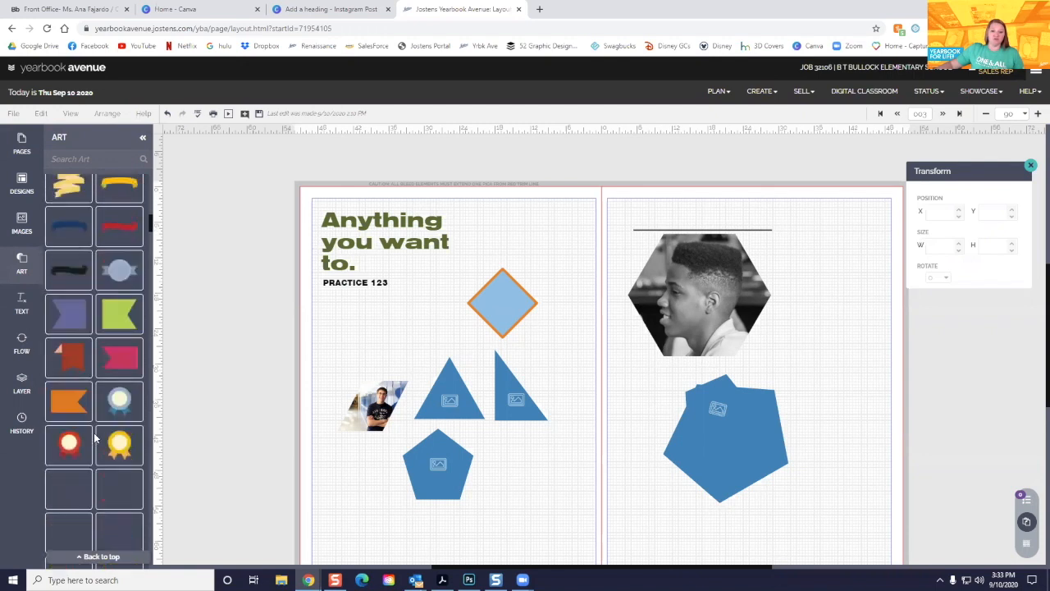
click(63, 260)
drag(367, 223, 366, 331)
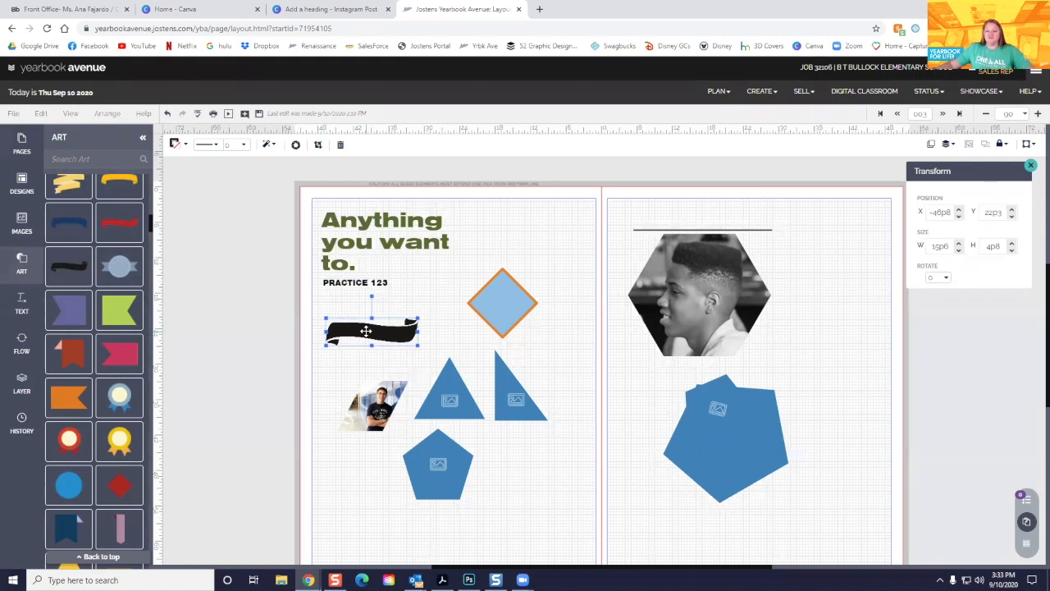
Open the black ribbon in Snap Edit and try Tone in olive green, at about 66 and at 100
click(296, 145)
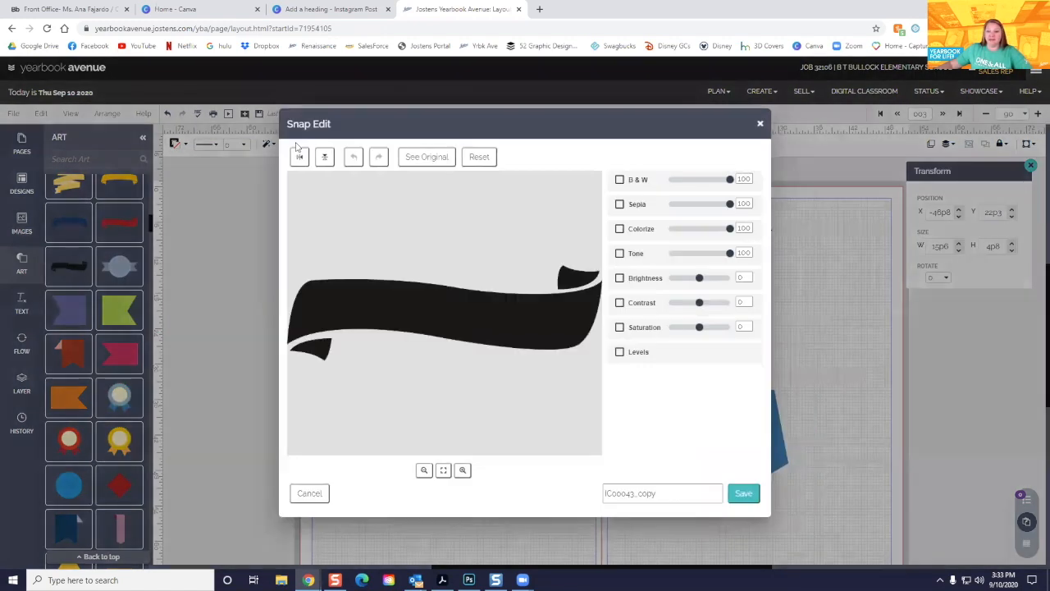
click(619, 254)
click(637, 269)
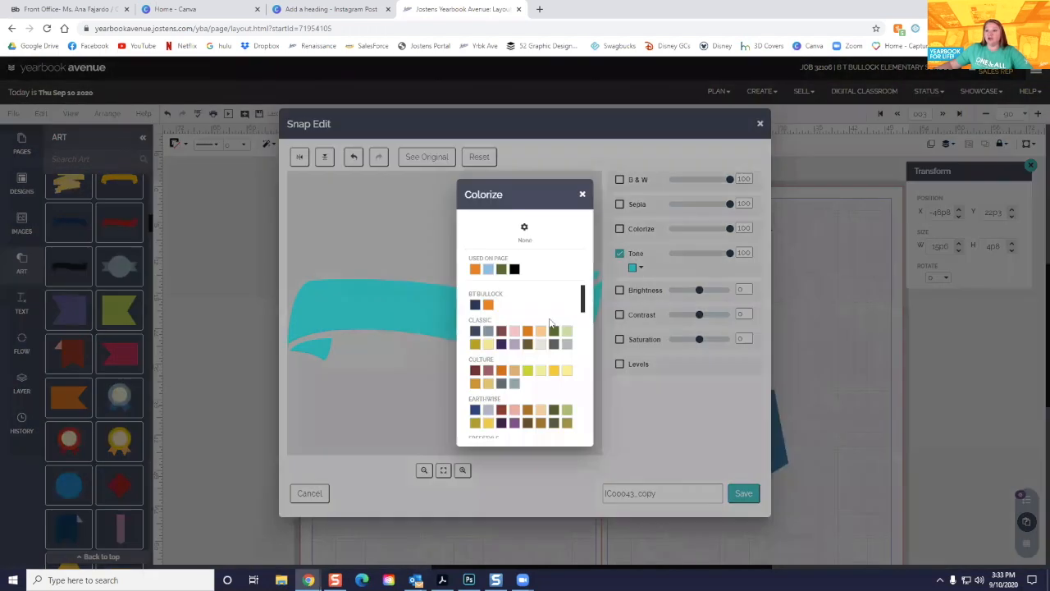
click(529, 351)
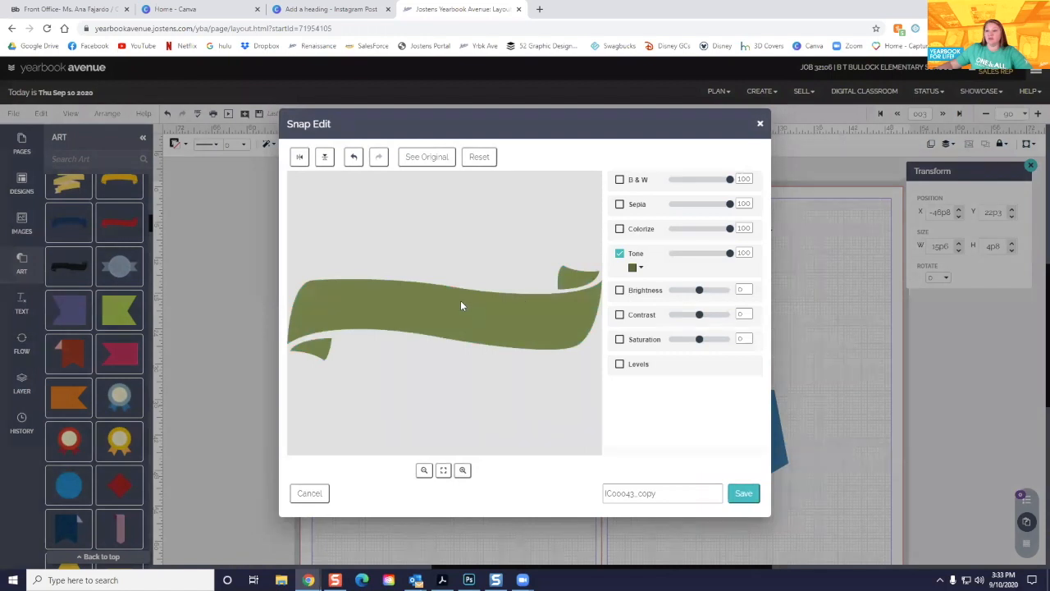
click(708, 253)
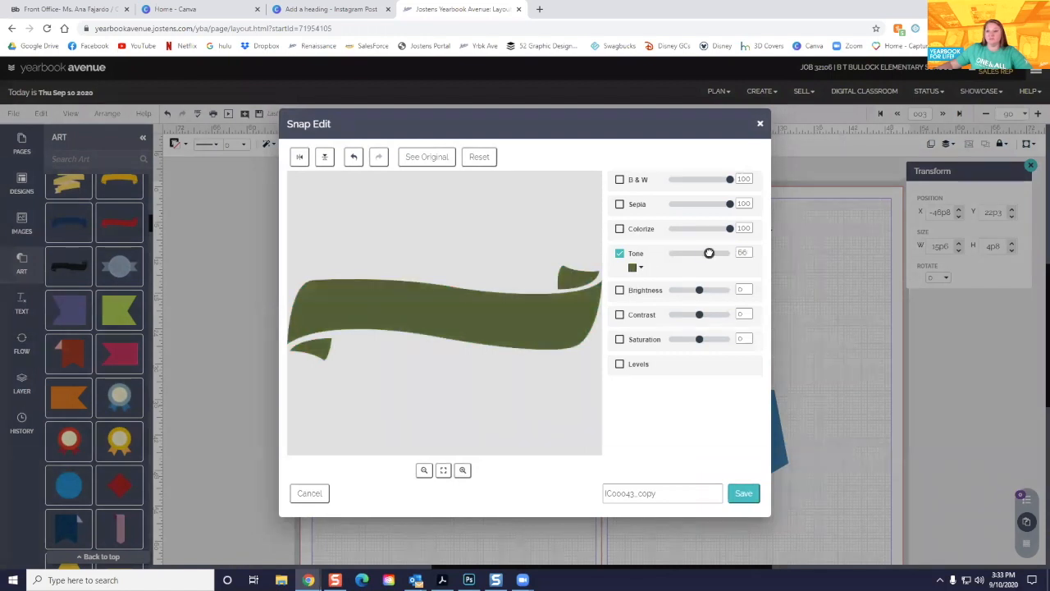
drag(709, 253, 732, 253)
Try dark purple as the ribbon's Tone color, and discard the Snap Edit changes
click(633, 268)
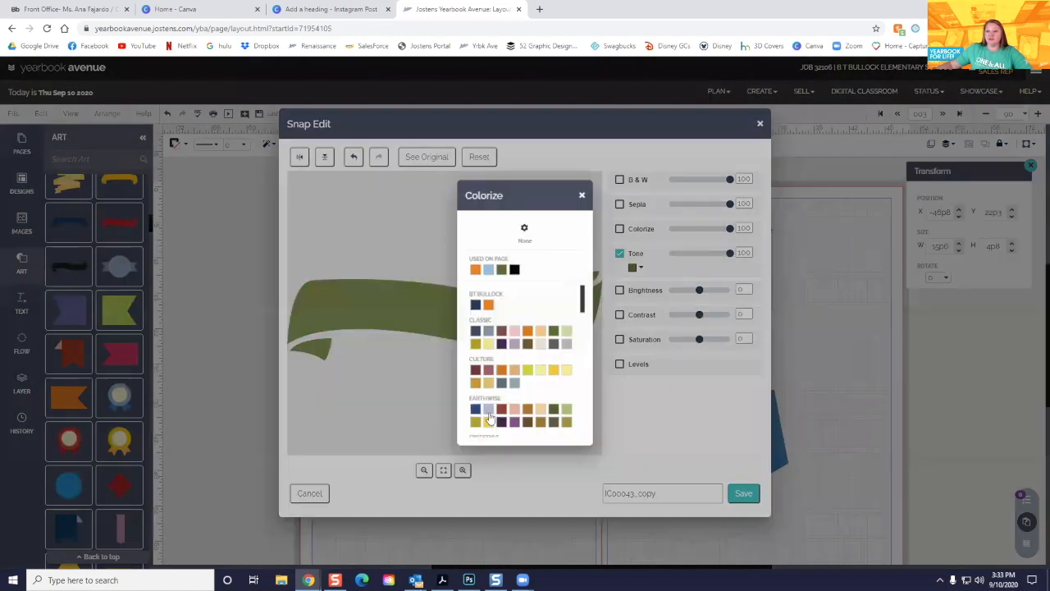
click(501, 422)
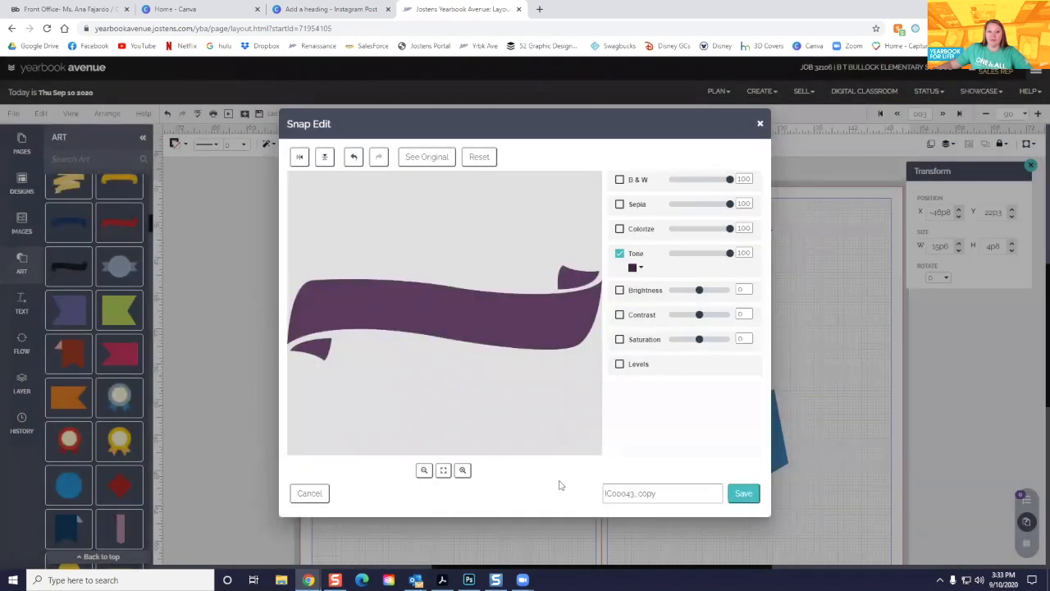
click(310, 493)
click(556, 349)
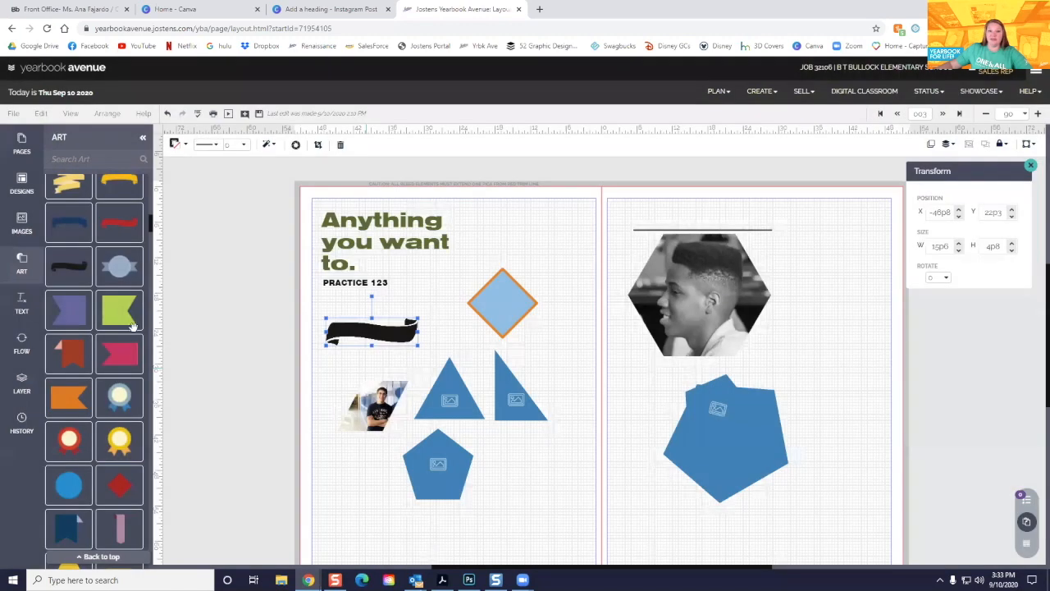
Place the lime green flag clipart above the diamond, try an orange Tone on it in Snap Edit, and switch Tone off
drag(119, 309, 548, 246)
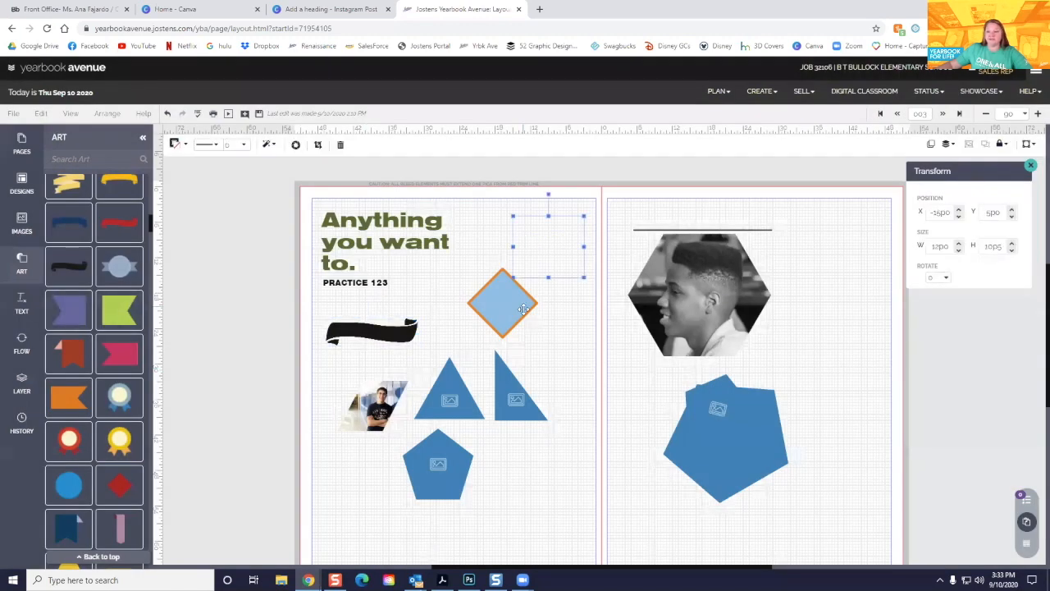
click(296, 145)
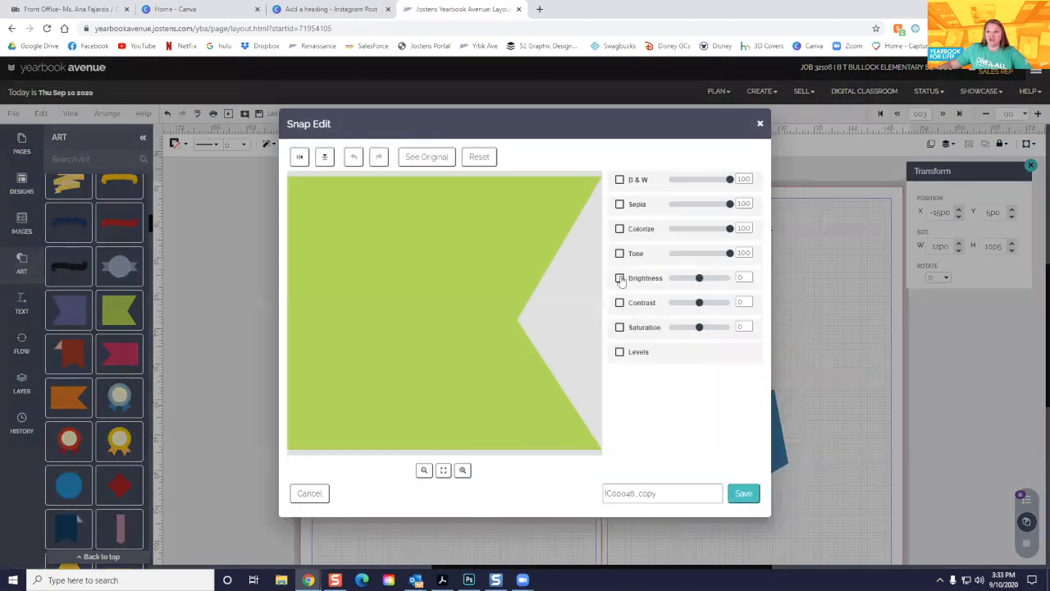
click(619, 253)
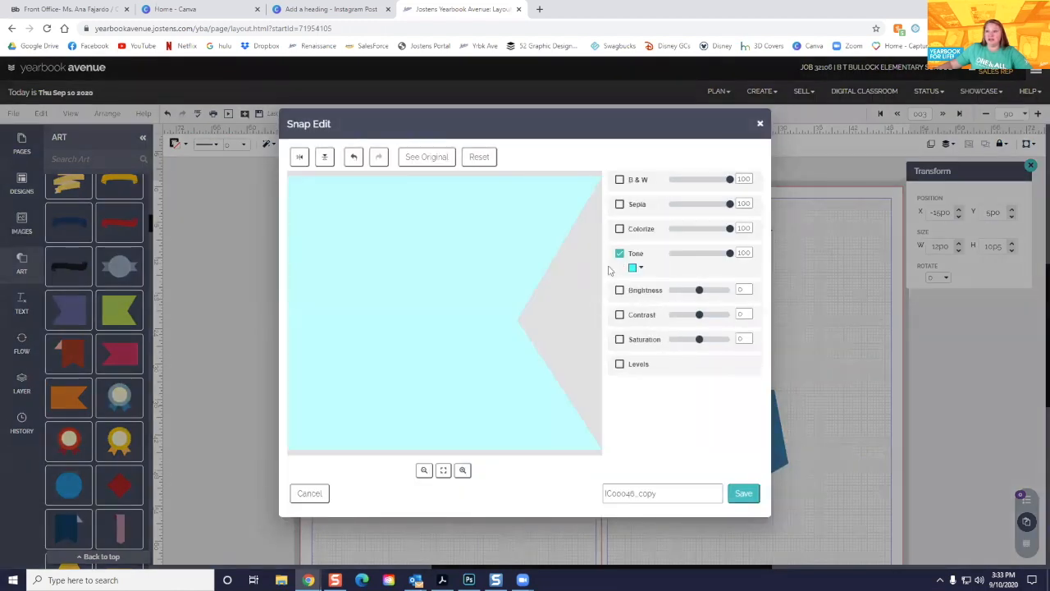
click(636, 270)
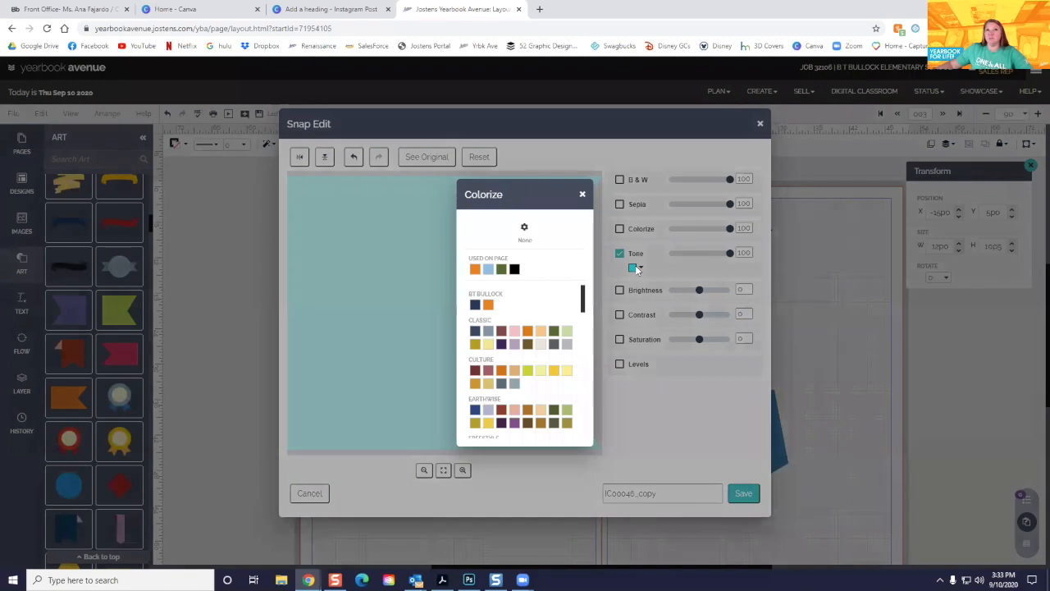
click(527, 330)
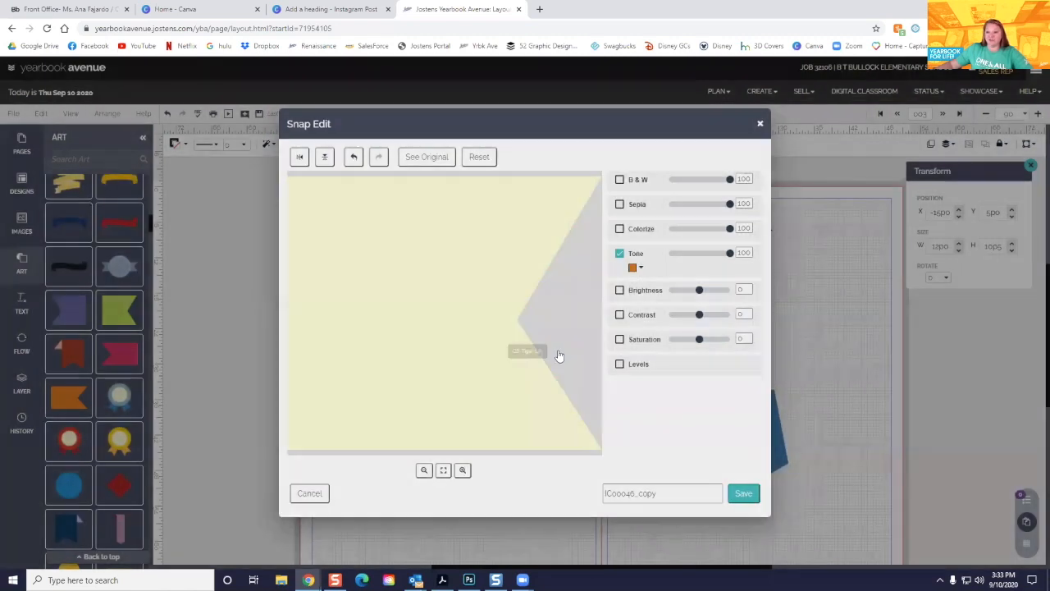
click(620, 254)
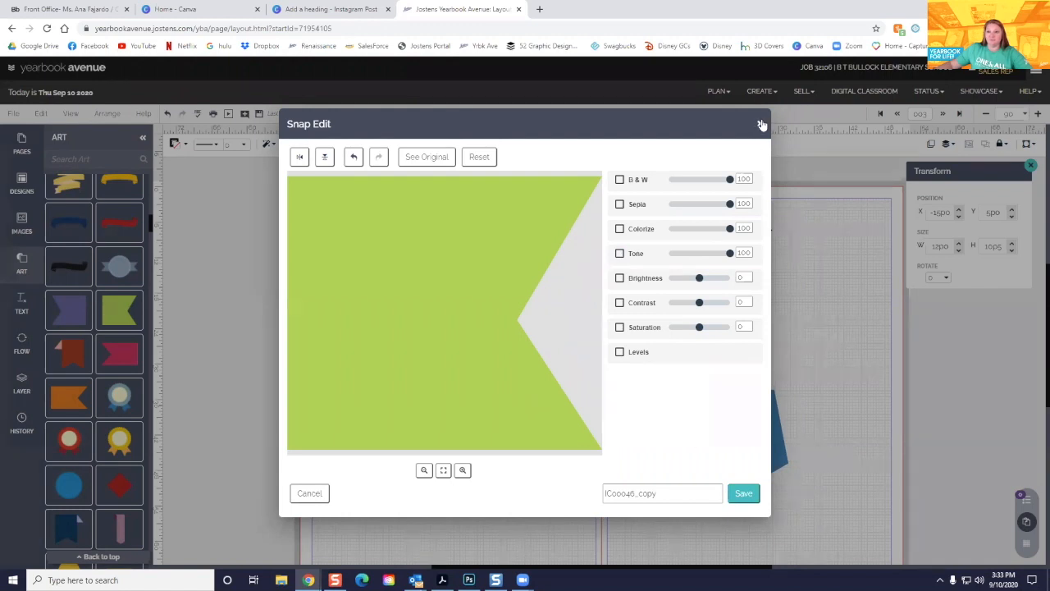
Try Tone on the green flag in pale yellow and in dark purple, and close Snap Edit without saving
click(619, 254)
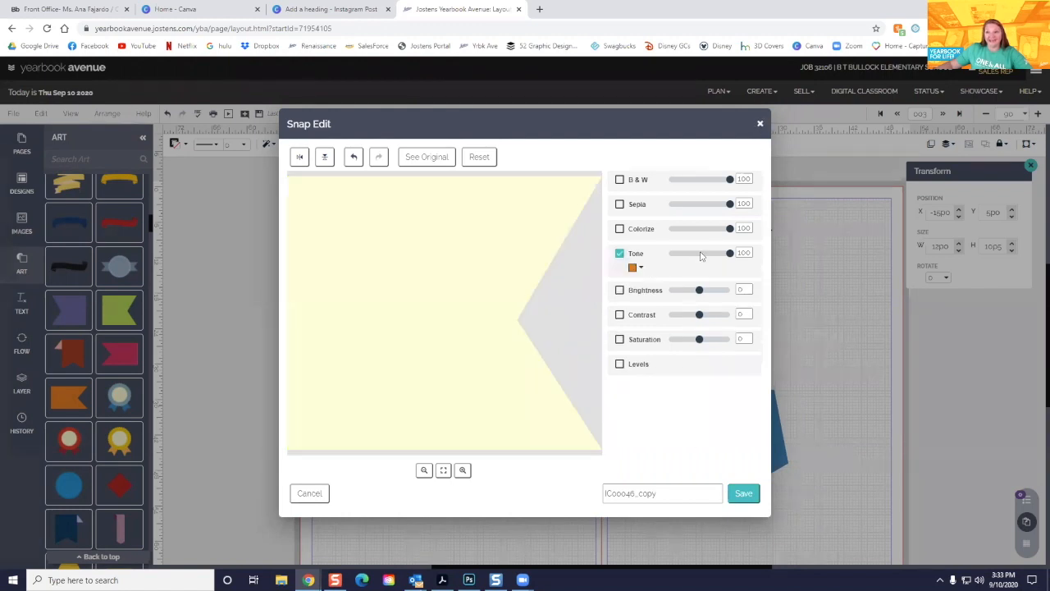
click(637, 269)
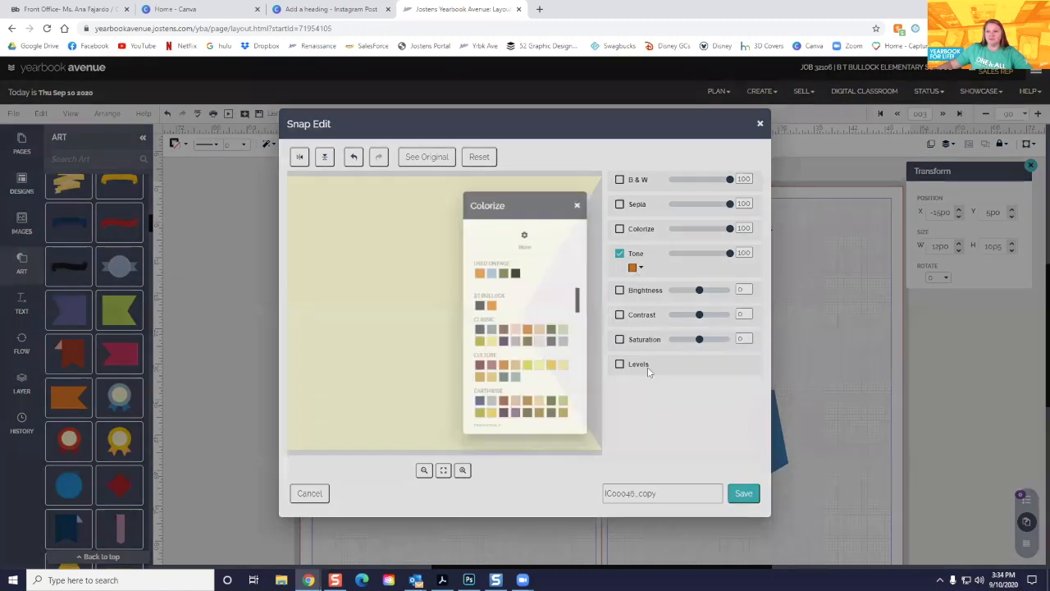
click(559, 373)
click(644, 279)
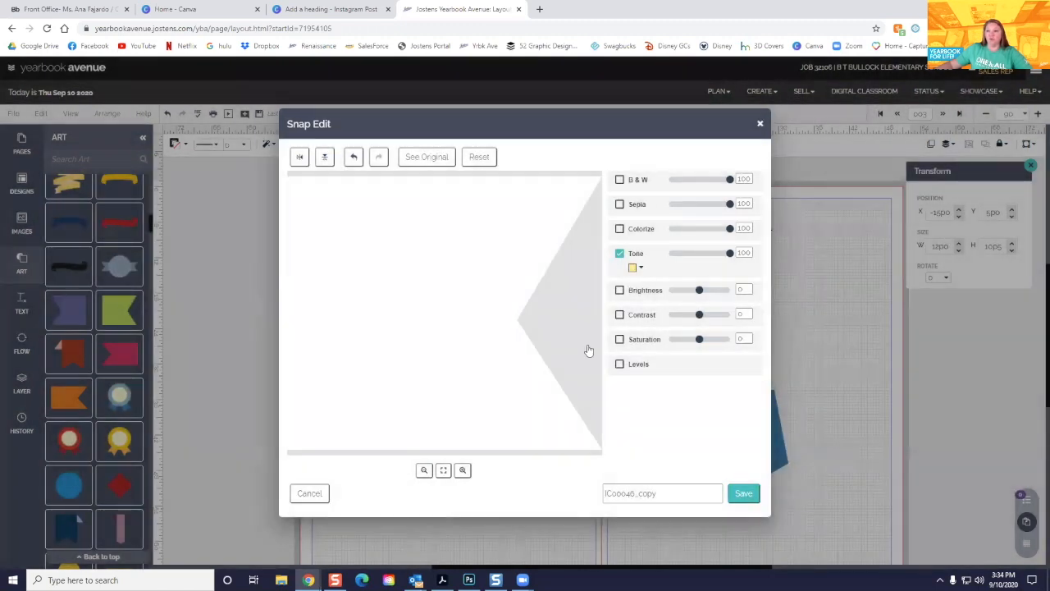
click(500, 422)
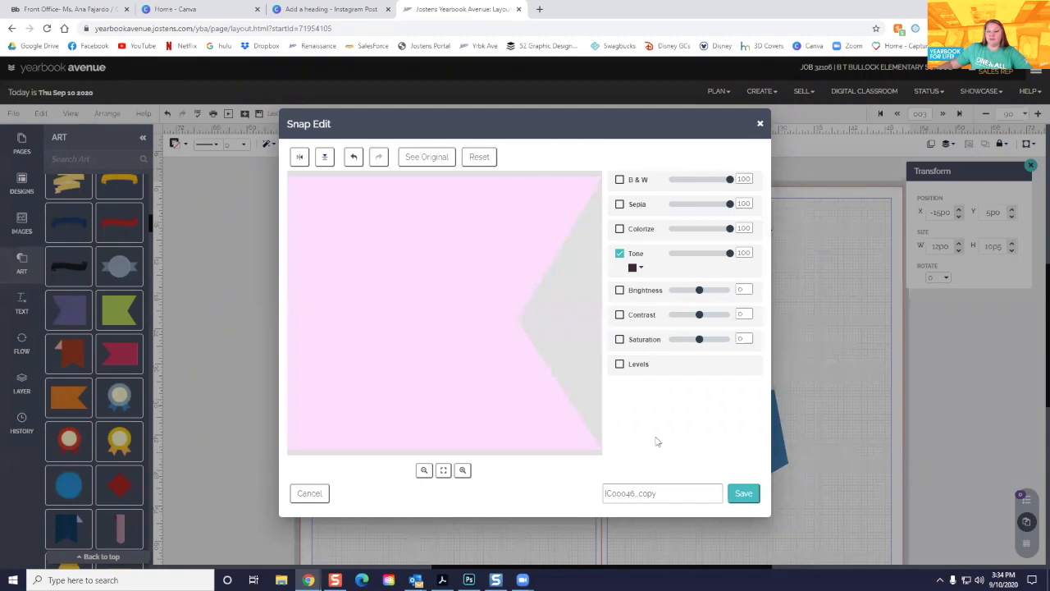
click(316, 491)
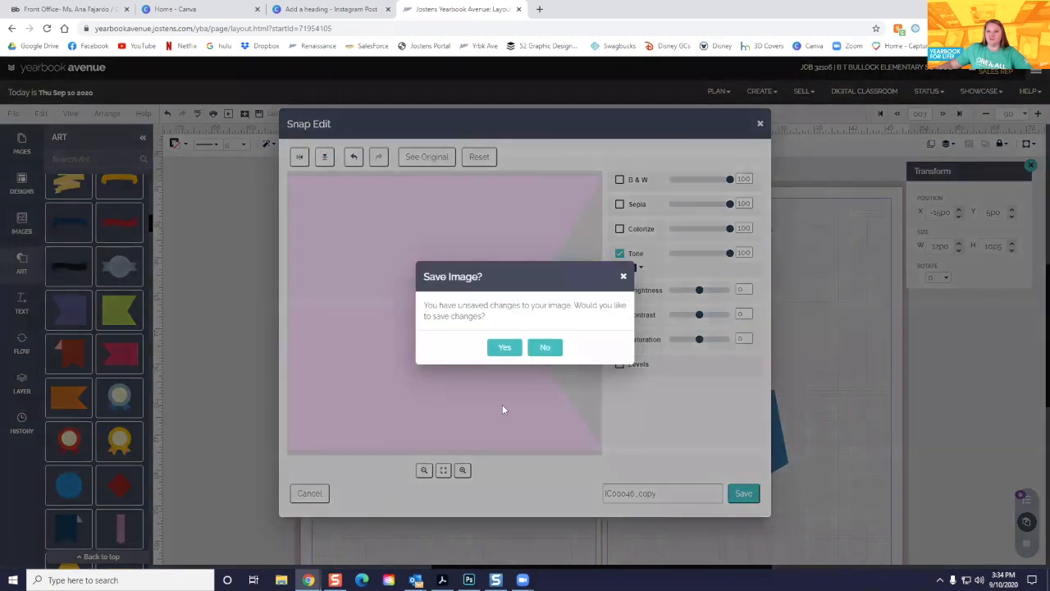
click(545, 347)
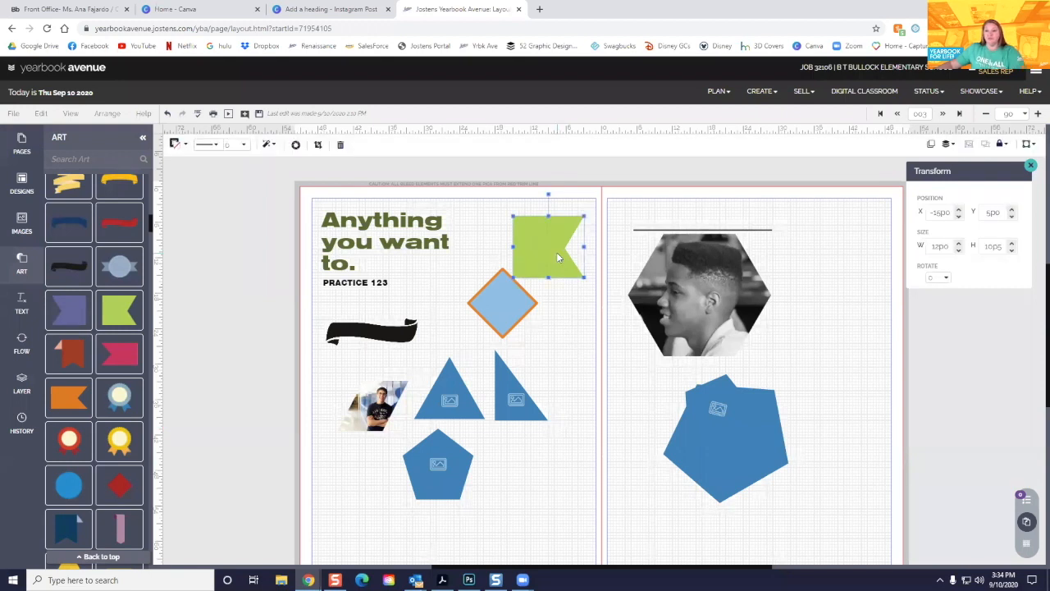
Delete the green flag clipart and its empty frame from the page
drag(557, 252, 540, 246)
key(Delete)
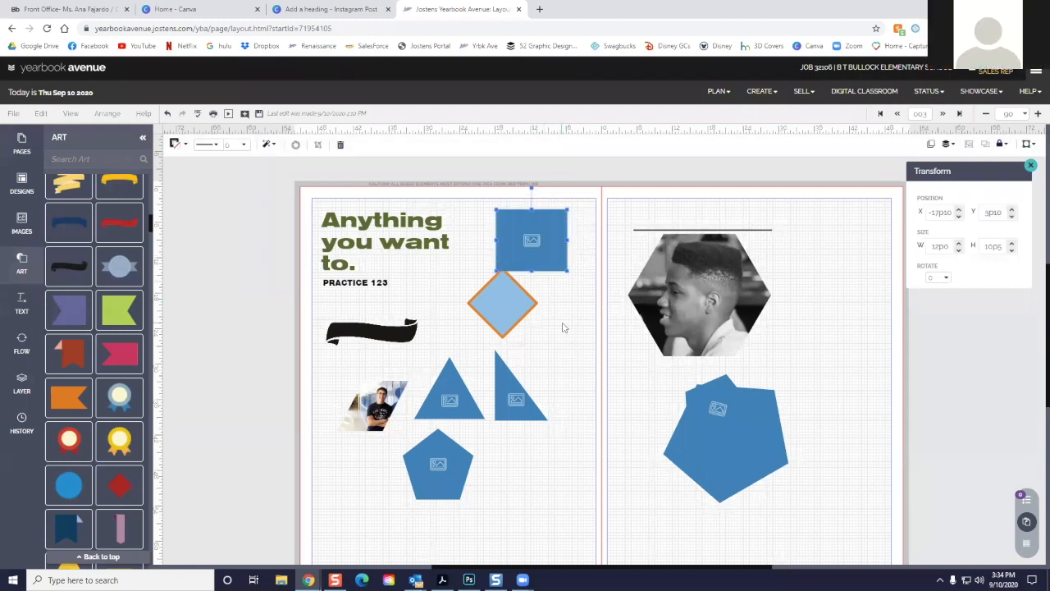
key(Delete)
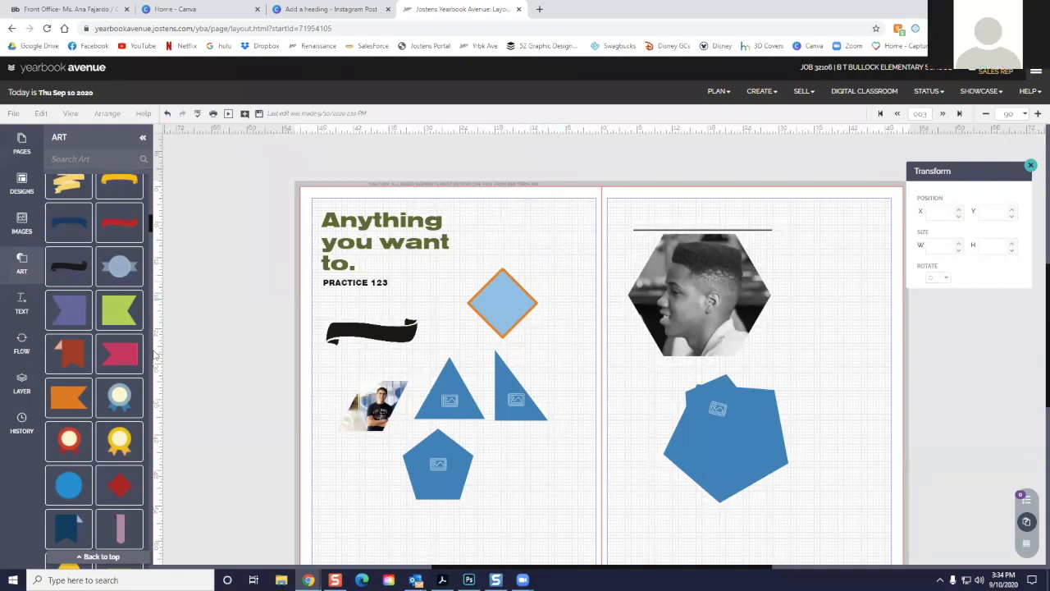
Find the black circular arrow among the icon clipart and place it above the diamond
scroll(95, 346, down, 3)
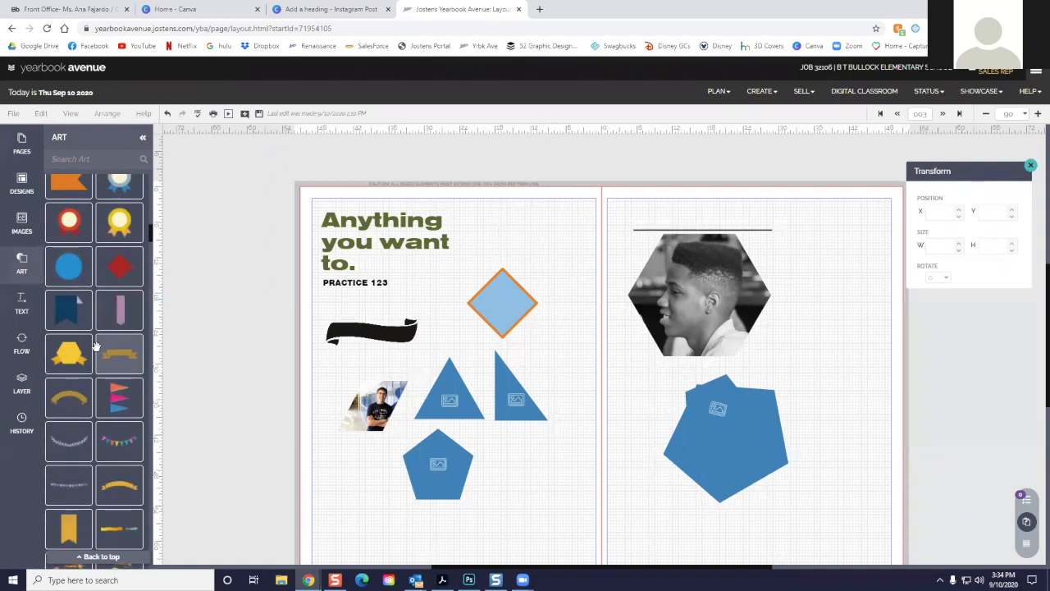
scroll(95, 346, down, 5)
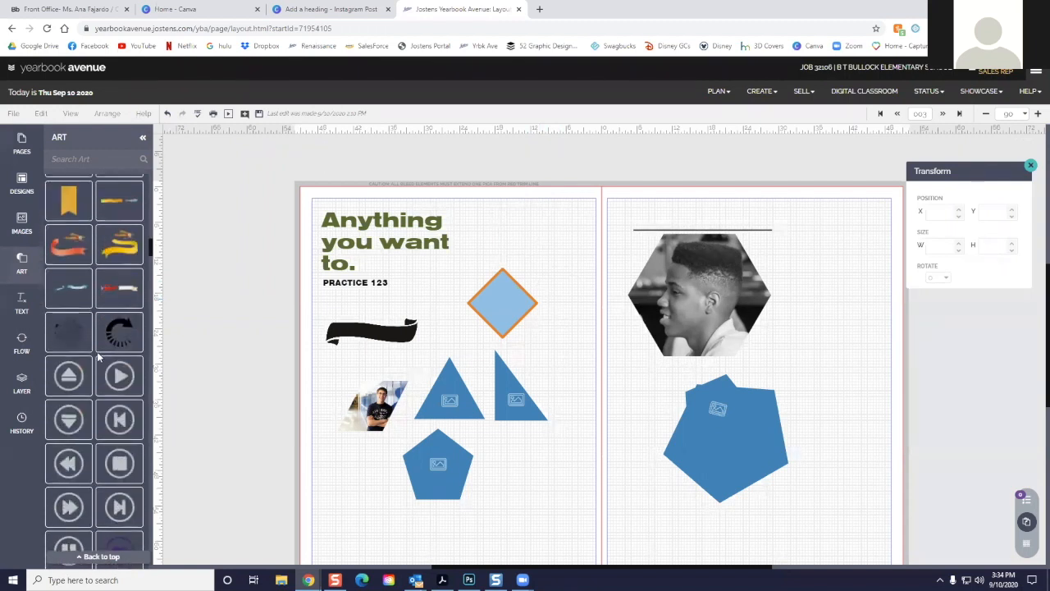
drag(119, 332, 528, 256)
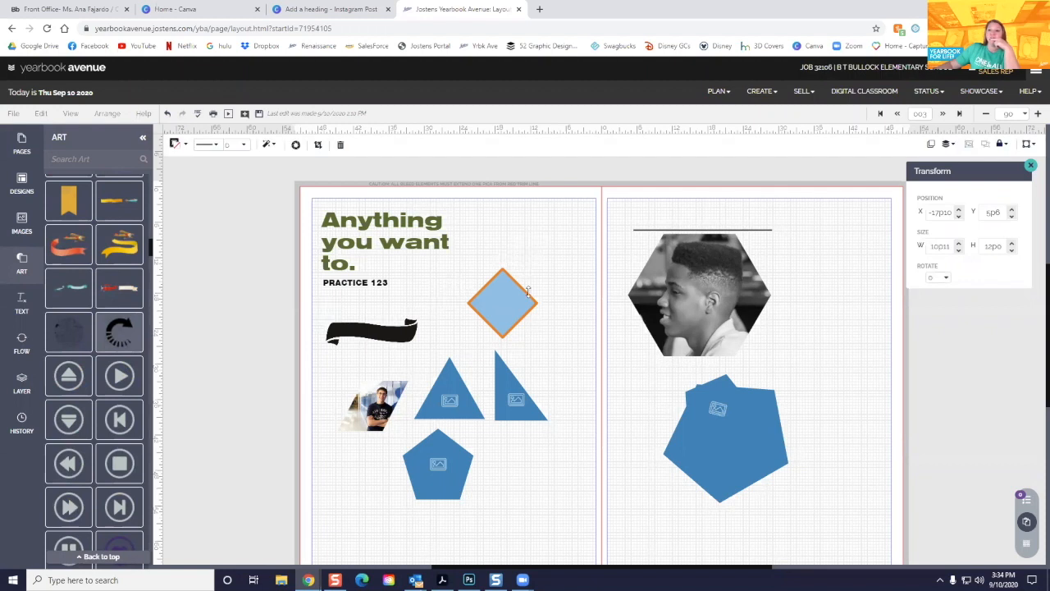
scroll(77, 333, down, 3)
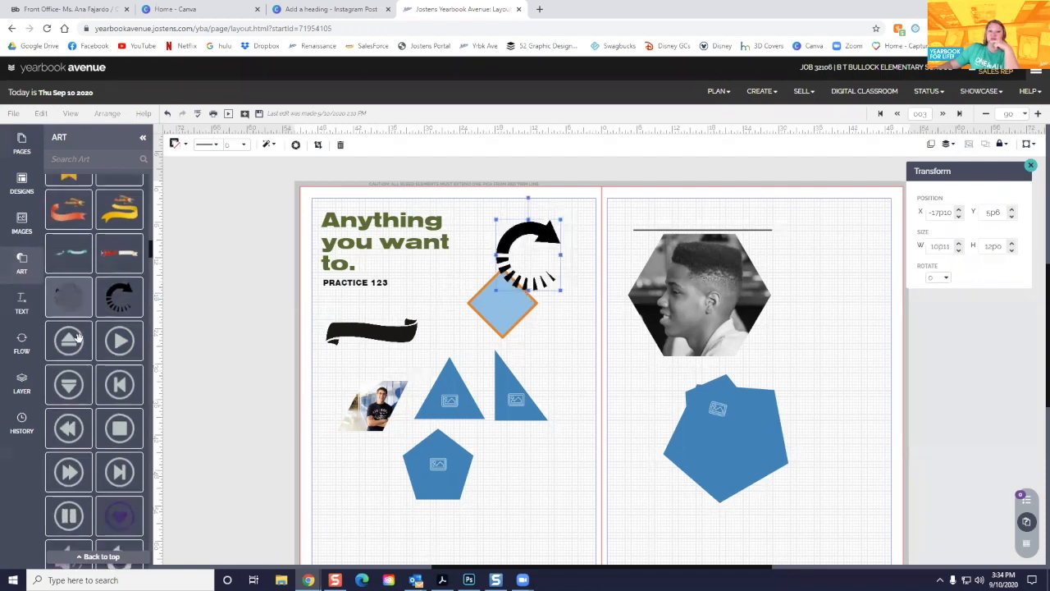
scroll(77, 332, up, 6)
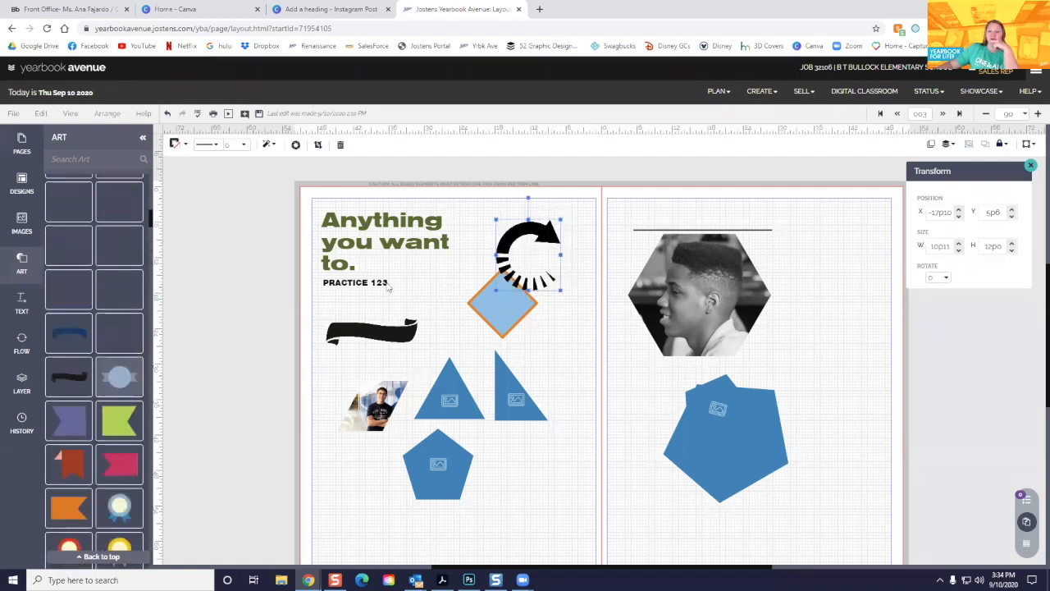
Move the blue diamond to about X -28p7, Y 15p0, clear of the circular arrow, and shift the arrow slightly down
click(487, 326)
drag(487, 326, 454, 331)
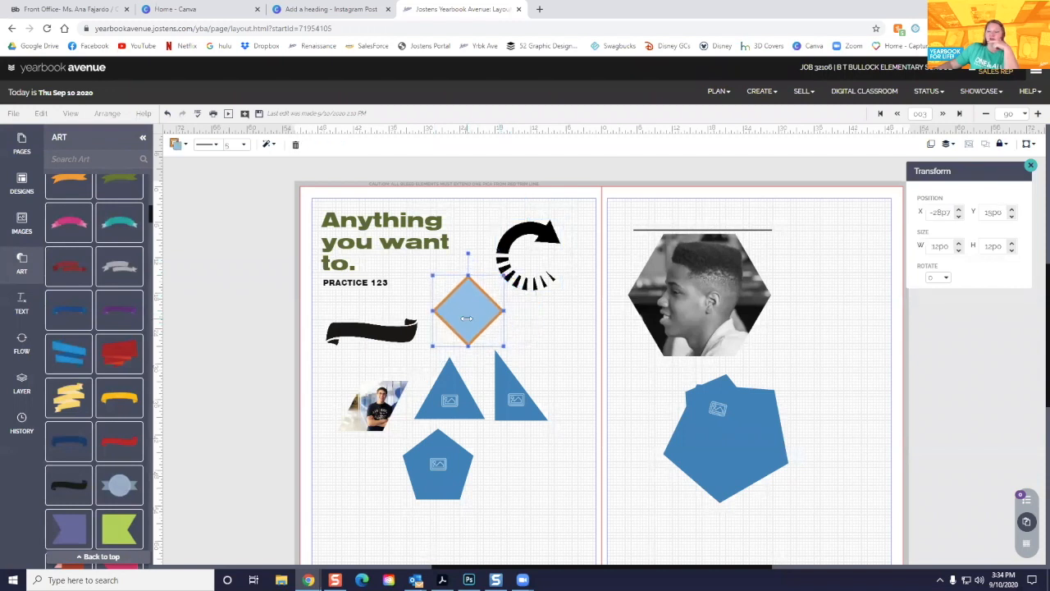
click(522, 291)
drag(523, 291, 521, 294)
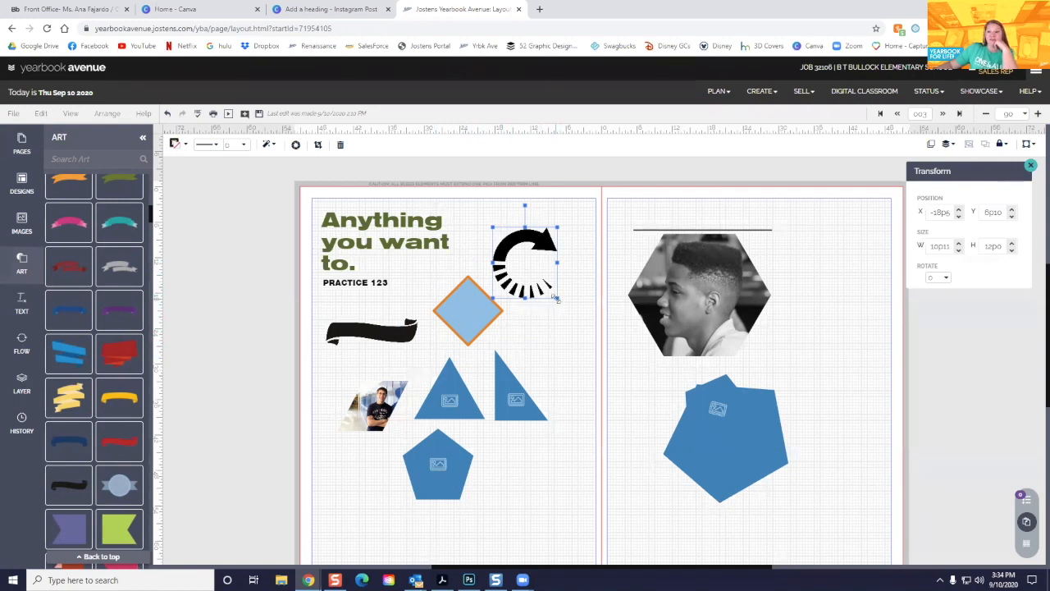
Enlarge the circular arrow to about 30p6 by 33p6 and position it around the hexagon photo
drag(562, 301, 628, 361)
drag(550, 343, 666, 316)
drag(735, 336, 789, 395)
drag(732, 372, 725, 365)
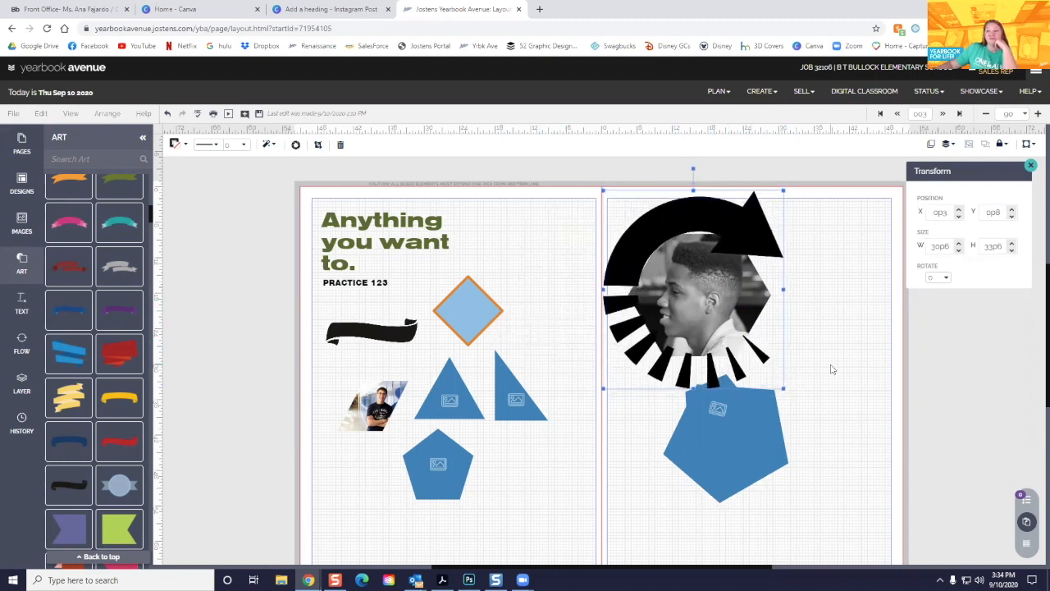
click(831, 369)
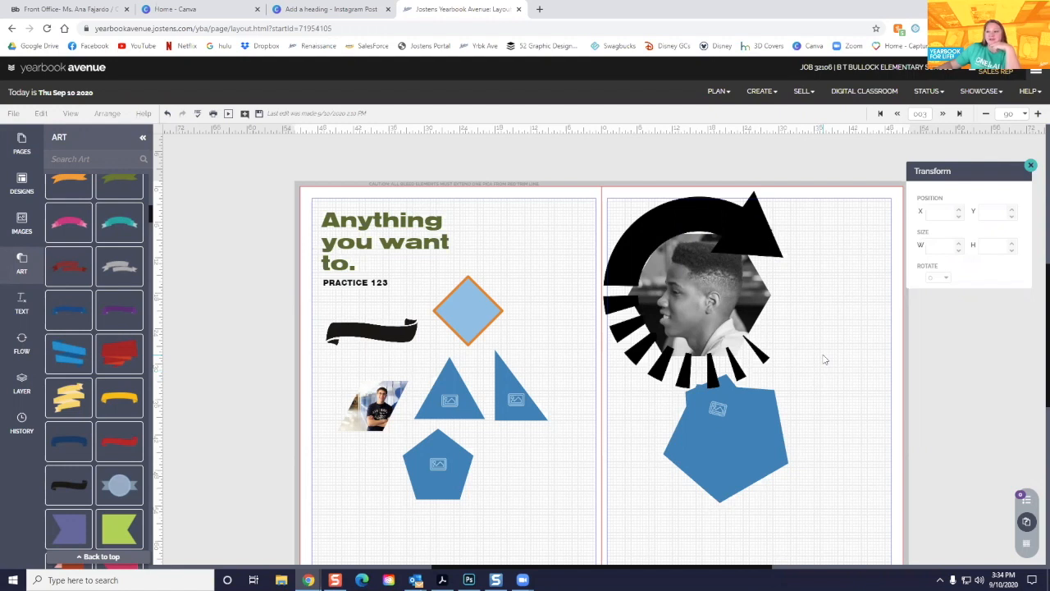
Move the small pentagon frame out to the side of the large pentagon, and return to the main Art categories
drag(722, 425, 809, 423)
click(838, 375)
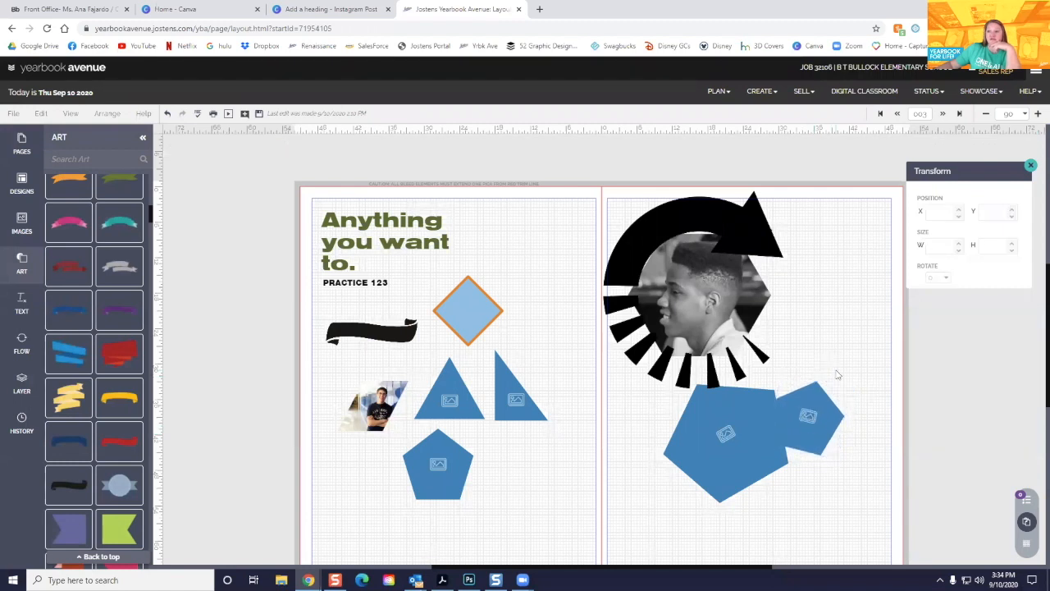
click(30, 277)
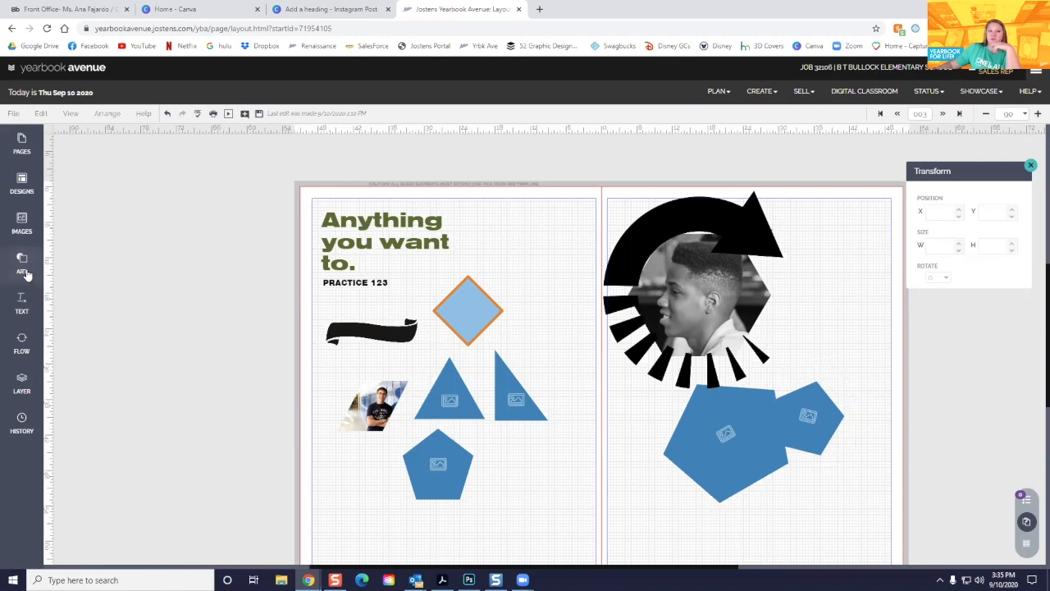
click(25, 275)
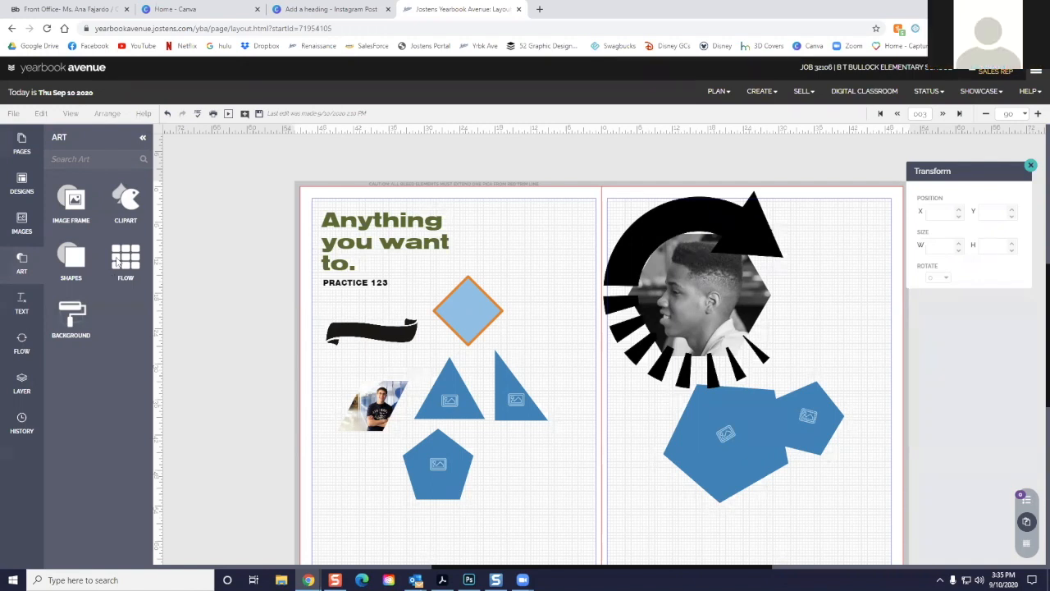
Apply the rainbow tie-dye background to the left page and the purple graduation-cap background to the right page
scroll(205, 277, down, 1)
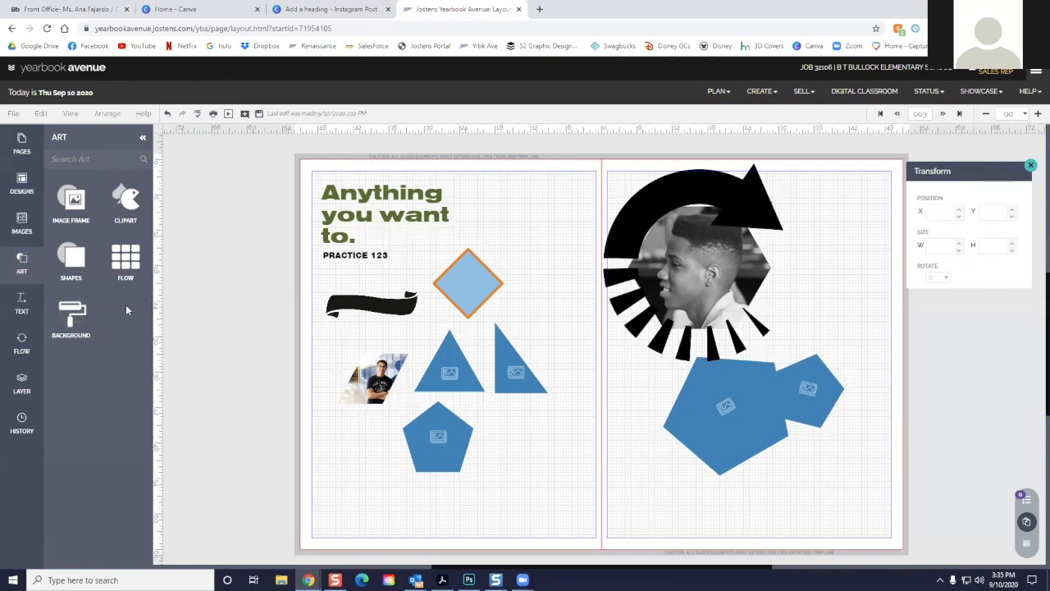
click(67, 321)
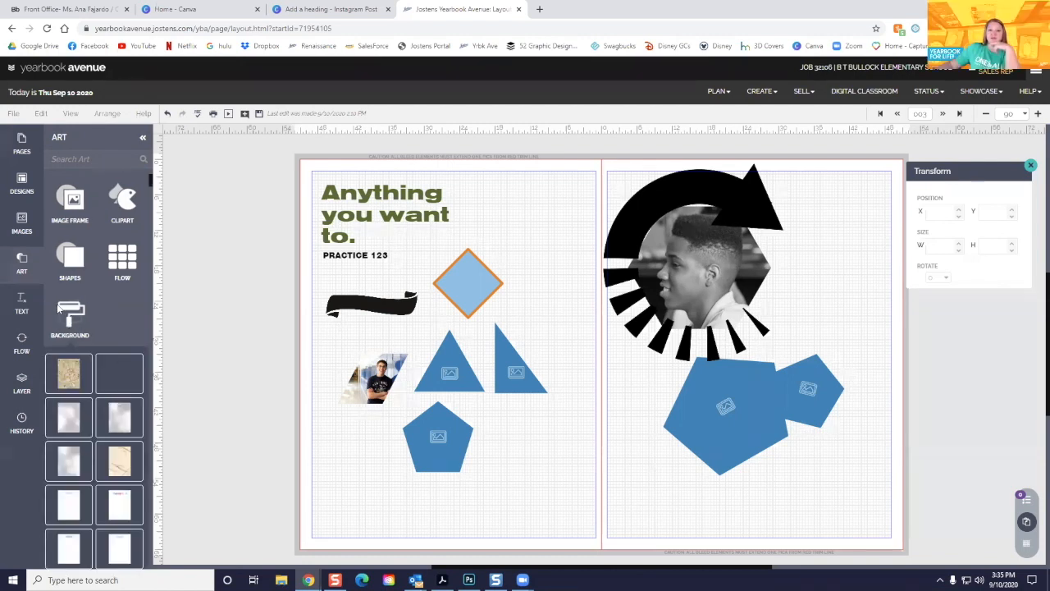
scroll(69, 308, down, 10)
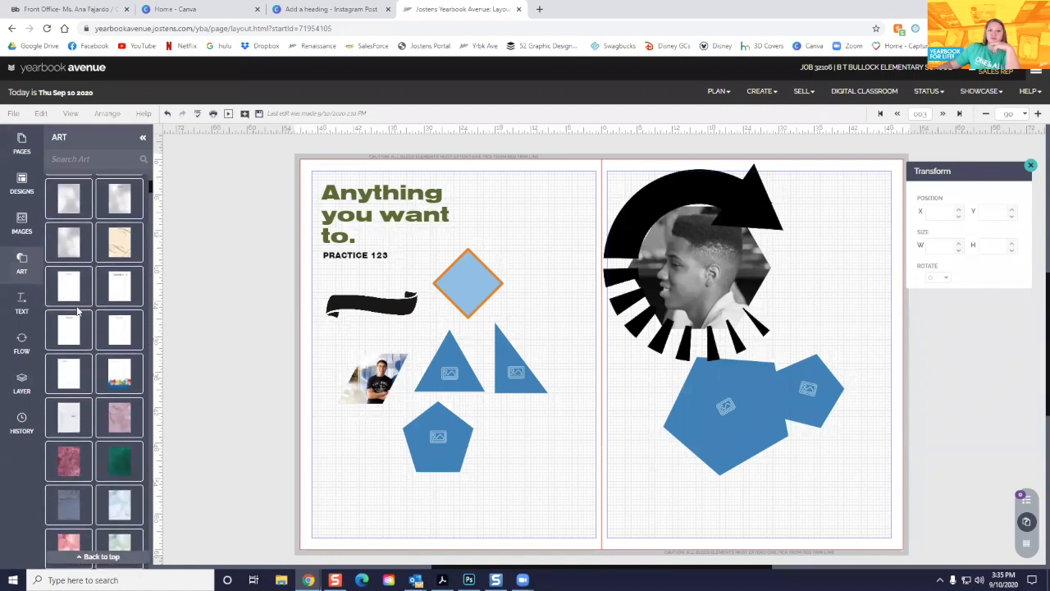
scroll(85, 311, down, 10)
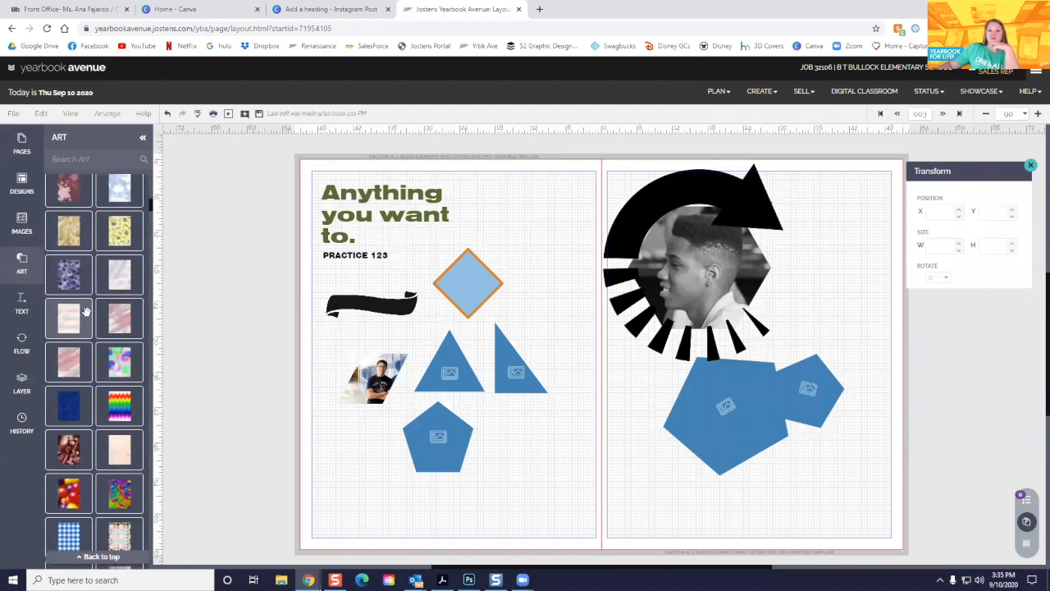
scroll(86, 316, up, 2)
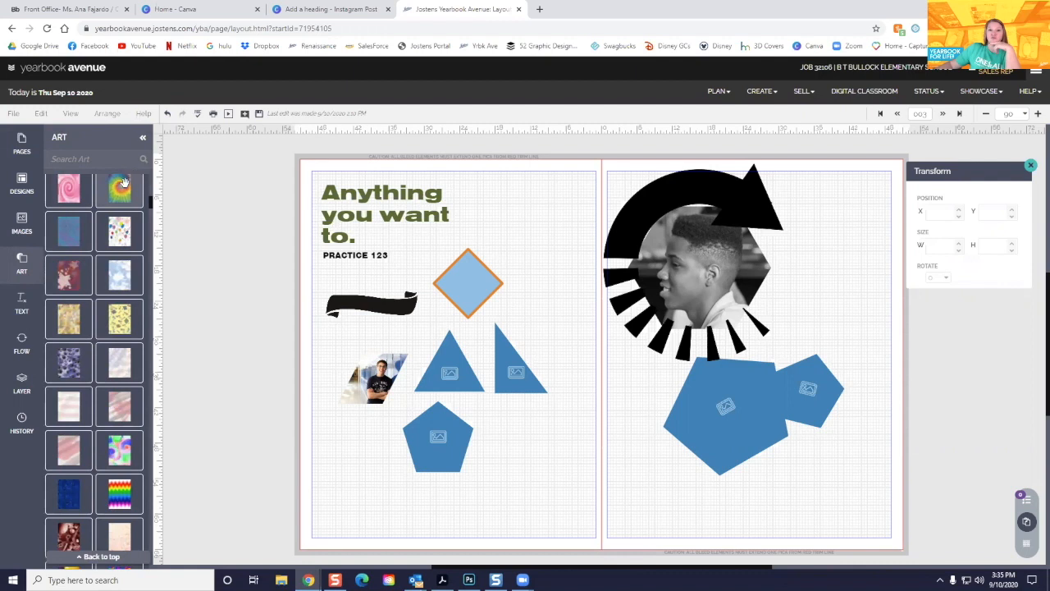
drag(120, 188, 502, 230)
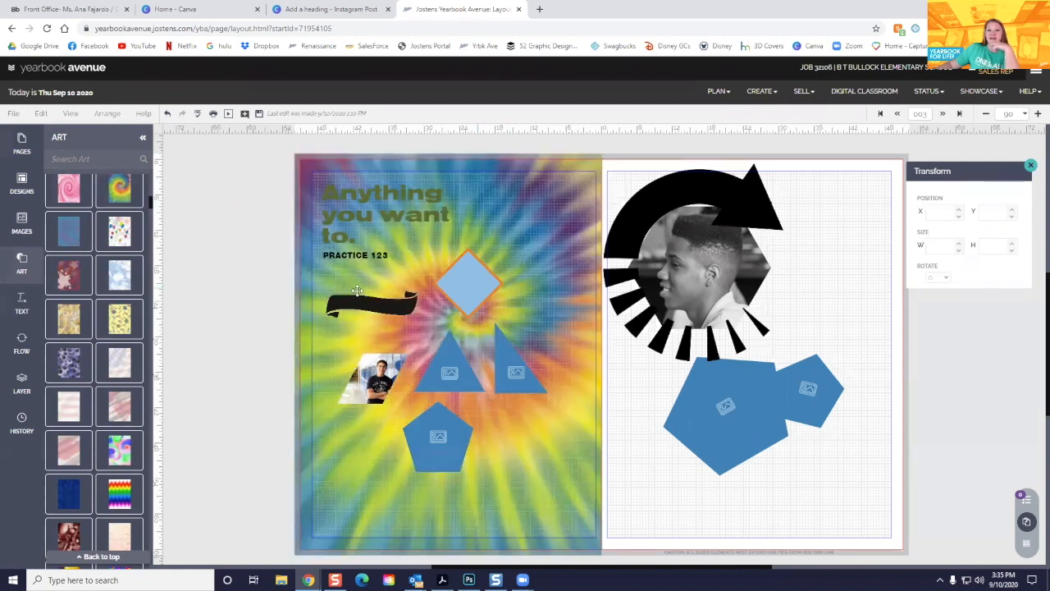
scroll(120, 285, down, 1)
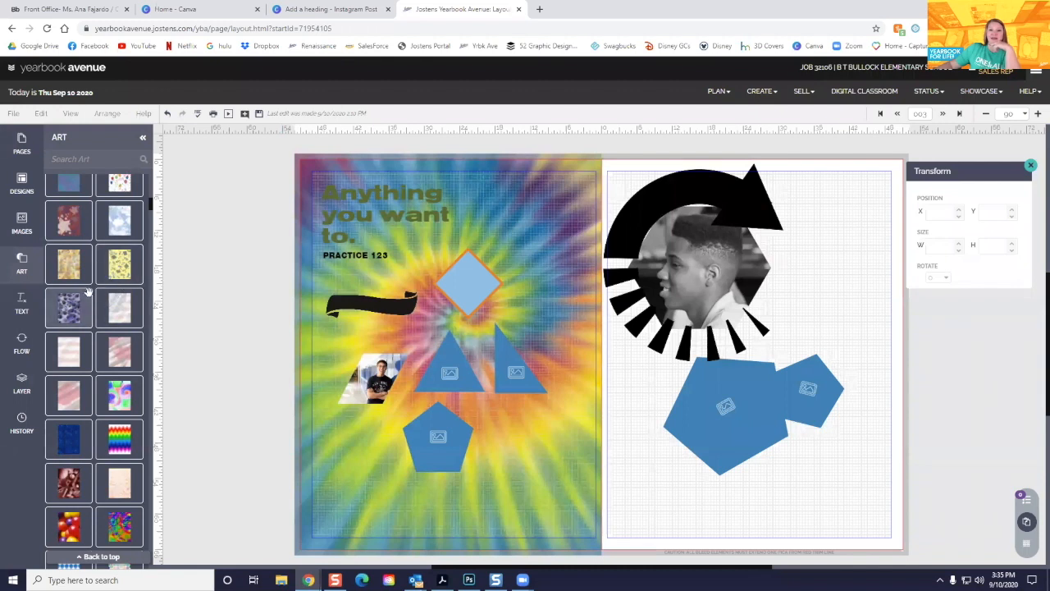
drag(82, 300, 792, 343)
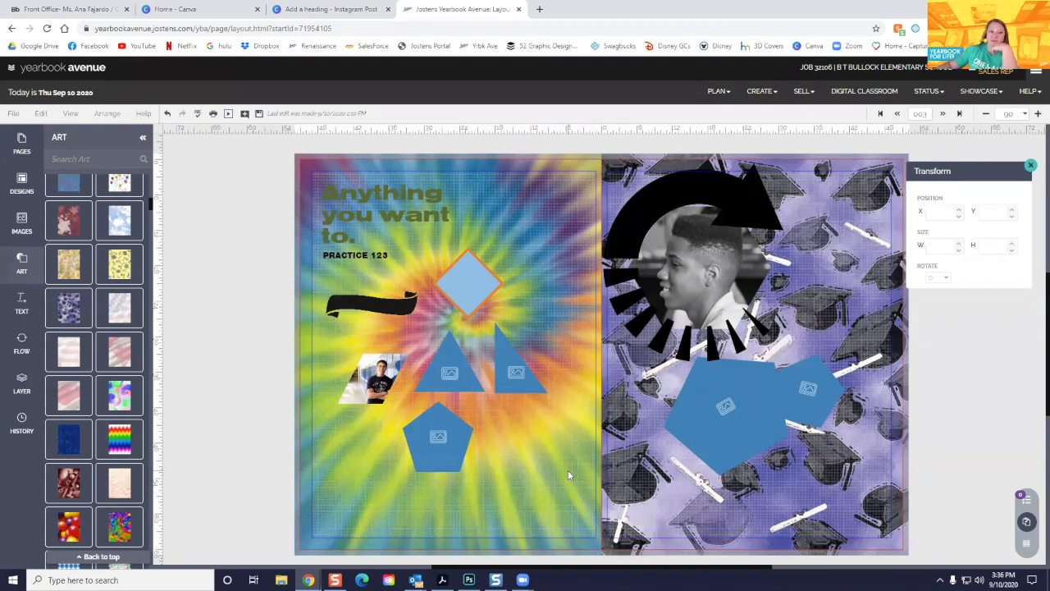
Remove the tie-dye and graduation-cap background images from the left and right pages using Change Background
right_click(530, 191)
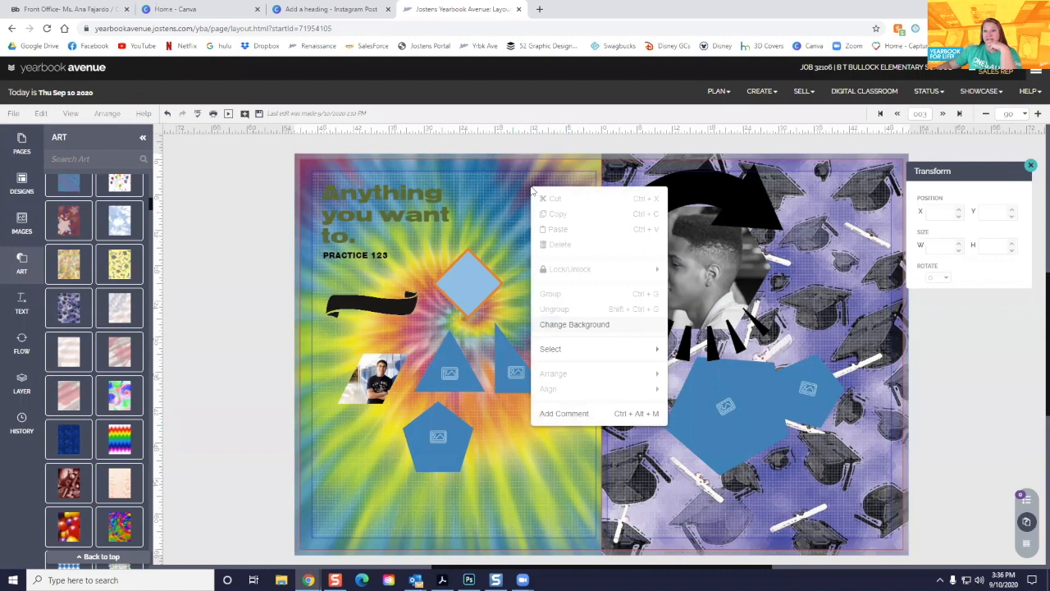
click(575, 326)
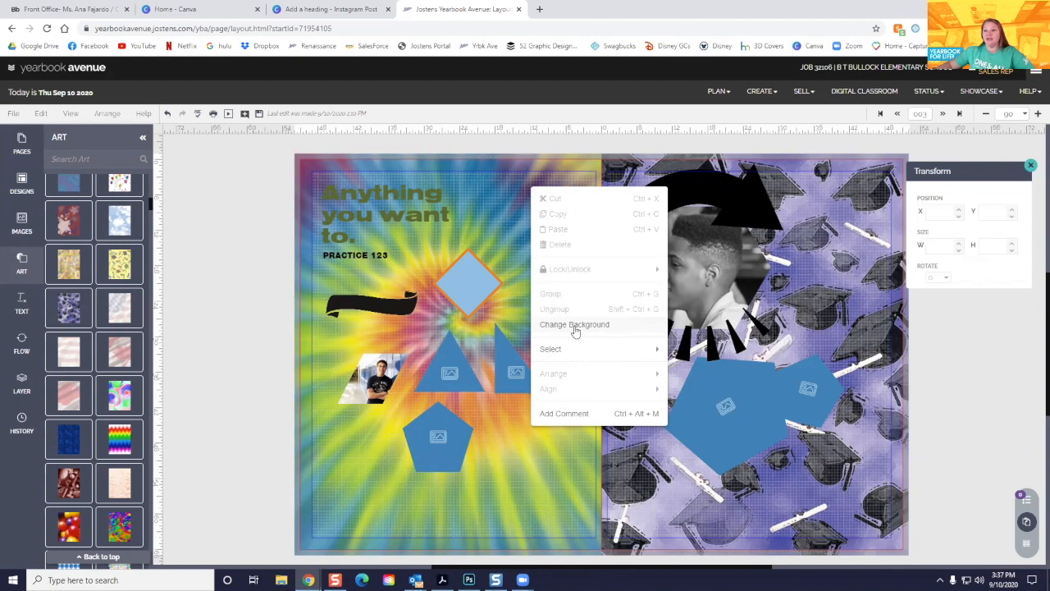
click(575, 326)
drag(900, 117, 557, 210)
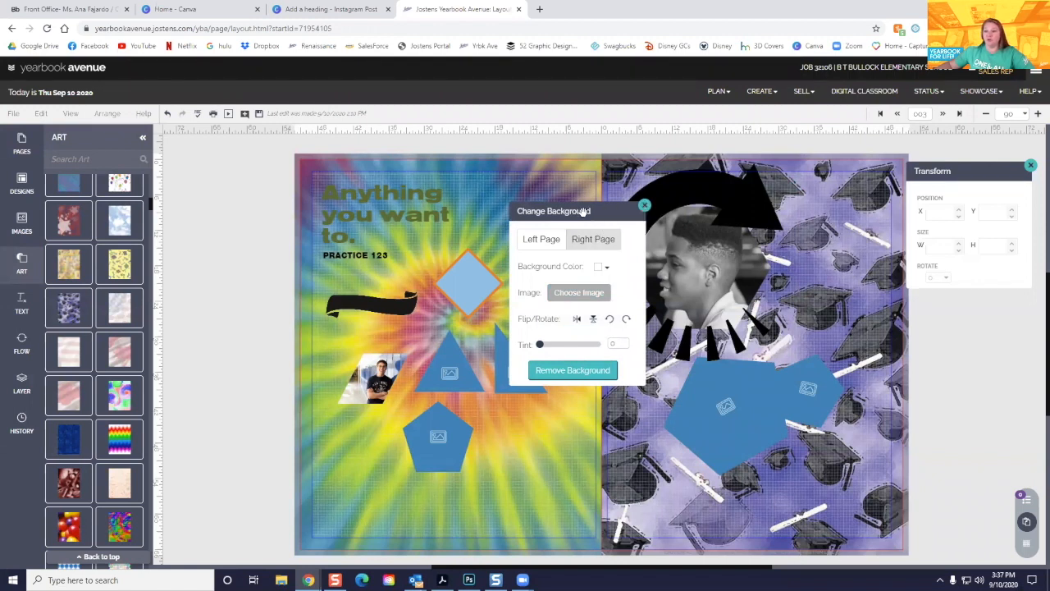
click(542, 241)
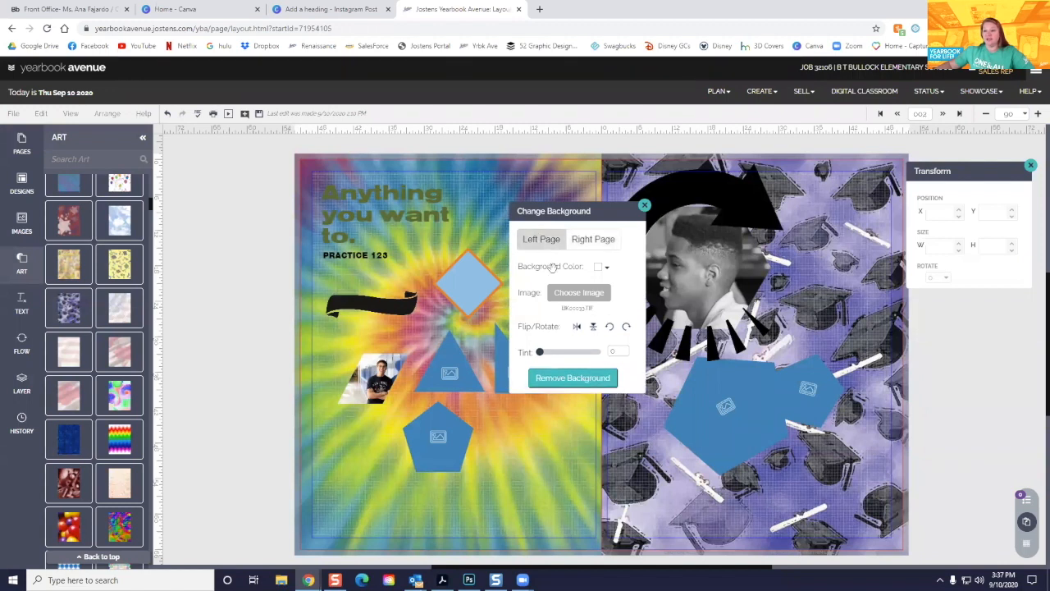
click(579, 377)
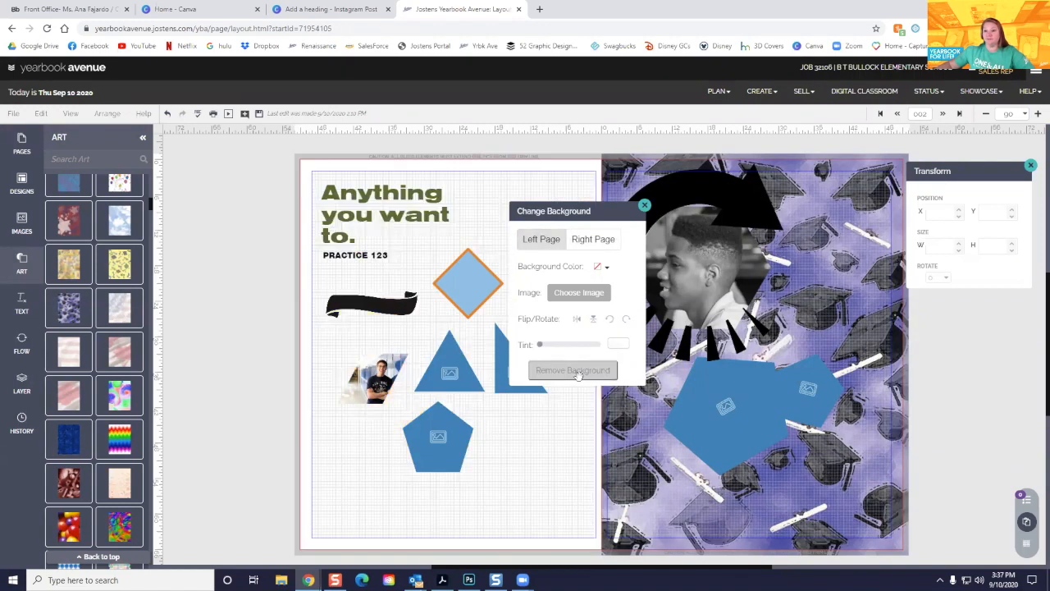
click(597, 239)
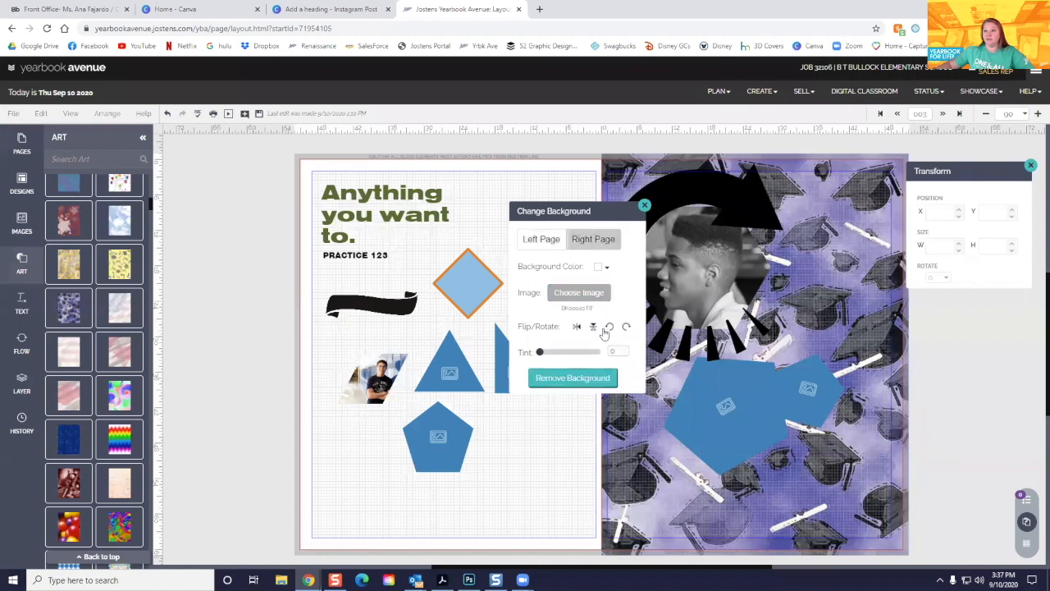
click(579, 371)
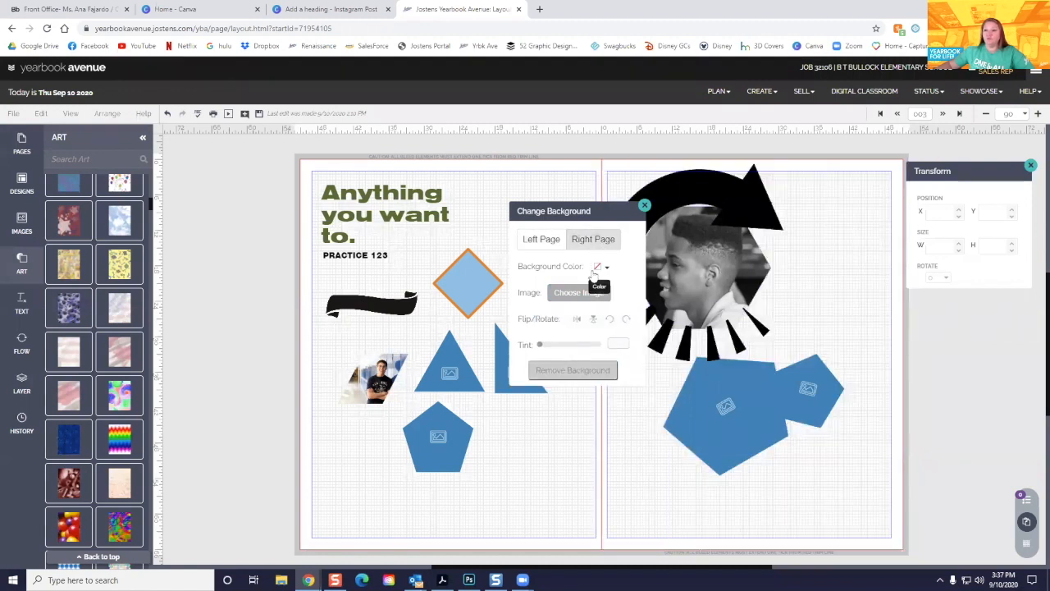
Set the background color of both the right and left pages to black and close the background settings
click(599, 269)
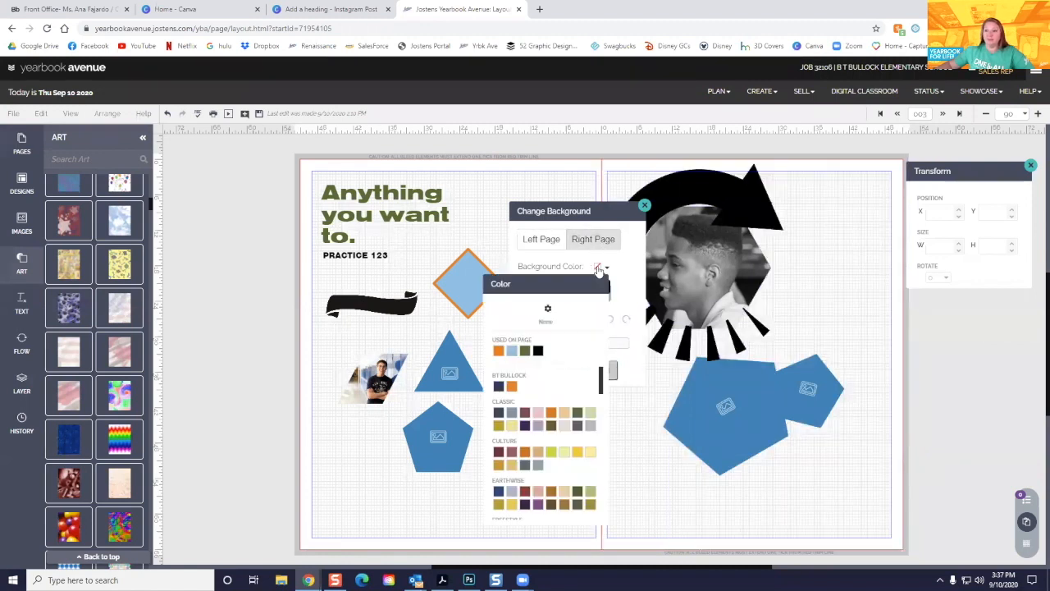
click(538, 352)
click(538, 246)
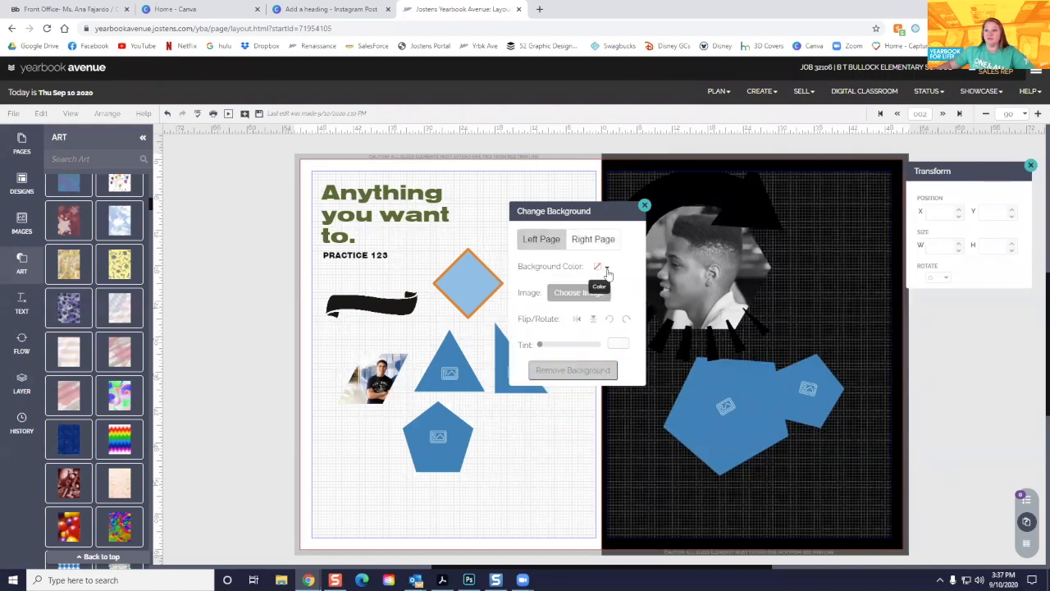
click(599, 268)
click(503, 350)
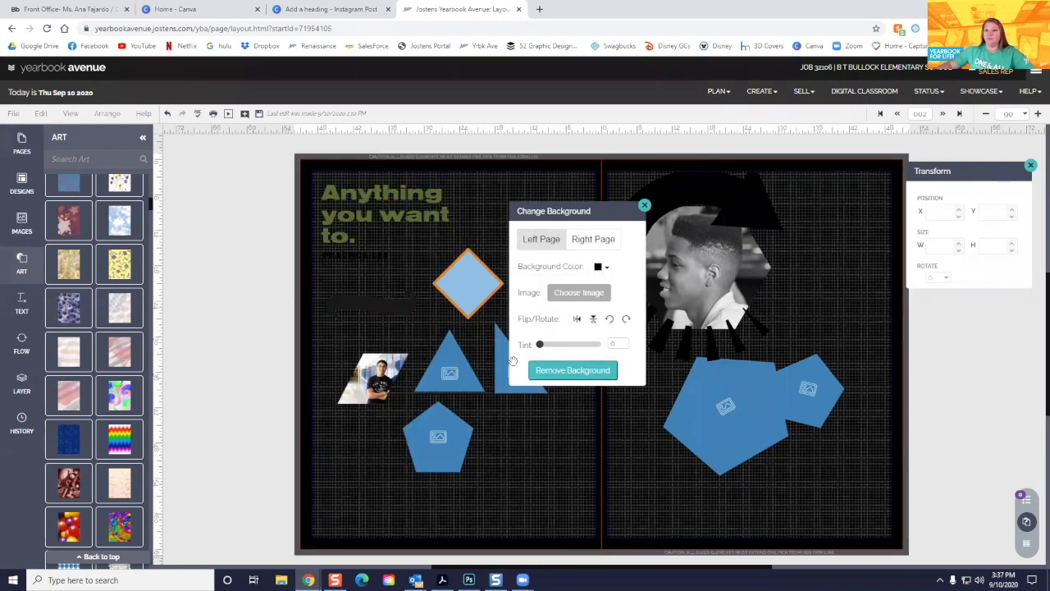
click(643, 206)
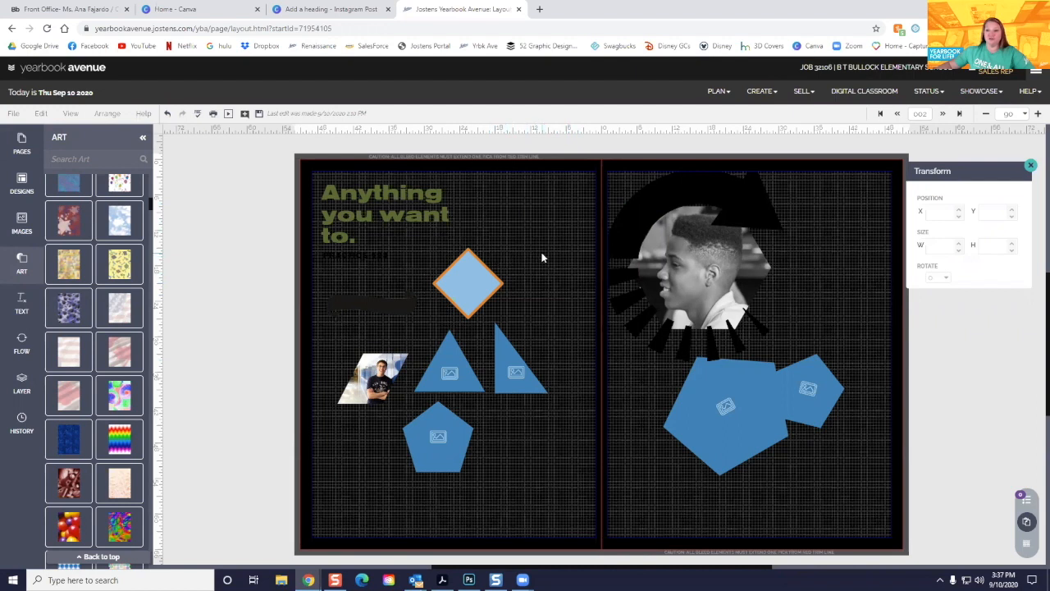
drag(541, 258, 562, 283)
drag(520, 194, 573, 363)
drag(585, 213, 333, 424)
drag(567, 257, 511, 299)
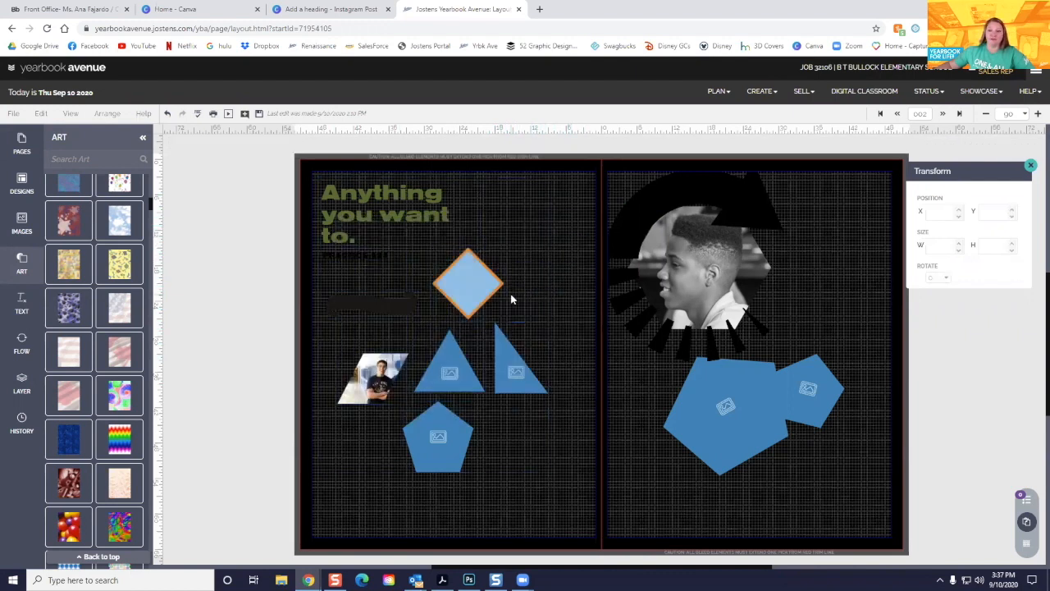
Remove the black background from both the left and right pages, and save the layout
right_click(571, 237)
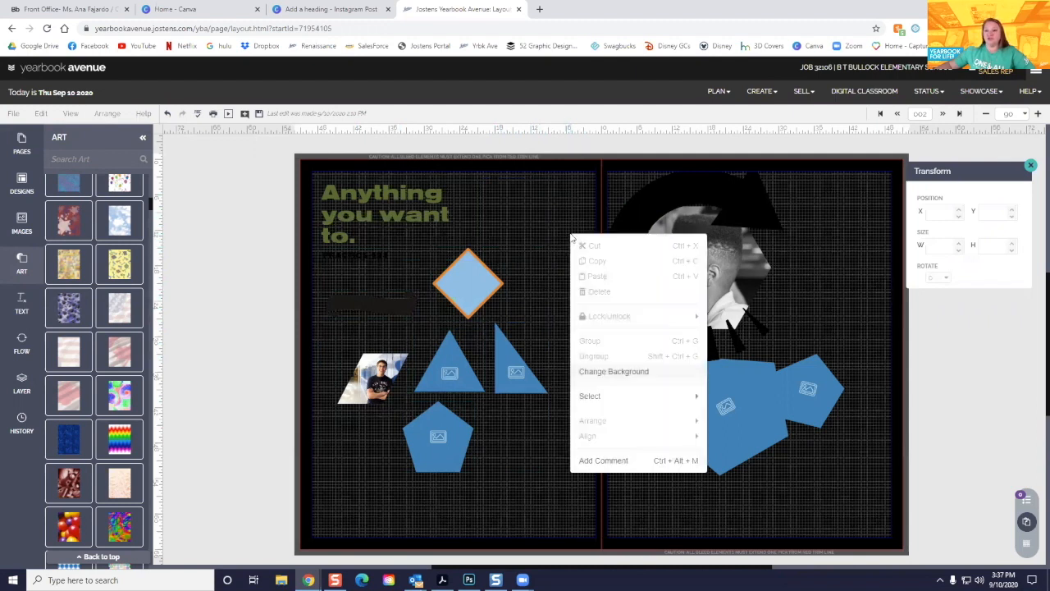
click(607, 373)
drag(887, 120, 536, 213)
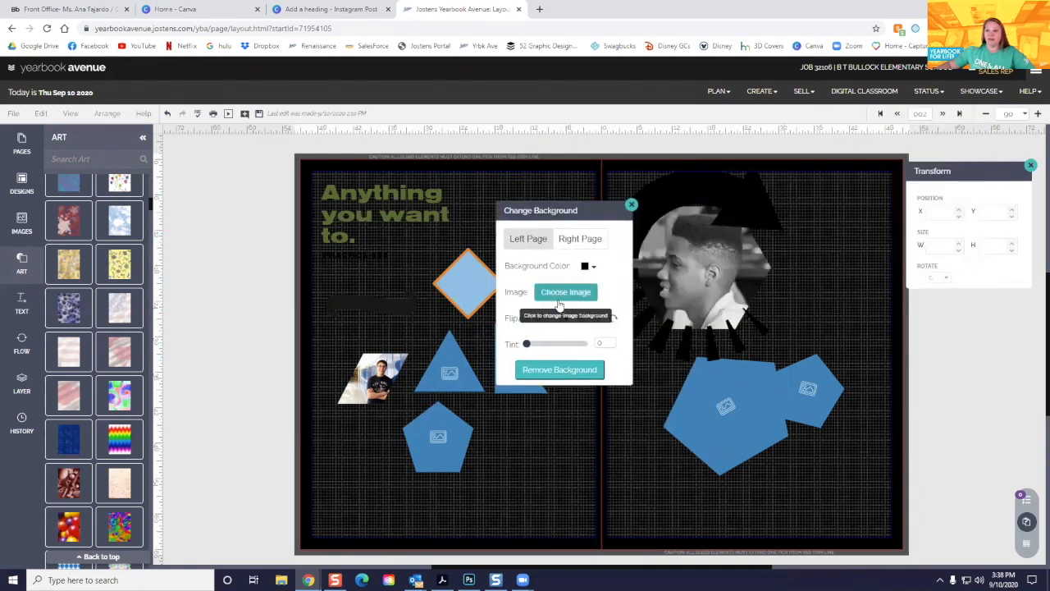
click(560, 369)
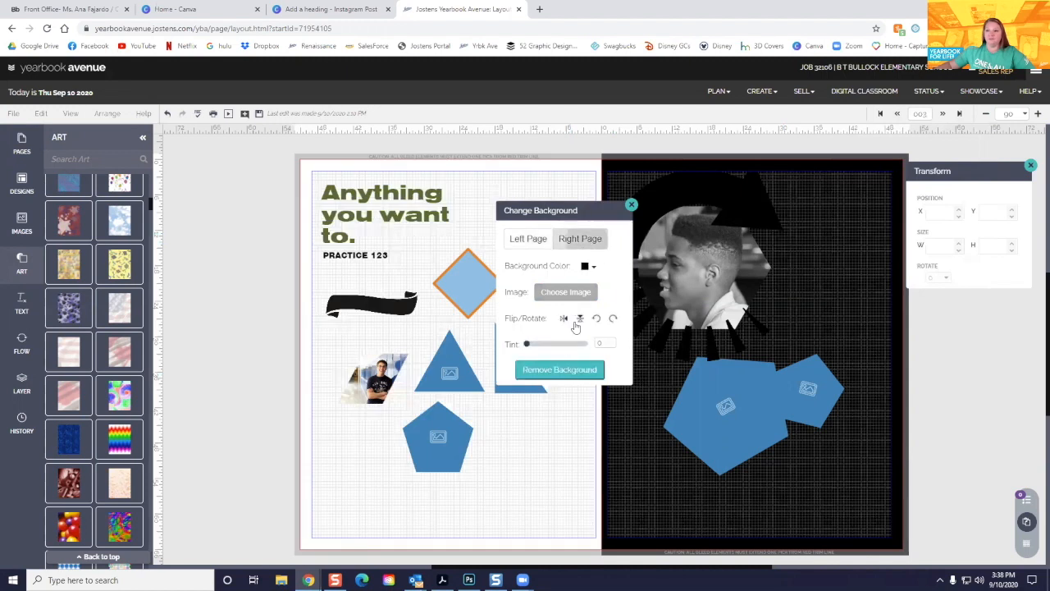
click(559, 370)
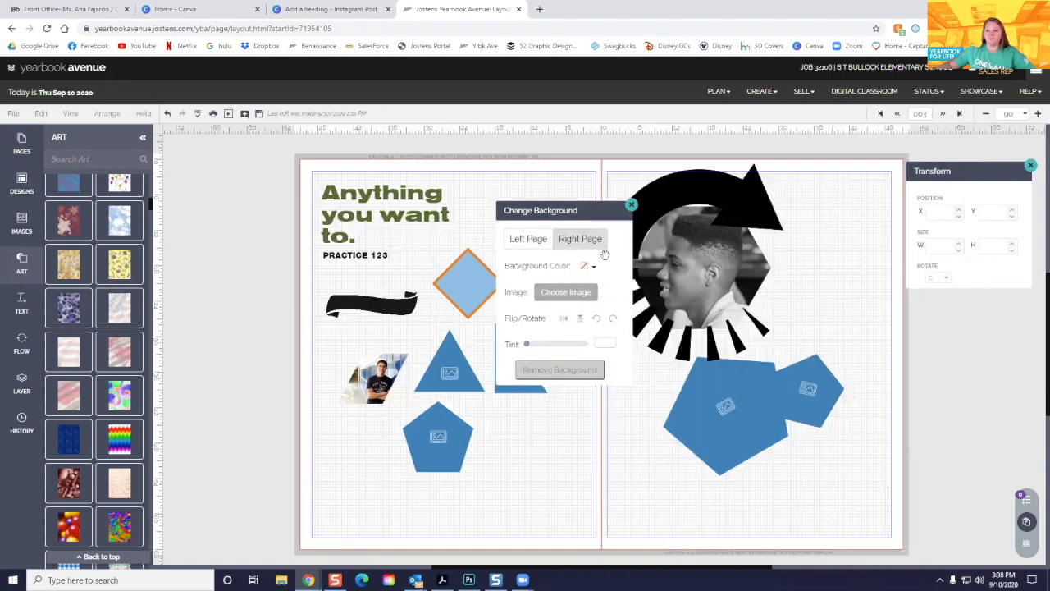
click(631, 204)
click(258, 114)
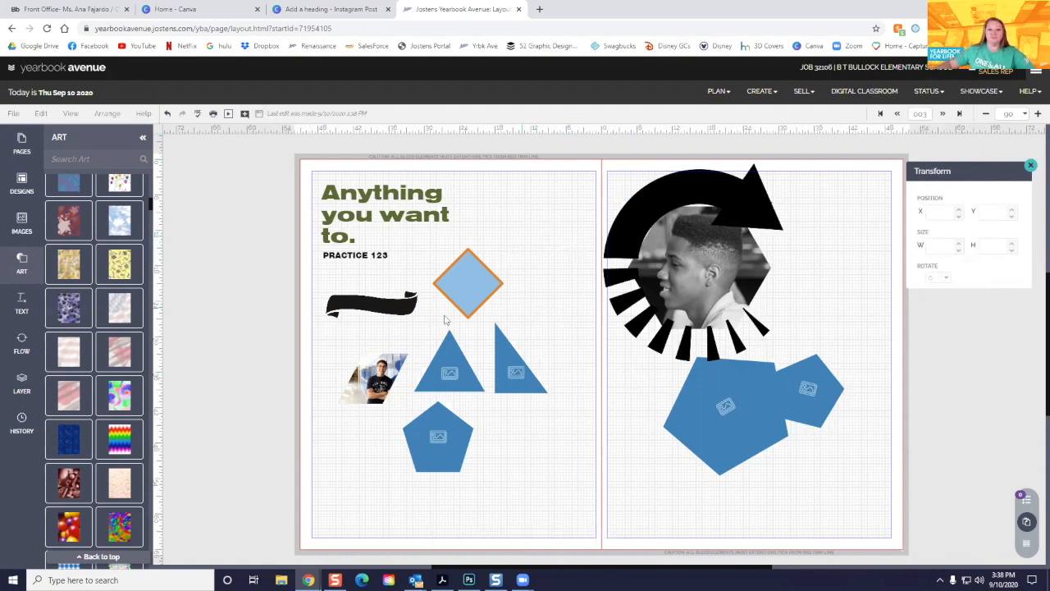
click(23, 265)
click(22, 264)
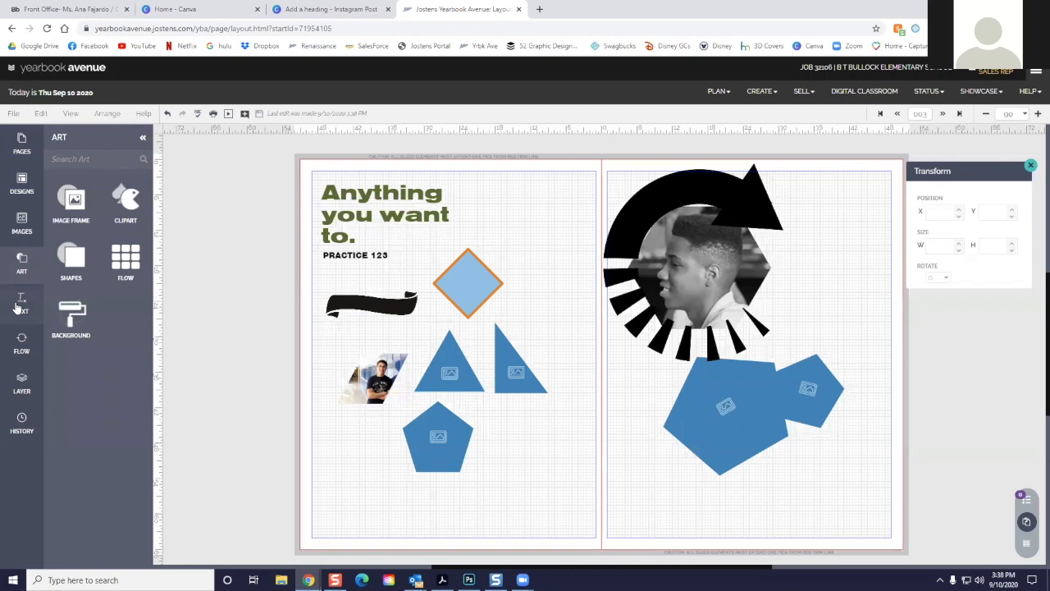
click(22, 234)
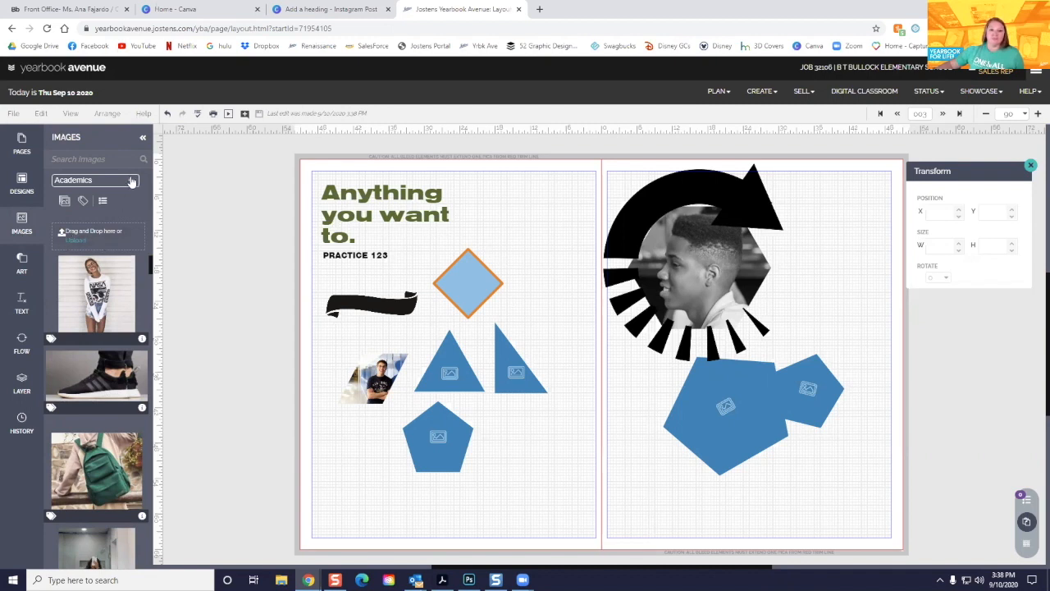
Find the Jul-16 student profile layout among page 003's older history versions and place it on the left page
click(25, 428)
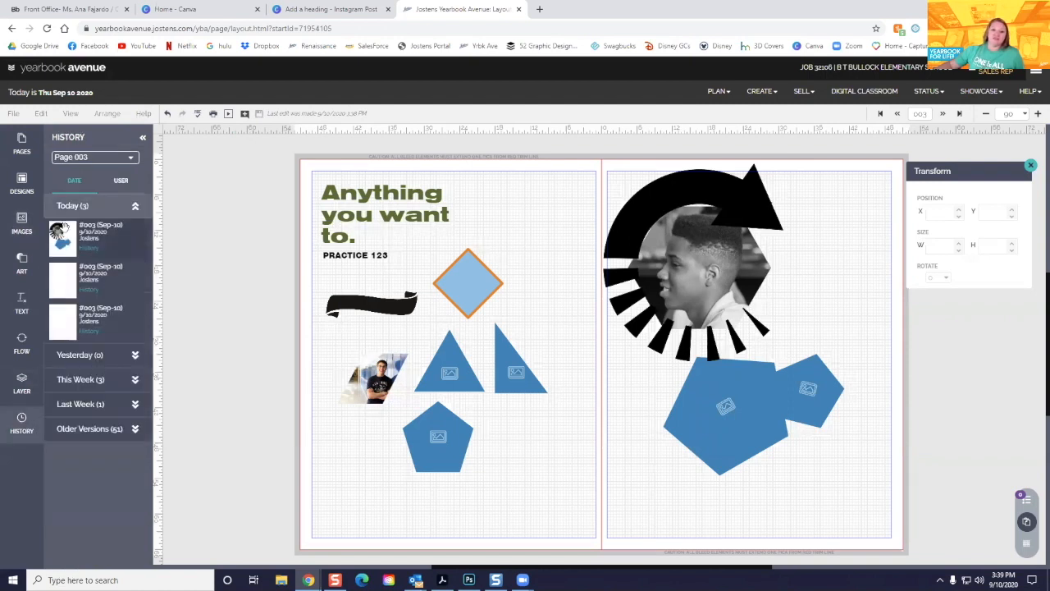
click(66, 386)
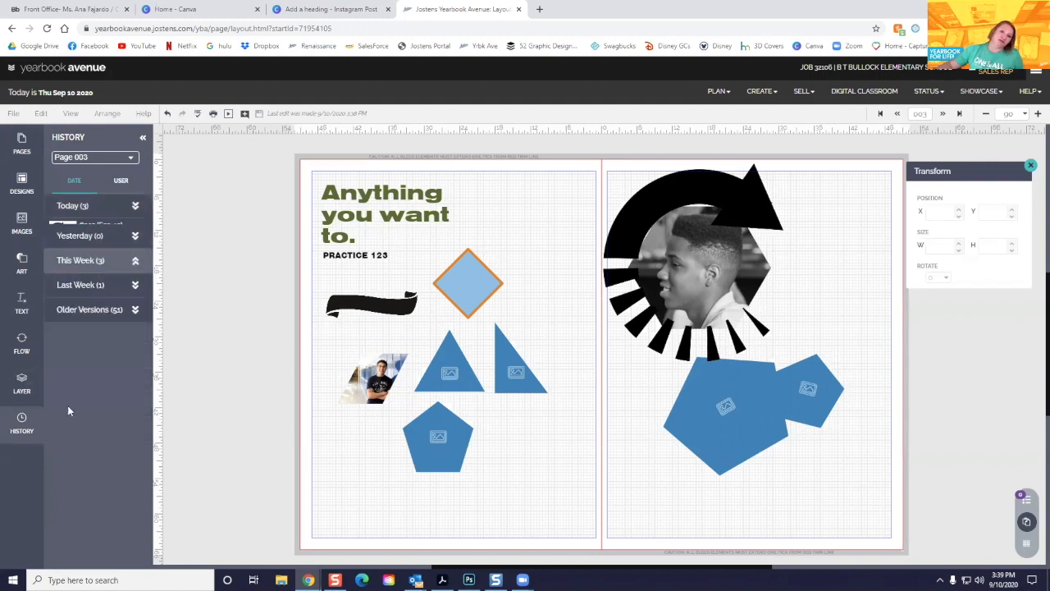
click(78, 428)
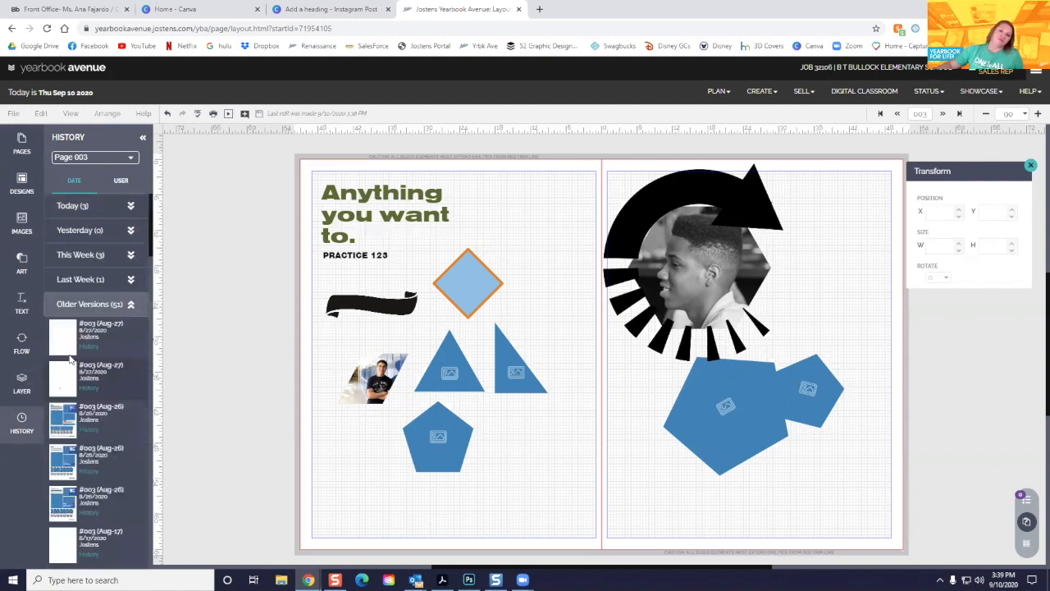
scroll(91, 468, down, 10)
scroll(90, 464, down, 2)
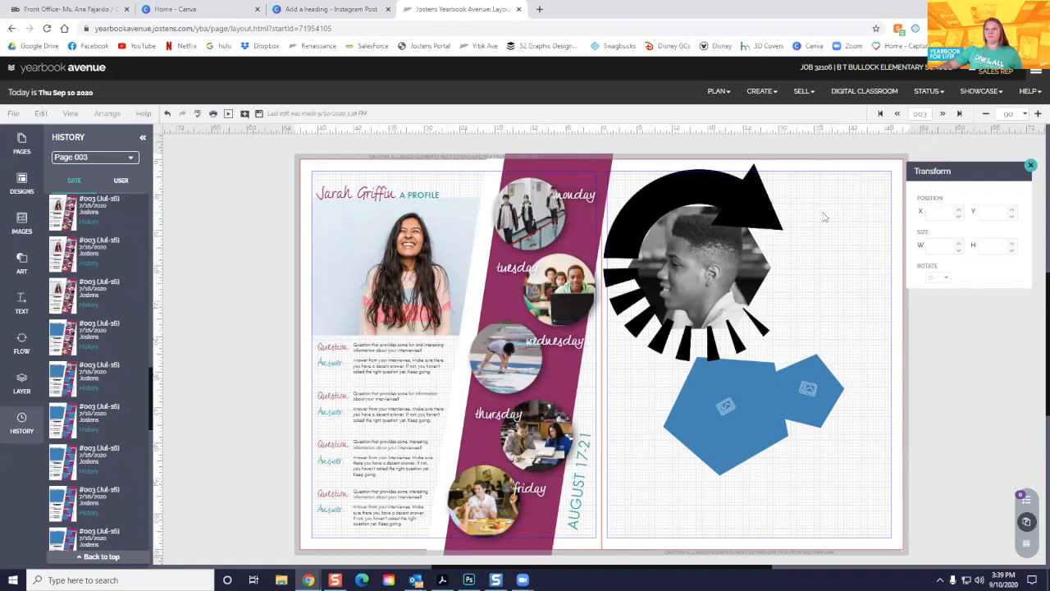
Switch the history to page 008 and place its first Sep-02 version on the left page
click(130, 158)
scroll(89, 246, down, 3)
scroll(89, 246, up, 2)
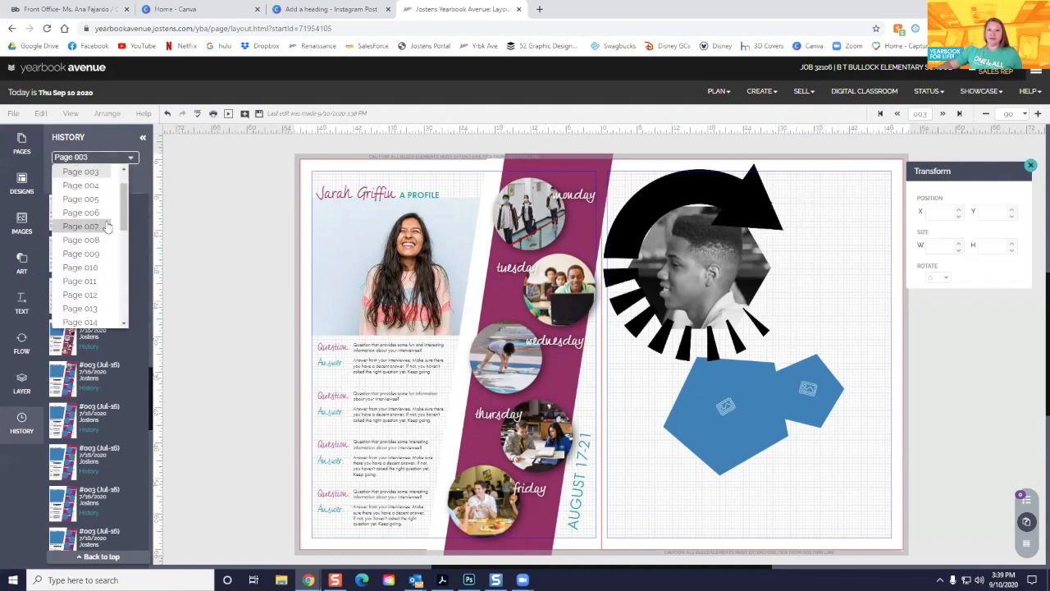
click(82, 233)
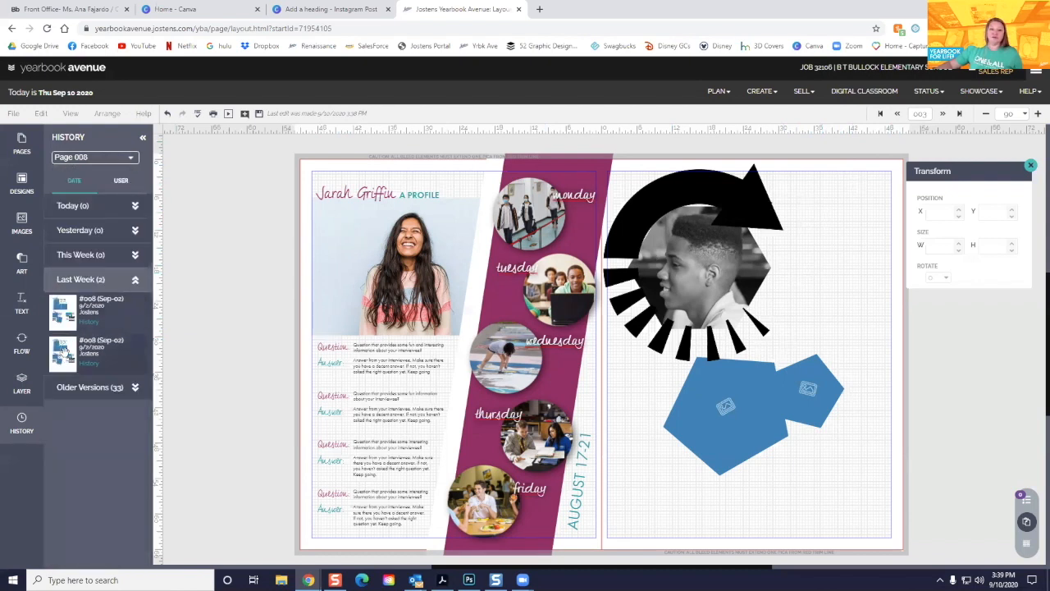
drag(58, 310, 406, 335)
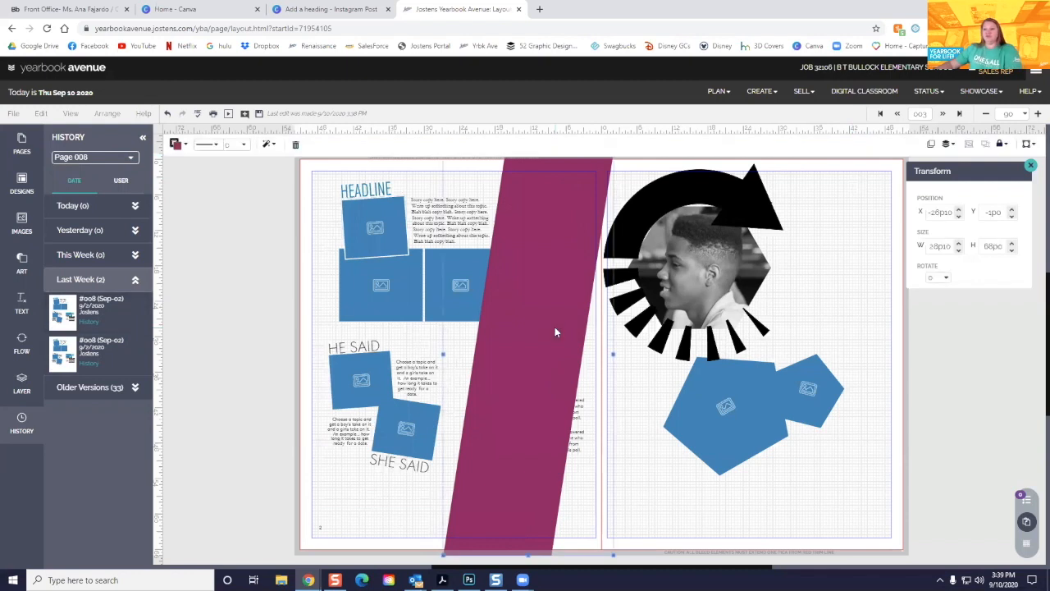
Select all the elements on the left page and delete them
drag(280, 157, 596, 544)
key(Delete)
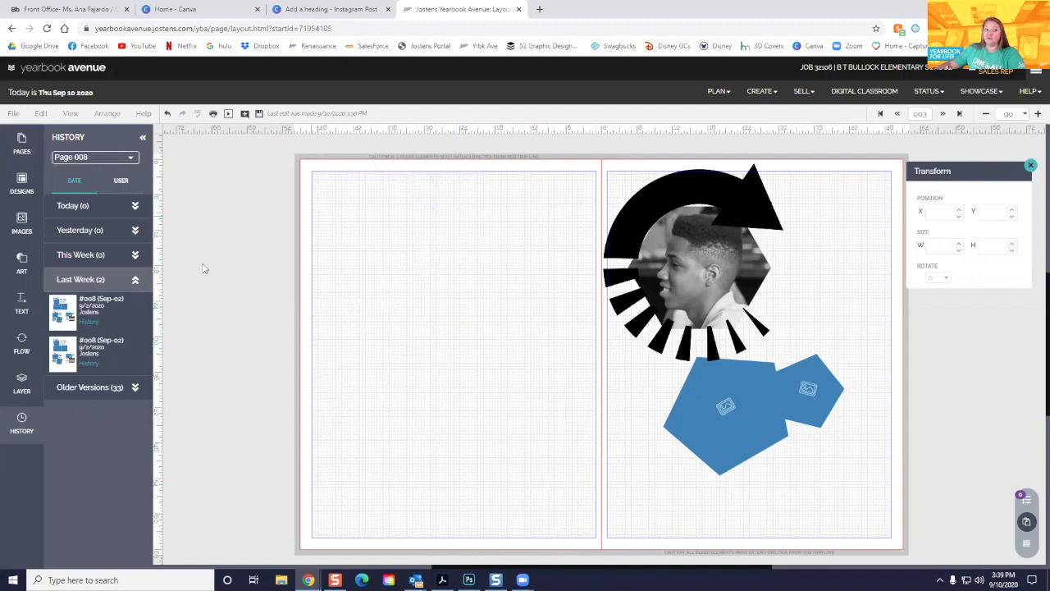
Return from the page history to the yearbook's page thumbnails and save the layout with its emptied left page
click(134, 282)
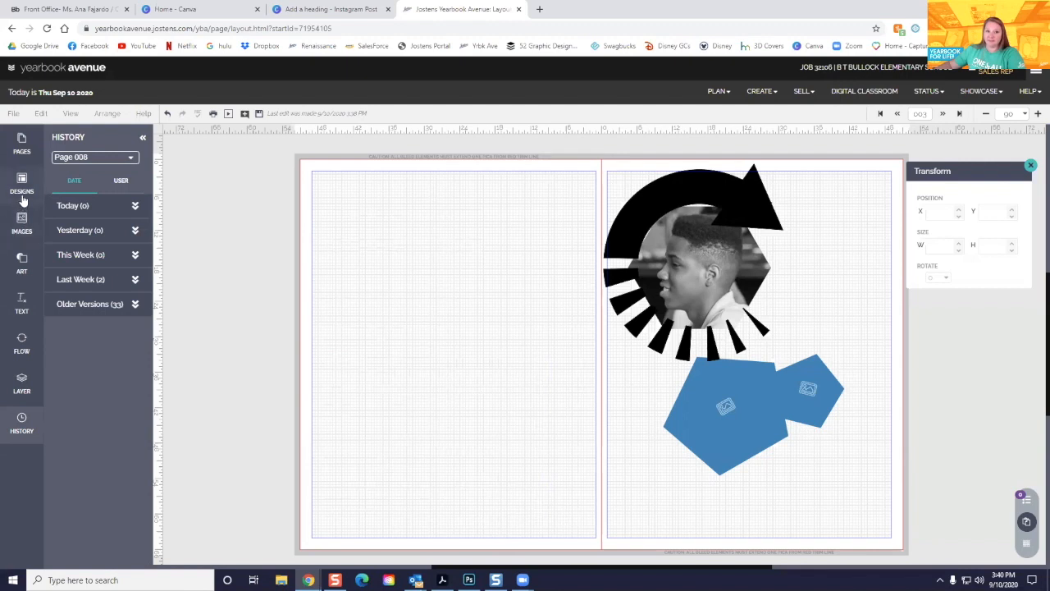
click(15, 156)
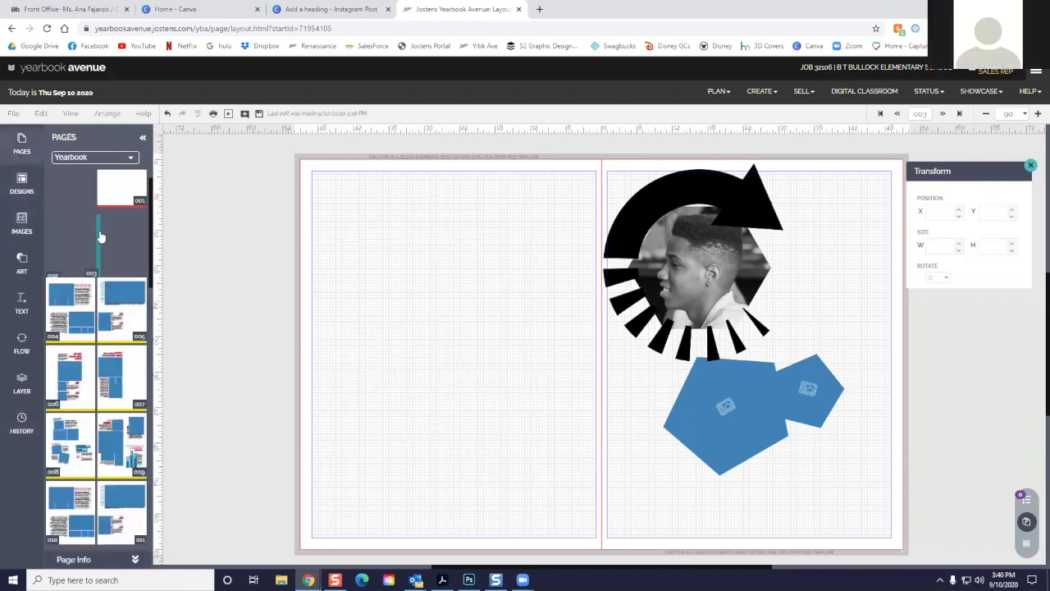
click(115, 226)
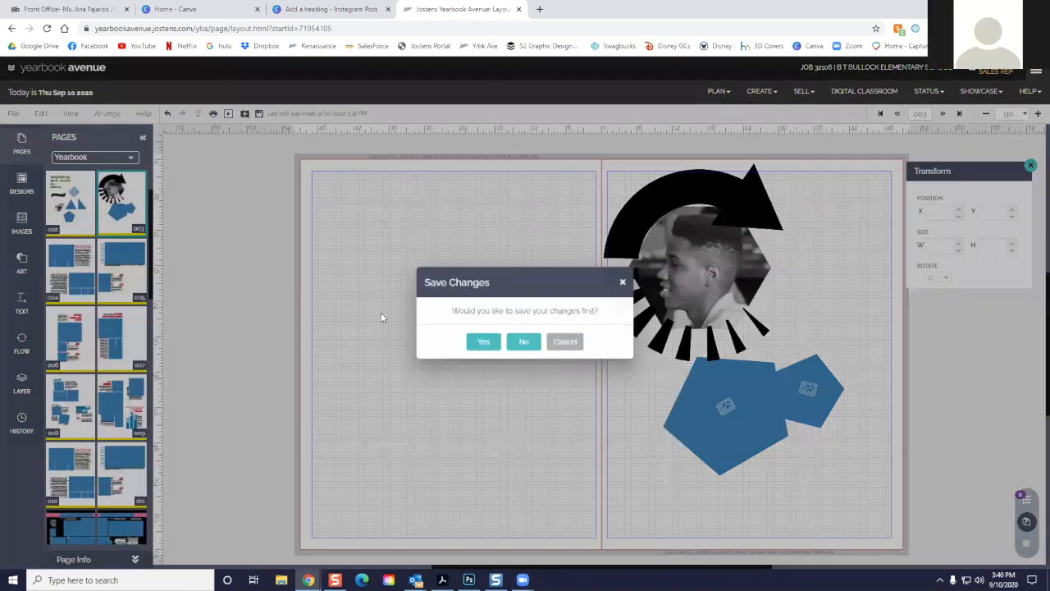
click(586, 344)
click(258, 113)
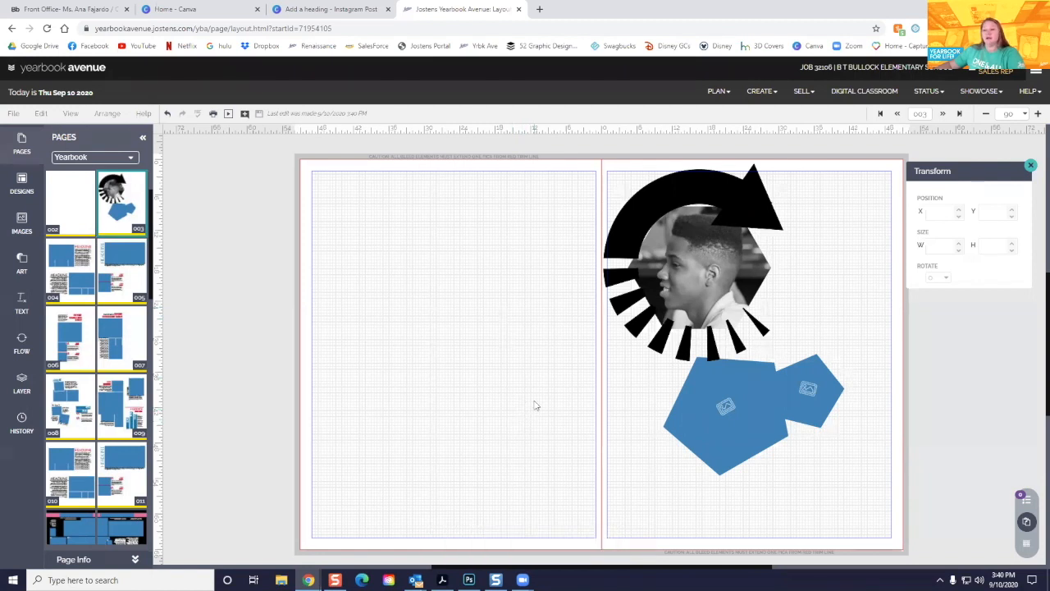
Move the student portrait and its circular arrow artwork slightly to the right on page 003, and deselect them
click(715, 283)
drag(719, 303, 741, 307)
click(543, 365)
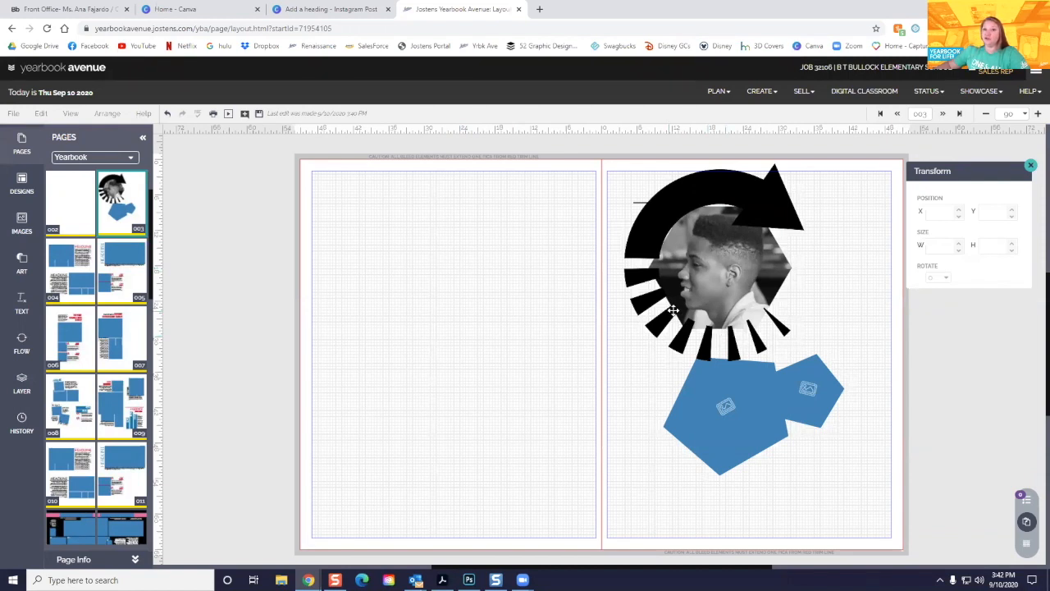
Switch the layout from facing pages to single-page view, saving the changes, and advance to page 004
click(72, 115)
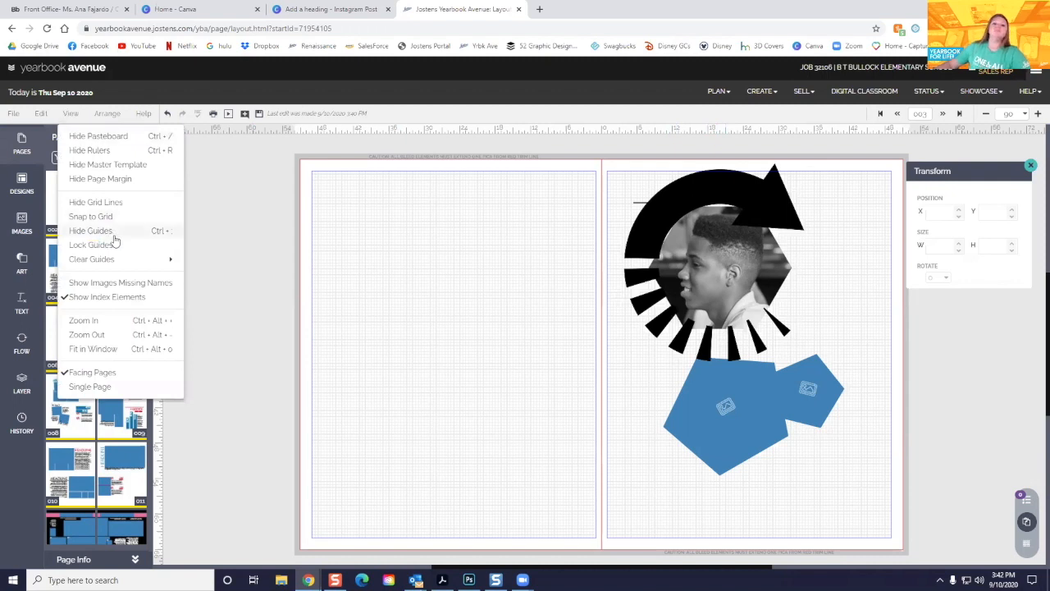
click(107, 387)
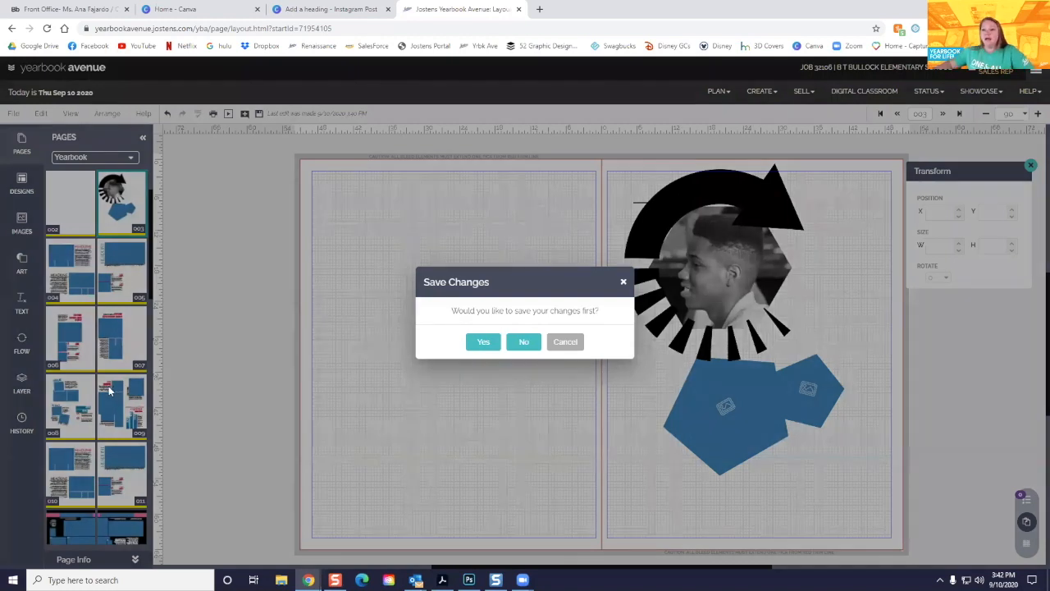
click(482, 343)
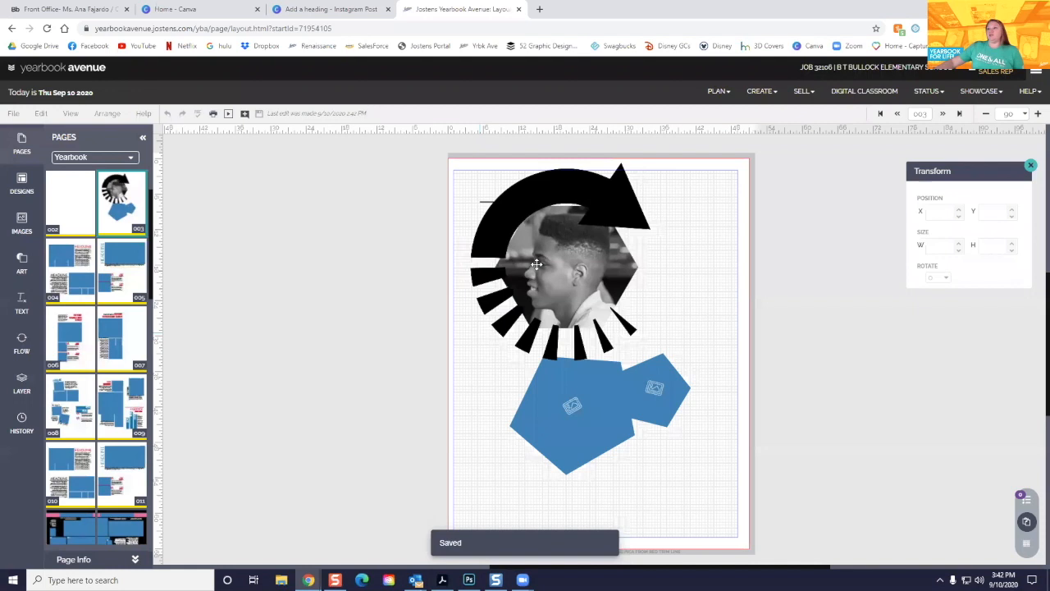
click(943, 114)
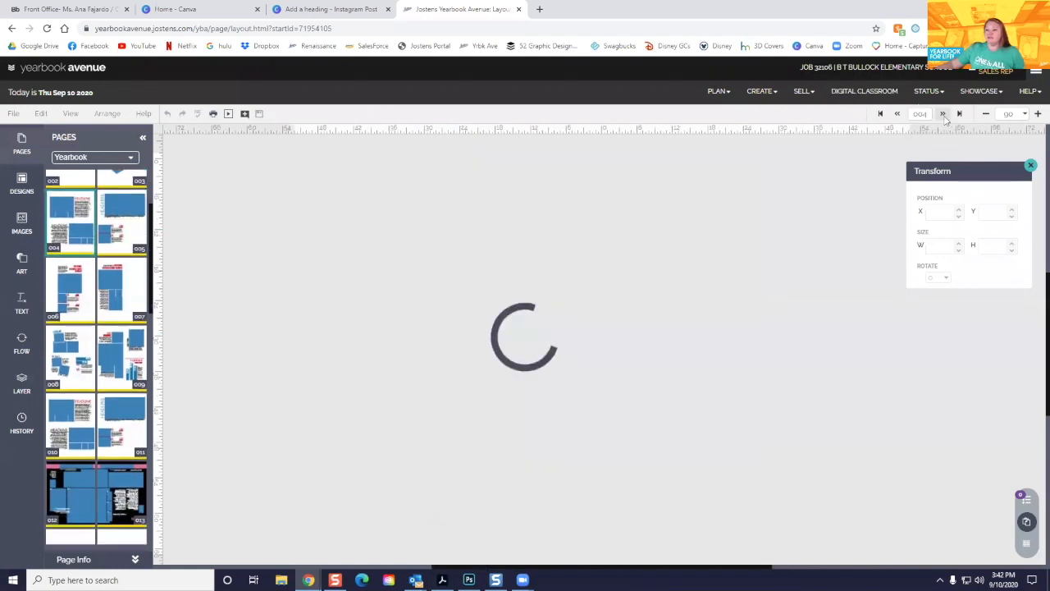
Go back to page 003 and display it together with page 002 as facing pages
click(942, 114)
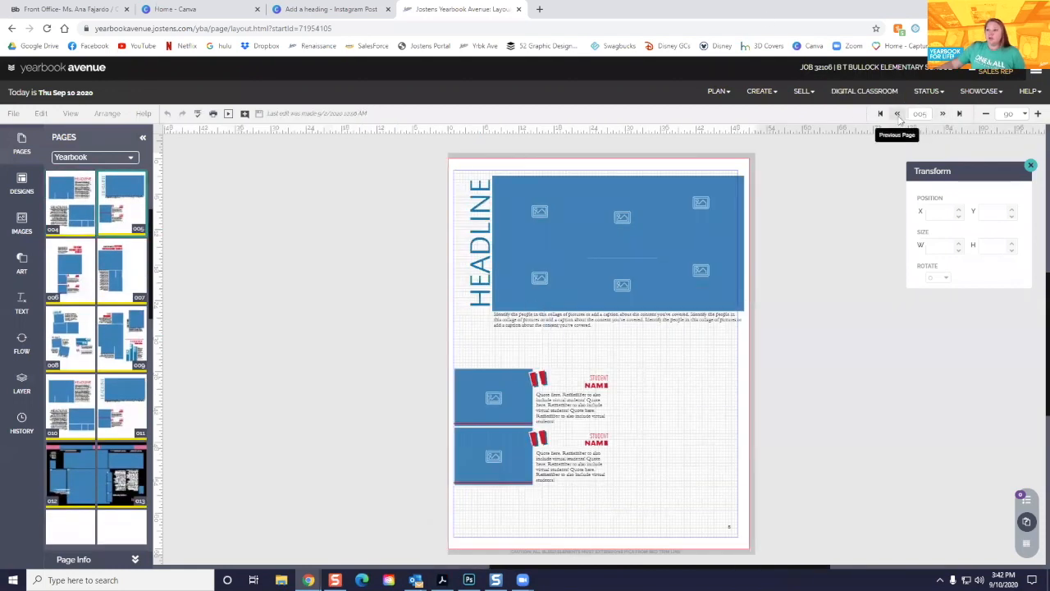
click(897, 114)
click(898, 114)
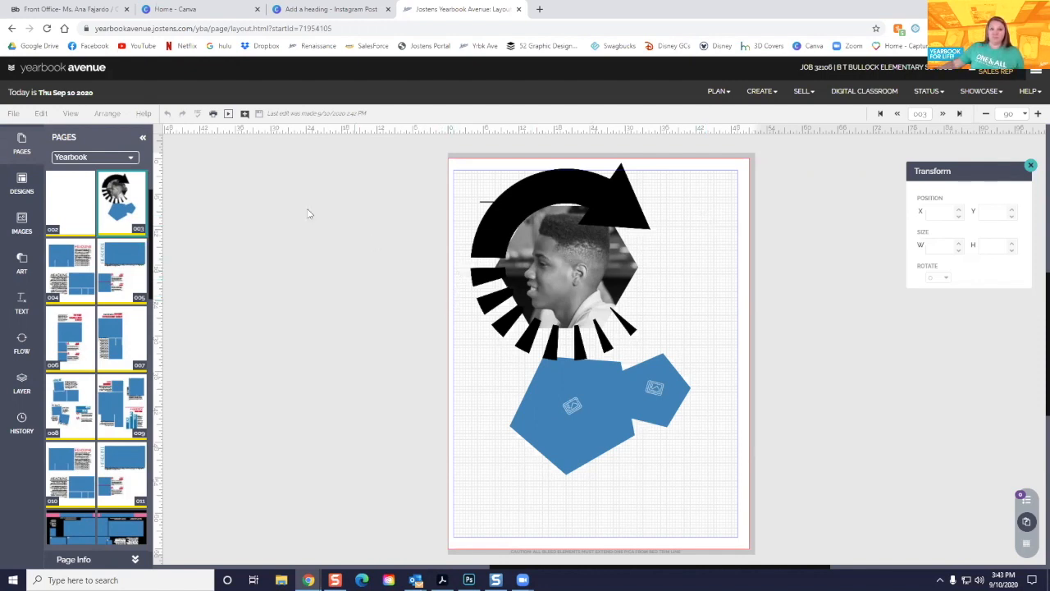
click(70, 113)
click(91, 373)
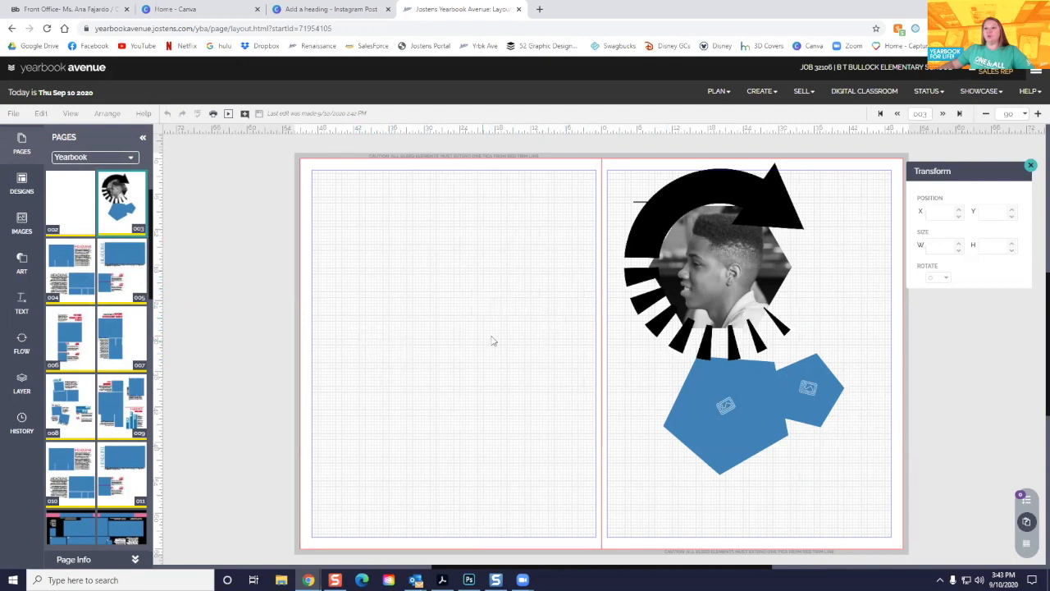
Move the circular arrow art across the gutter between pages 002 and 003 and save the spread
drag(605, 307, 515, 365)
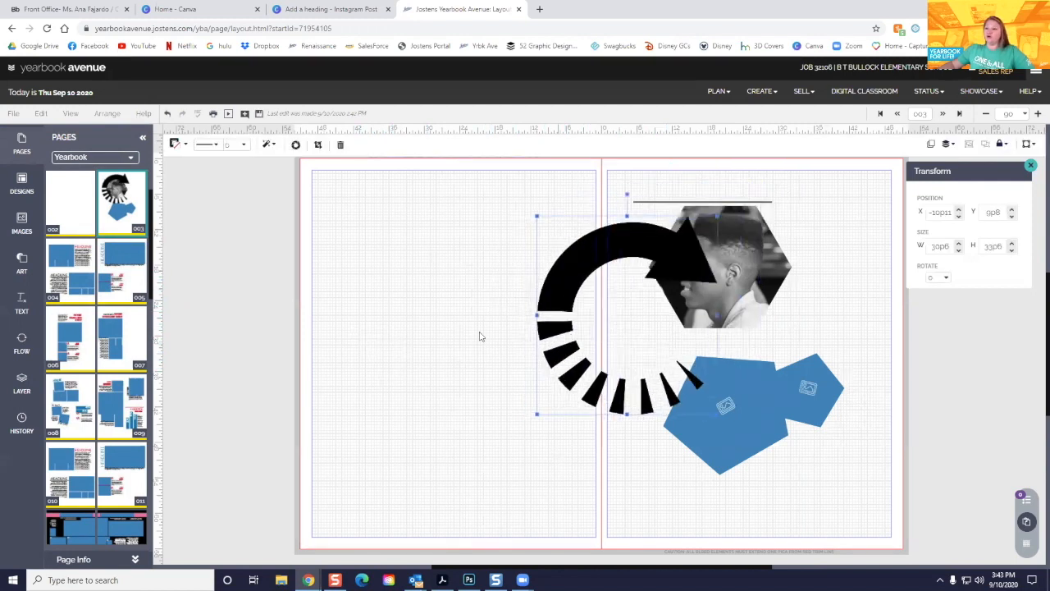
click(260, 114)
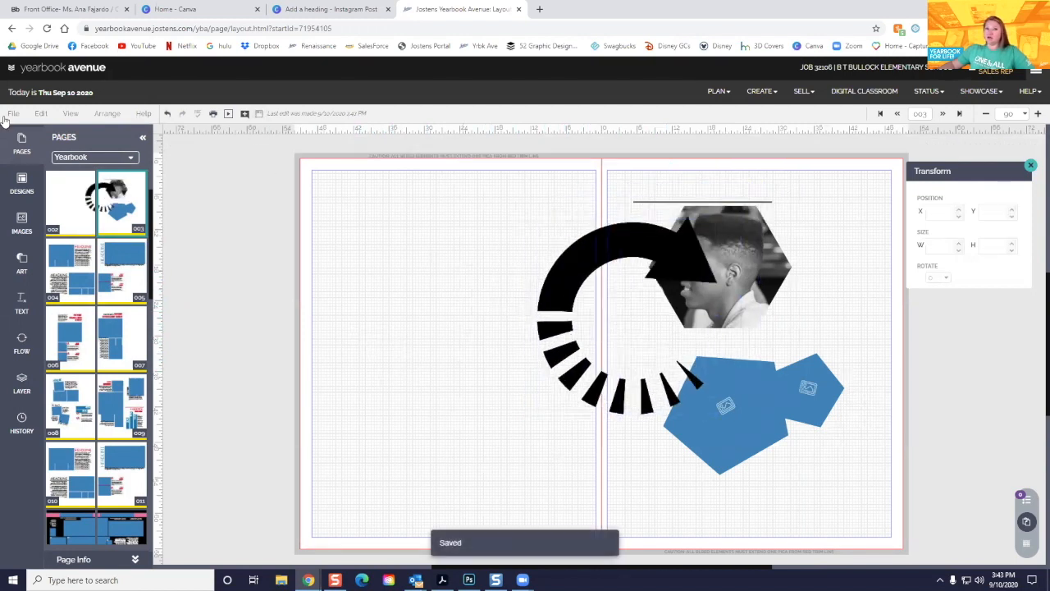
Switch page 003 to single-page view and move the hexagonal photo towards the page's right margin, clear of the arrow
click(13, 113)
mouse_move(70, 114)
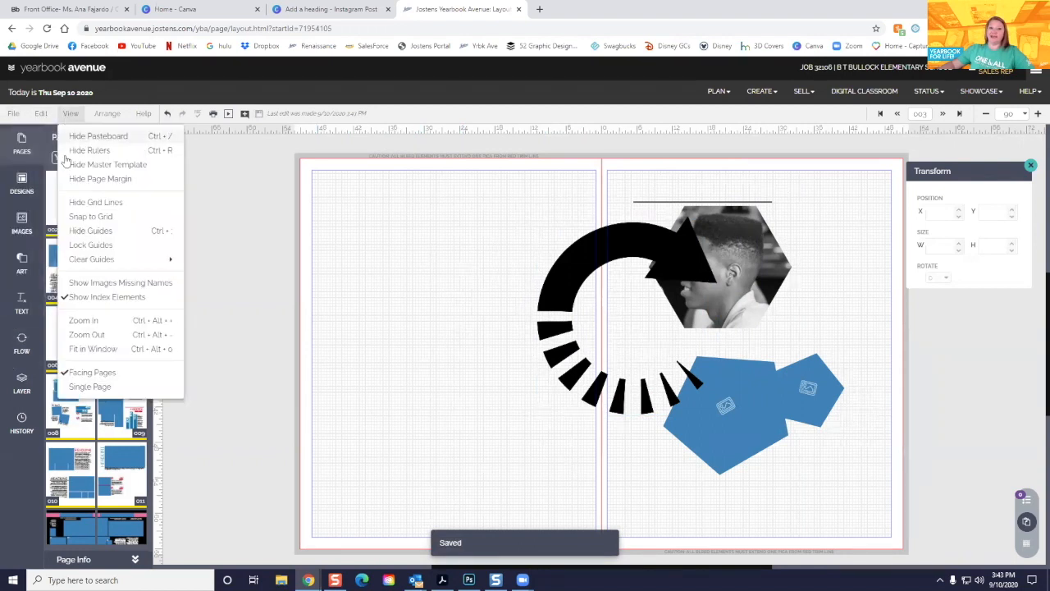
click(79, 389)
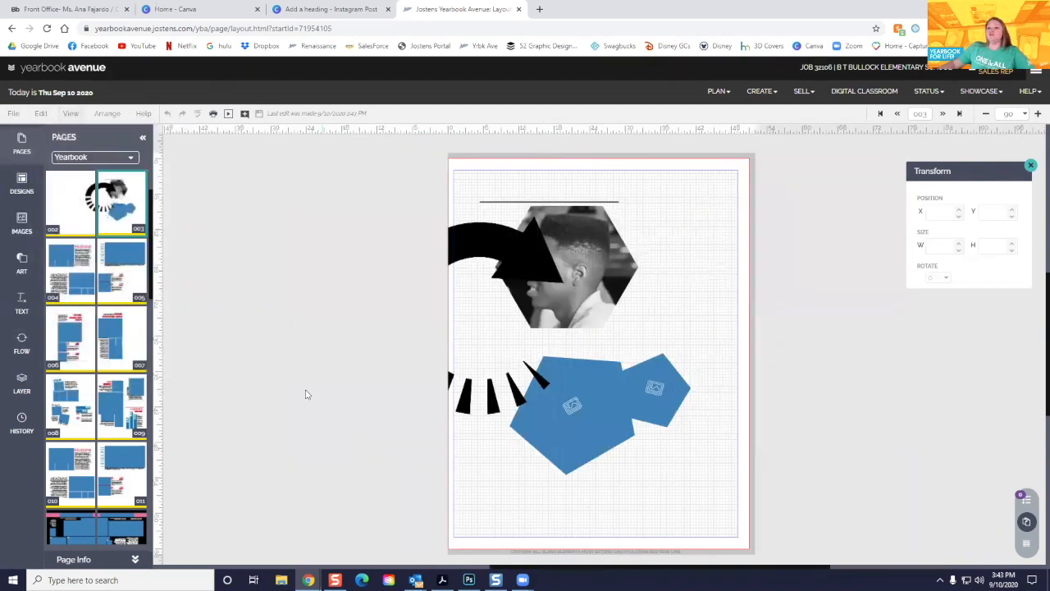
drag(527, 253, 678, 246)
click(524, 257)
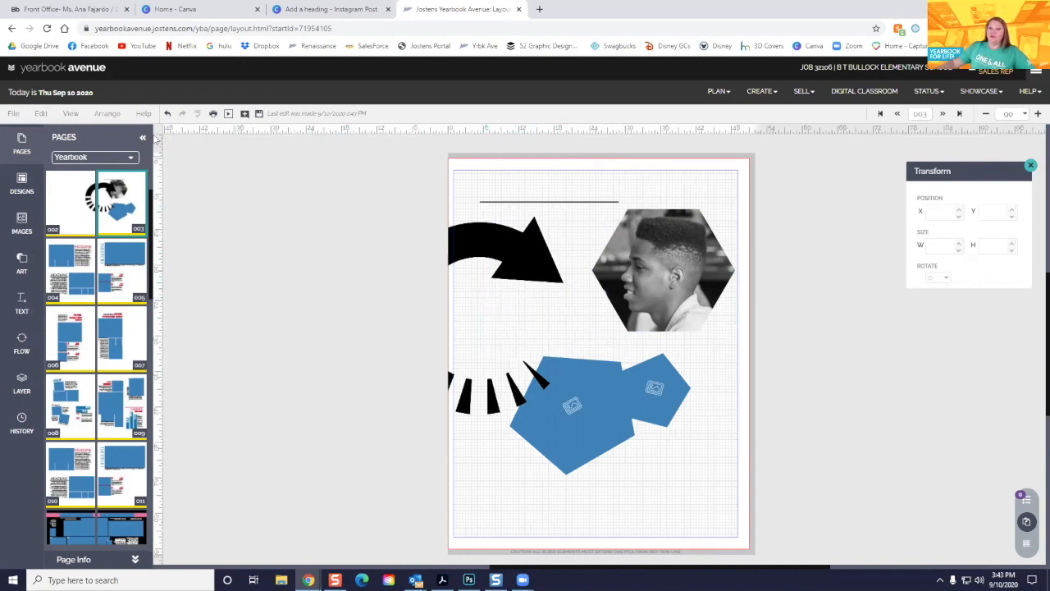
Return to facing pages, saving the changes, and move the circular arrow fully onto page 002
click(80, 117)
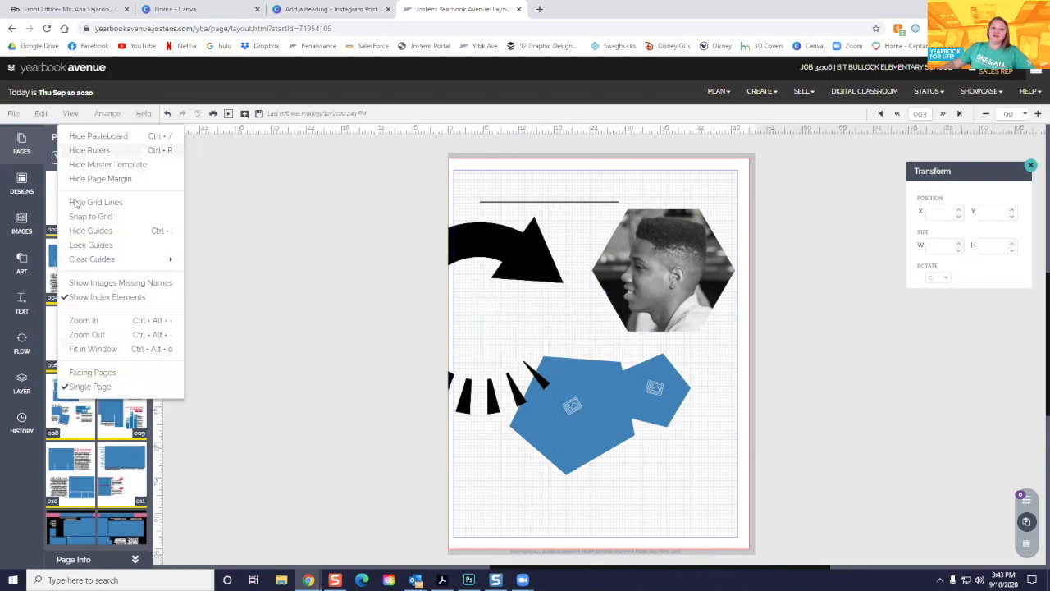
click(80, 379)
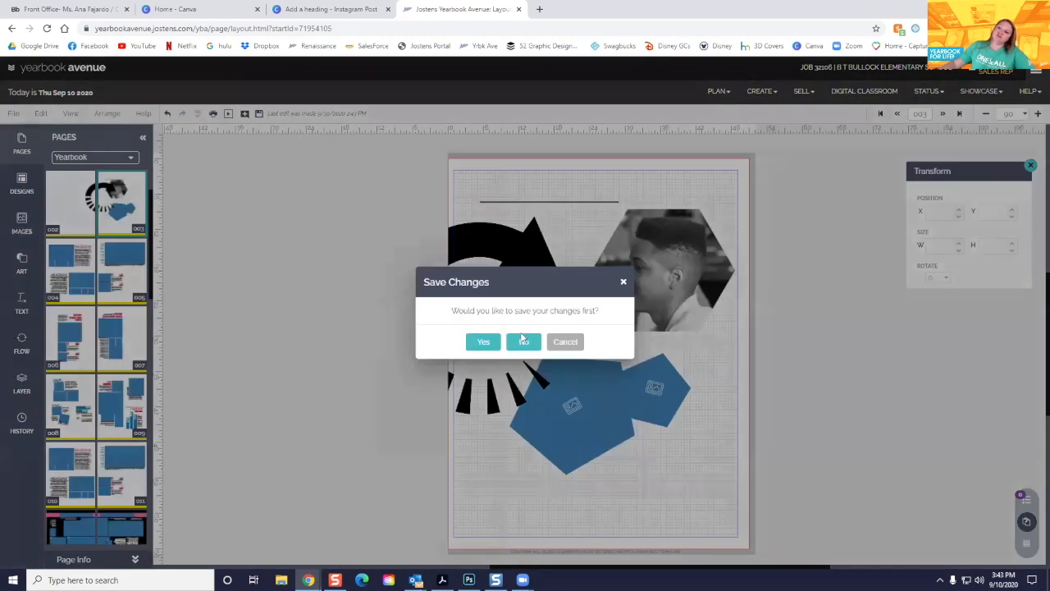
click(489, 341)
drag(598, 241, 445, 251)
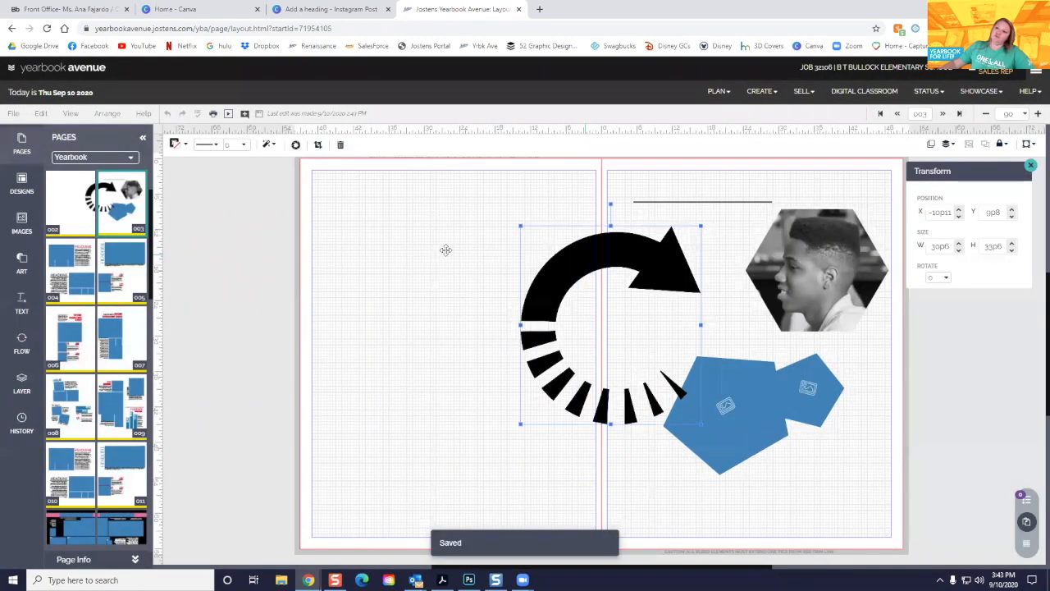
click(618, 253)
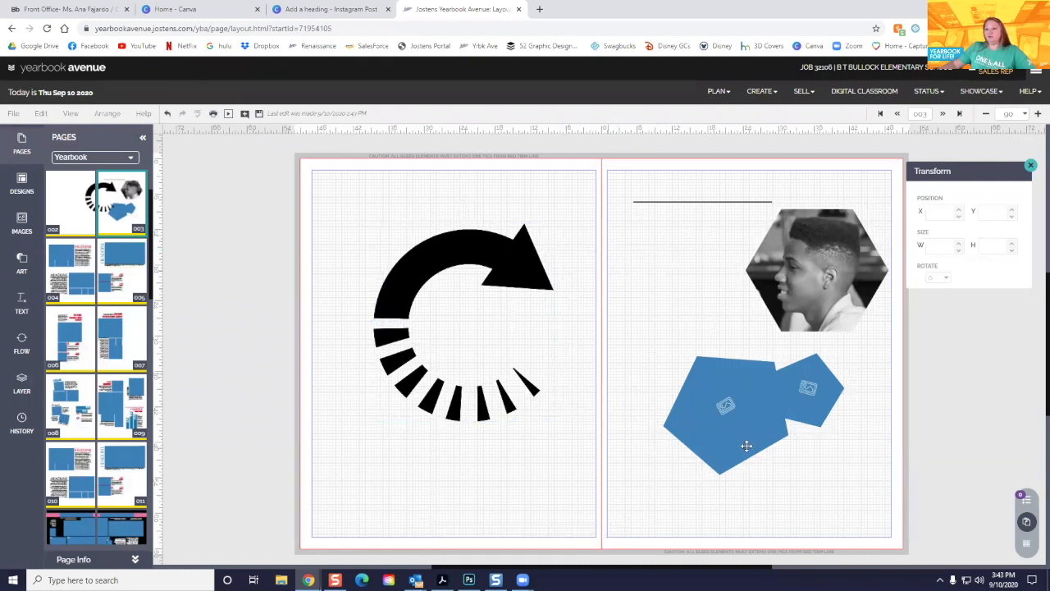
Enlarge the bigger pentagon image box across the gutter, and delete that box from the spread
drag(746, 445, 632, 338)
drag(778, 385, 687, 354)
click(739, 470)
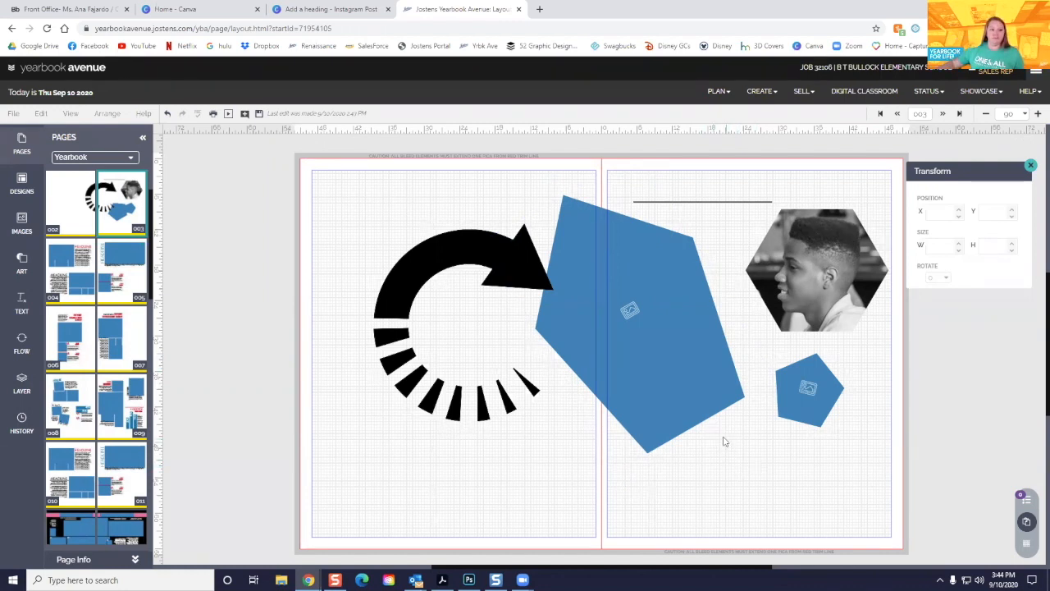
click(629, 310)
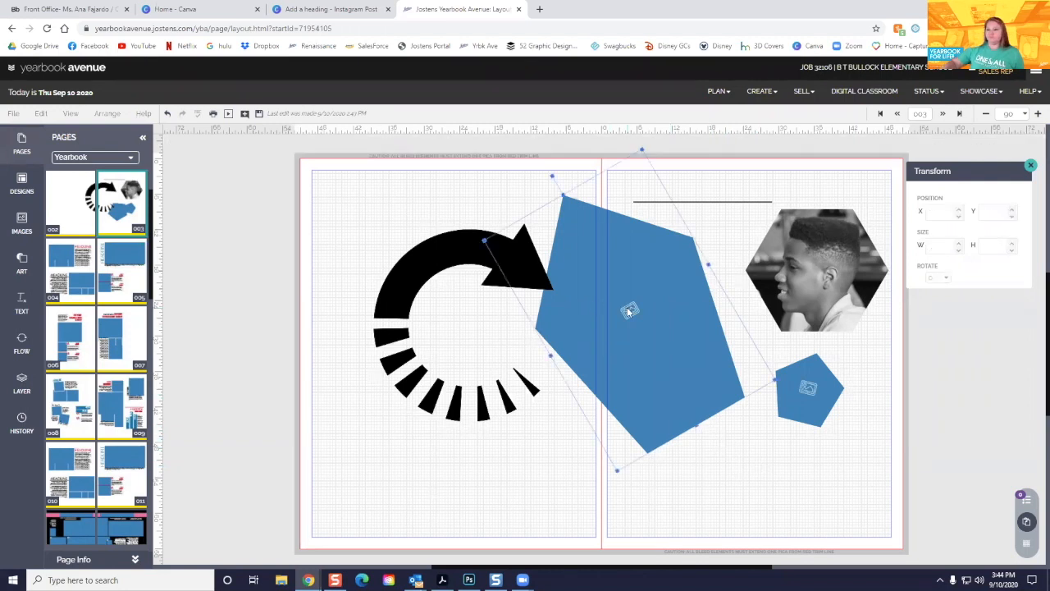
key(Delete)
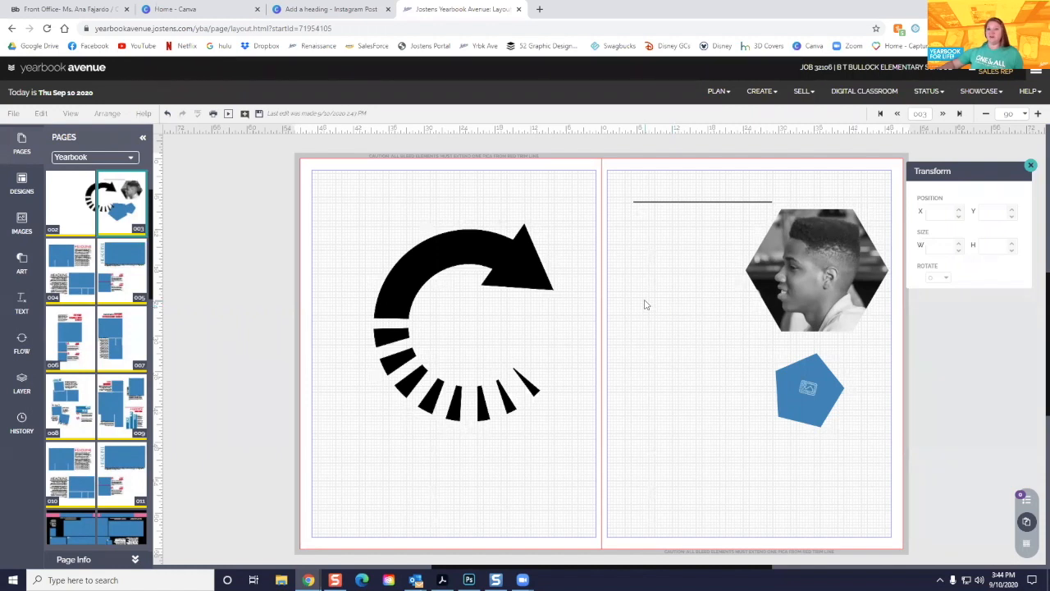
Attach the comment "Hey what is this kid doing. Zoom out so I can tell." to the hexagonal photo on page 003
click(836, 290)
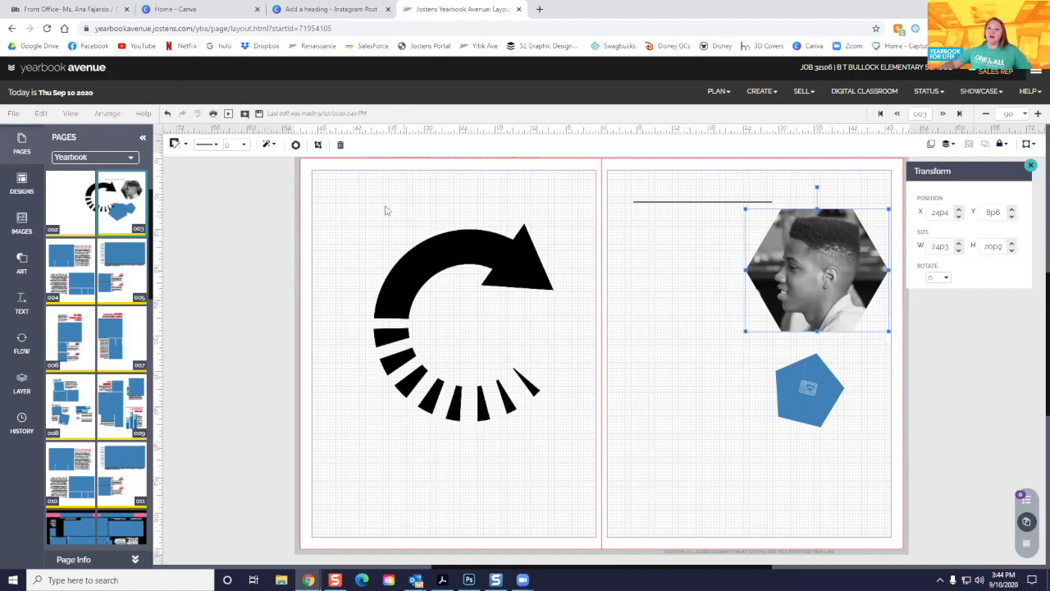
click(662, 254)
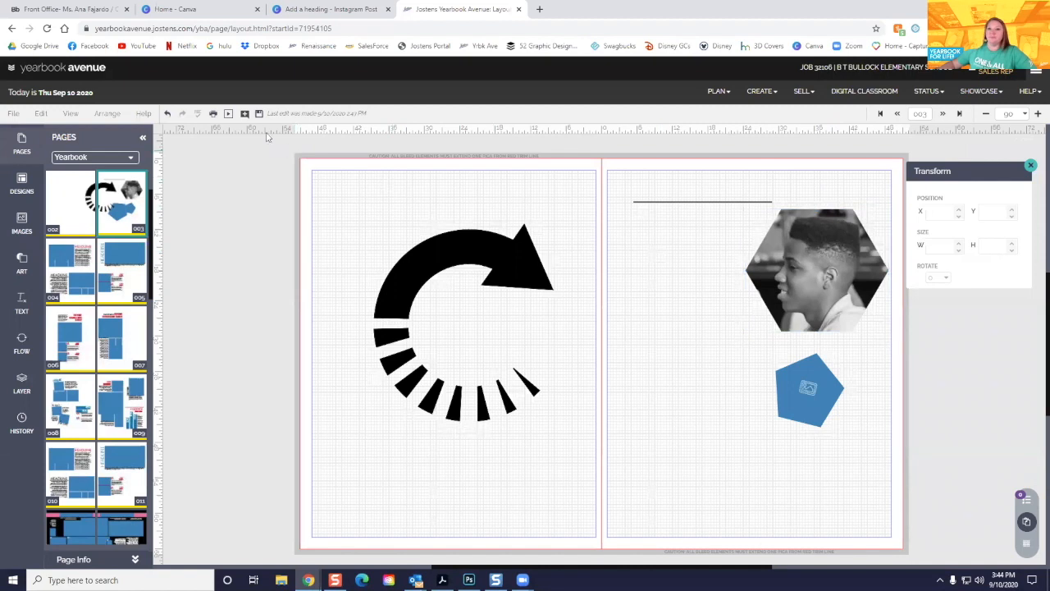
click(802, 237)
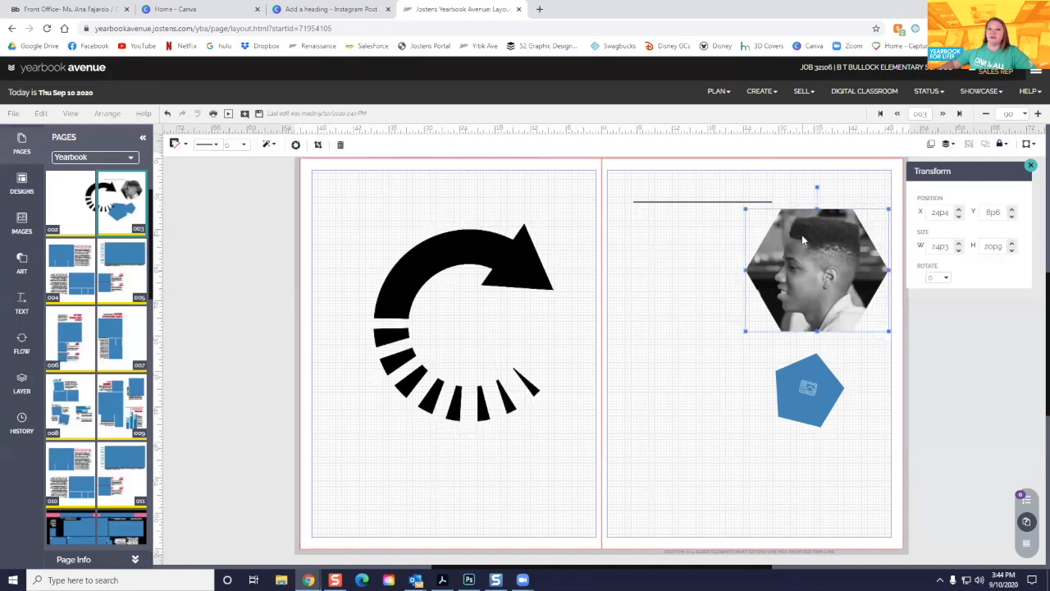
click(246, 115)
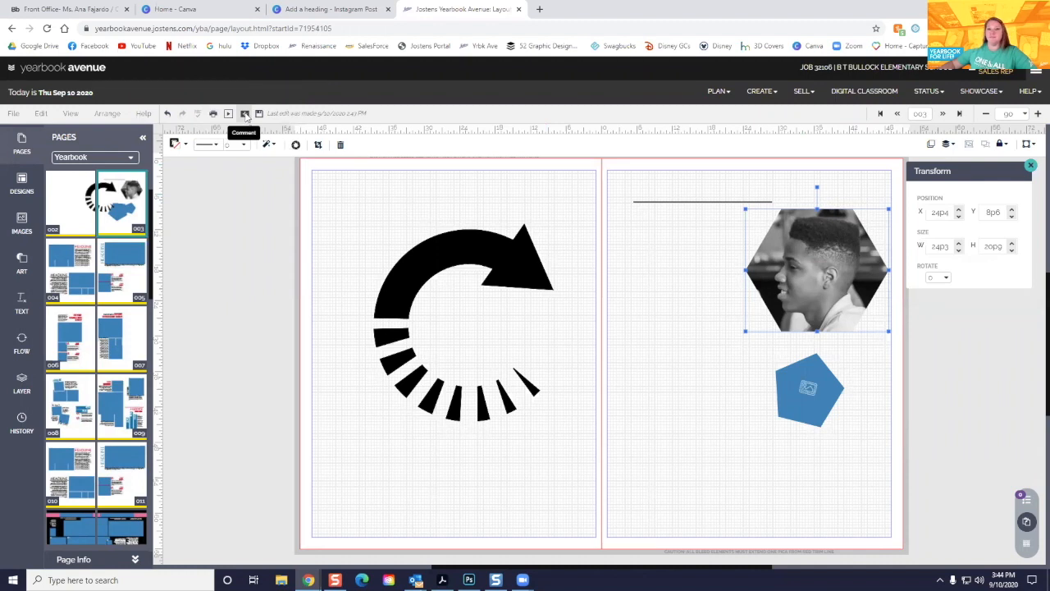
click(245, 115)
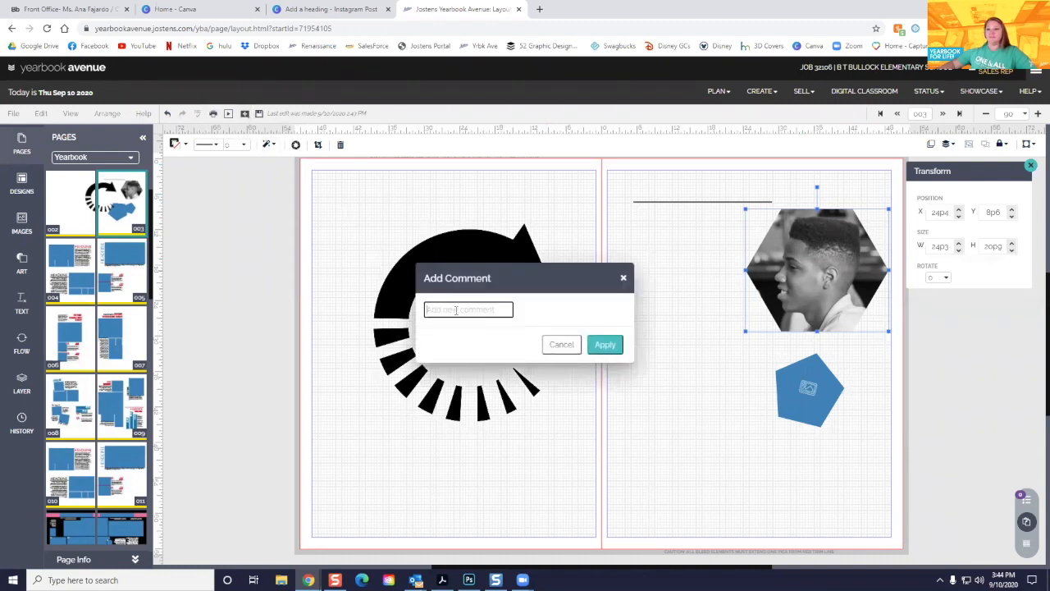
text(Hey wa)
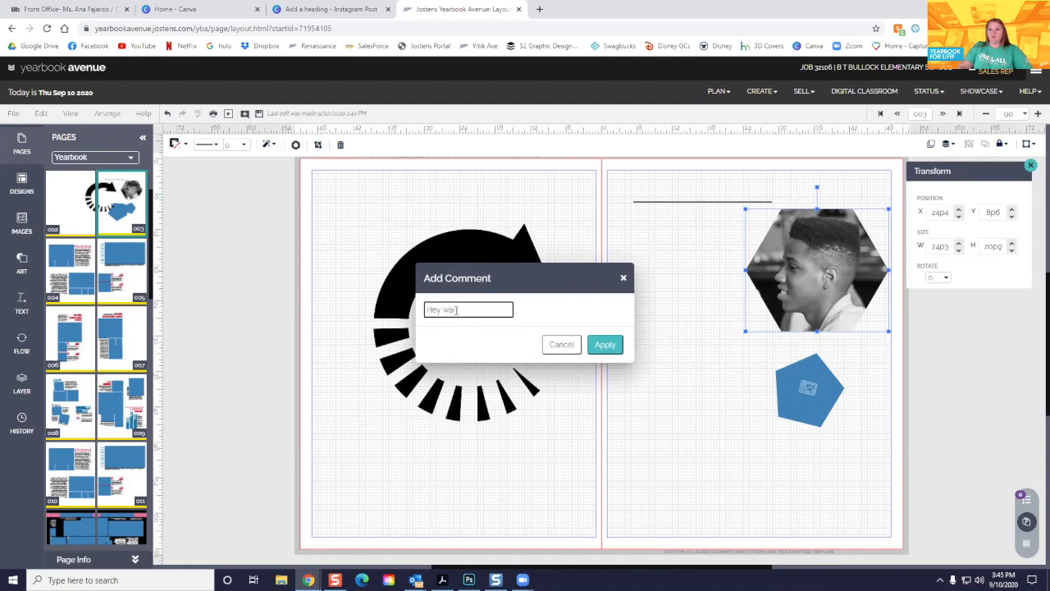
text( what is this kid doing. Zoom out)
text( so I can tell)
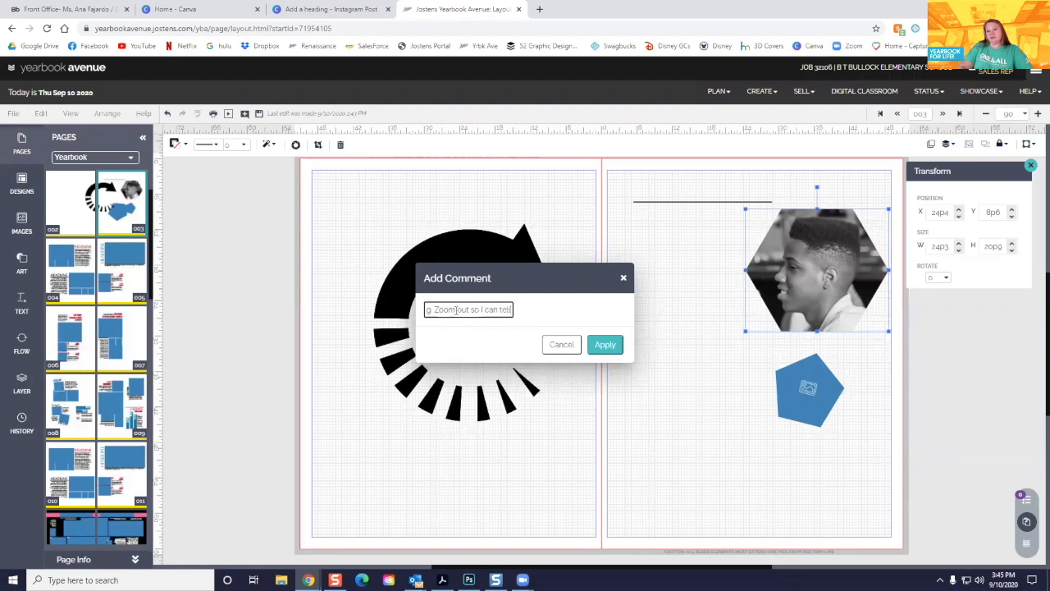
click(605, 345)
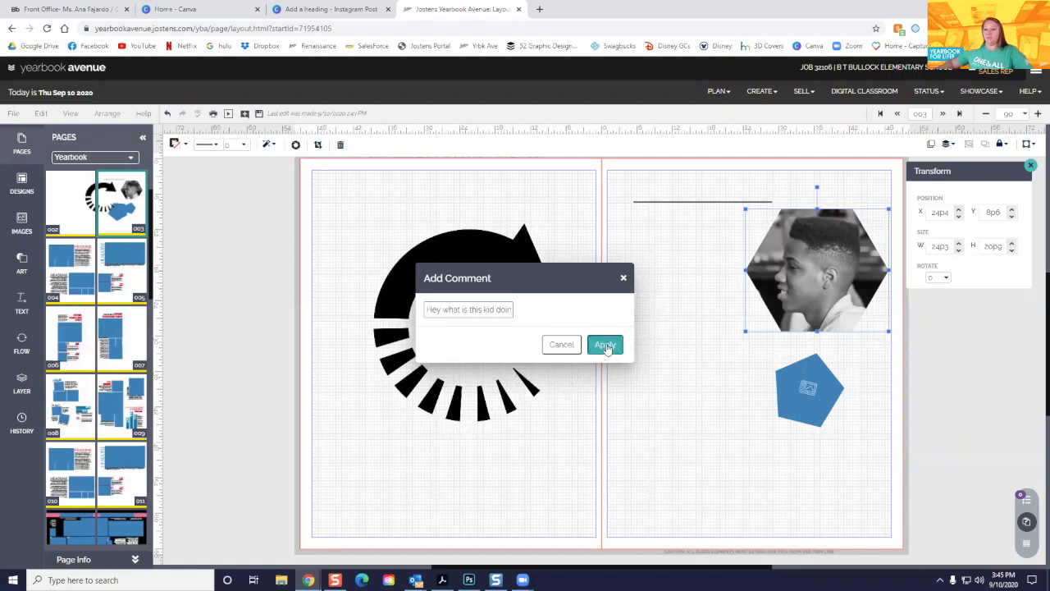
click(1032, 168)
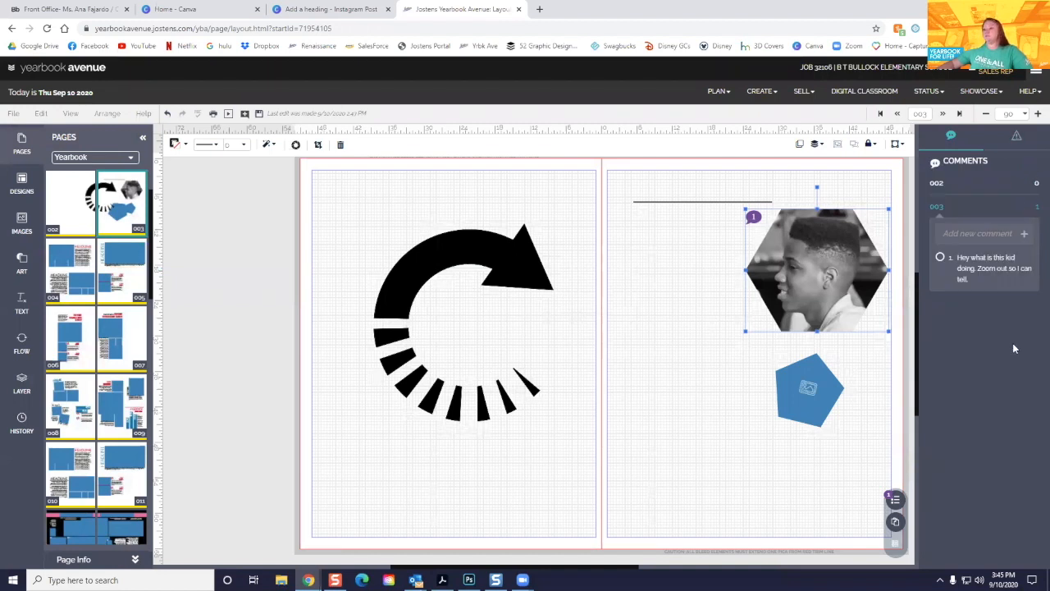
Hide and reshow the comments, and read the one attached to the hexagonal photo
click(895, 498)
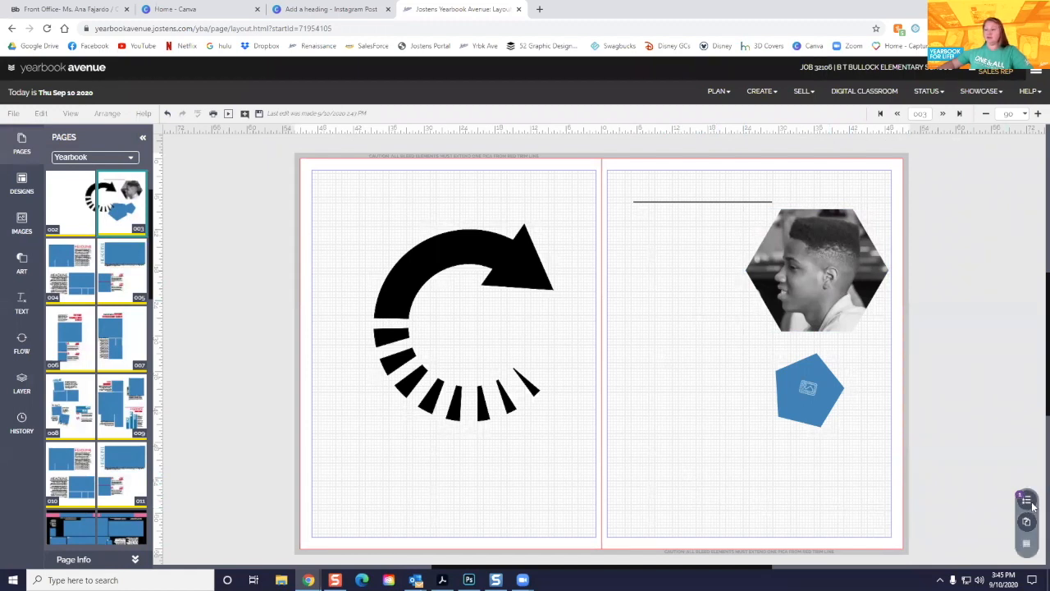
click(1027, 500)
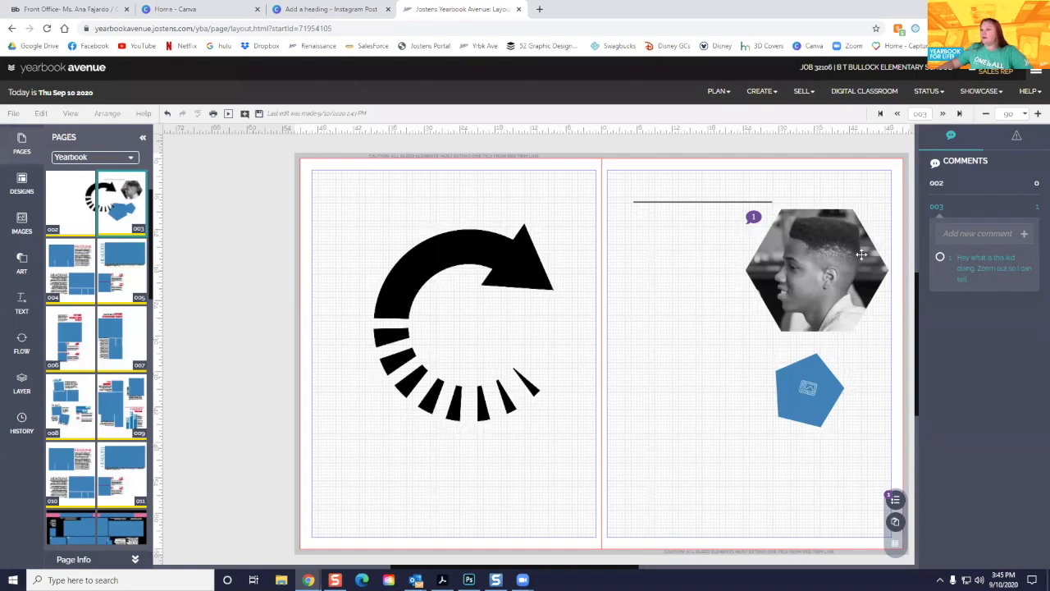
click(753, 217)
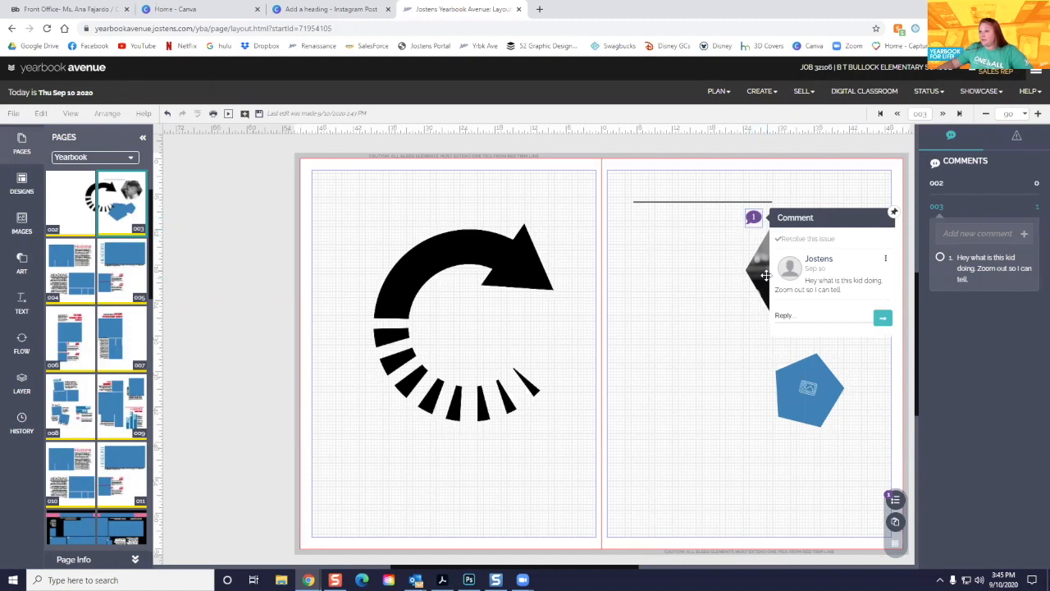
click(762, 277)
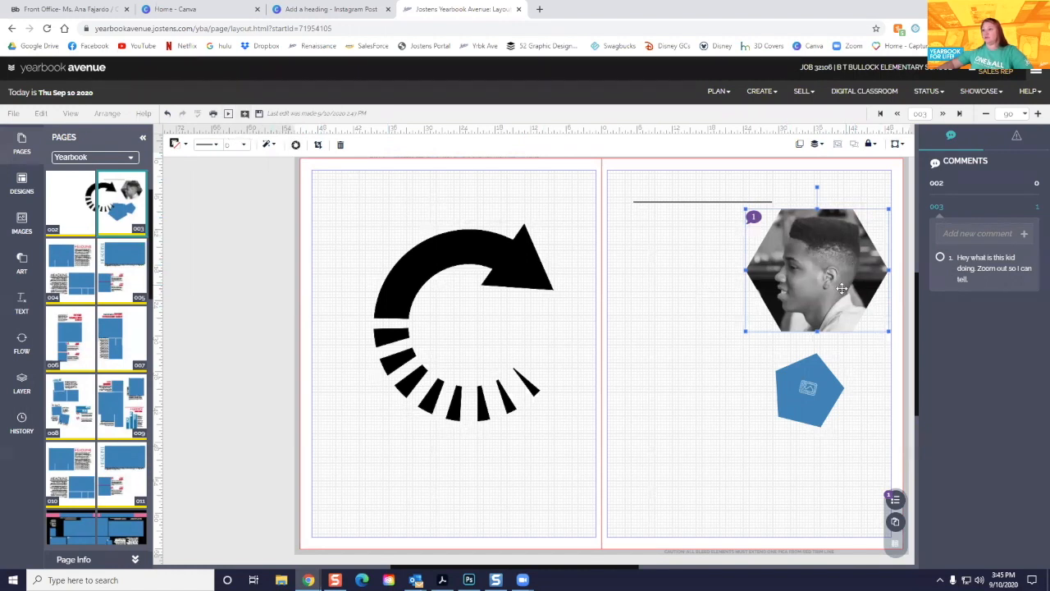
Add the comment "he's eating. I'll zoom out." to page 003 and mark the first comment as resolved
click(976, 239)
text(he's eating. I)
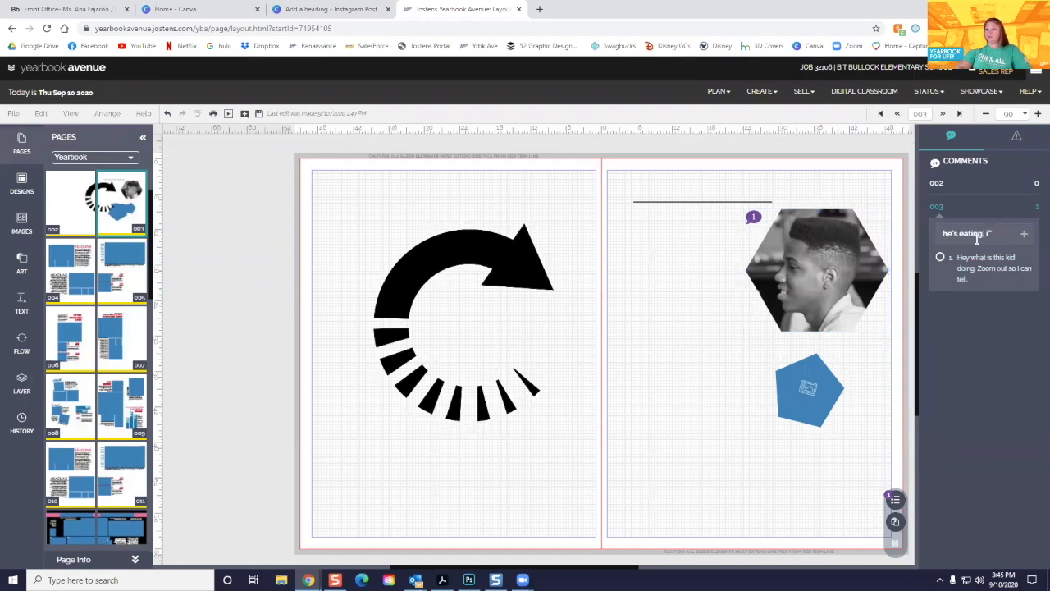
text('ll zoom out.)
key(Return)
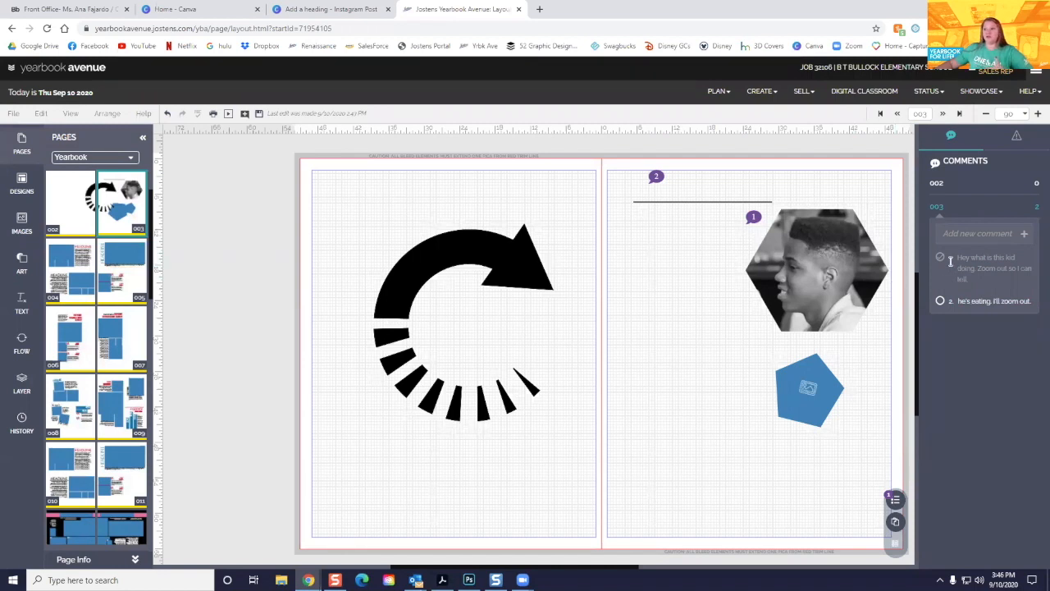
Shrink and reposition the picture inside the hexagon to include the boy's raised hand and the food, and save the spread
click(814, 261)
double_click(814, 261)
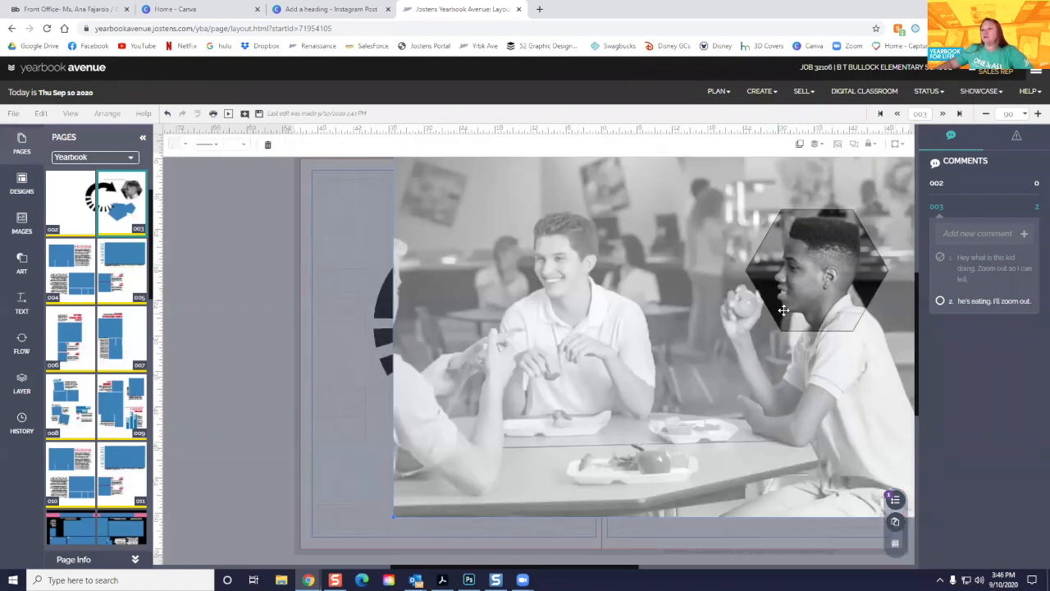
drag(394, 514, 672, 328)
drag(816, 261, 754, 302)
click(703, 456)
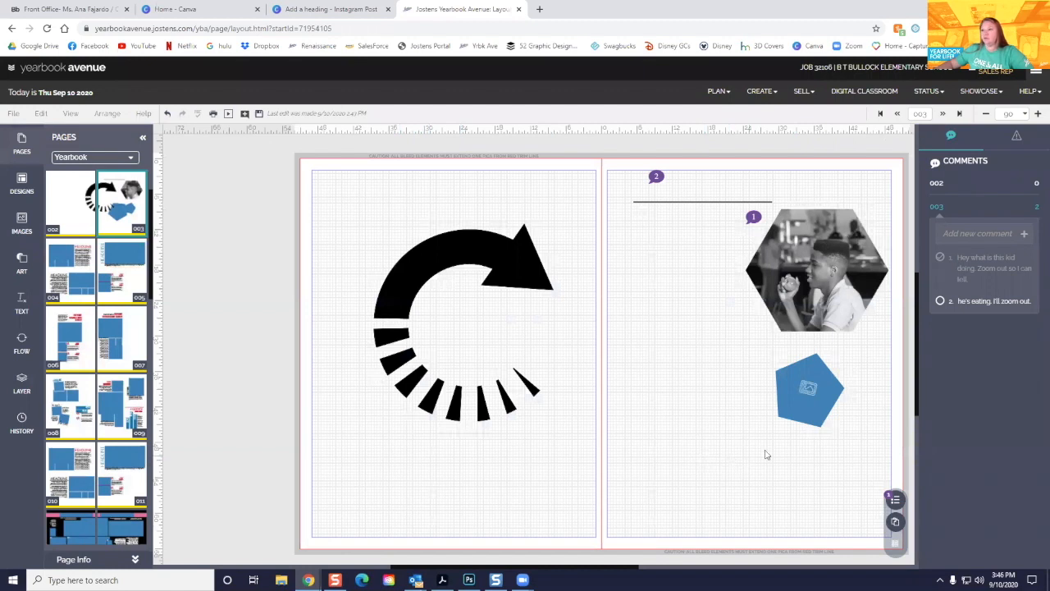
click(258, 113)
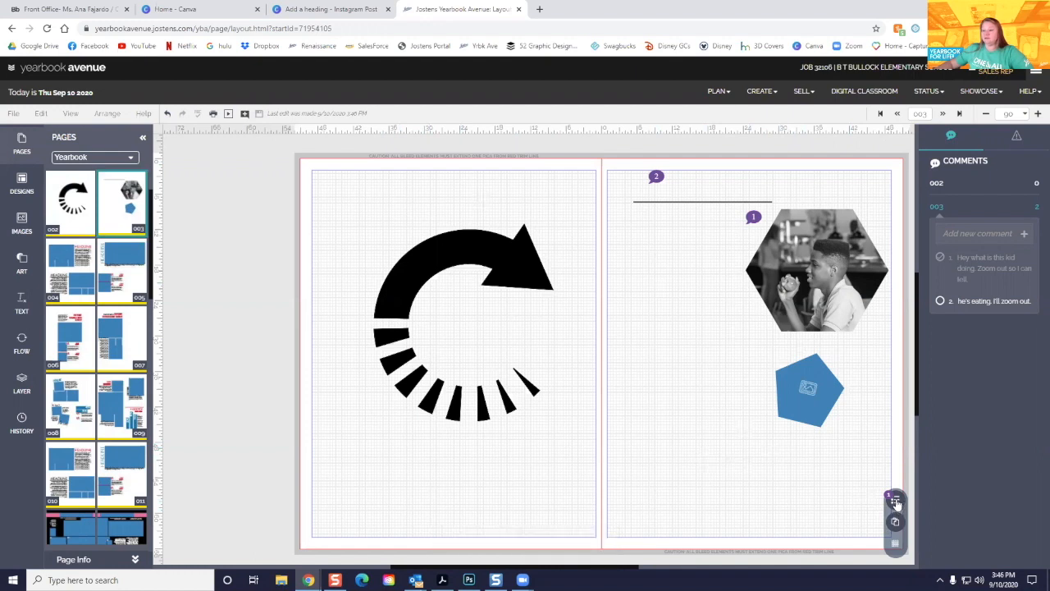
Hide the comments on the spread and show them again
click(895, 501)
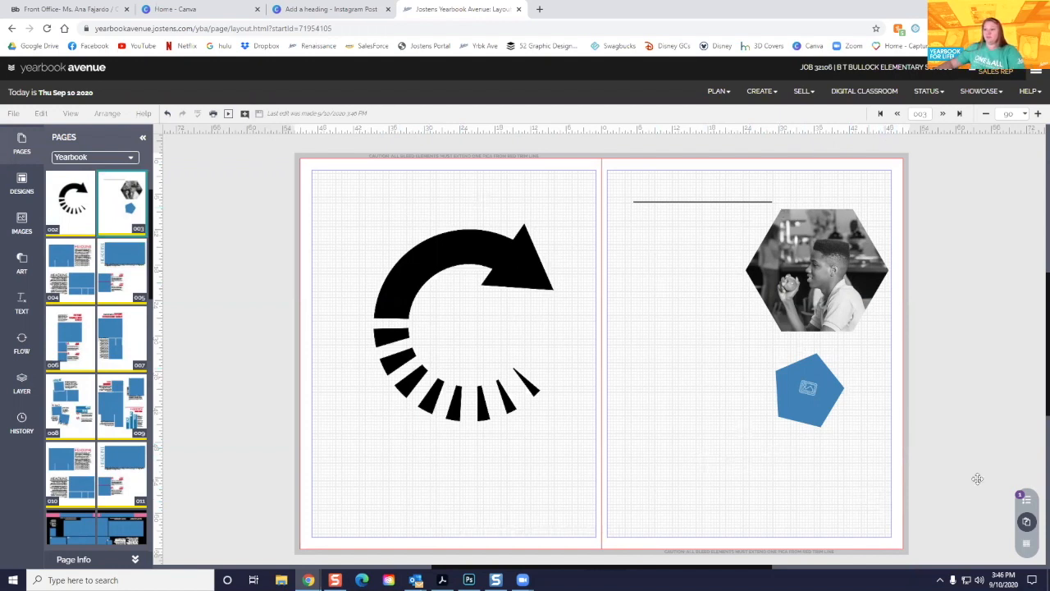
click(1026, 500)
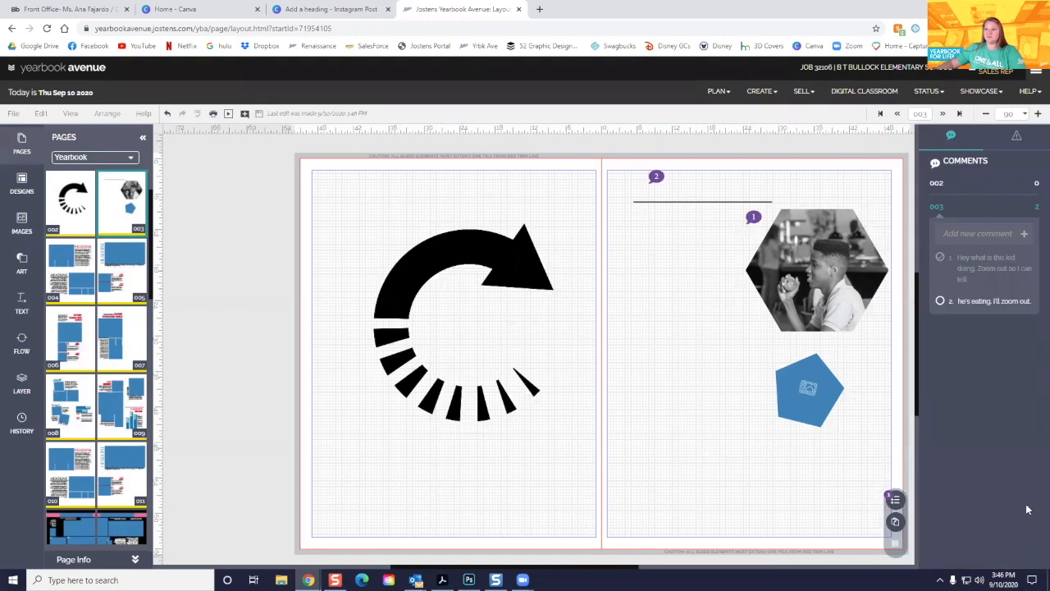
Mark the second comment on page 003 as resolved and hide the comments
click(939, 301)
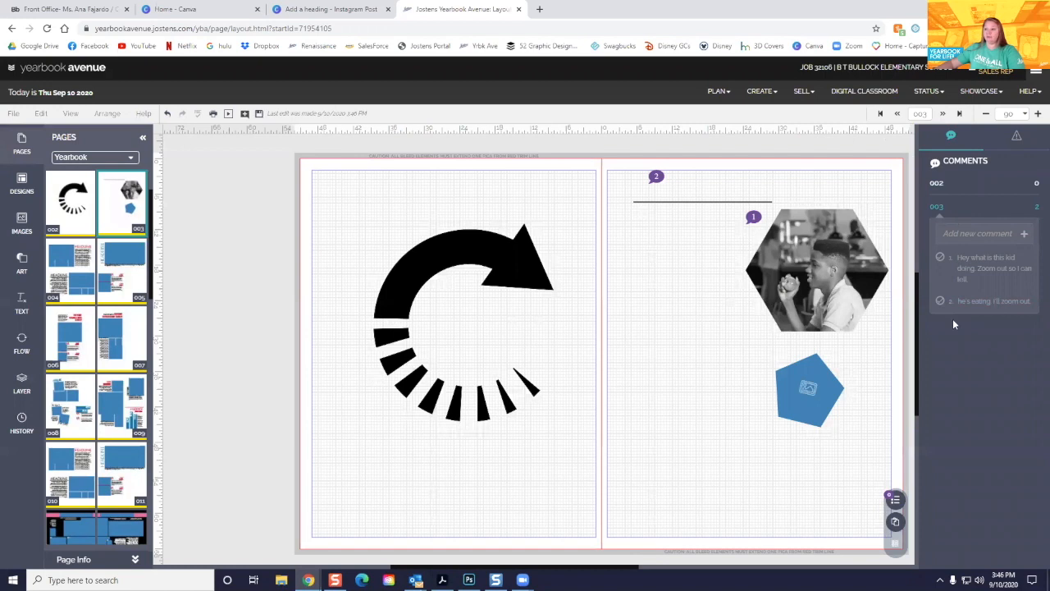
click(897, 501)
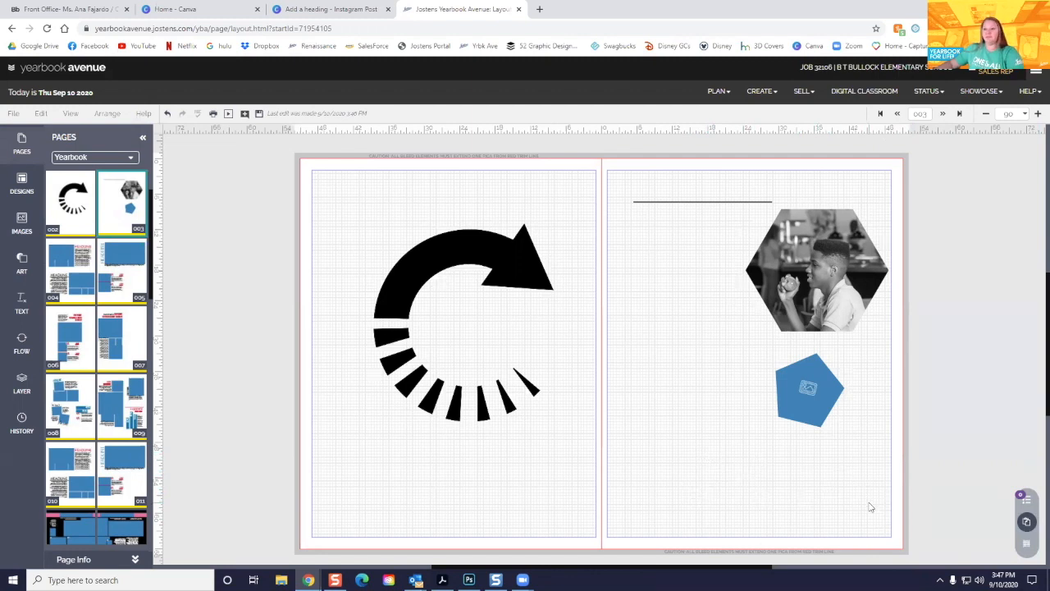
Delete all the elements from the page 002–003 spread and save the empty spread
drag(879, 511, 367, 167)
key(Delete)
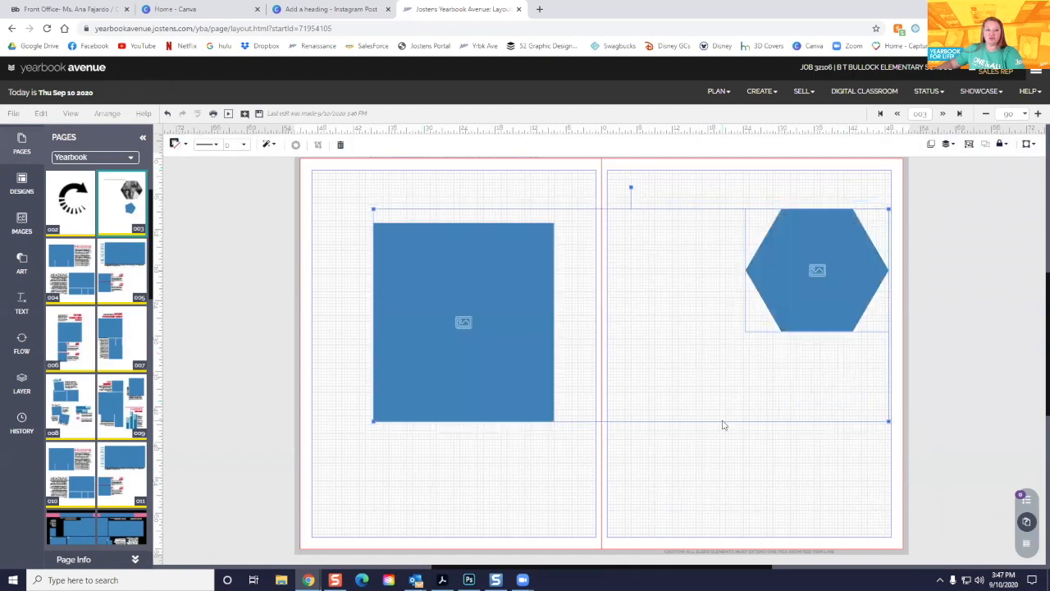
key(Delete)
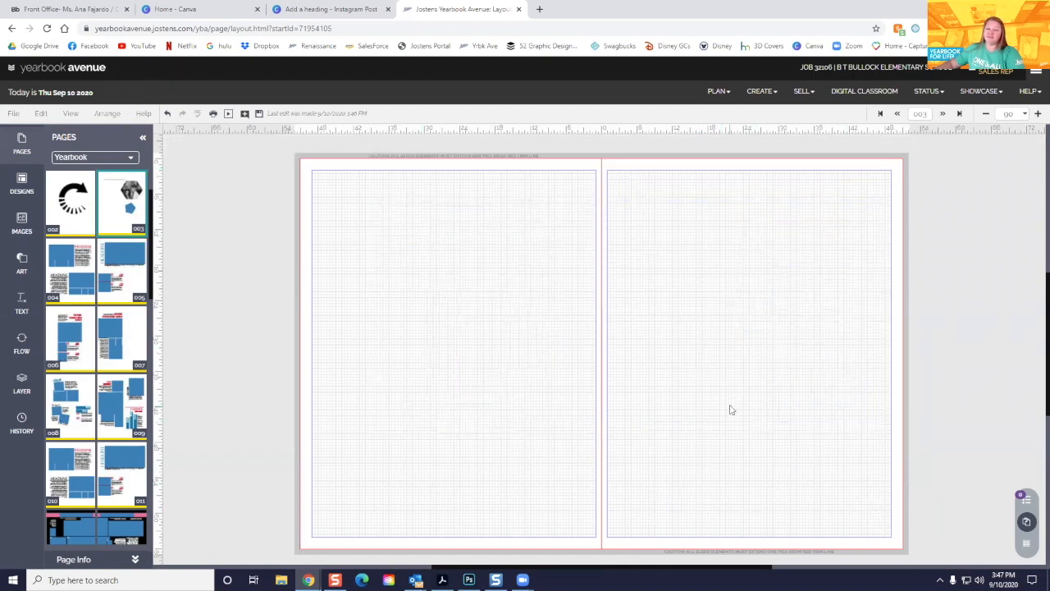
click(259, 114)
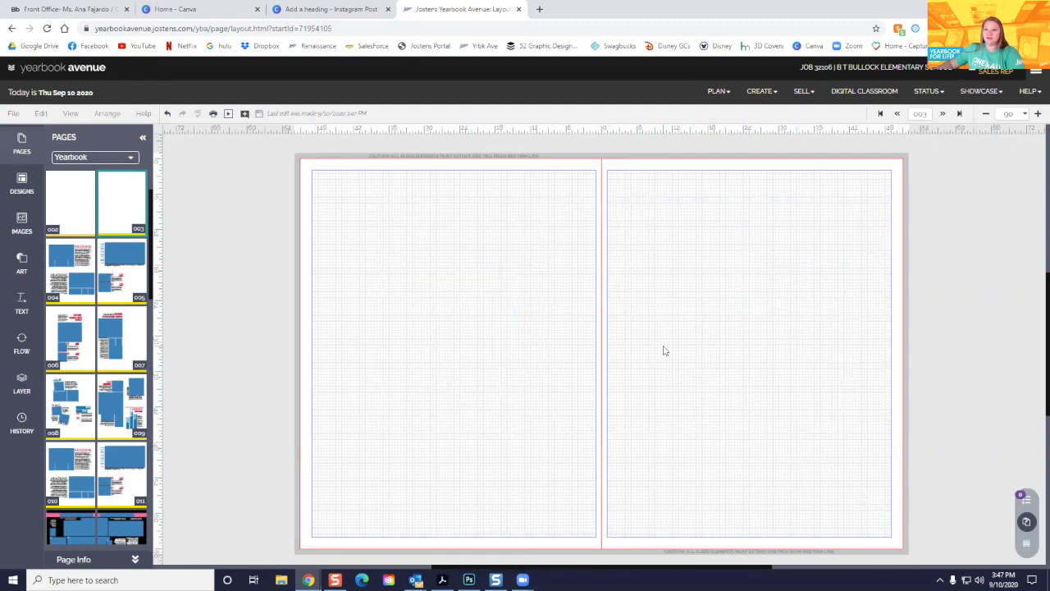
Show the page design templates of the Limitless theme
click(24, 187)
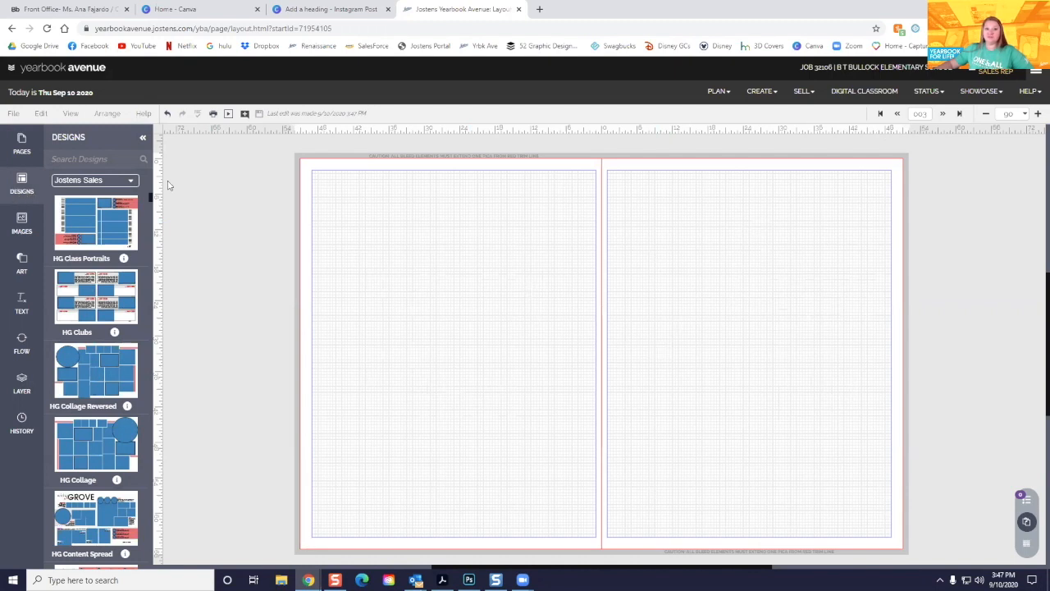
click(121, 183)
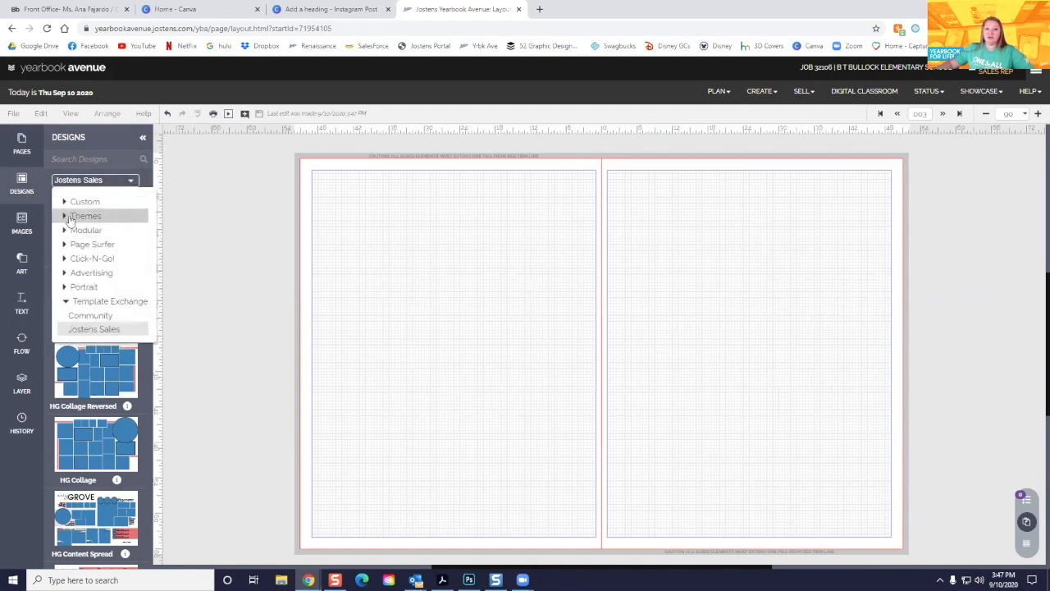
click(85, 215)
scroll(90, 243, down, 5)
scroll(100, 279, up, 4)
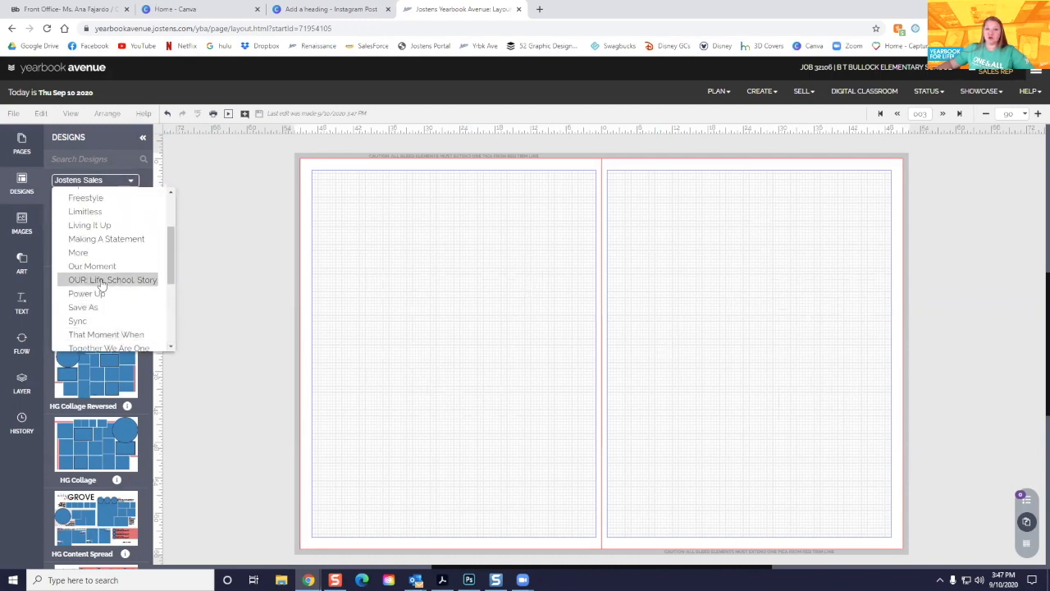
click(94, 266)
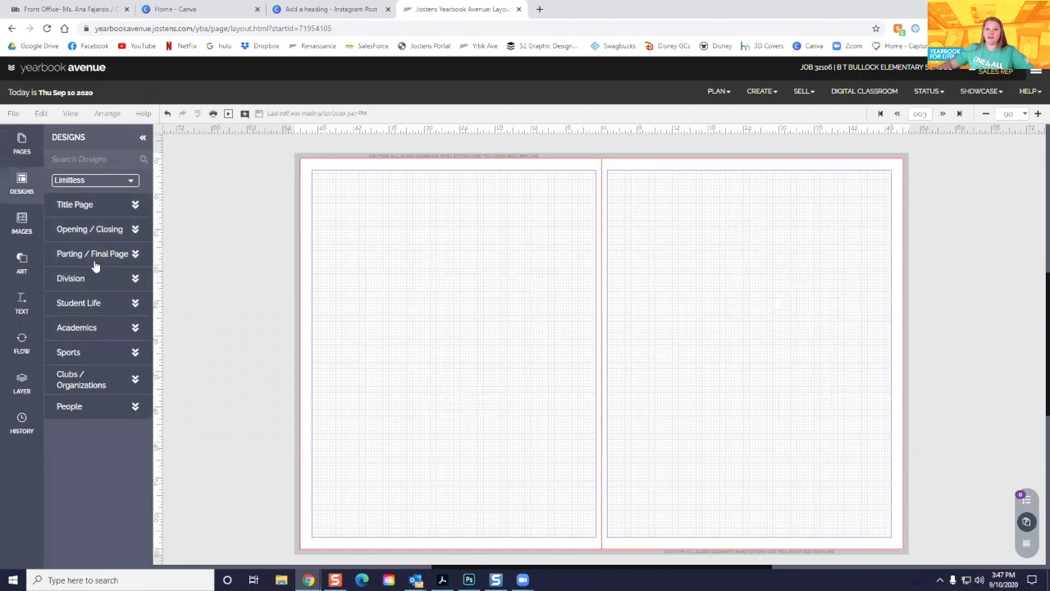
Browse the Limitless design categories and place Sports template 001014 on the empty spread
click(134, 206)
click(135, 304)
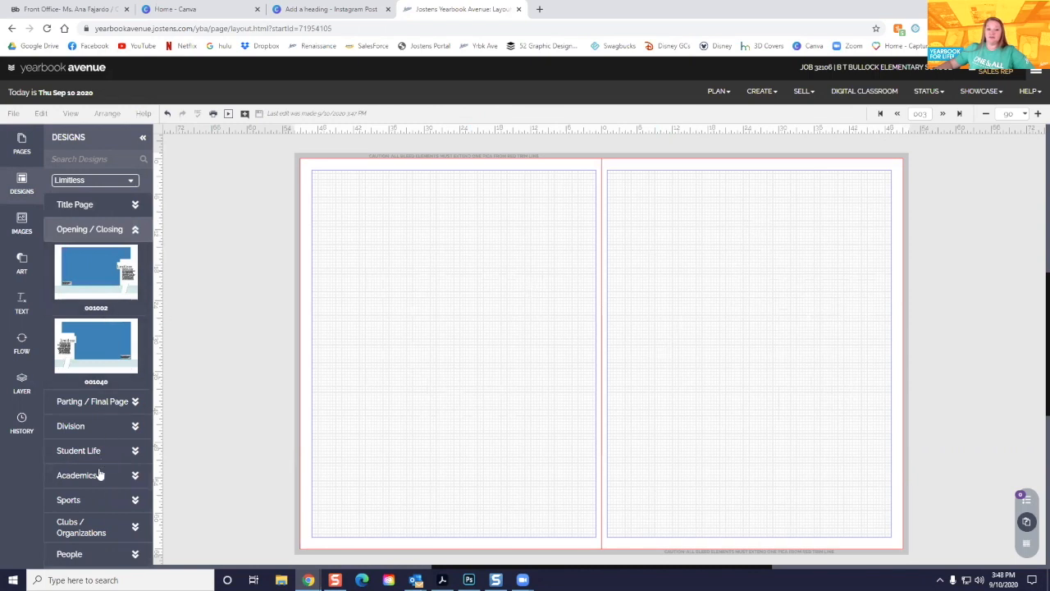
click(69, 503)
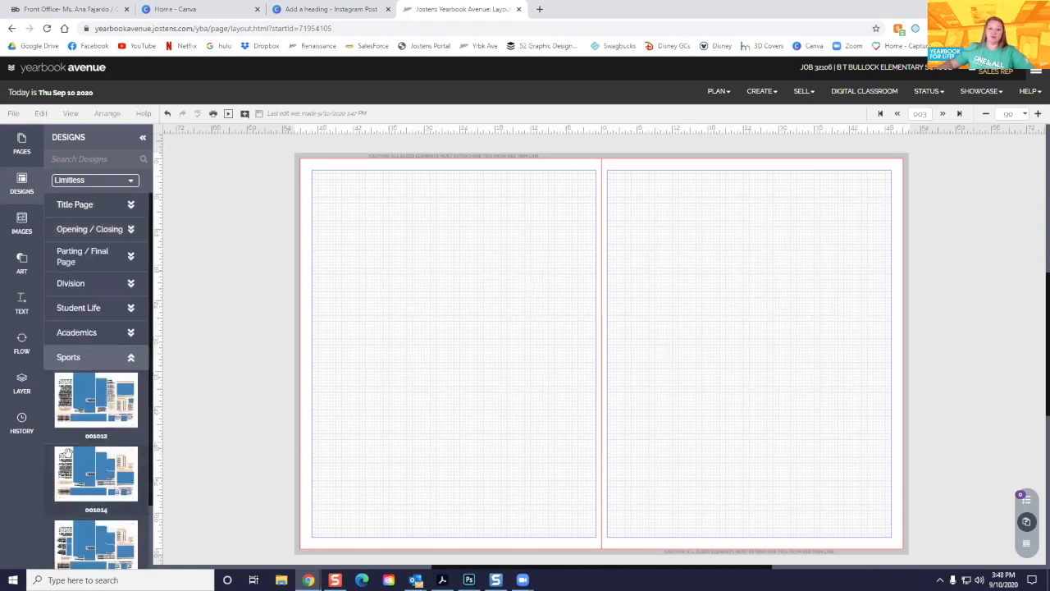
drag(69, 482, 447, 371)
click(504, 358)
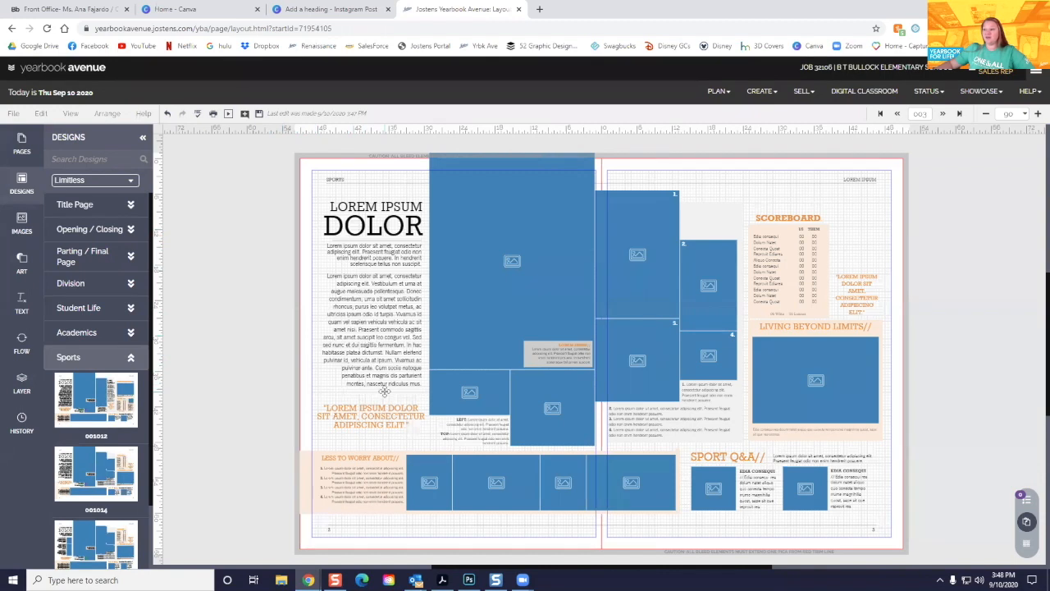
Apply the PRACTICE 123 style to the main body text and the "Anything you want to." style to the DOLOR headline
click(388, 327)
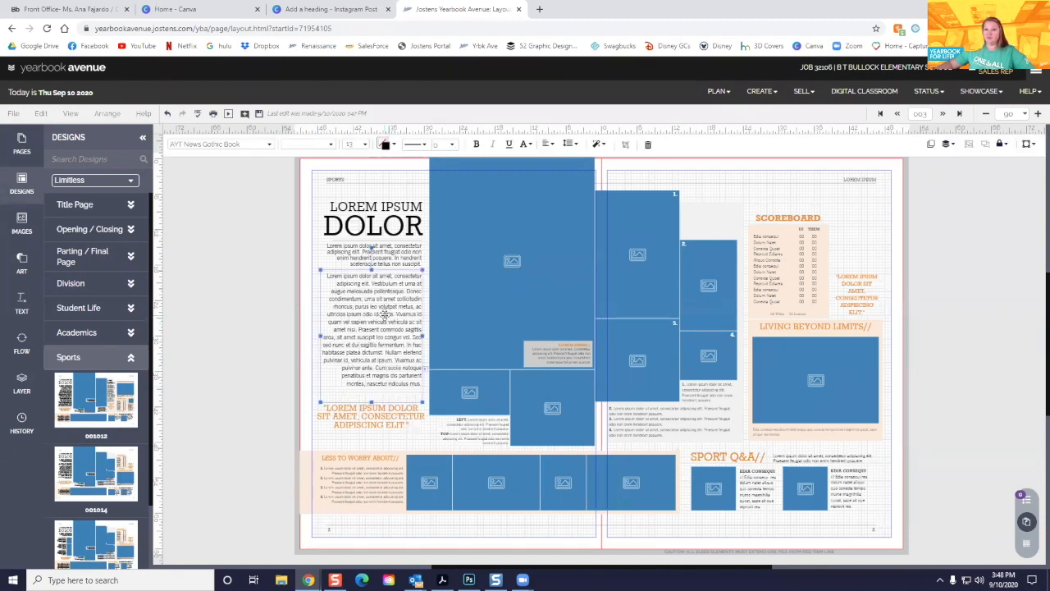
click(328, 144)
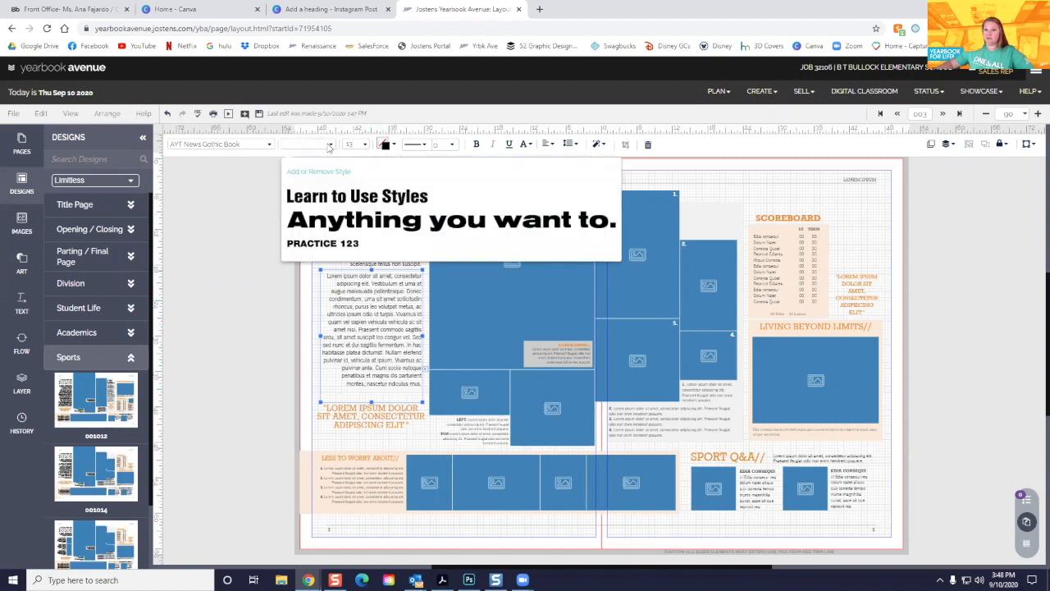
click(325, 243)
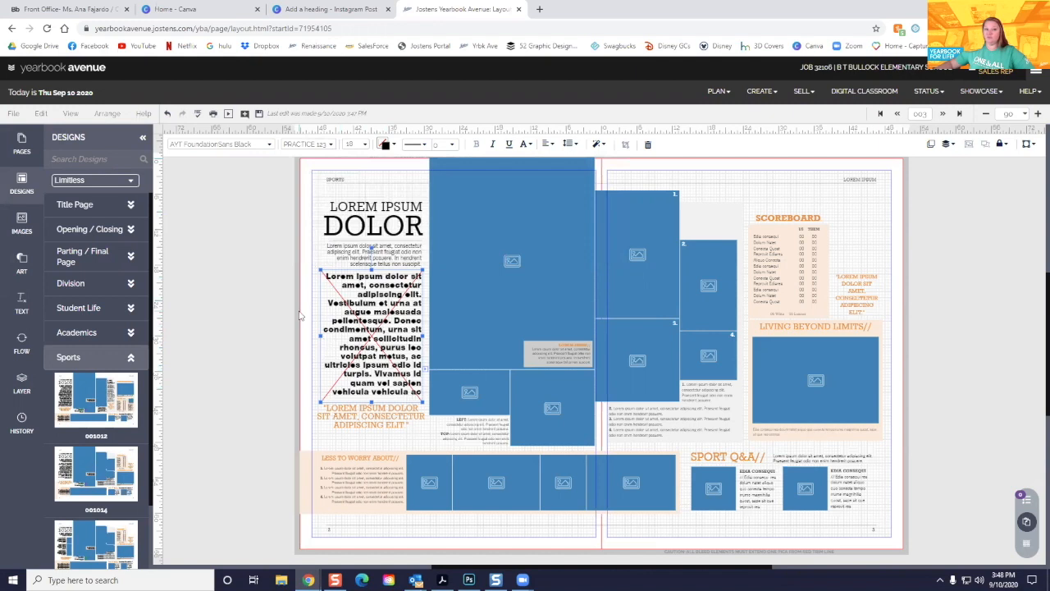
click(368, 227)
click(336, 144)
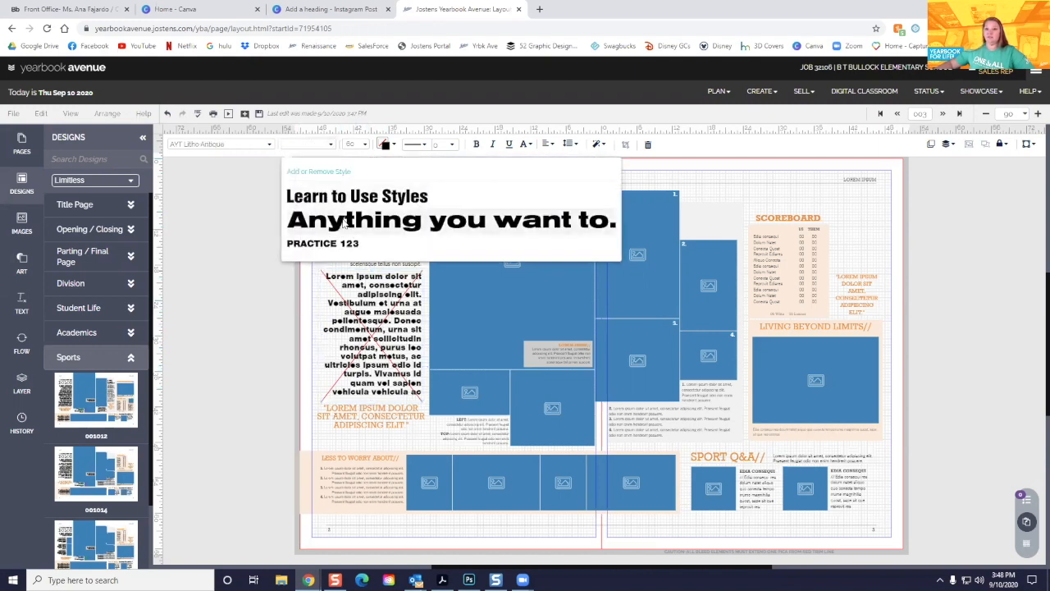
click(341, 220)
click(268, 282)
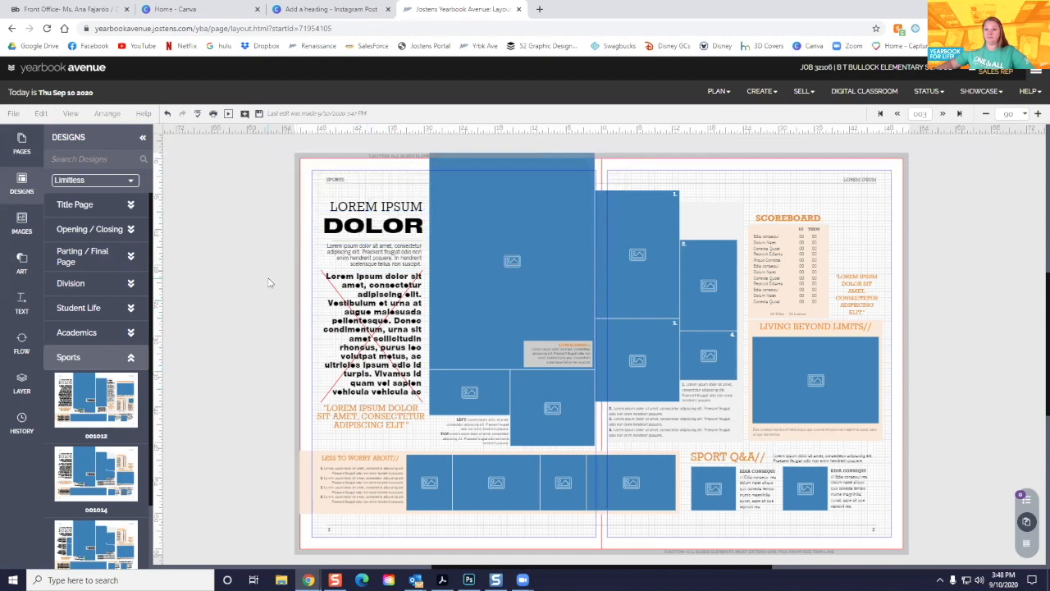
Apply the "Learn to Use Styles" text style to the orange quote below the body text
click(365, 412)
click(309, 147)
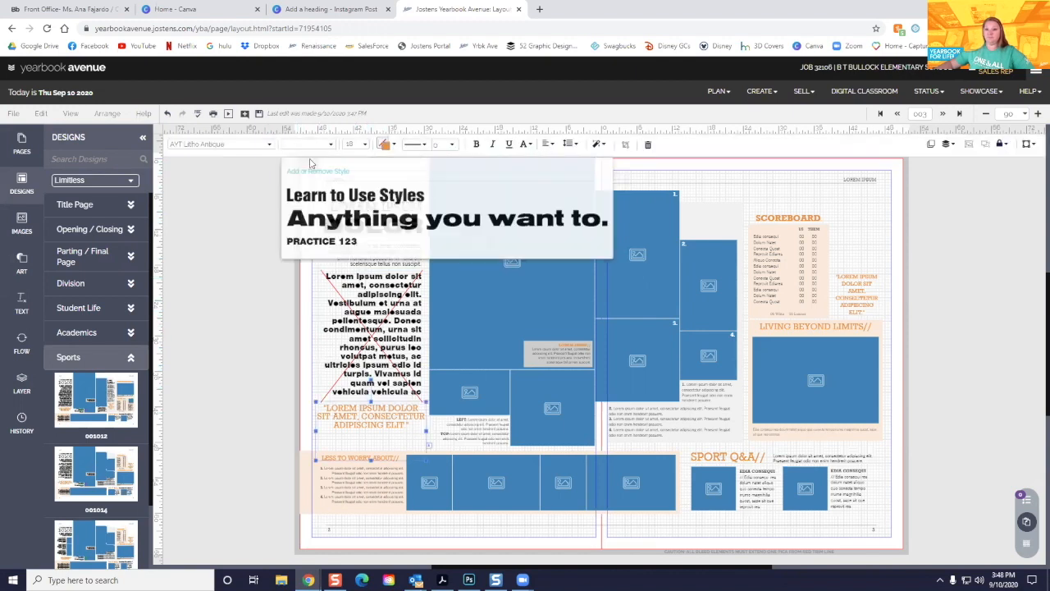
click(349, 197)
click(248, 336)
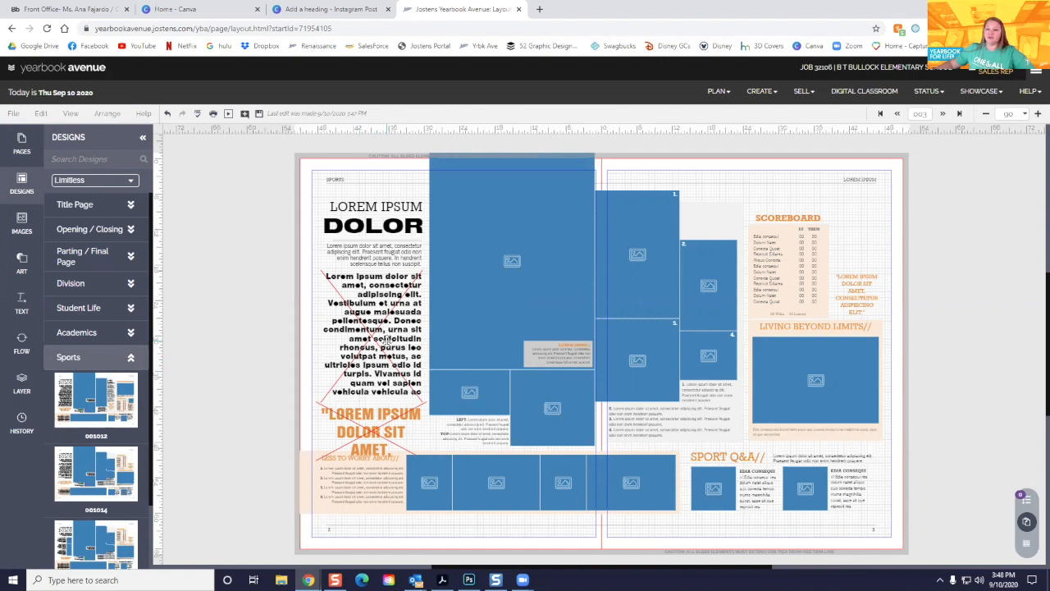
Shorten the body text box from its lower edge and set its font size to 12
click(386, 343)
mouse_move(371, 402)
mouse_down()
mouse_move(377, 546)
mouse_move(374, 386)
mouse_up()
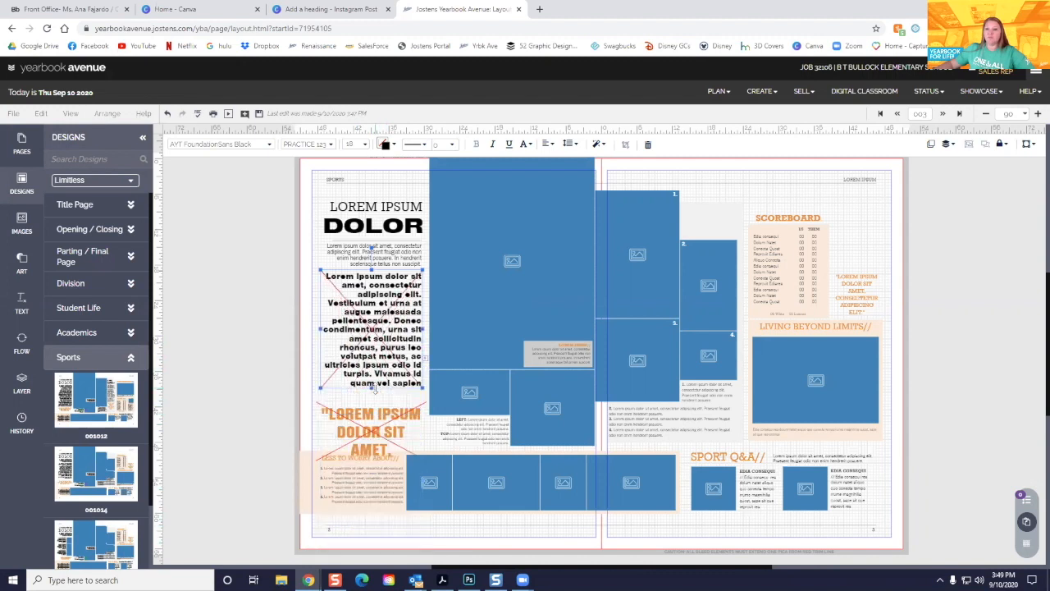
click(365, 145)
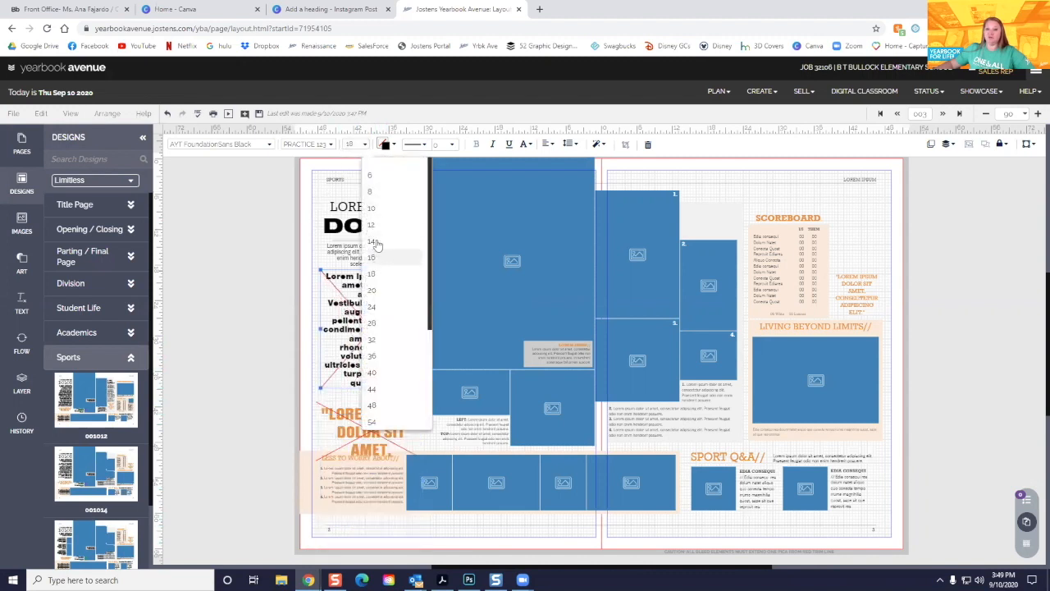
click(379, 226)
click(297, 332)
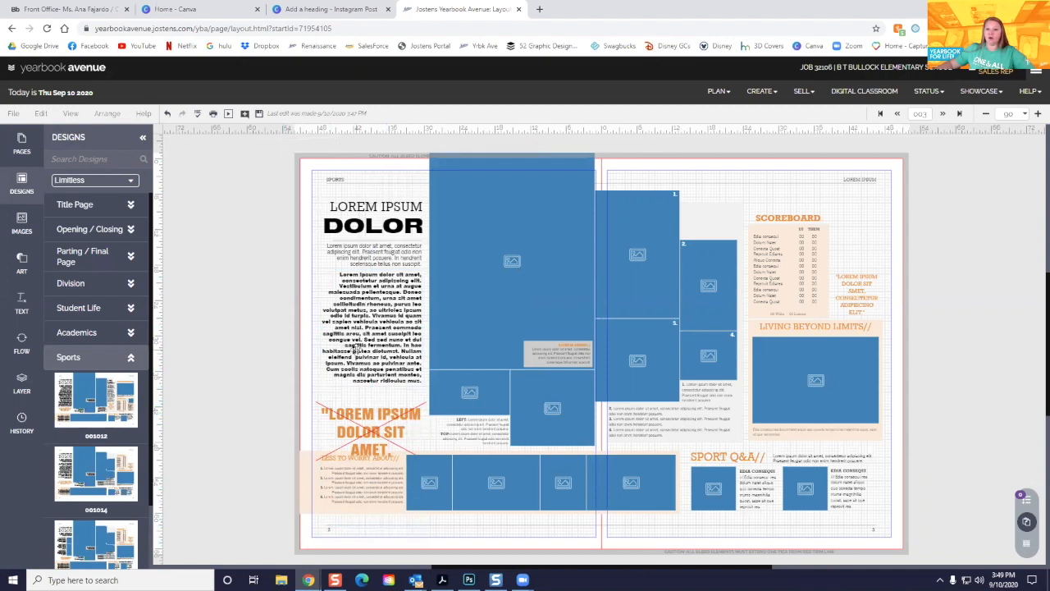
Undo the body text's font size change and cut the text so it ends with "Vivamus id quam"
key(ctrl+z)
key(ctrl+z)
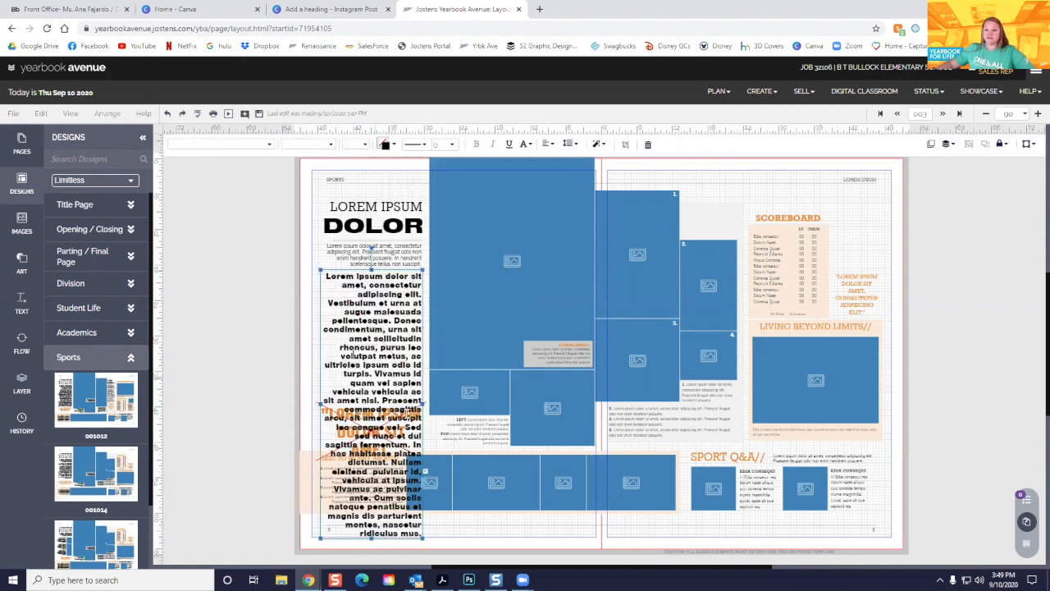
key(ctrl+z)
click(219, 344)
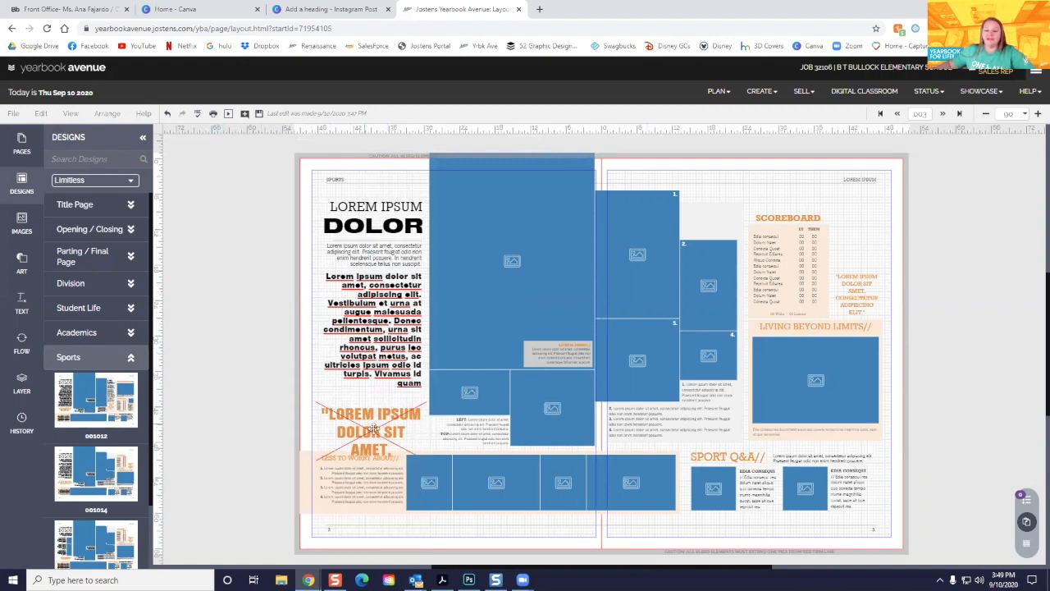
Move the orange quote up, set its font size to 28 and fit its box to the column above "Less to worry about//"
click(396, 428)
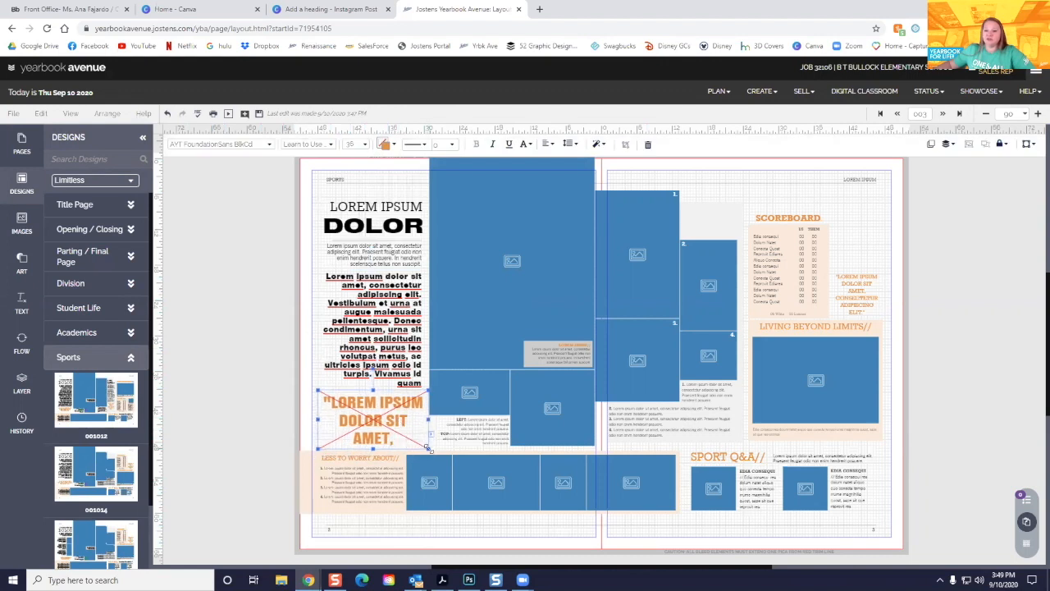
drag(426, 447, 460, 449)
mouse_move(389, 449)
mouse_down()
mouse_move(389, 476)
mouse_move(389, 437)
mouse_up()
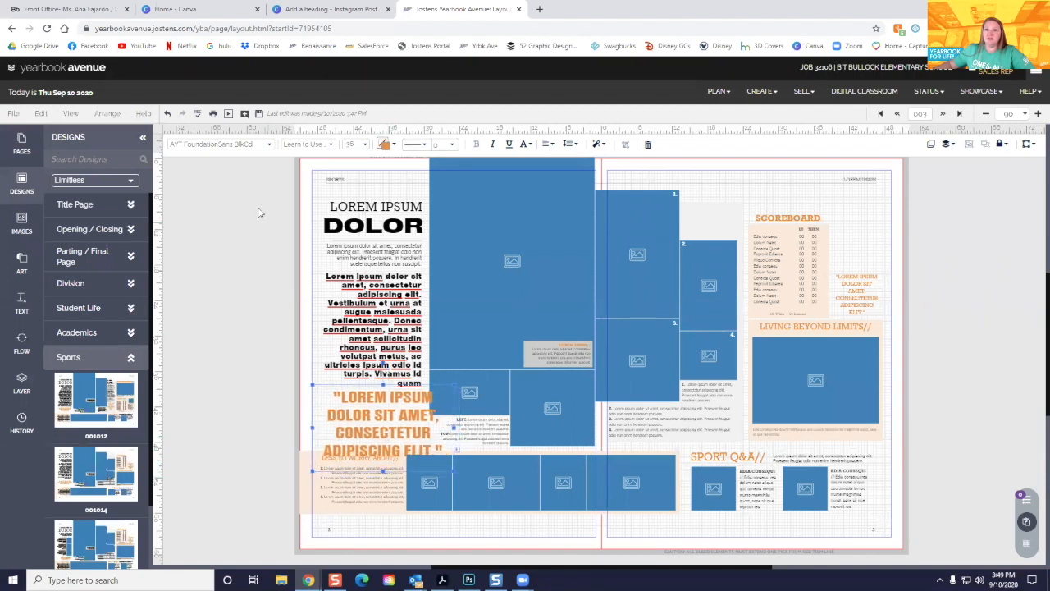
click(365, 144)
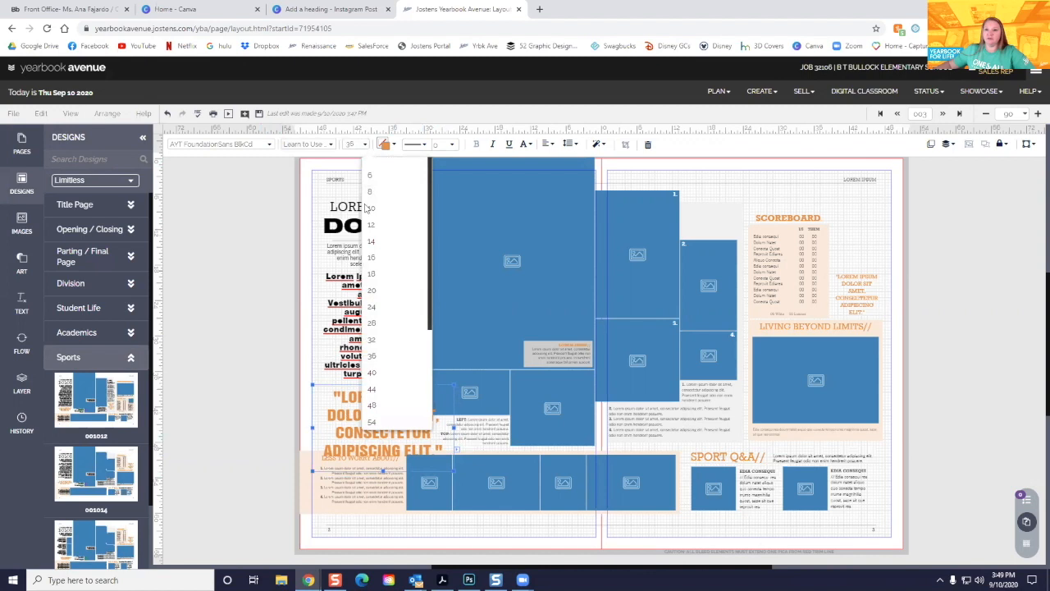
click(386, 291)
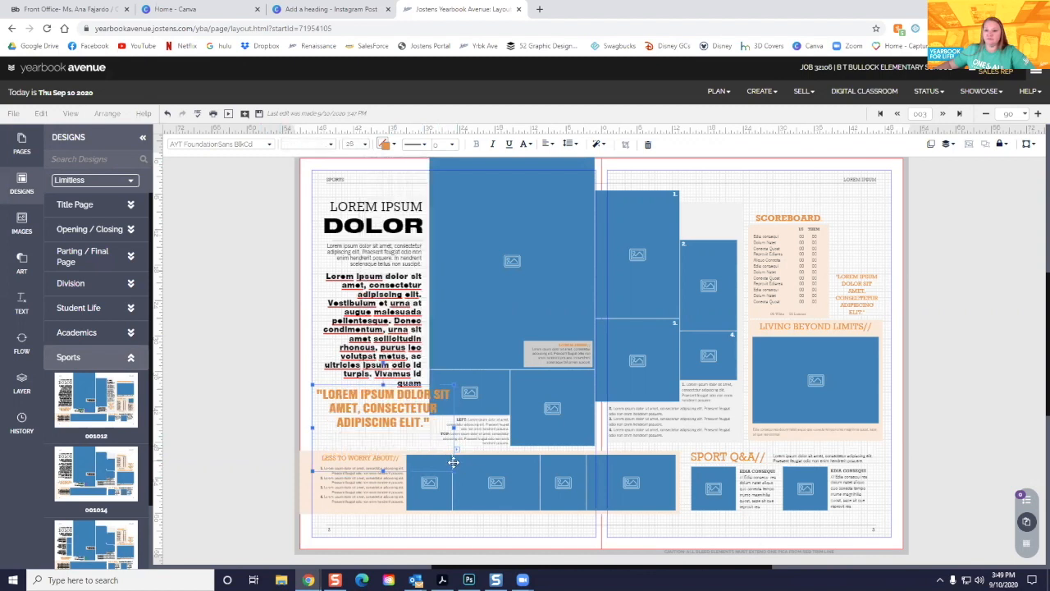
drag(450, 451, 425, 451)
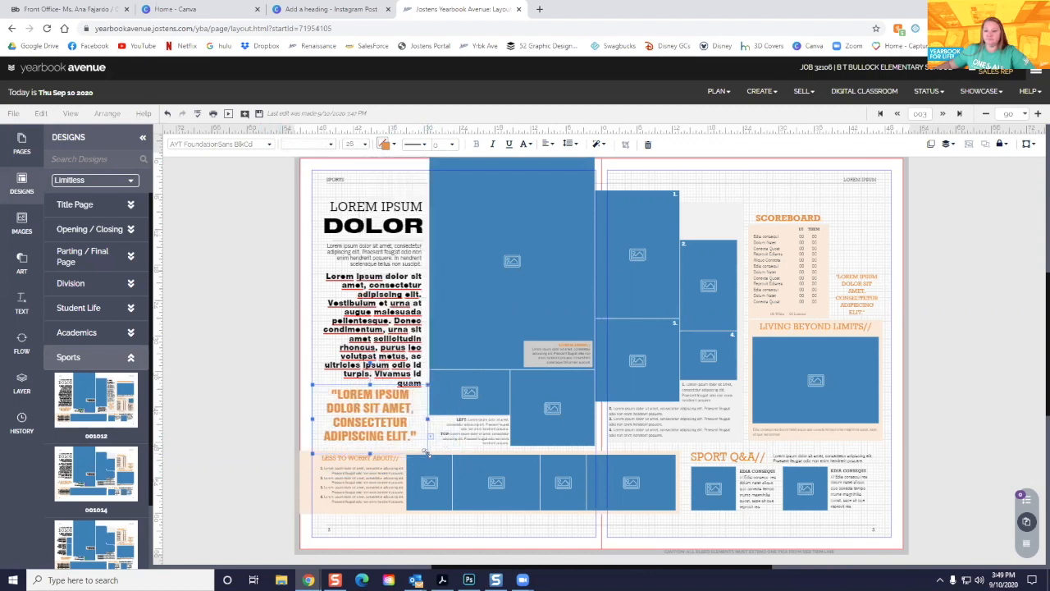
click(262, 420)
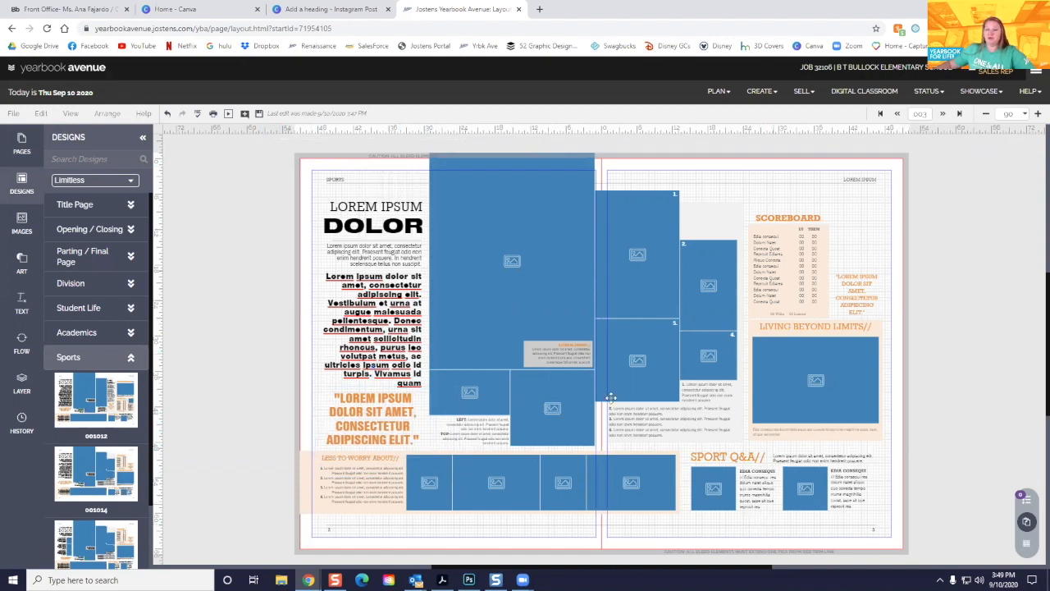
Bring up the color-based selection tool for the spread and set its context to All
click(37, 115)
mouse_move(100, 303)
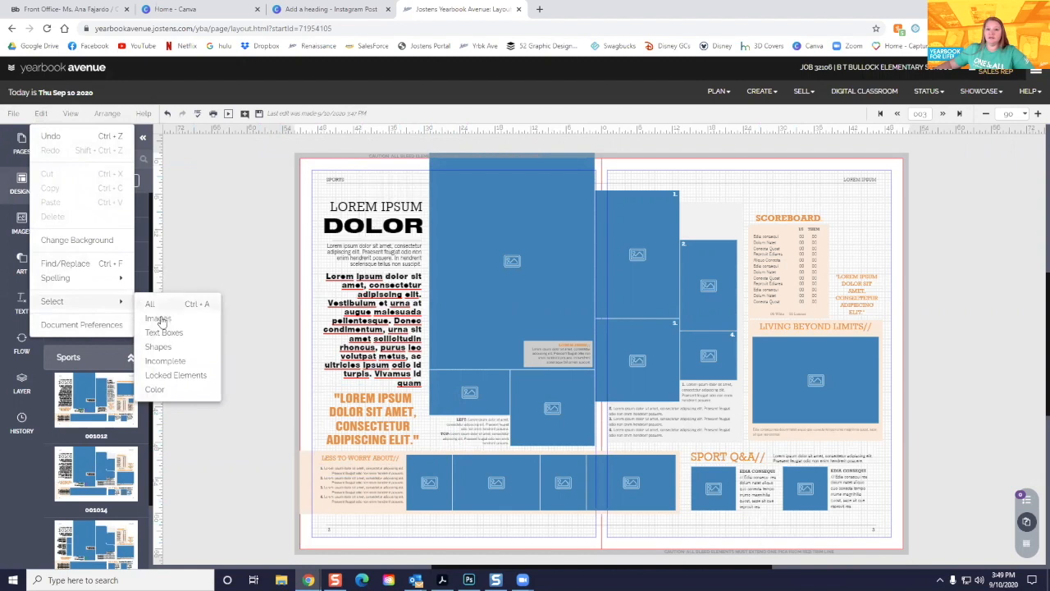
click(174, 392)
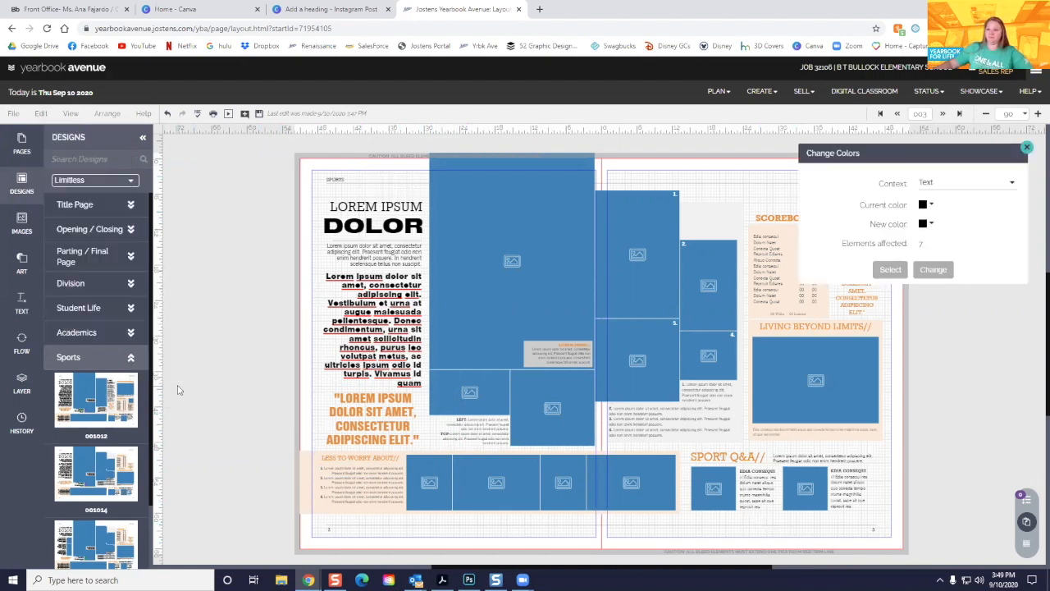
drag(842, 164, 493, 220)
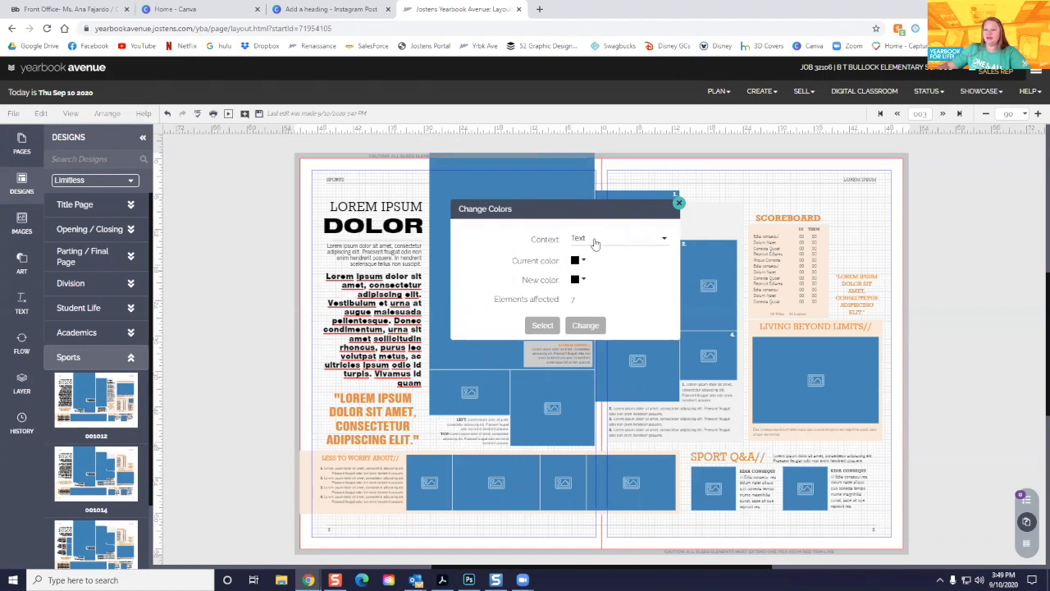
click(666, 239)
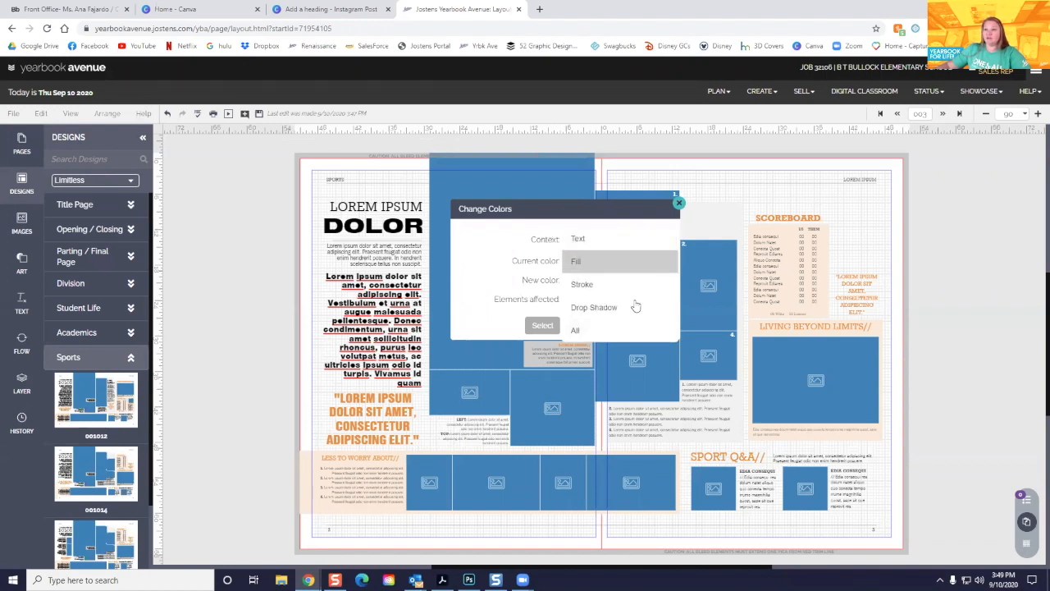
click(627, 329)
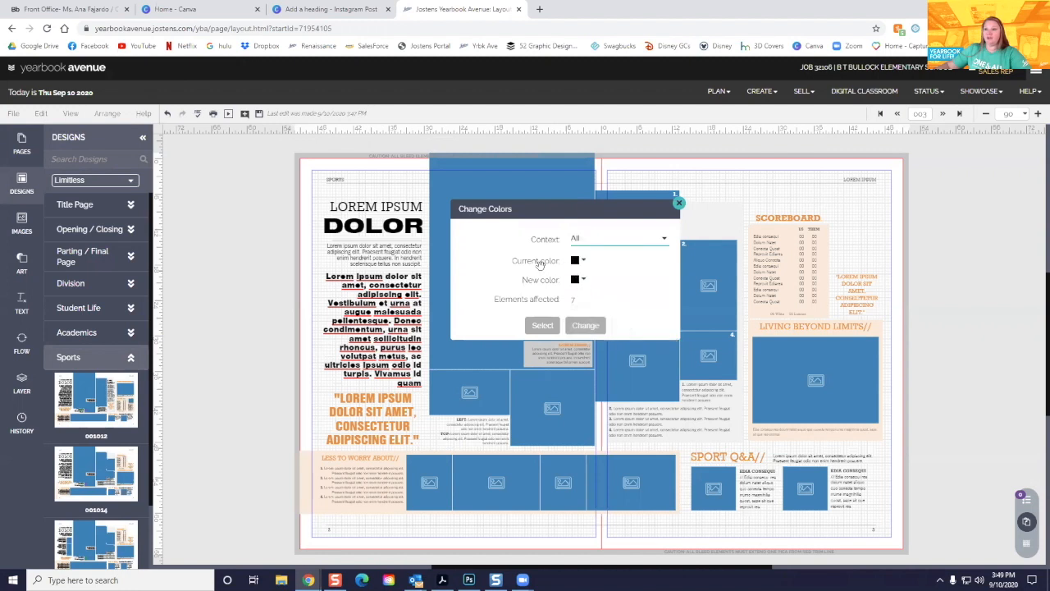
Replace VI Pumpkin with the red from the Freestyle palette across the spread's elements
click(583, 261)
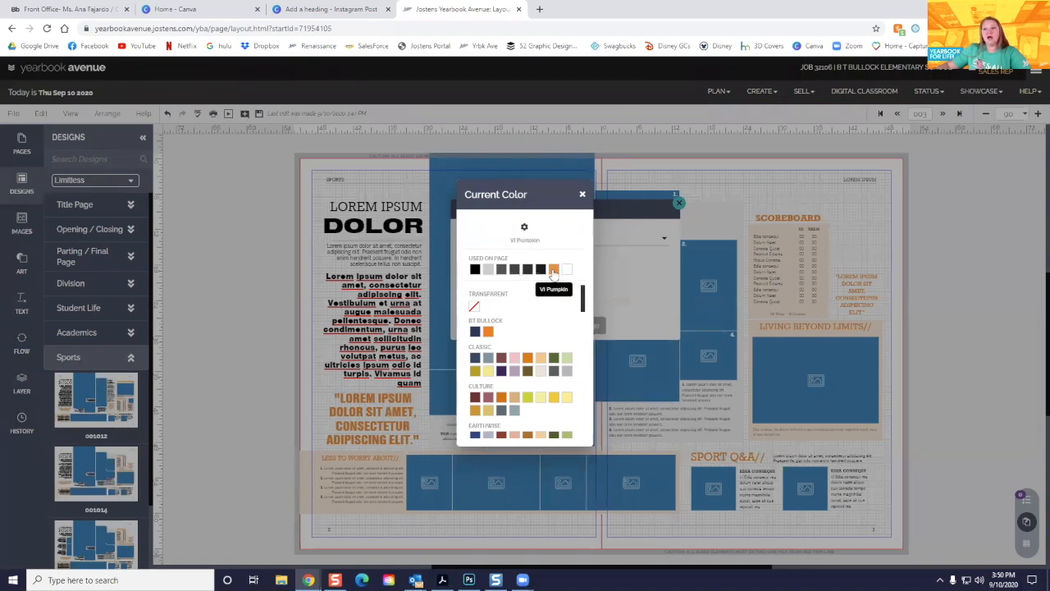
right_click(554, 275)
click(539, 276)
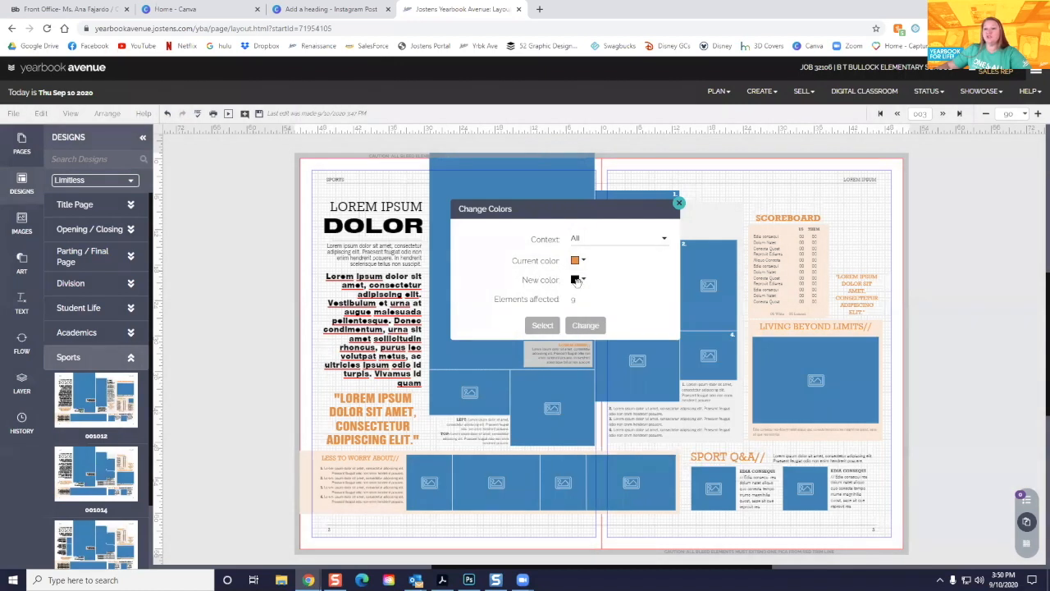
click(576, 280)
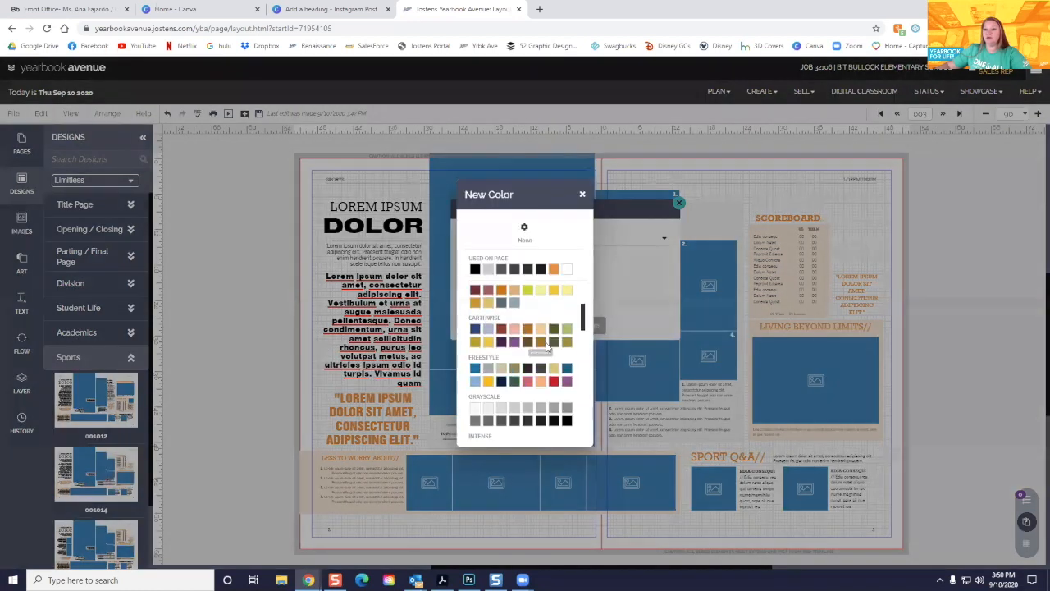
click(554, 381)
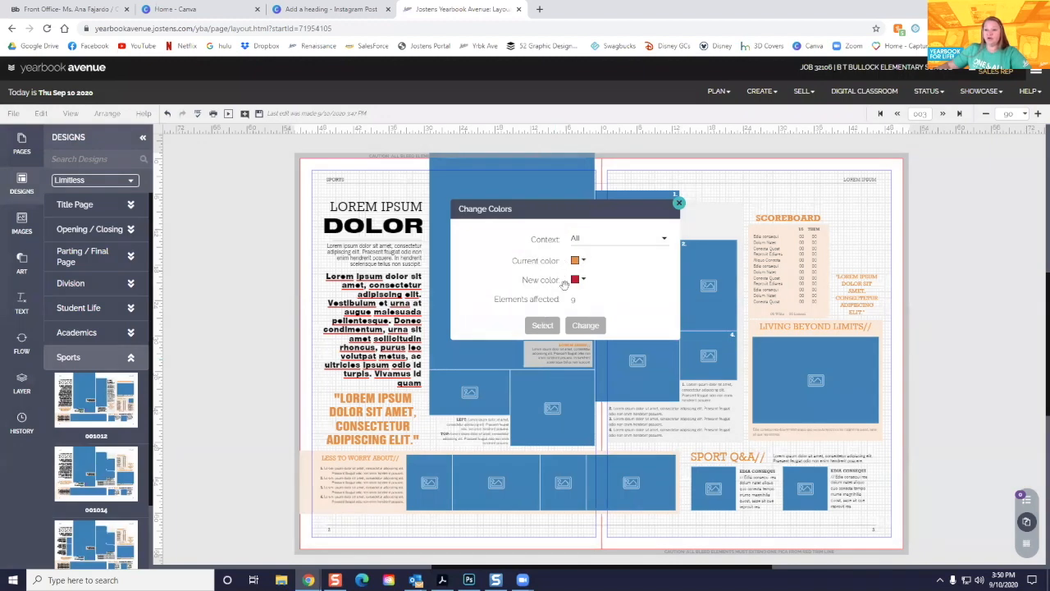
click(587, 326)
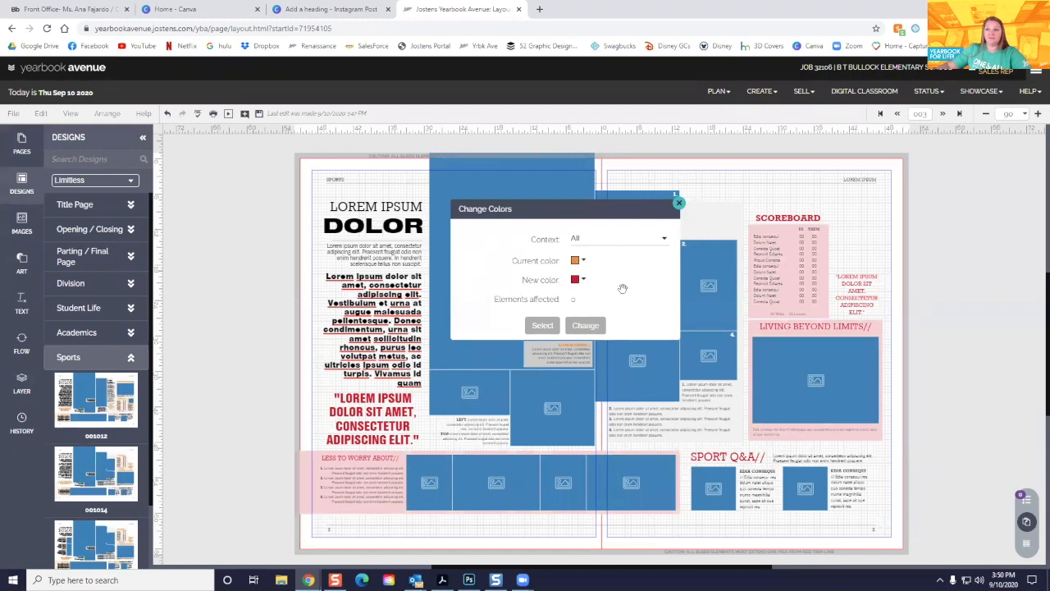
click(679, 203)
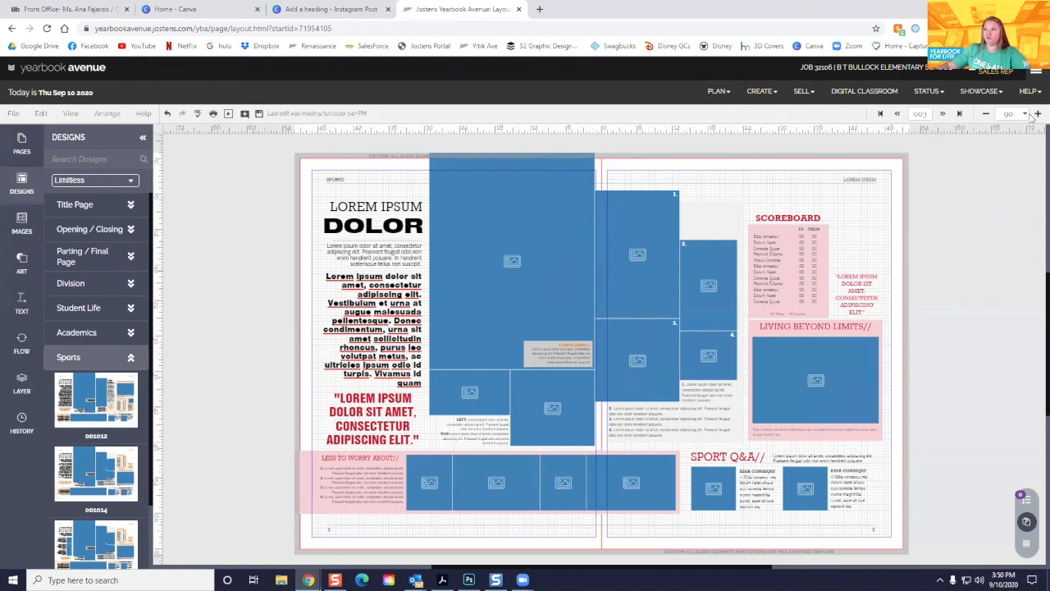
Recolor the orange "LOREM IPSUM//" heading in the gray caption box with the red already used on the page
click(1037, 114)
click(1037, 114)
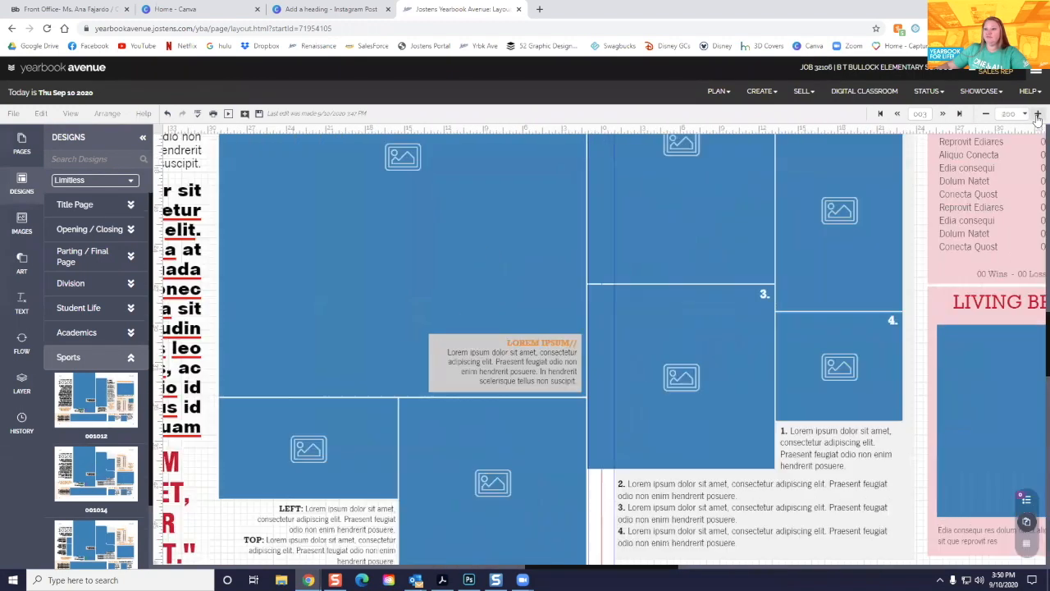
click(1037, 114)
click(469, 365)
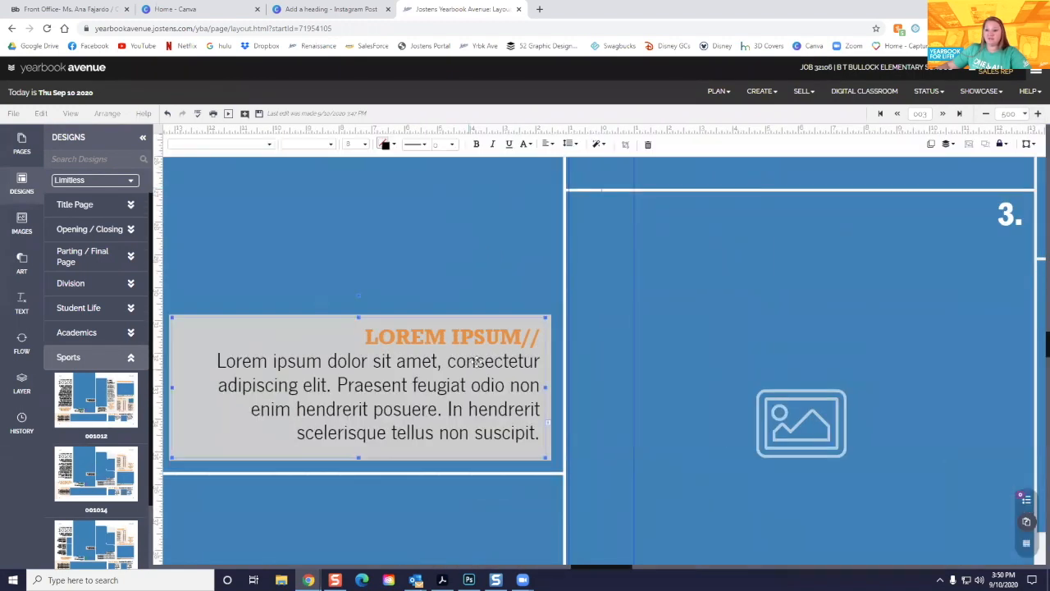
double_click(402, 359)
drag(453, 385, 472, 431)
drag(412, 334, 476, 341)
drag(471, 380, 465, 362)
key(ctrl+a)
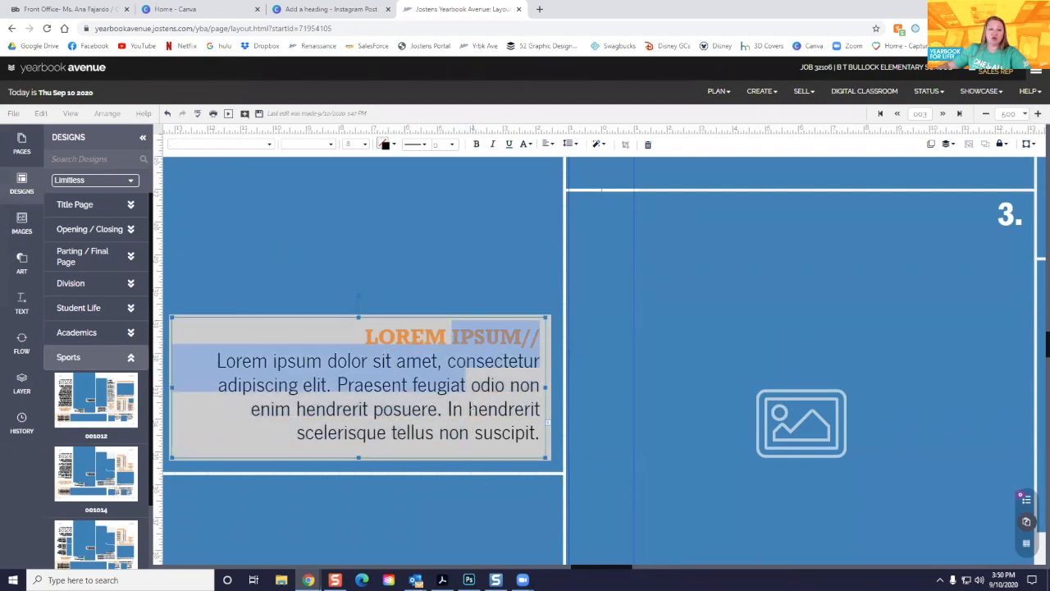
click(467, 408)
drag(365, 337, 551, 339)
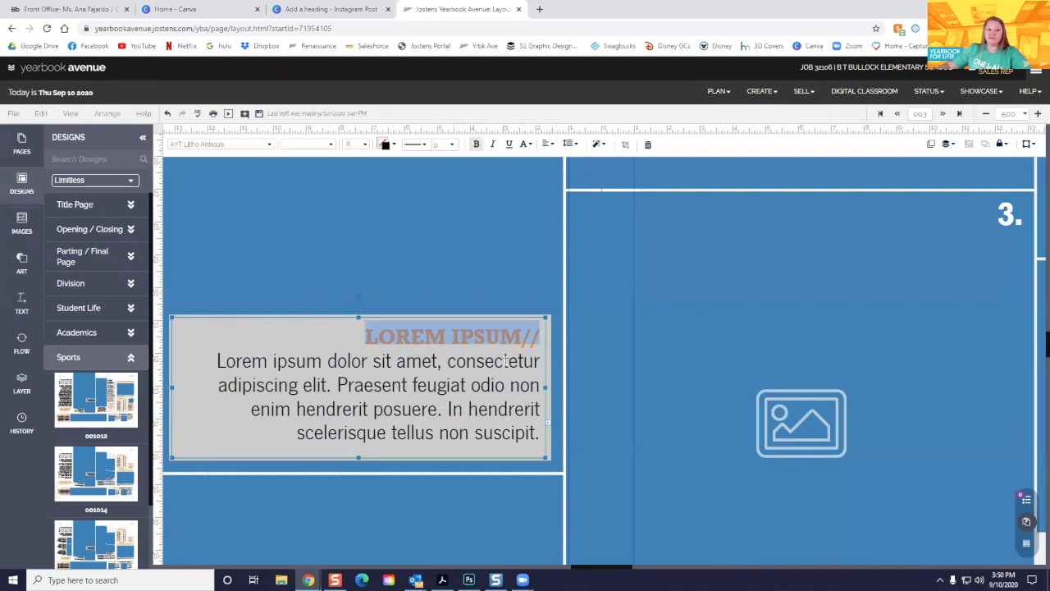
click(386, 145)
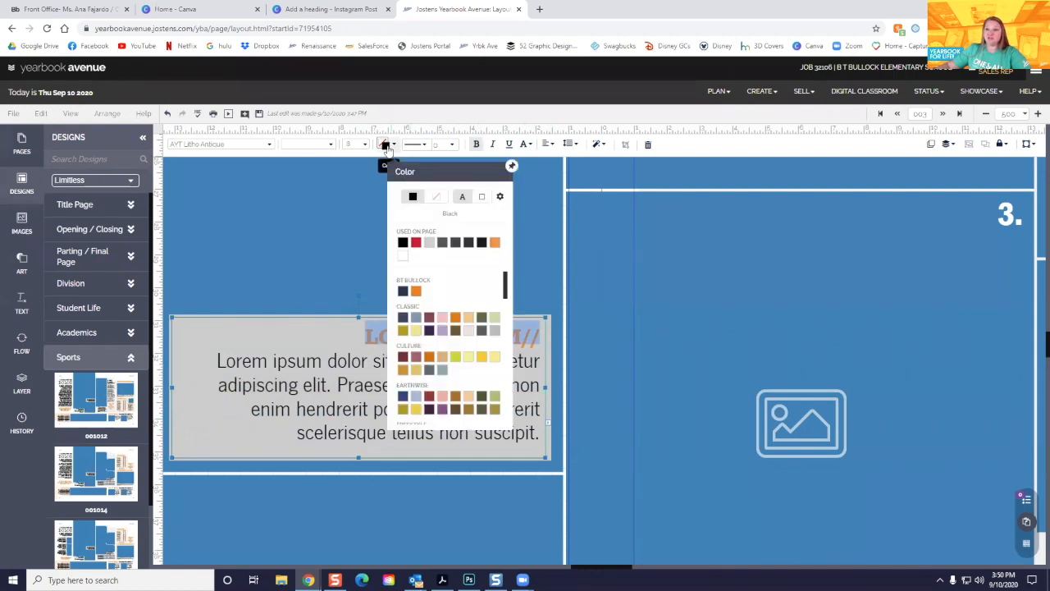
click(416, 242)
click(473, 304)
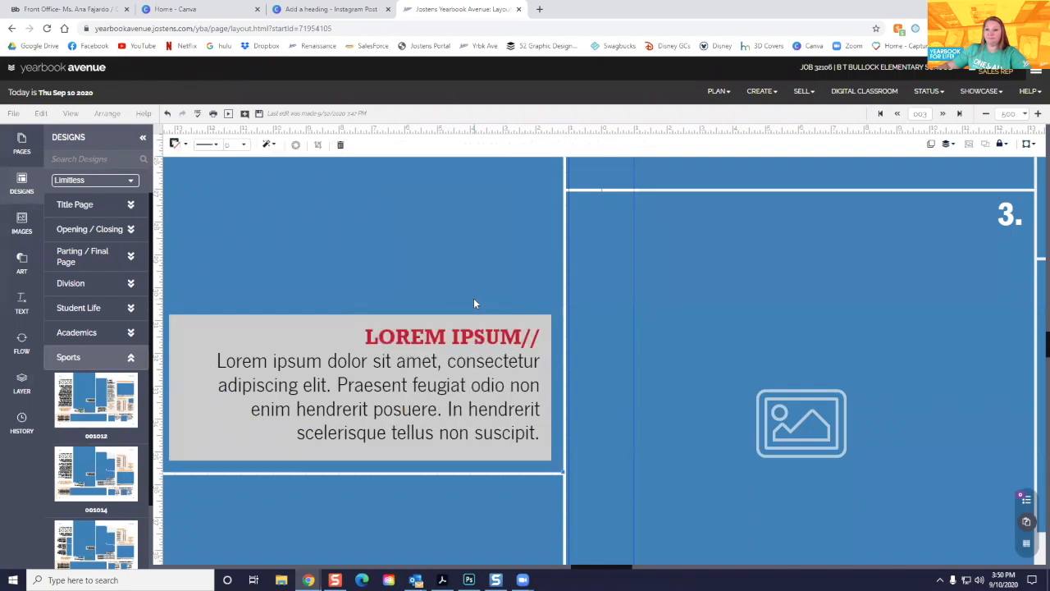
Delete the Scoreboard module together with the "LIVING BEYOND LIMITS//" heading on the right page
click(1018, 114)
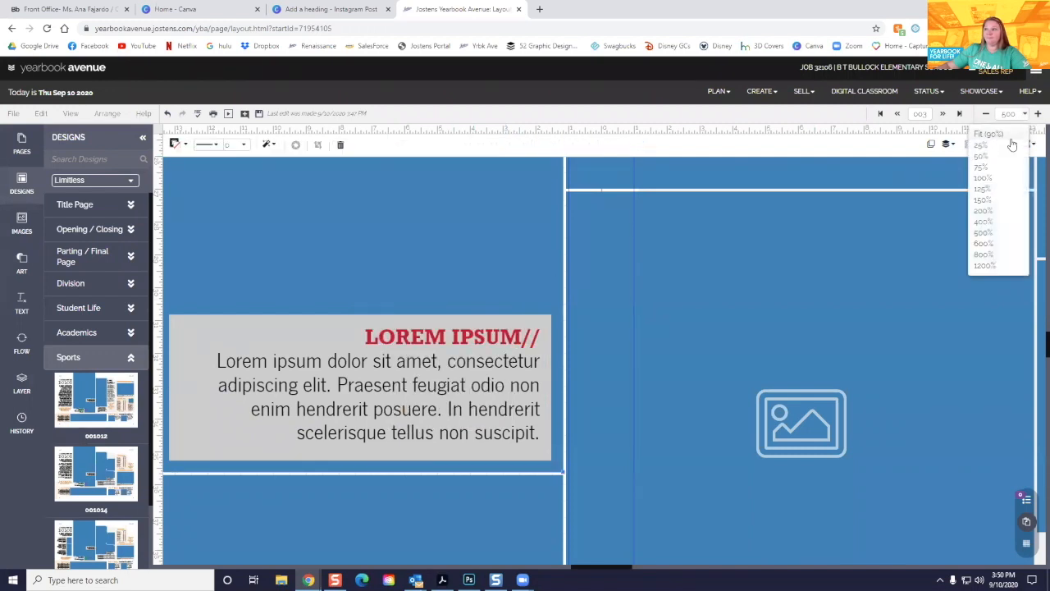
click(994, 134)
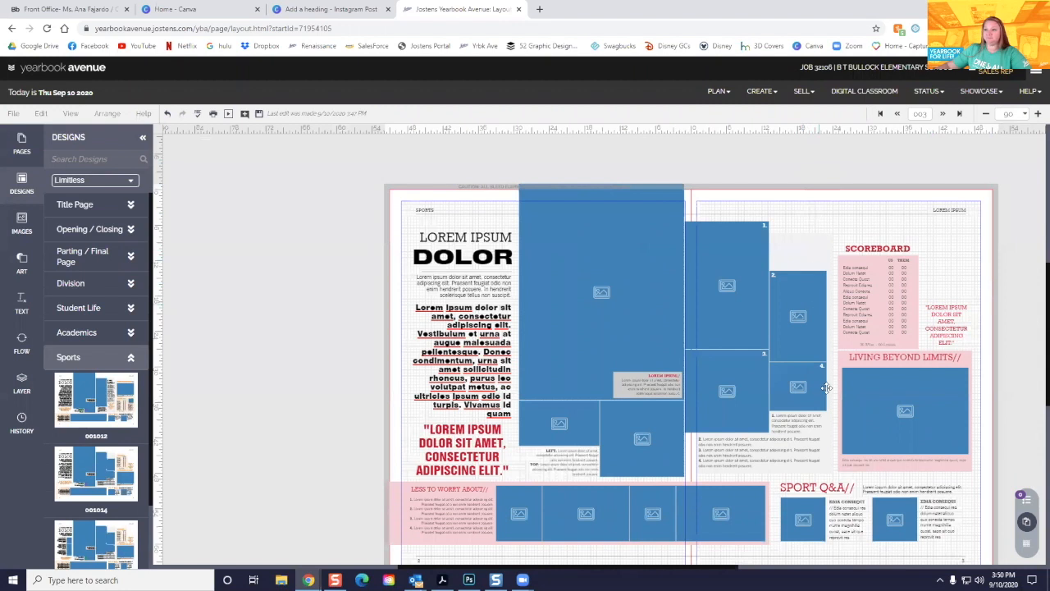
drag(719, 569, 769, 564)
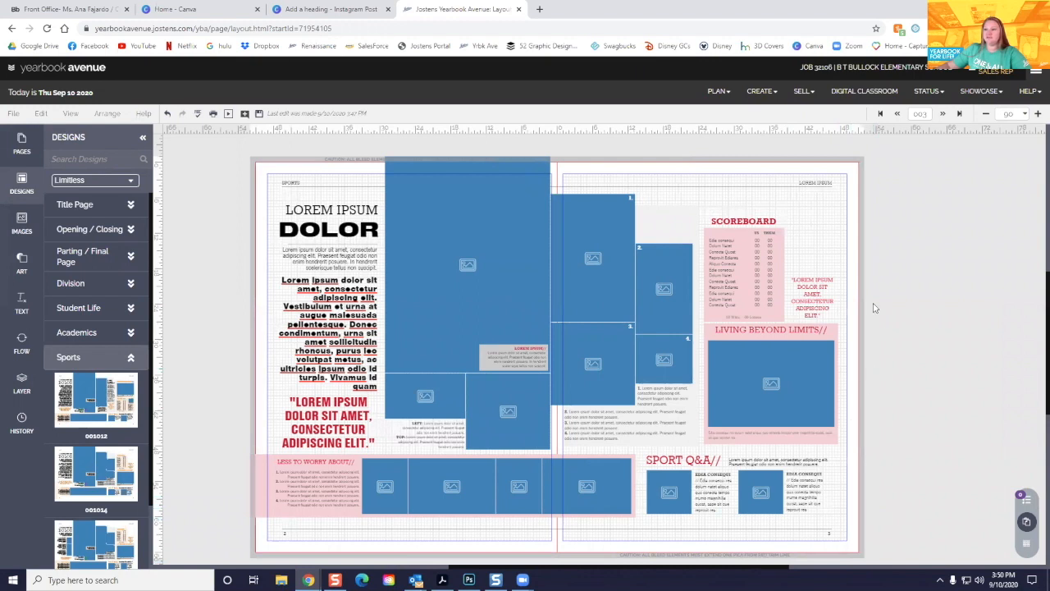
click(746, 250)
drag(713, 210, 779, 325)
key(Delete)
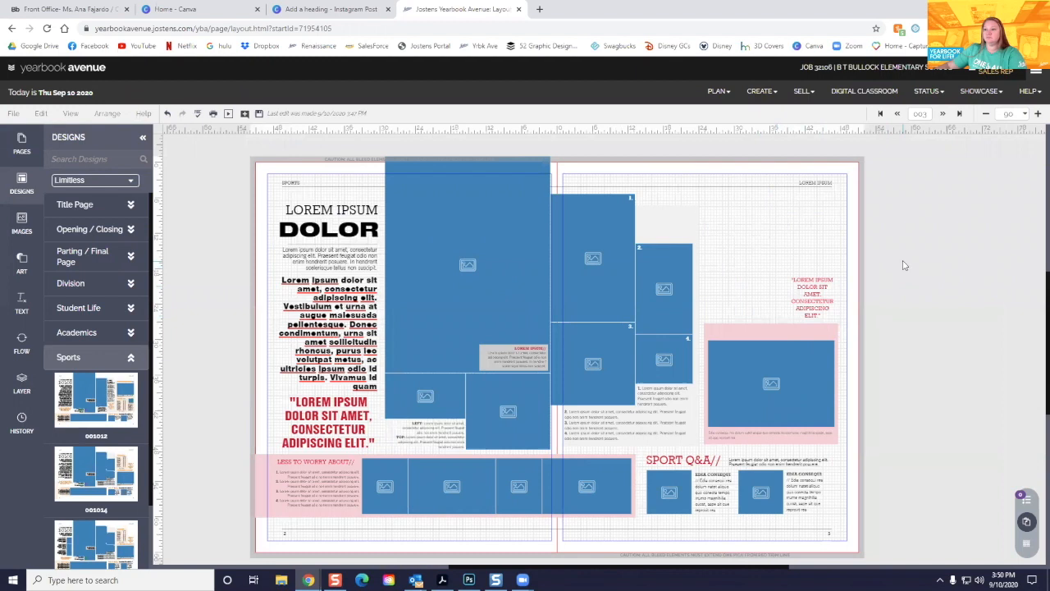
Delete the remaining right-side modules and the bottom photo strip, including its "LESS TO WORRY ABOUT//" heading
drag(903, 260, 707, 531)
key(Delete)
drag(798, 471, 169, 564)
key(Delete)
click(320, 462)
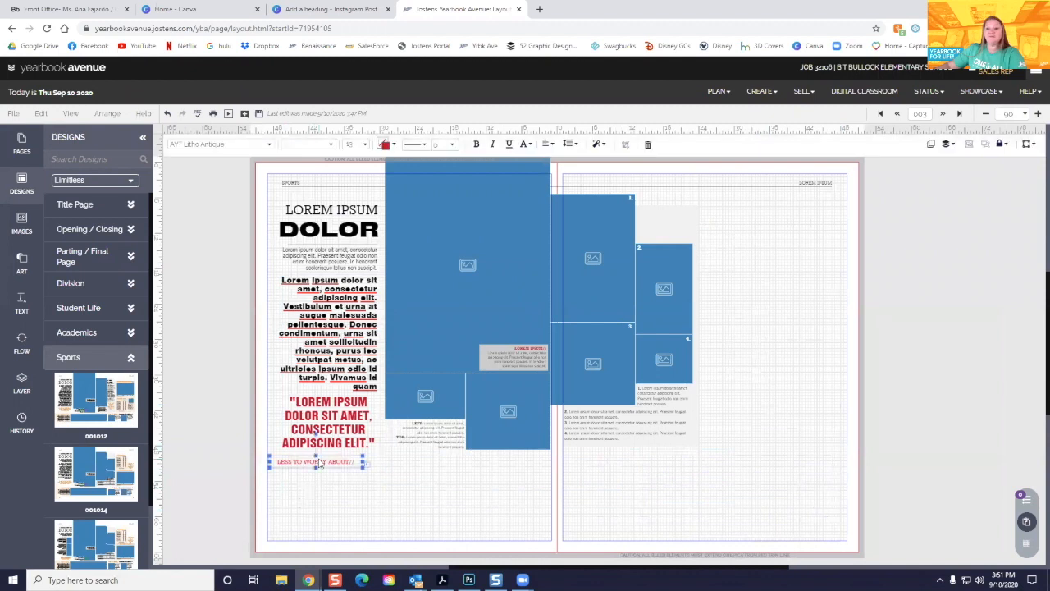
key(Delete)
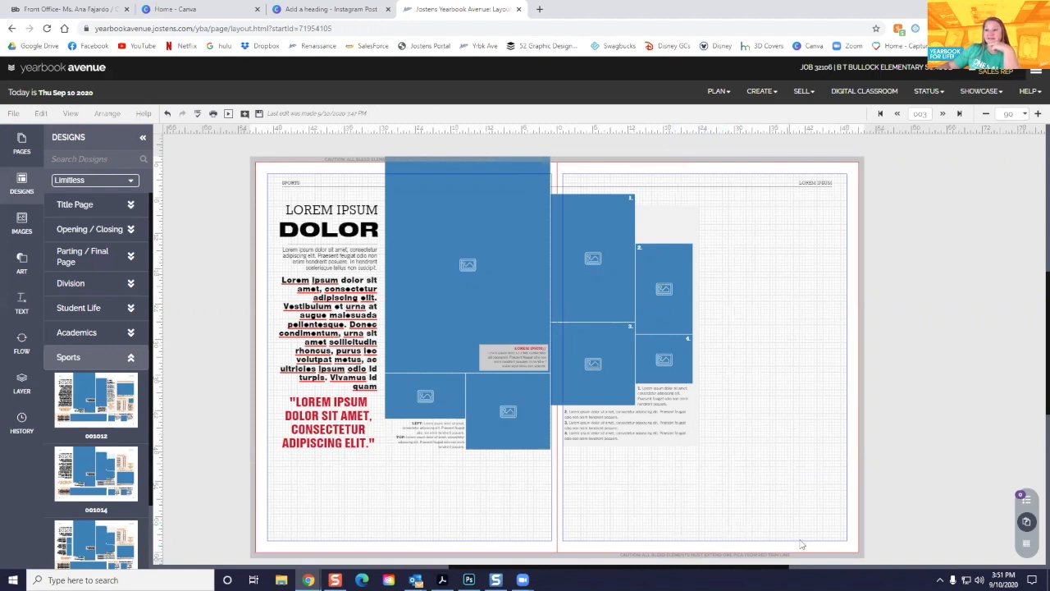
drag(804, 493, 374, 236)
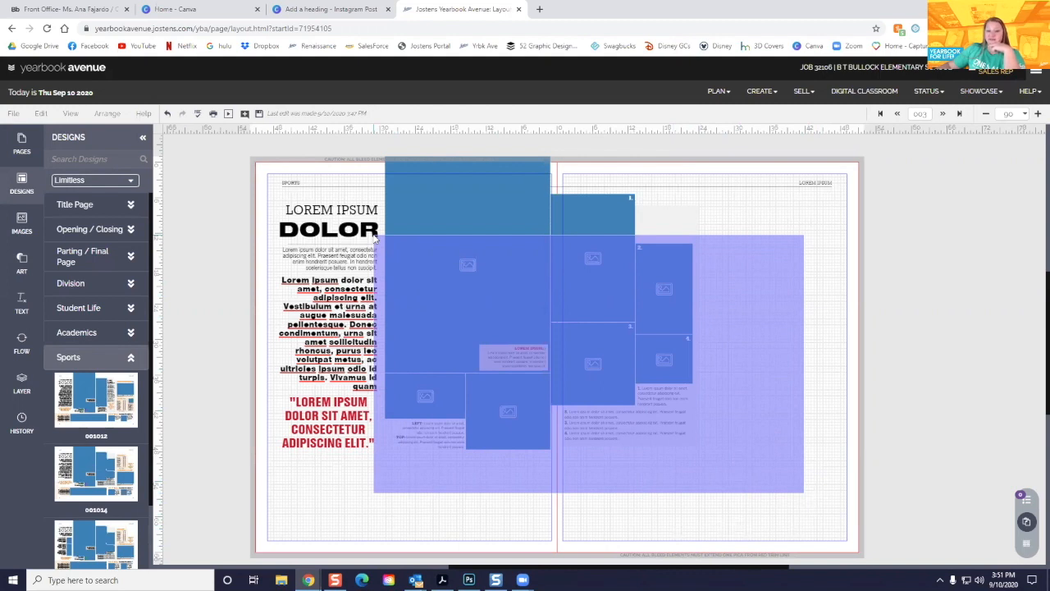
drag(375, 238, 374, 236)
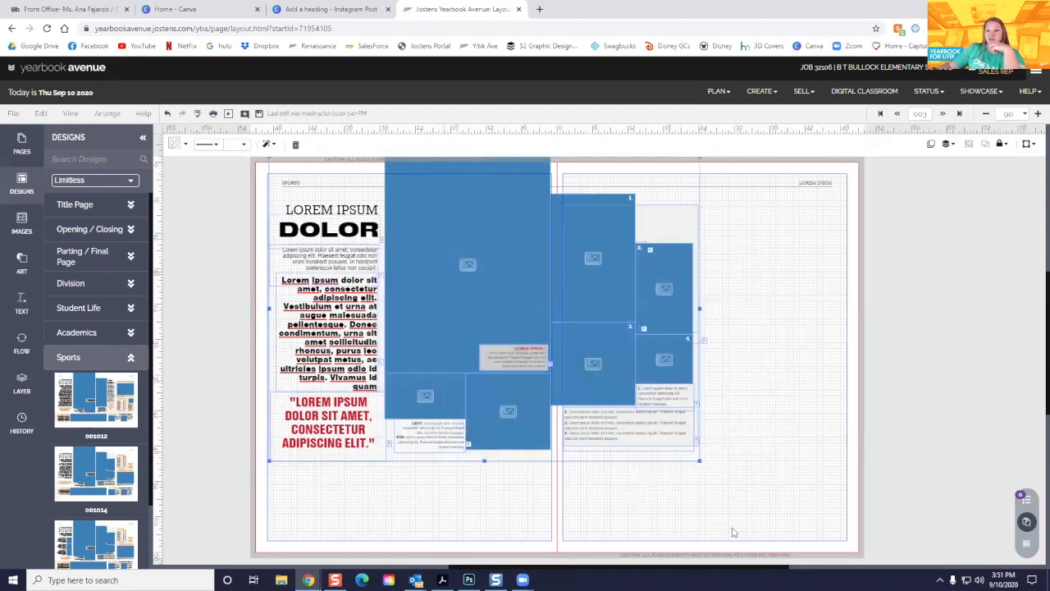
drag(740, 470, 349, 206)
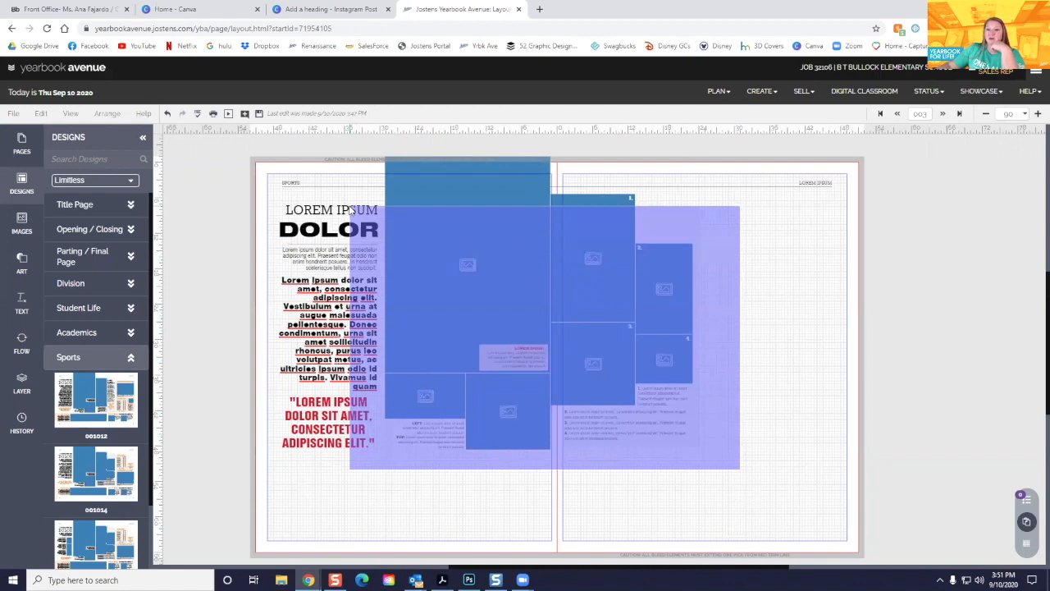
drag(350, 208, 350, 203)
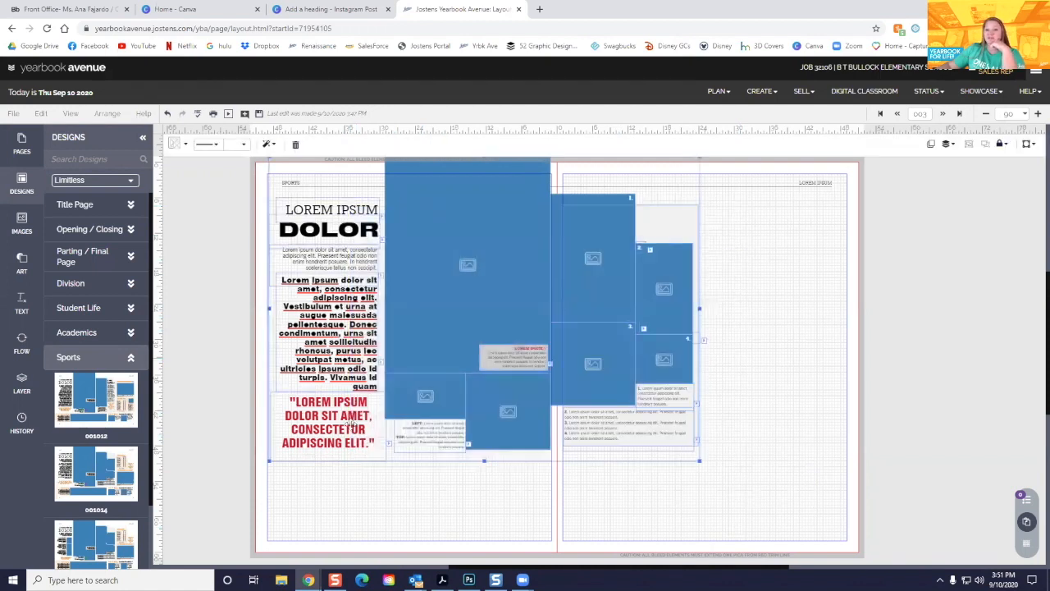
click(382, 491)
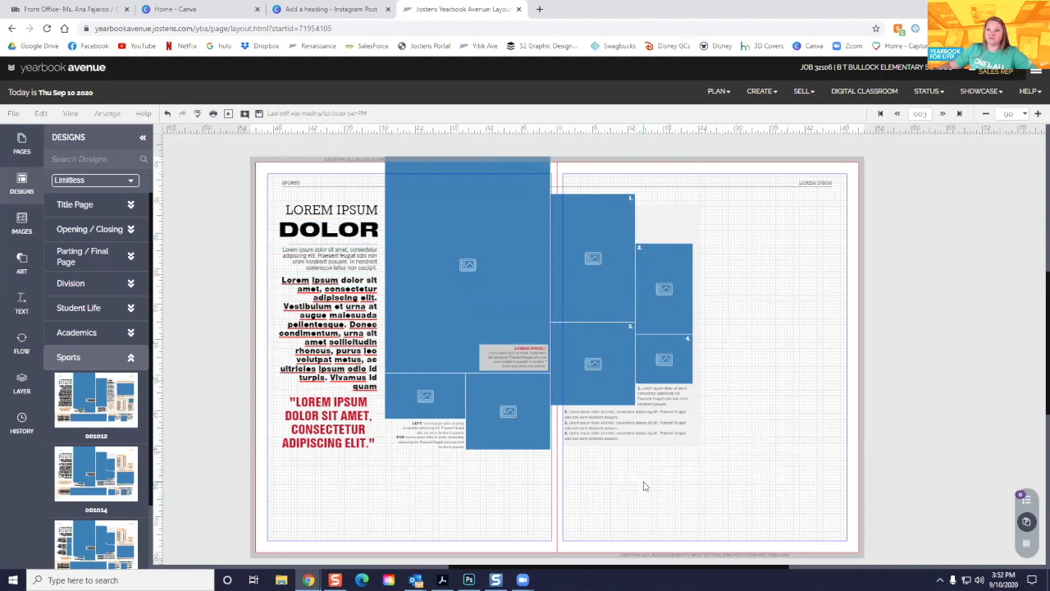
Open the Master layer template for editing, saving the changes to the current spread first
click(21, 394)
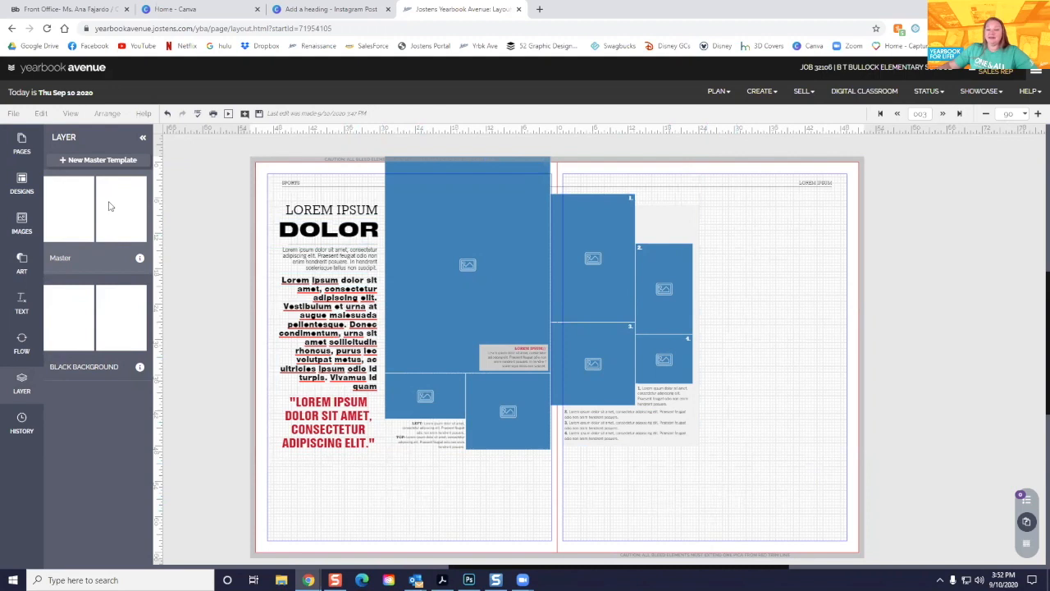
click(139, 259)
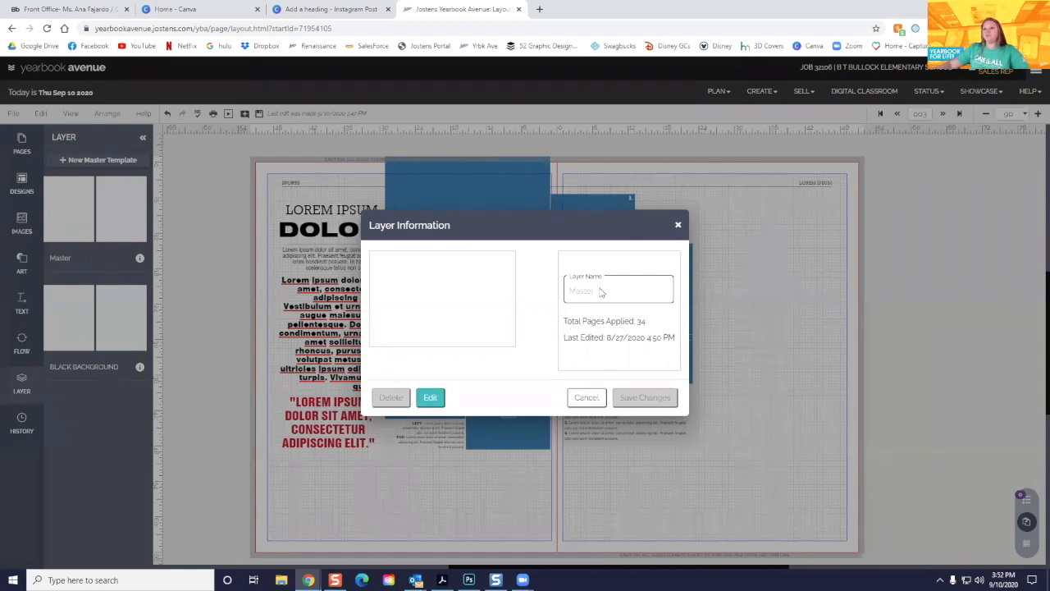
click(433, 395)
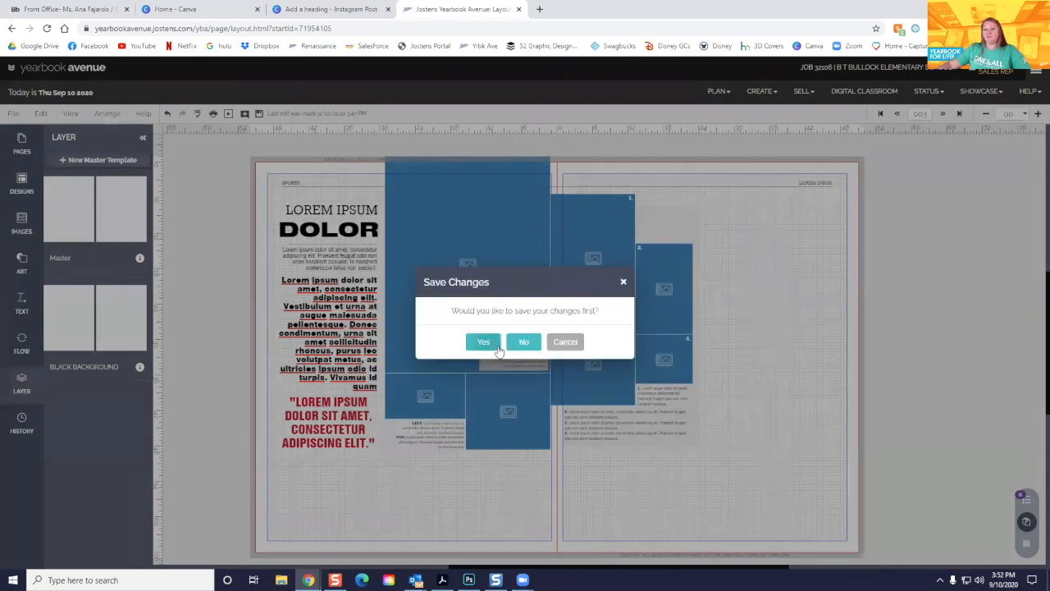
click(486, 343)
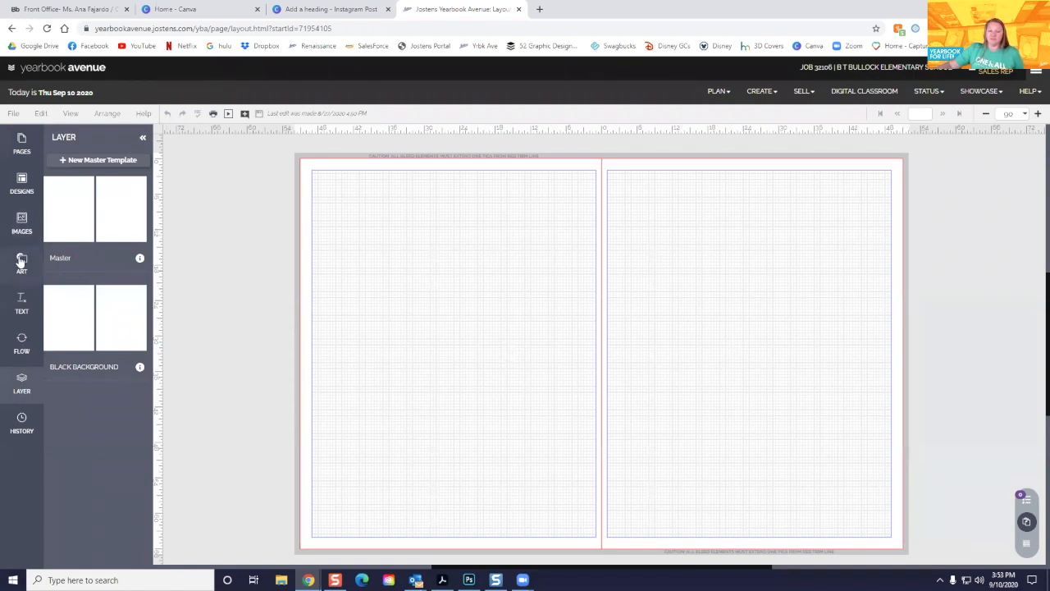
Add a text box in the Page number style at the left page's lower outer corner and enlarge it
click(22, 315)
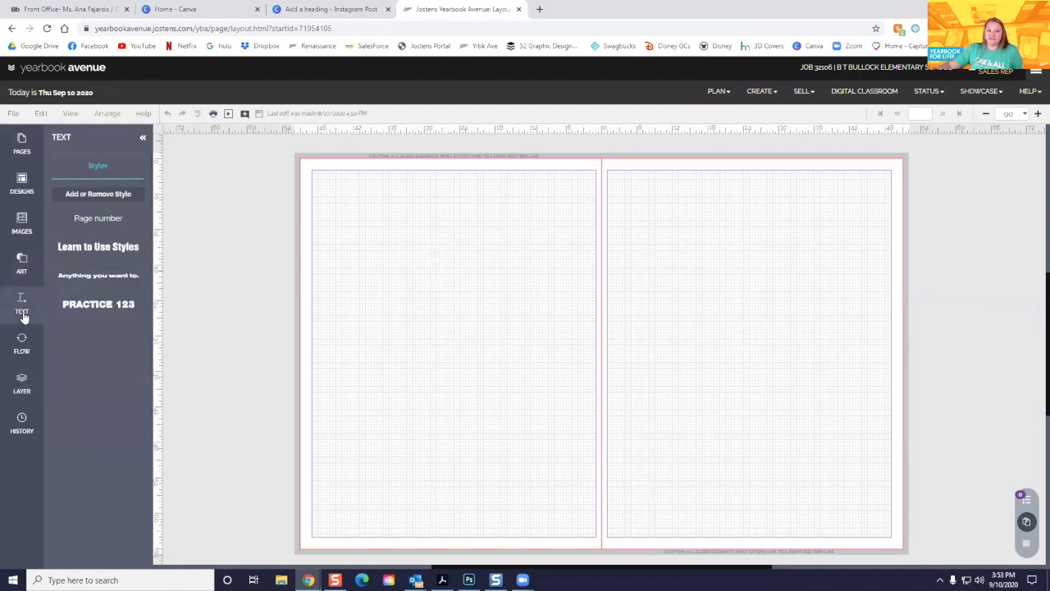
click(99, 218)
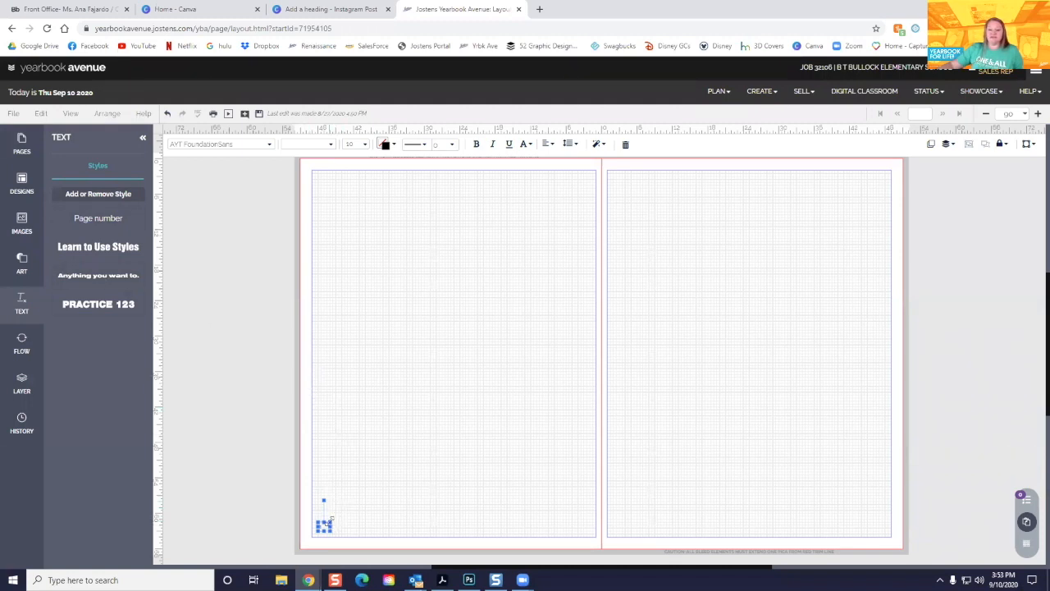
drag(331, 520, 361, 492)
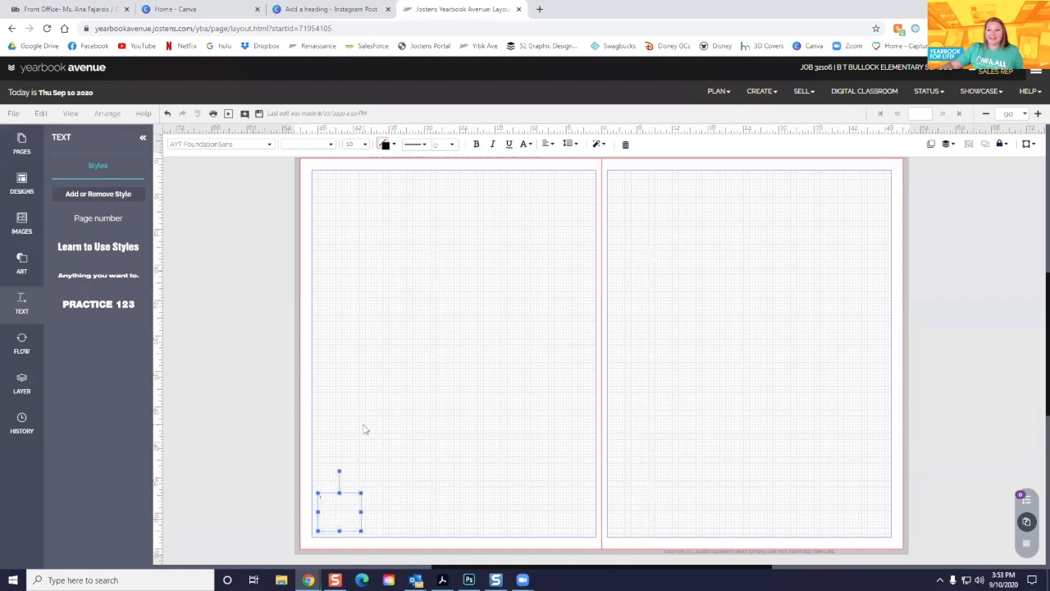
Apply the "Anything you want to." style to the left page's page number and nudge the box slightly inward
click(307, 144)
click(394, 217)
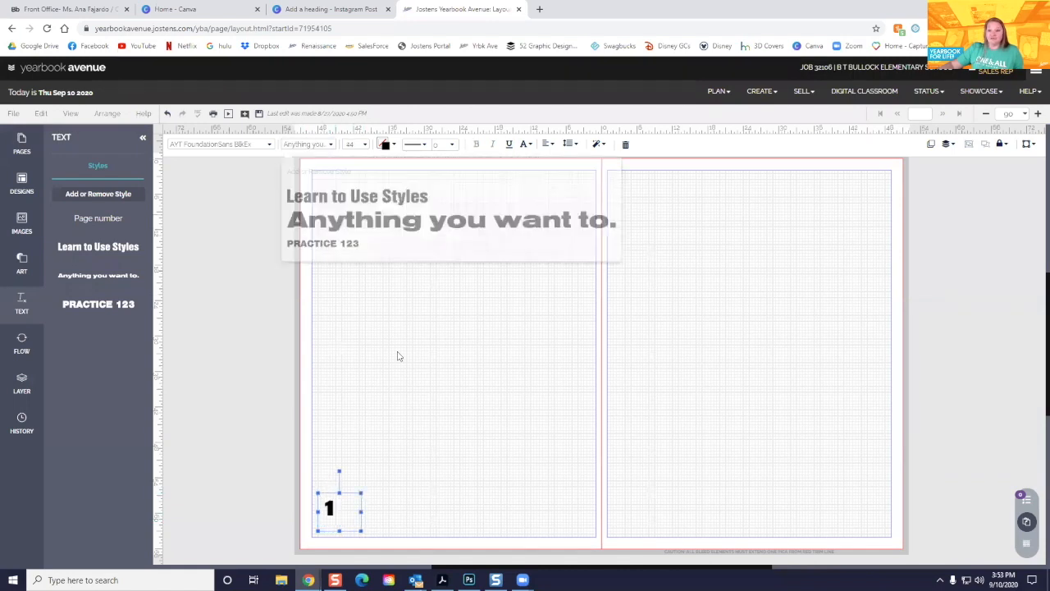
click(414, 474)
drag(338, 509, 344, 511)
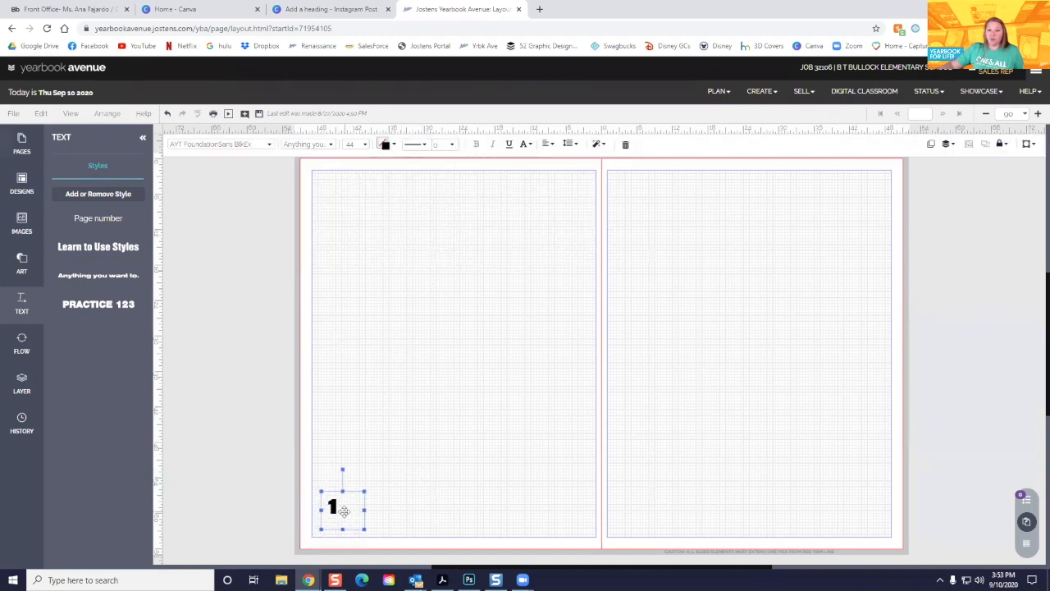
Add a "Learn to Use Styles" text box on the left page, replace its text with "1." and move it down the page
click(80, 246)
double_click(358, 191)
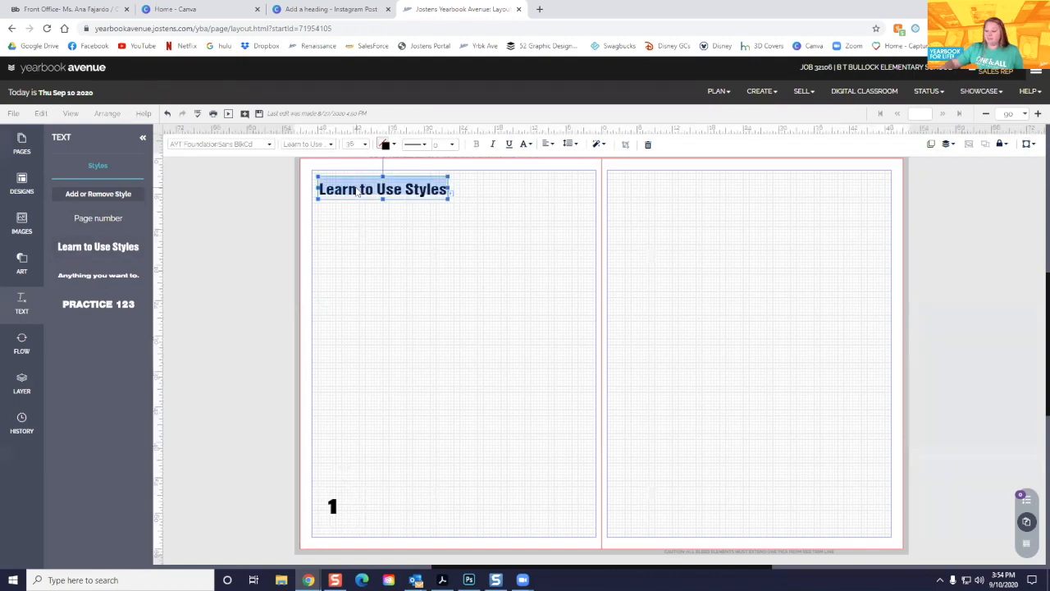
text(1.)
click(385, 239)
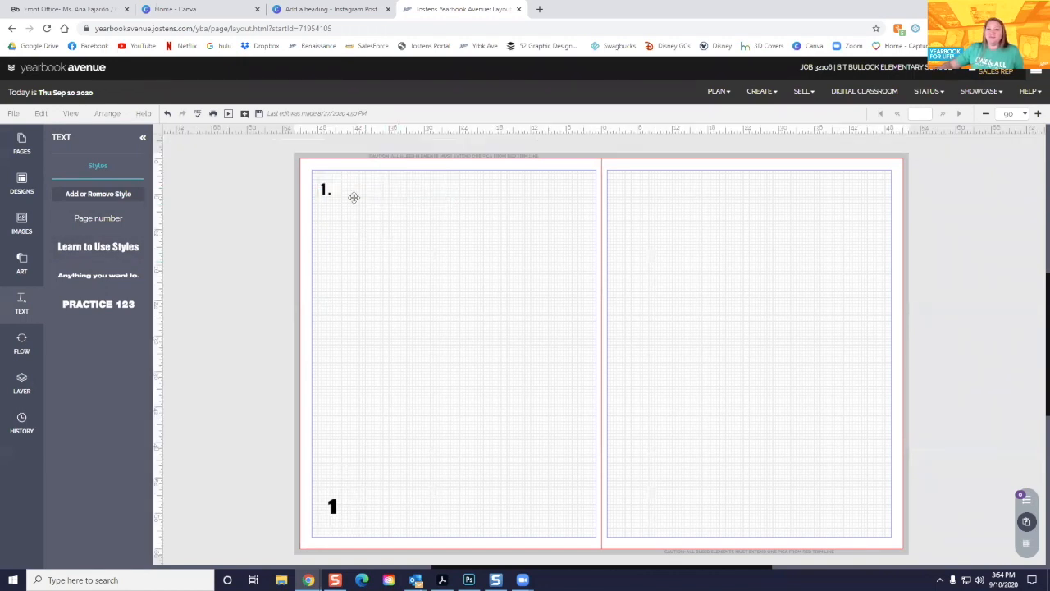
drag(354, 197, 398, 265)
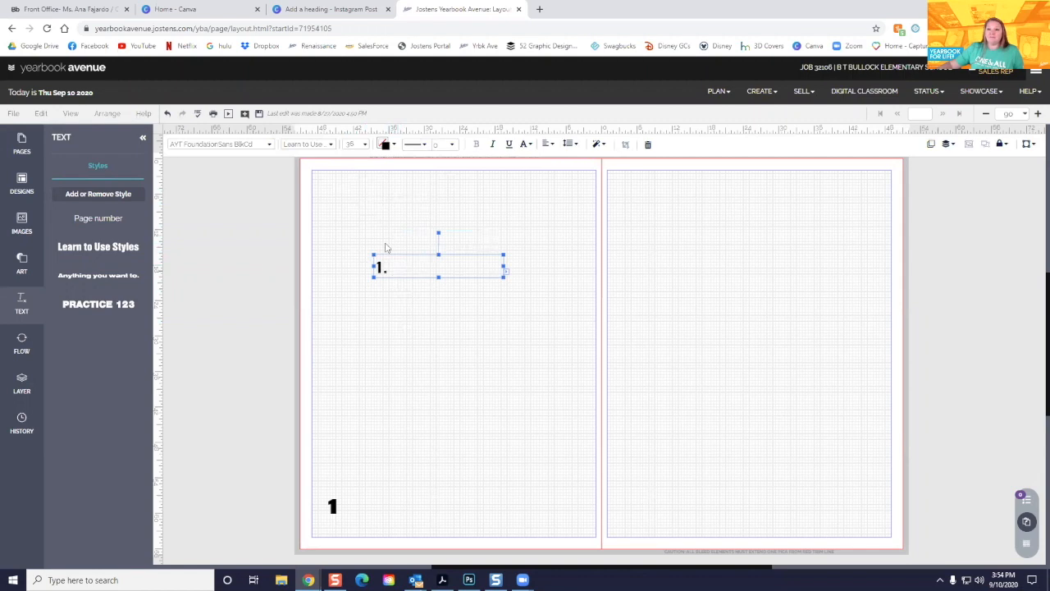
drag(401, 264, 363, 285)
Try the page number in the middle of both pages and place it in the left page's lower outer corner against the margin
drag(332, 506, 410, 370)
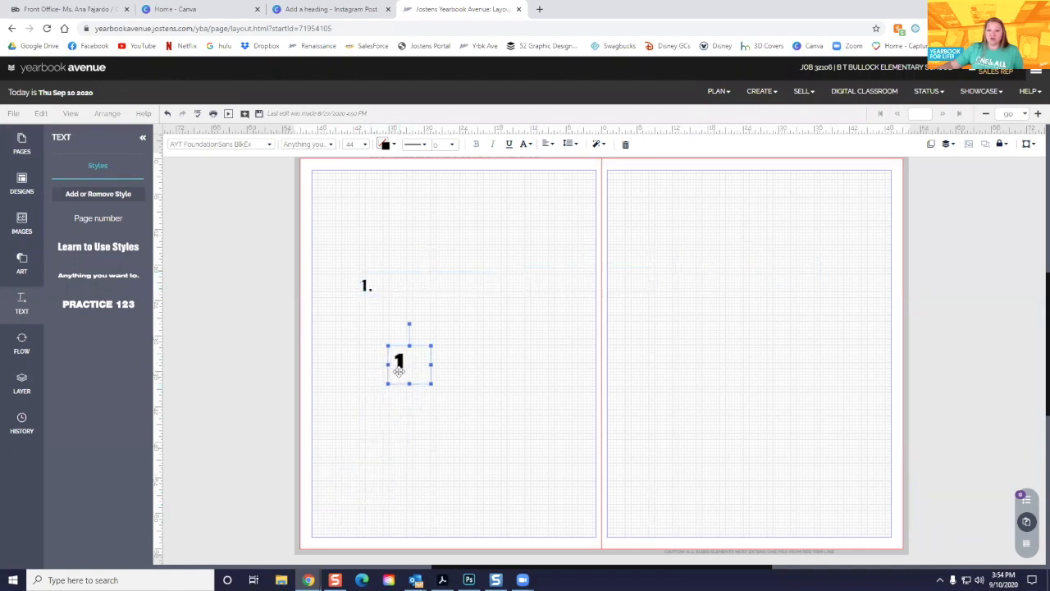
drag(430, 348, 704, 335)
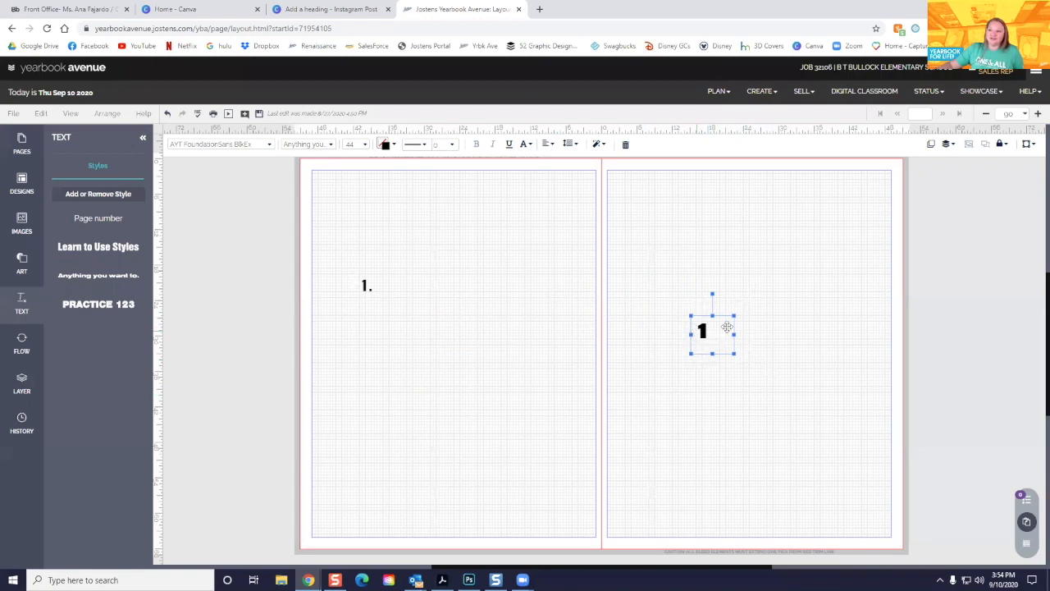
drag(718, 338, 331, 507)
click(361, 300)
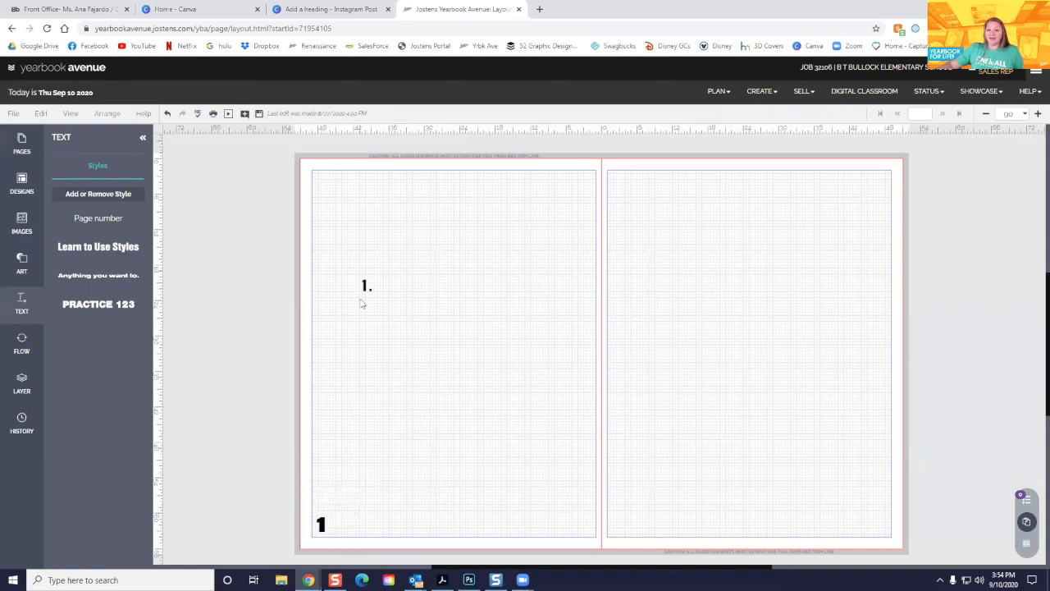
Move the "1." text box above the page number on the left page and delete it
drag(369, 297, 321, 444)
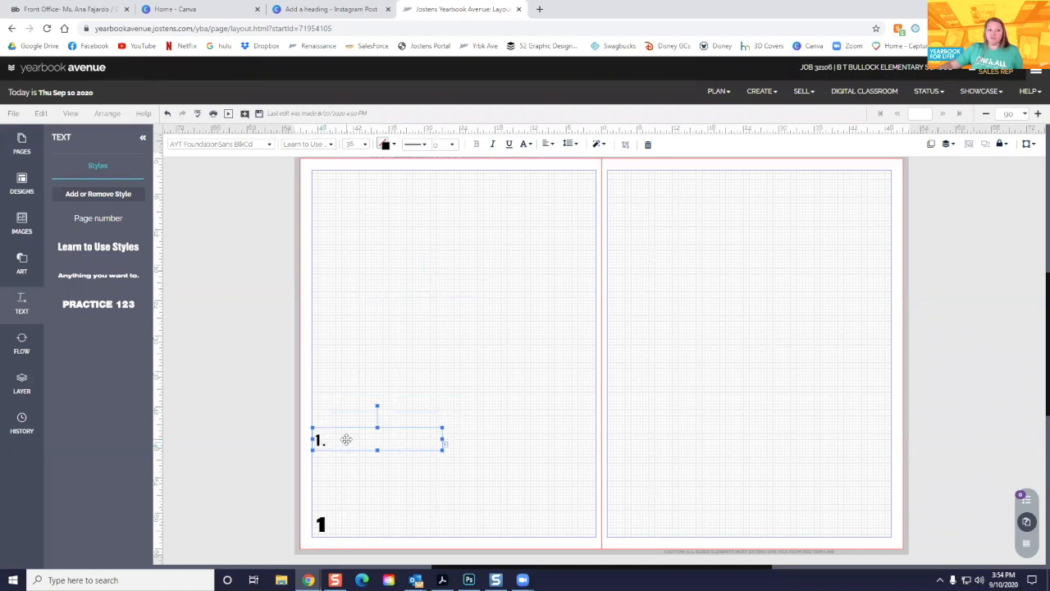
double_click(346, 440)
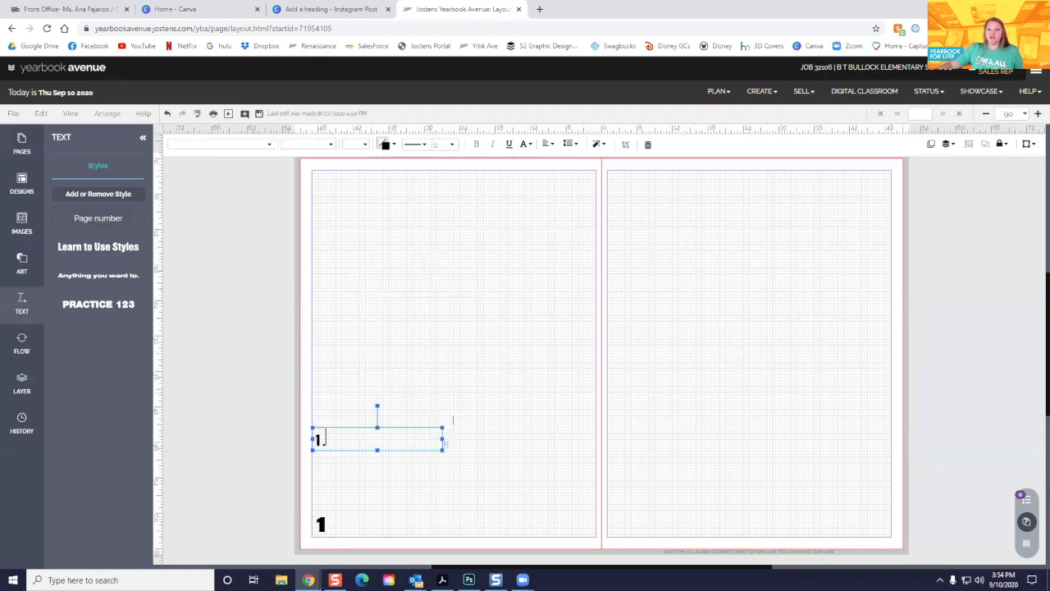
click(421, 394)
click(402, 448)
key(Delete)
Add a square shape, stretch it into a banner across the left page's top, and place a matching banner on the right page
click(330, 527)
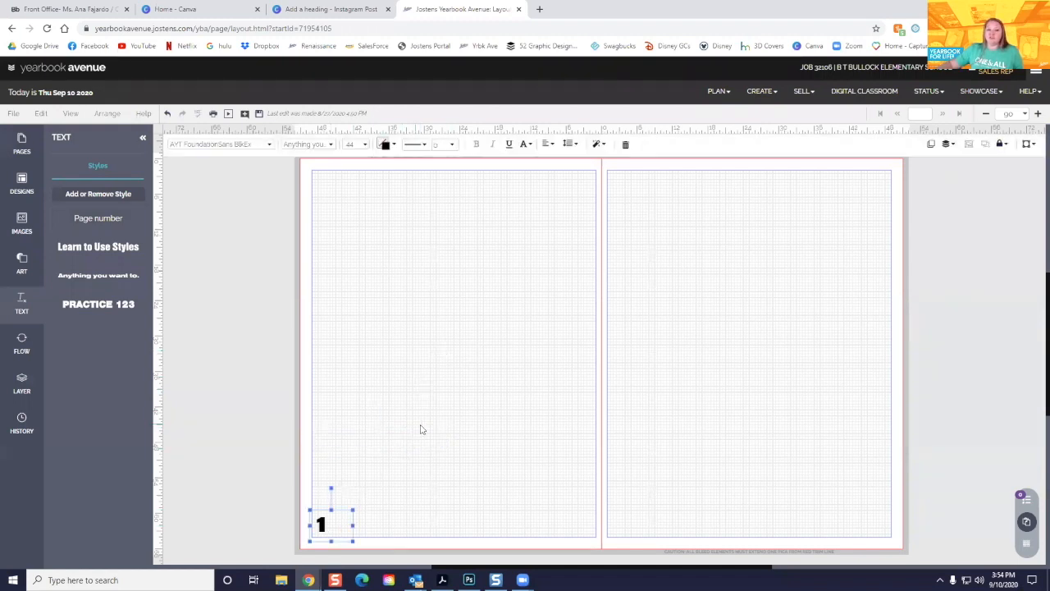
click(22, 262)
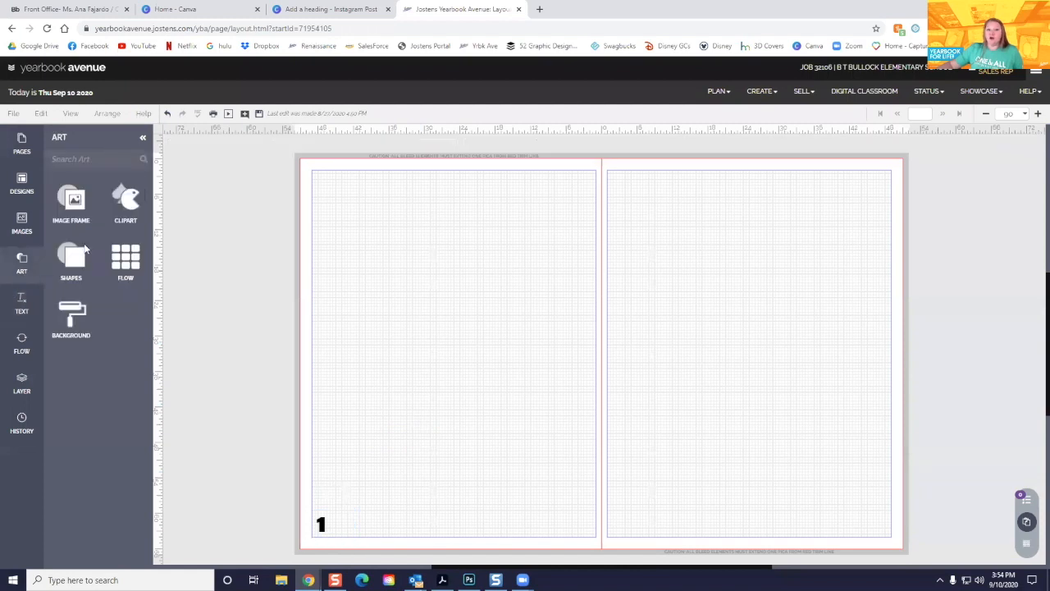
click(82, 254)
click(70, 310)
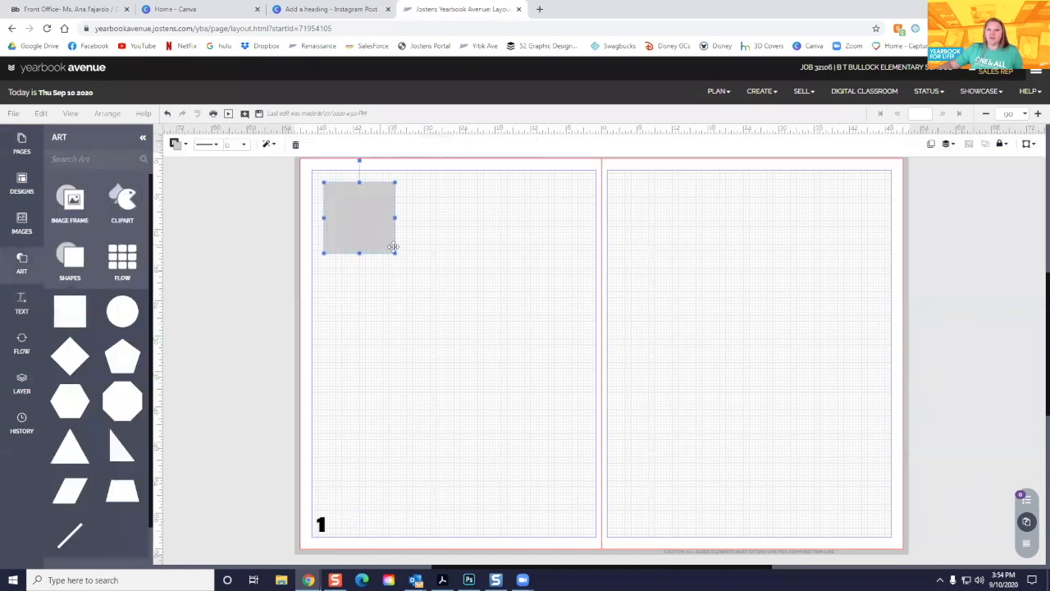
drag(393, 246, 883, 231)
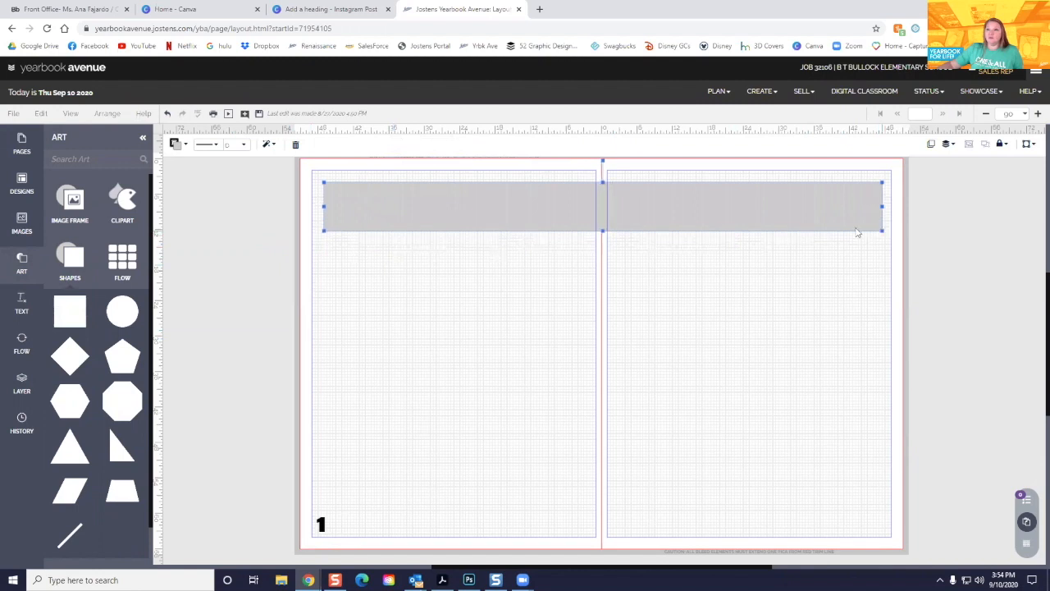
click(563, 213)
mouse_move(563, 213)
mouse_down()
mouse_move(555, 208)
mouse_move(815, 206)
mouse_up()
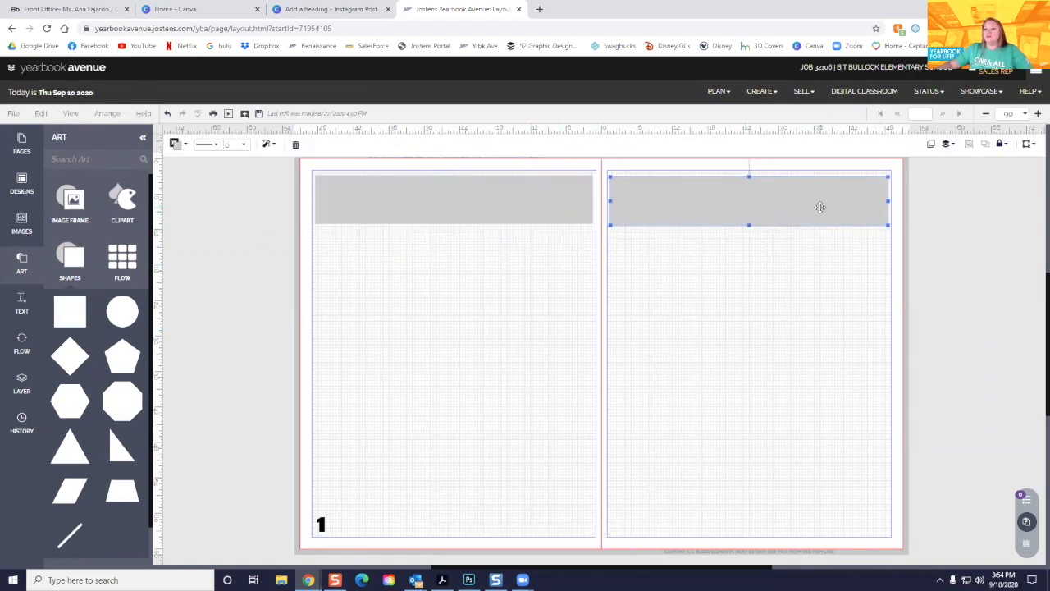
Fill the right page's banner with orange and the left page's banner with green
click(185, 145)
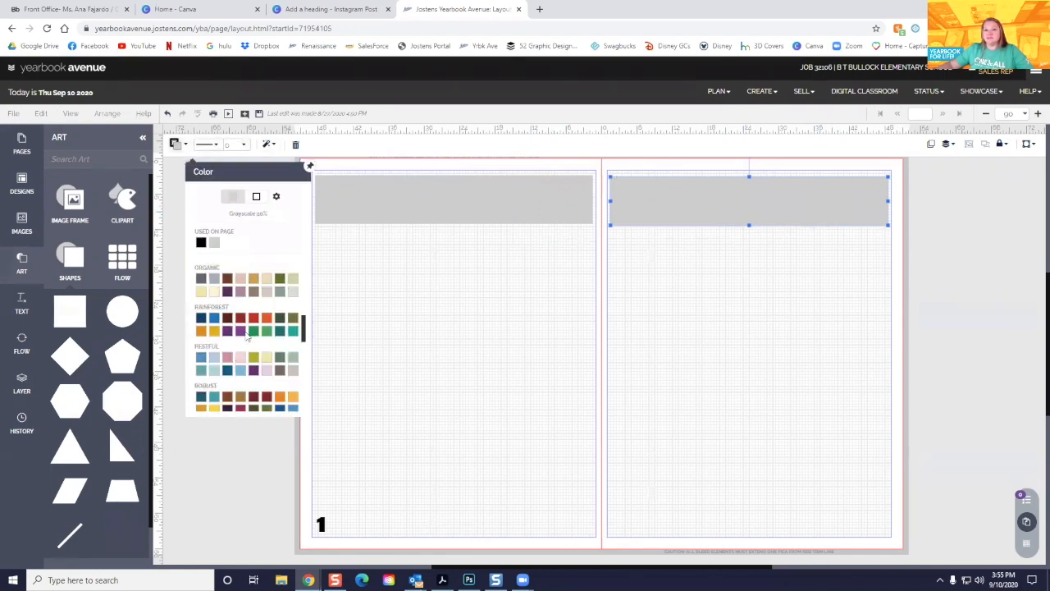
click(267, 317)
click(454, 200)
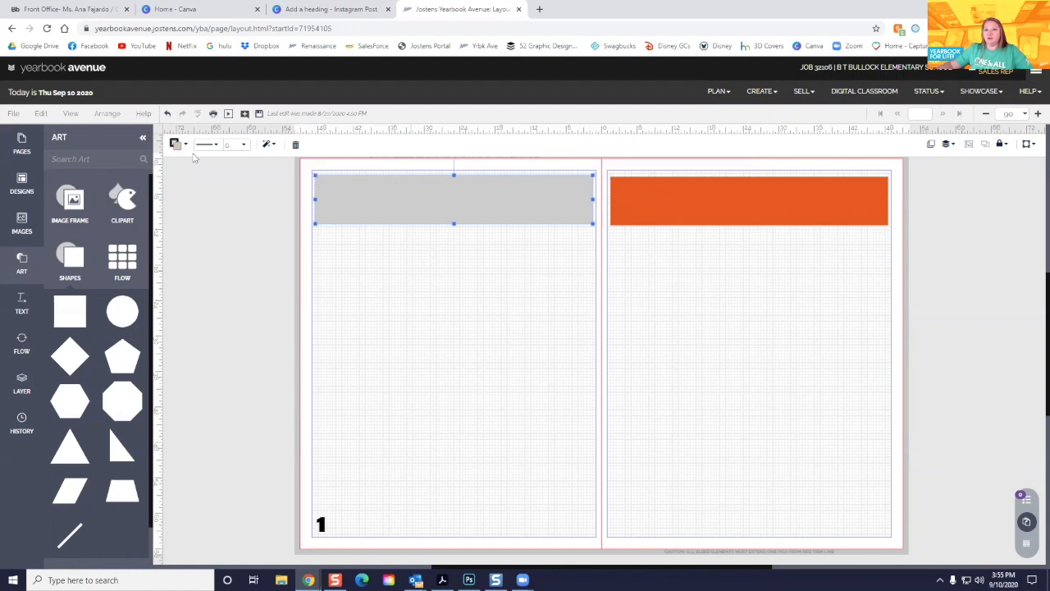
click(178, 144)
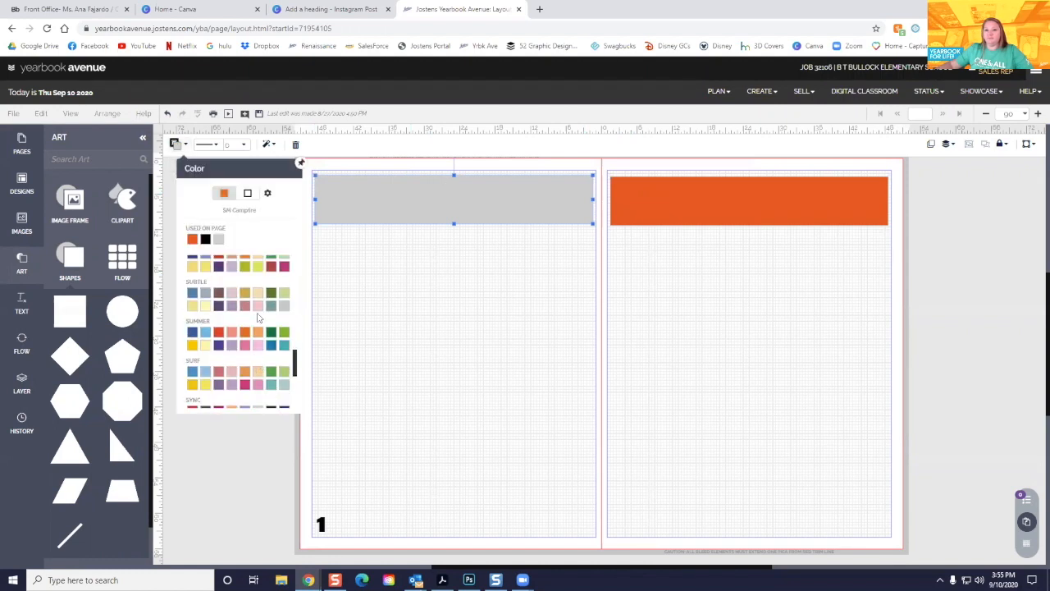
click(271, 293)
click(476, 333)
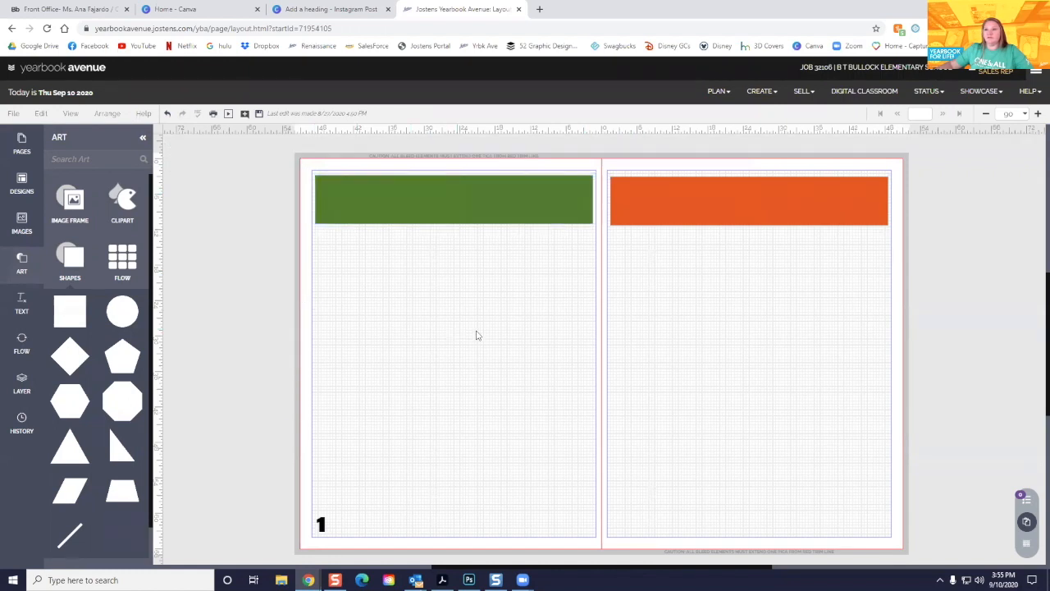
Save the Master template, accepting the page number changes, and open the BLACK BACKGROUND layer template for editing
click(259, 113)
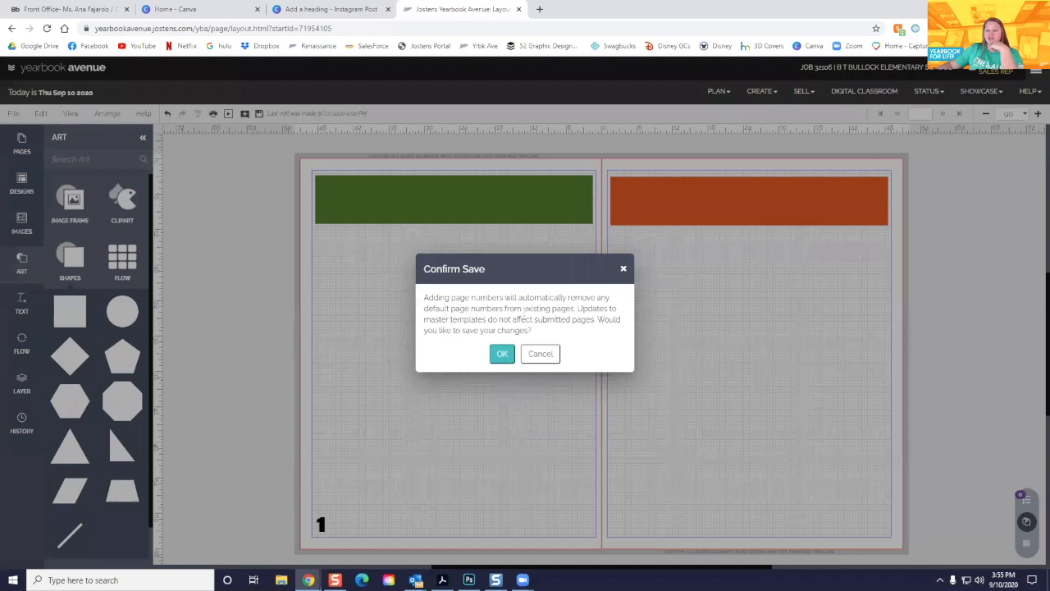
click(501, 354)
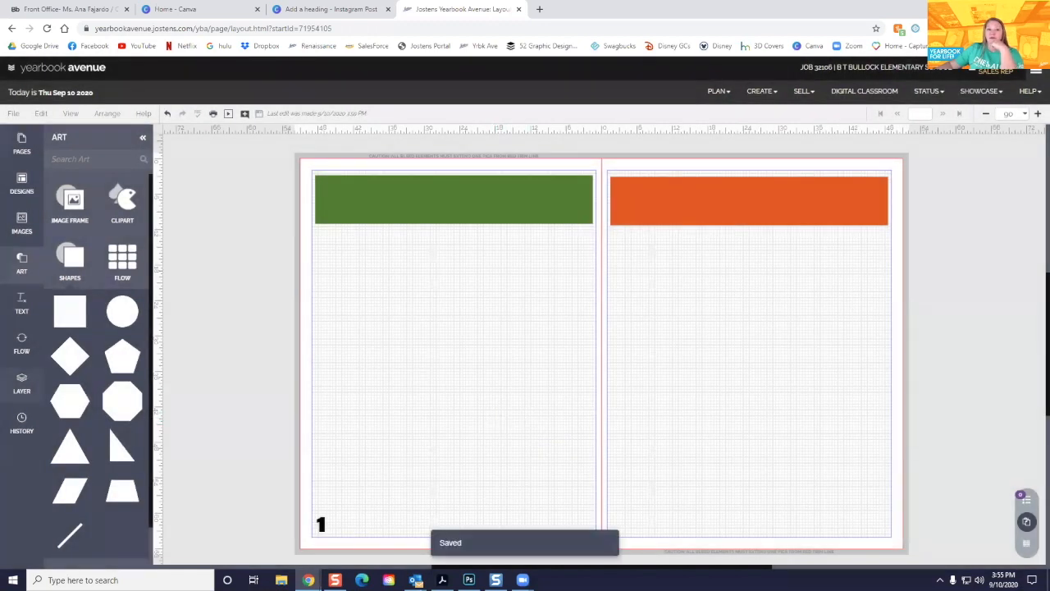
click(23, 382)
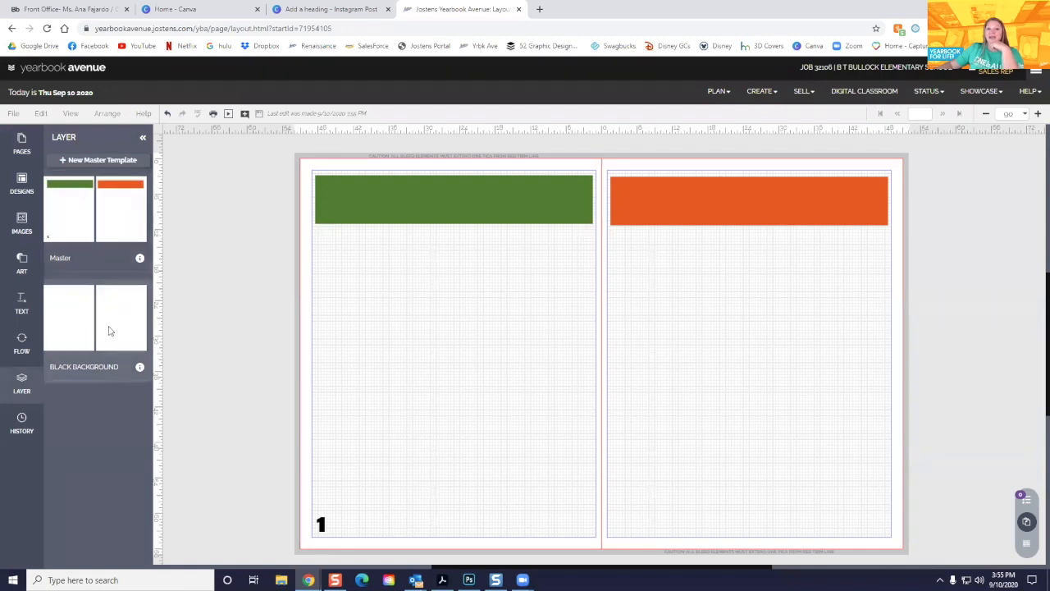
click(139, 369)
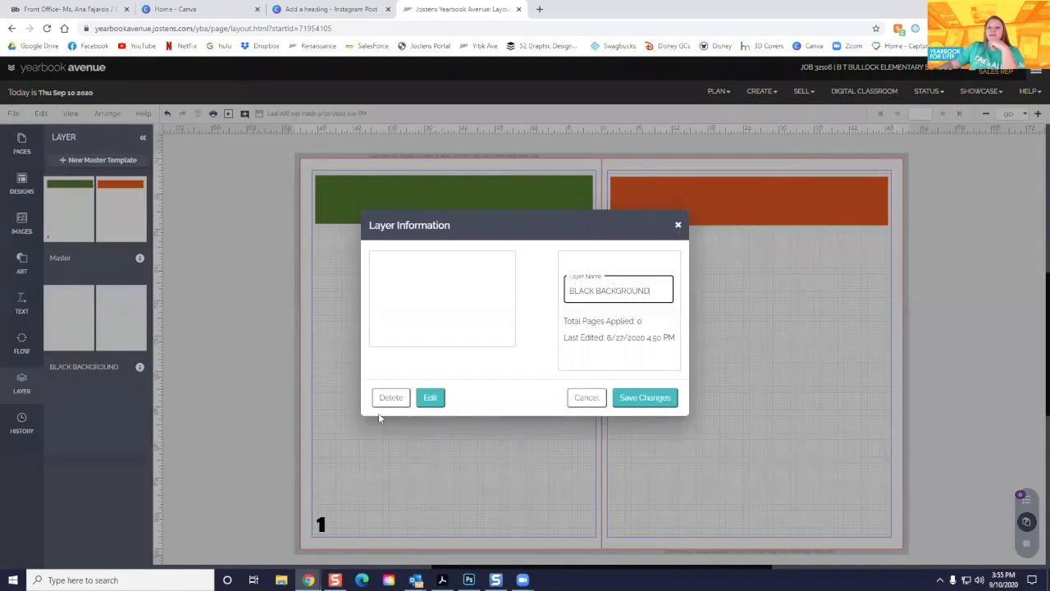
click(428, 400)
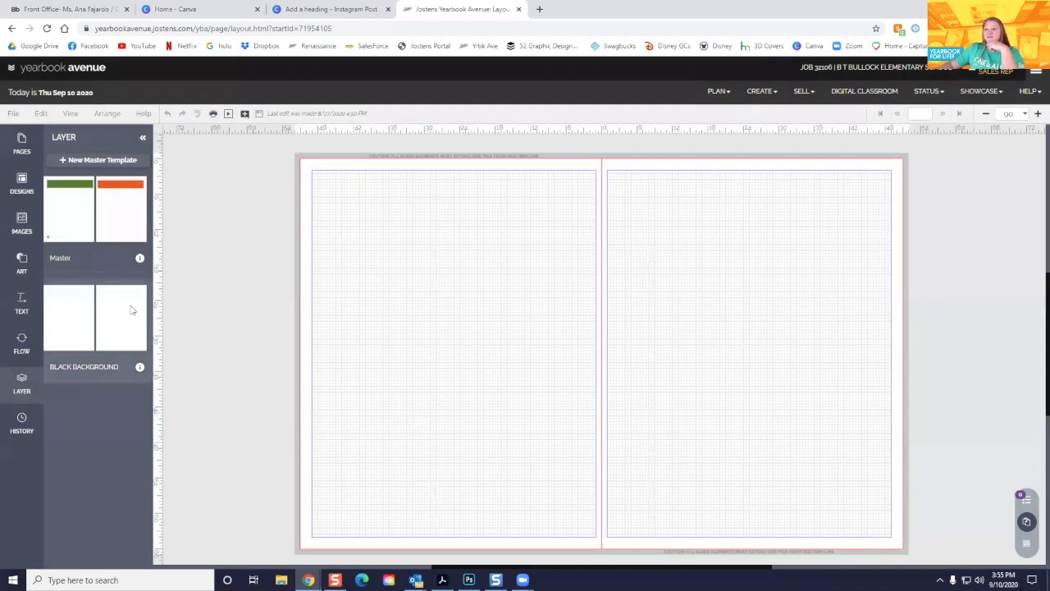
Add a page number box to the left page's lower outer corner and apply the "Anything you want to." style
click(20, 310)
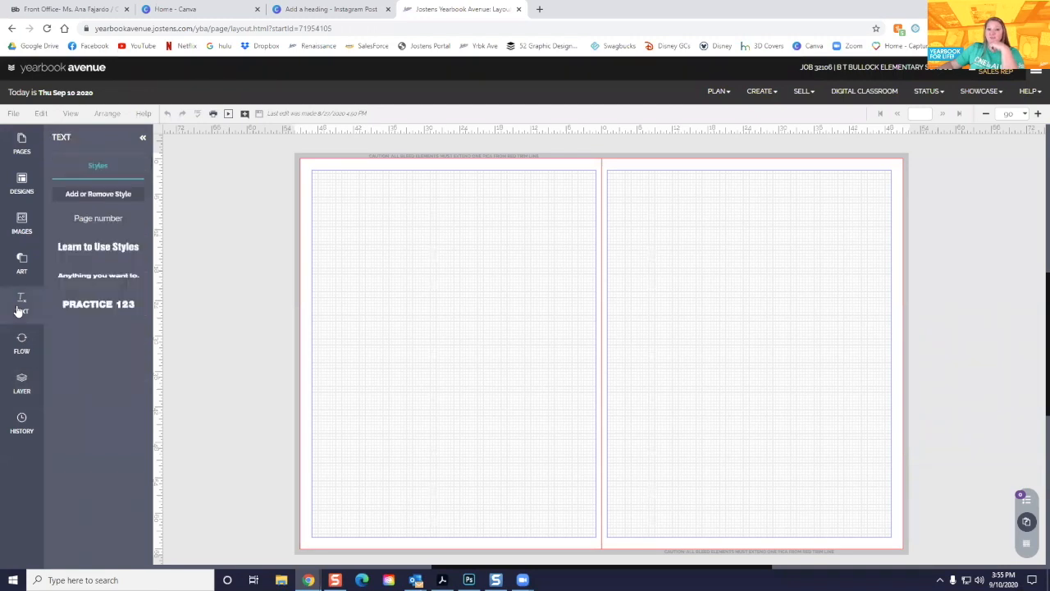
click(106, 219)
click(271, 145)
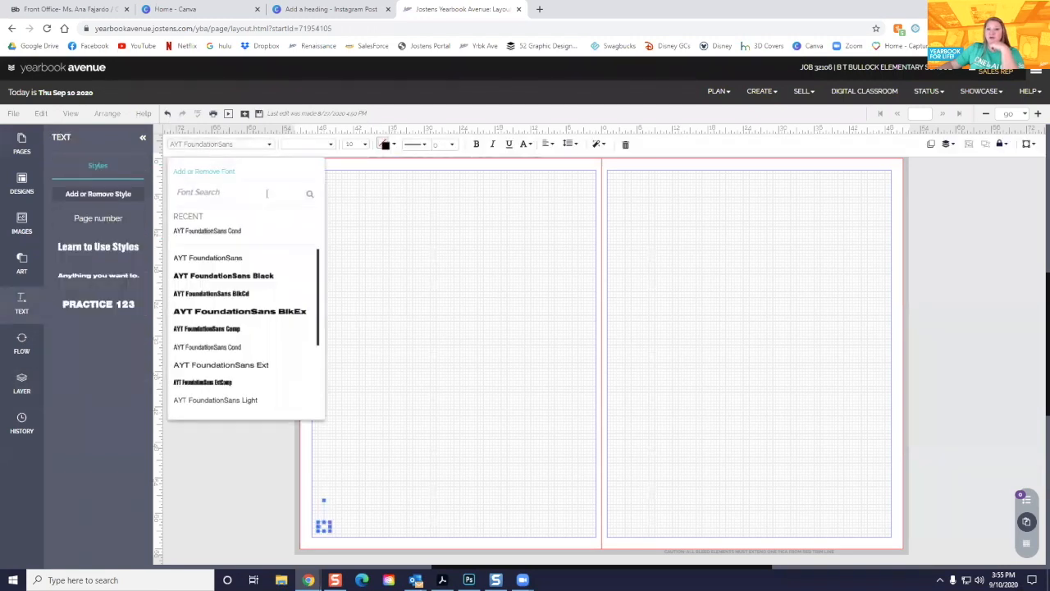
click(306, 144)
click(459, 218)
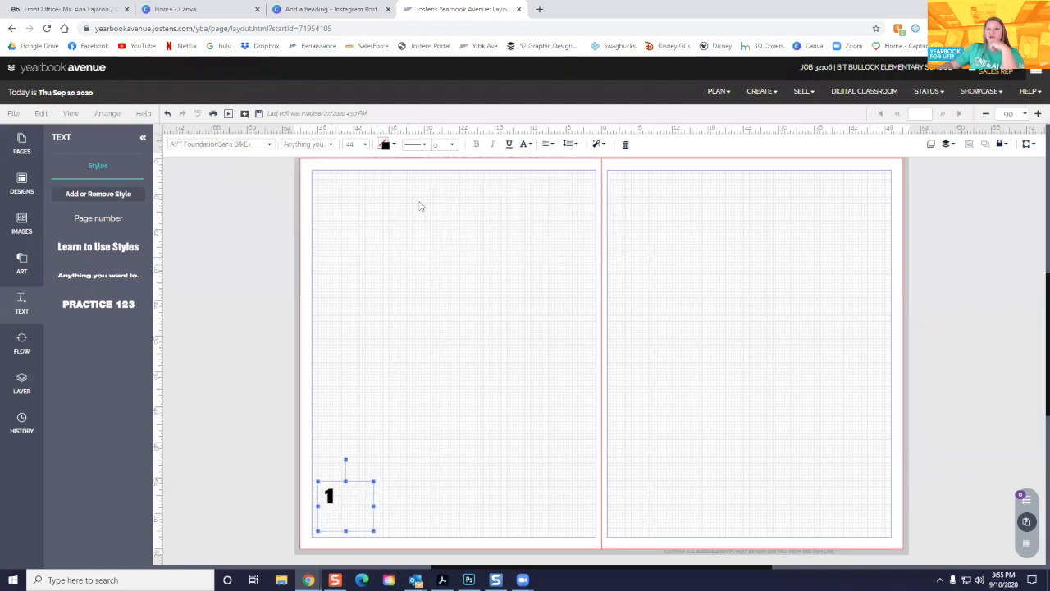
Move the page number to the middle of the left page and color it yellow
click(385, 145)
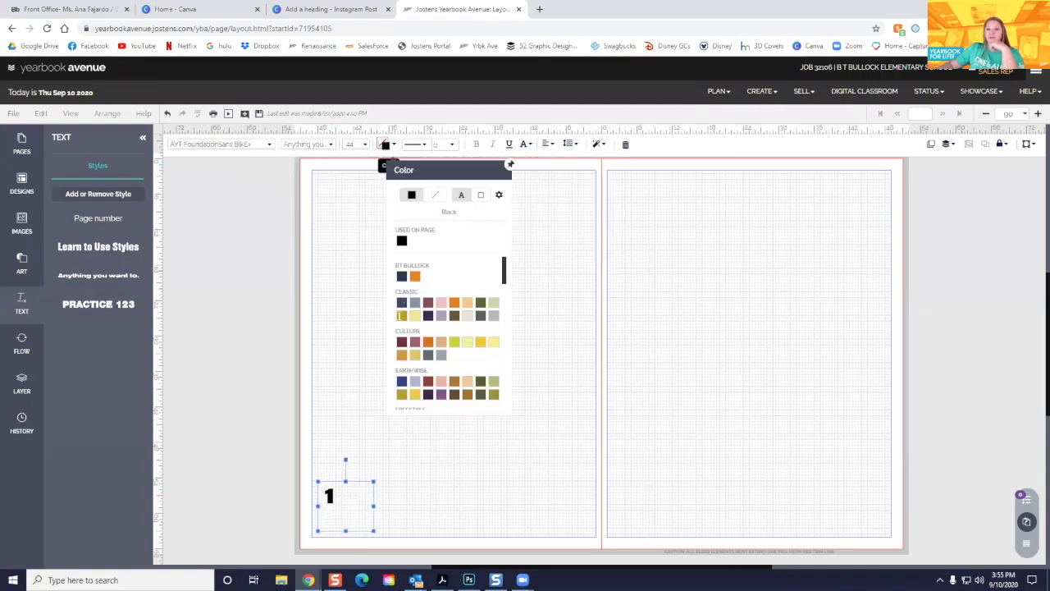
click(480, 341)
drag(351, 508, 480, 367)
click(386, 146)
click(407, 274)
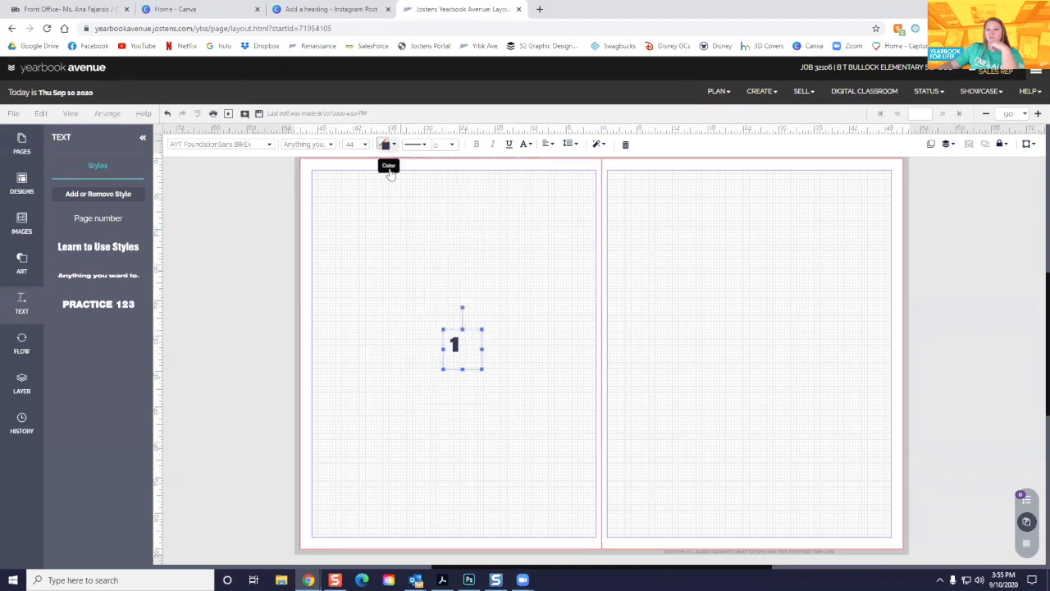
click(386, 145)
click(417, 399)
click(515, 343)
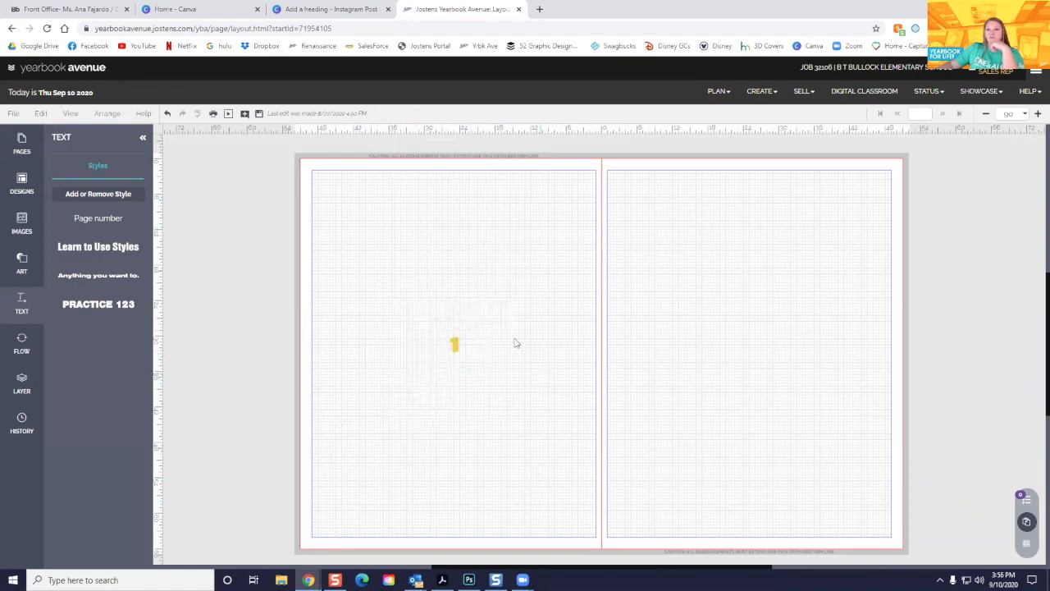
Place the blue corner ribbon clipart on the right page and enlarge it
click(23, 264)
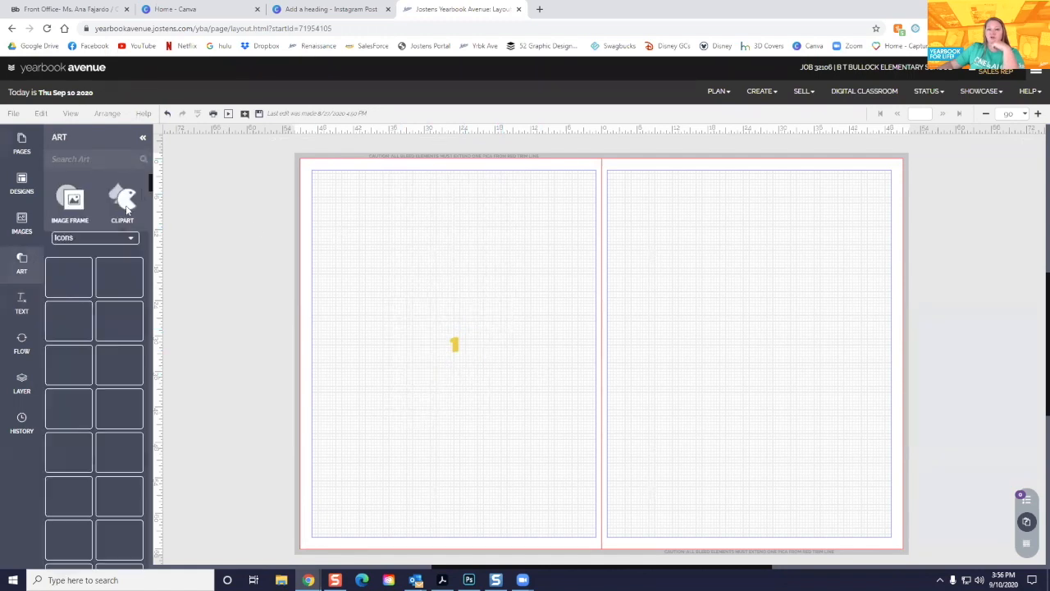
scroll(88, 297, down, 5)
drag(69, 285, 687, 249)
drag(722, 283, 796, 358)
click(673, 359)
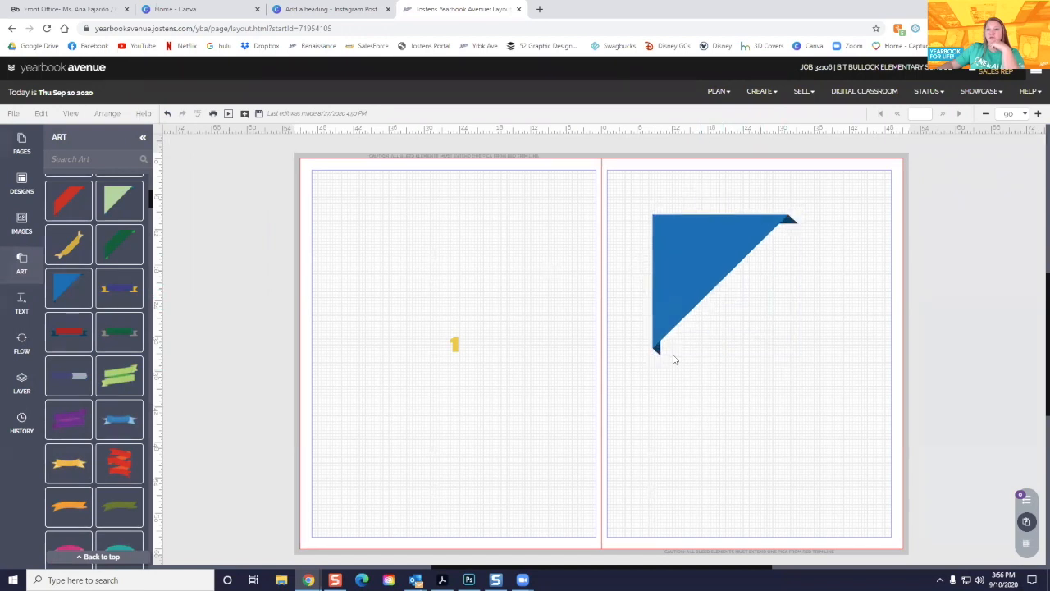
Save the BLACK BACKGROUND template, accepting the page number changes, and display the list of layer templates
click(259, 114)
click(502, 354)
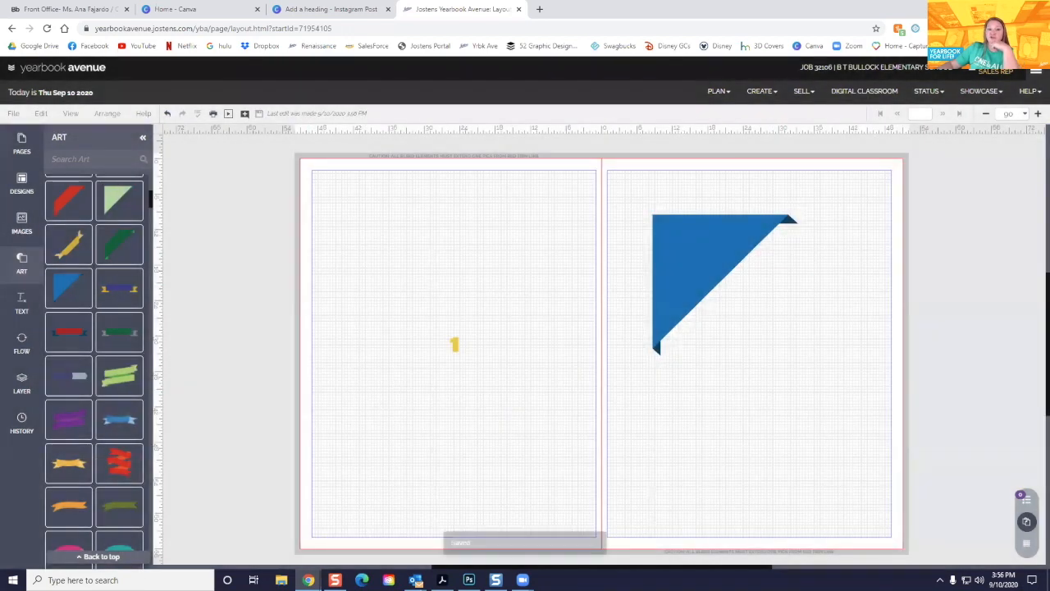
click(21, 382)
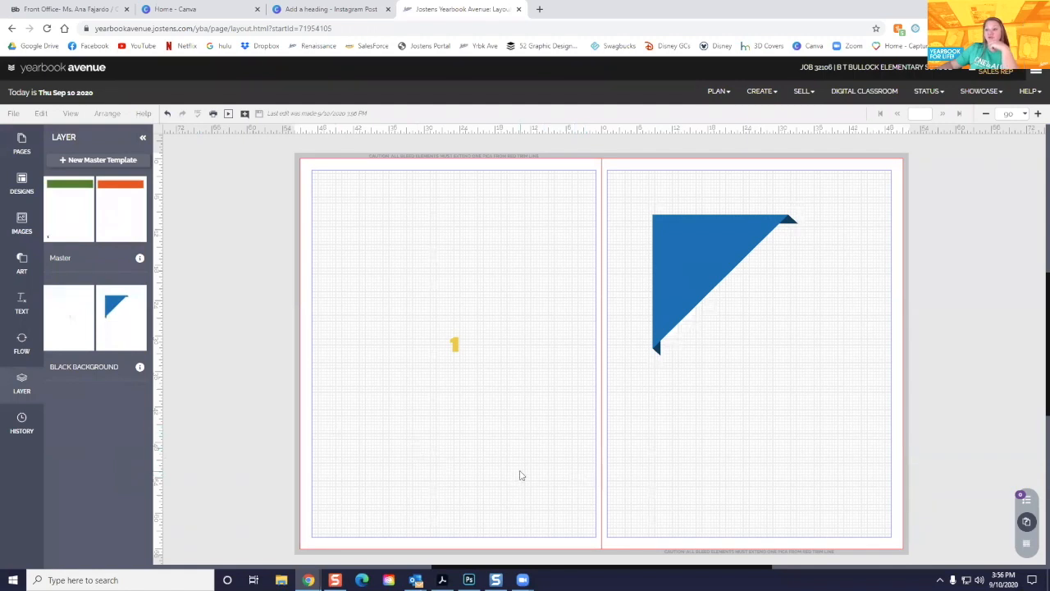
Open the Page Ladder and display the editable page details for page 003
click(762, 96)
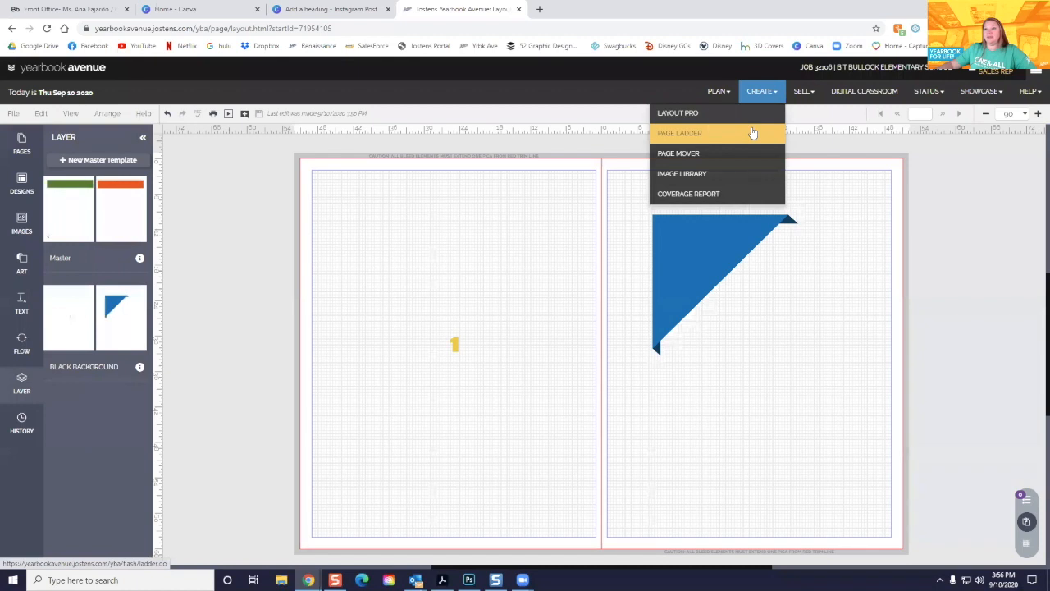
click(753, 133)
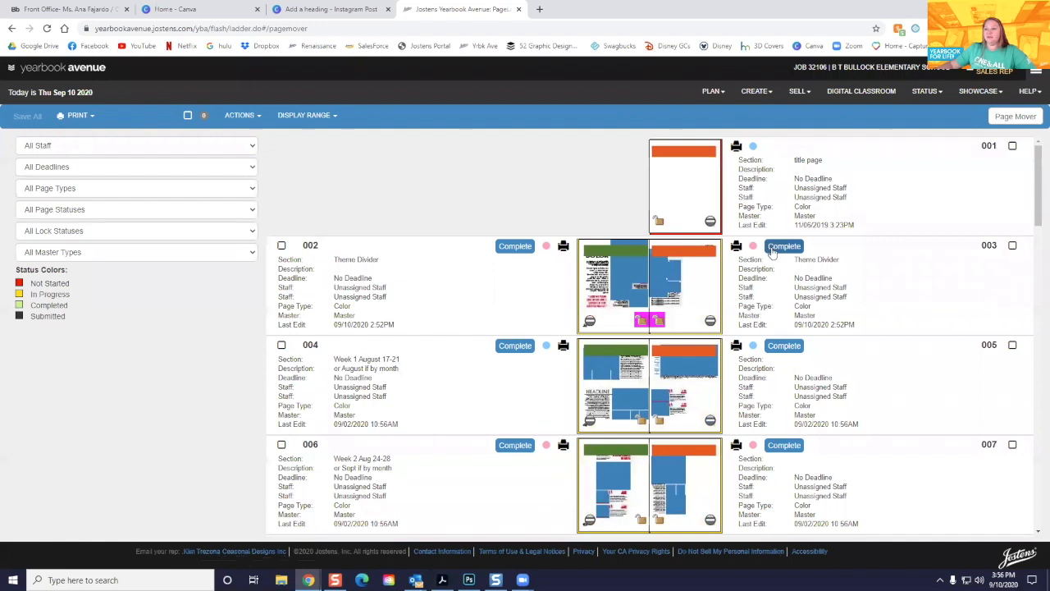
click(799, 322)
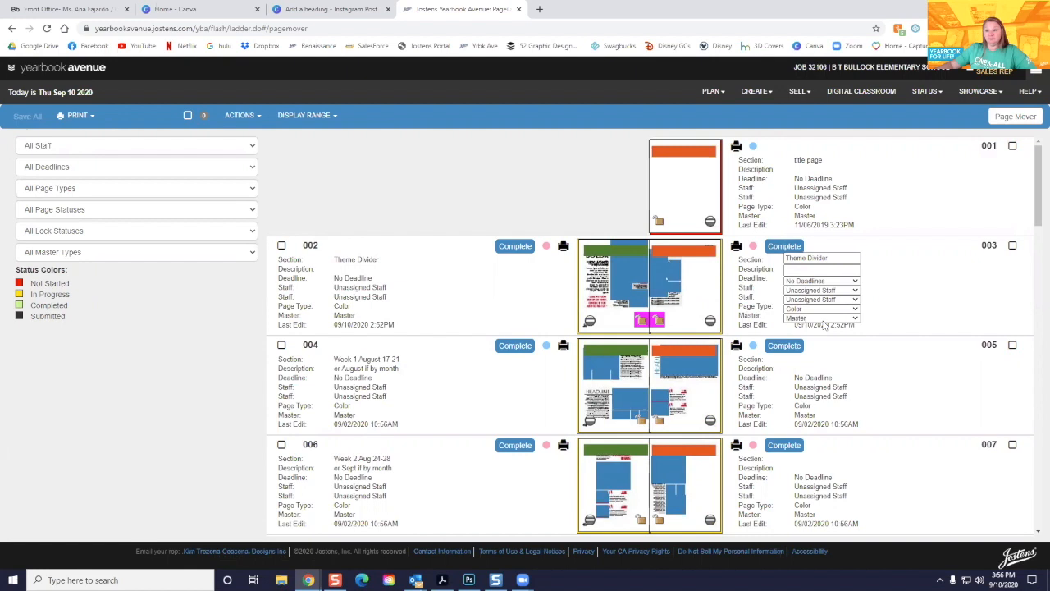
Assign the BLACK BACKGROUND master to page 014 in the Page Ladder and save the change
scroll(671, 302, down, 3)
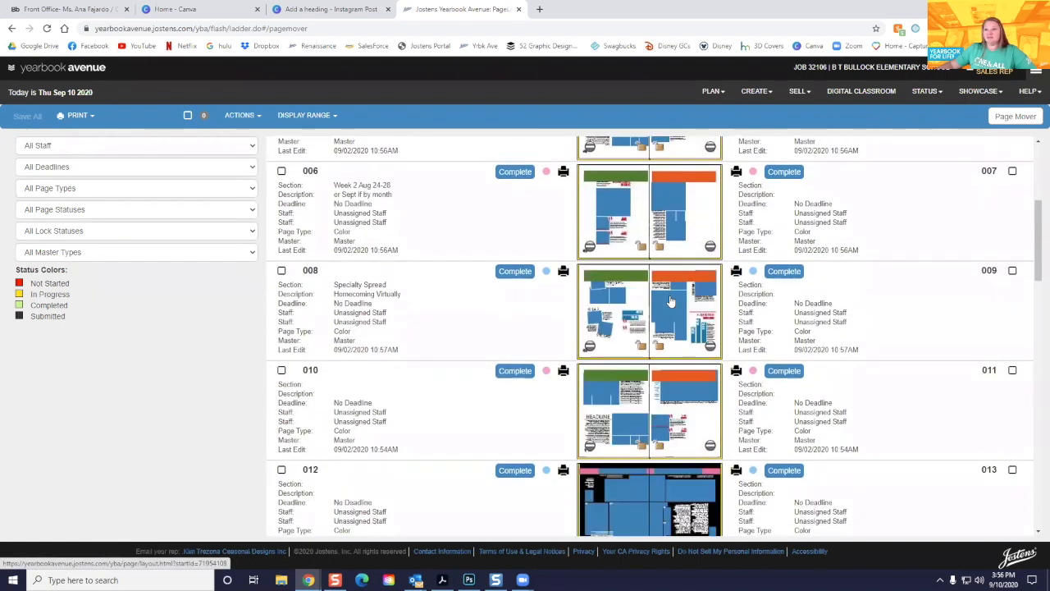
scroll(671, 302, down, 2)
scroll(671, 302, down, 1)
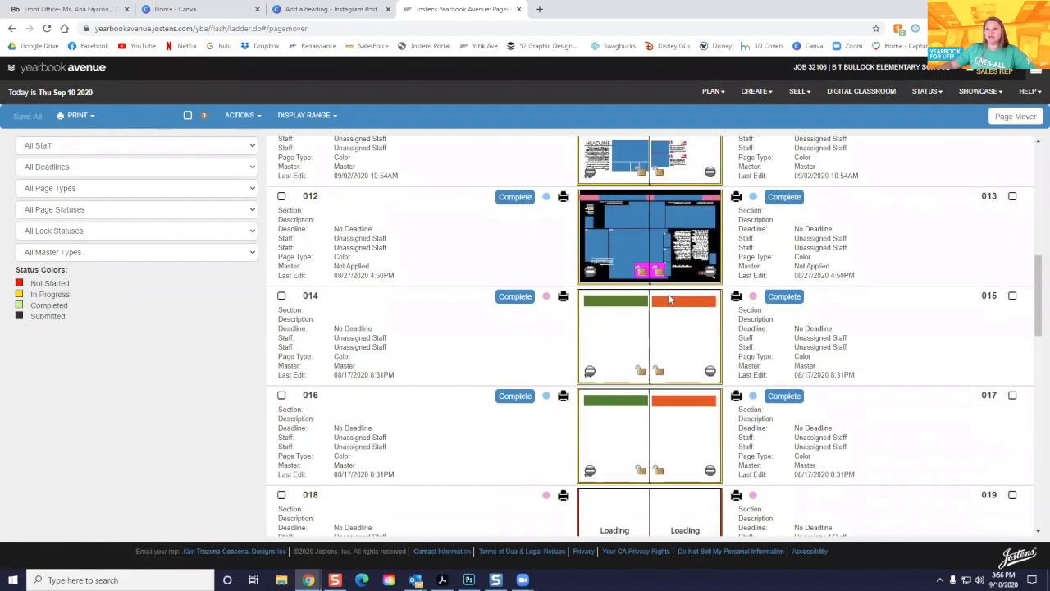
scroll(669, 300, down, 1)
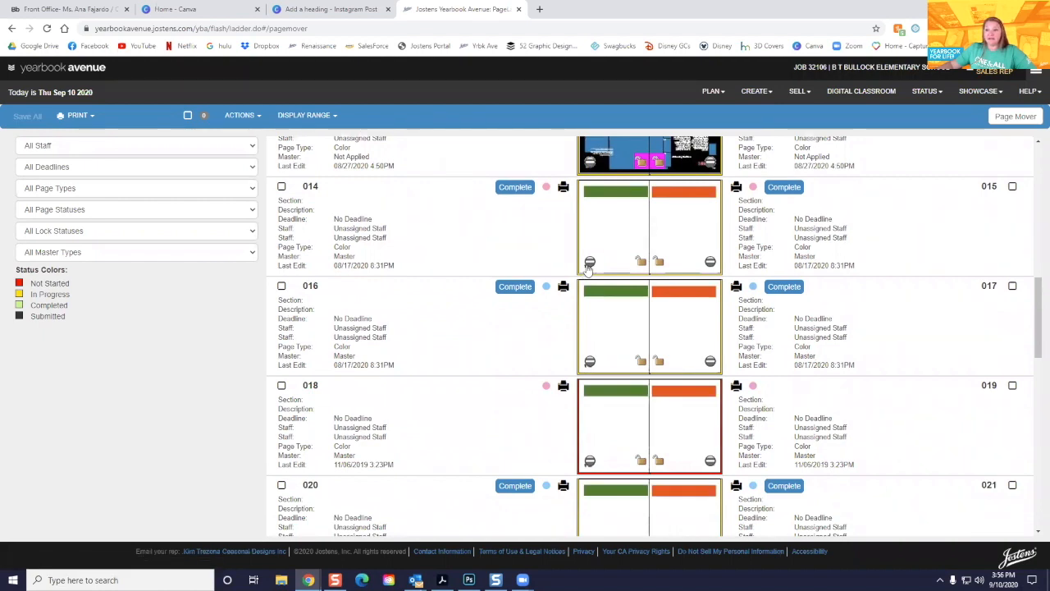
click(345, 257)
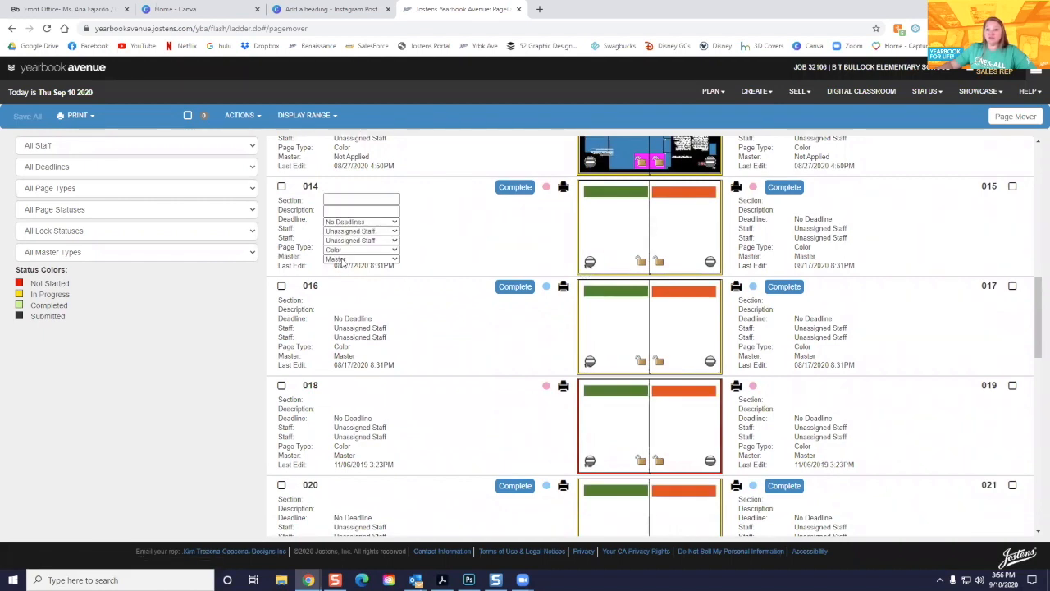
click(394, 259)
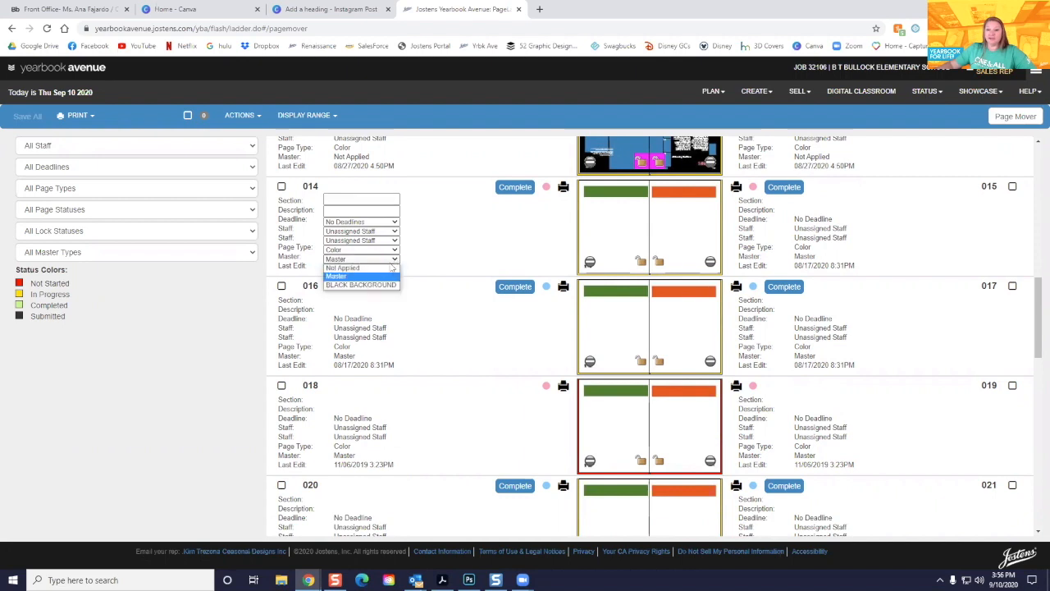
click(385, 284)
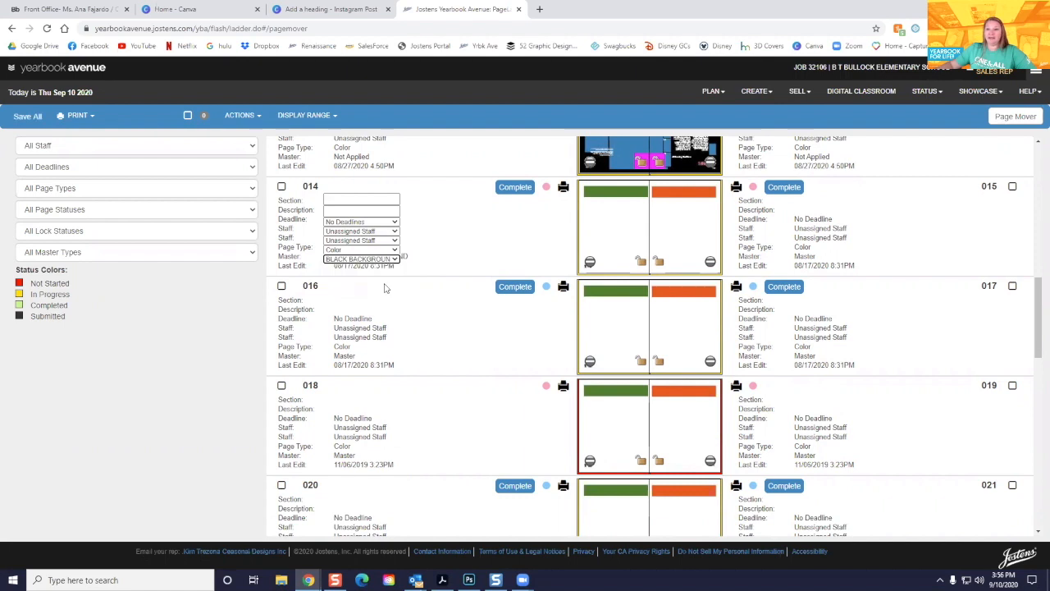
click(446, 235)
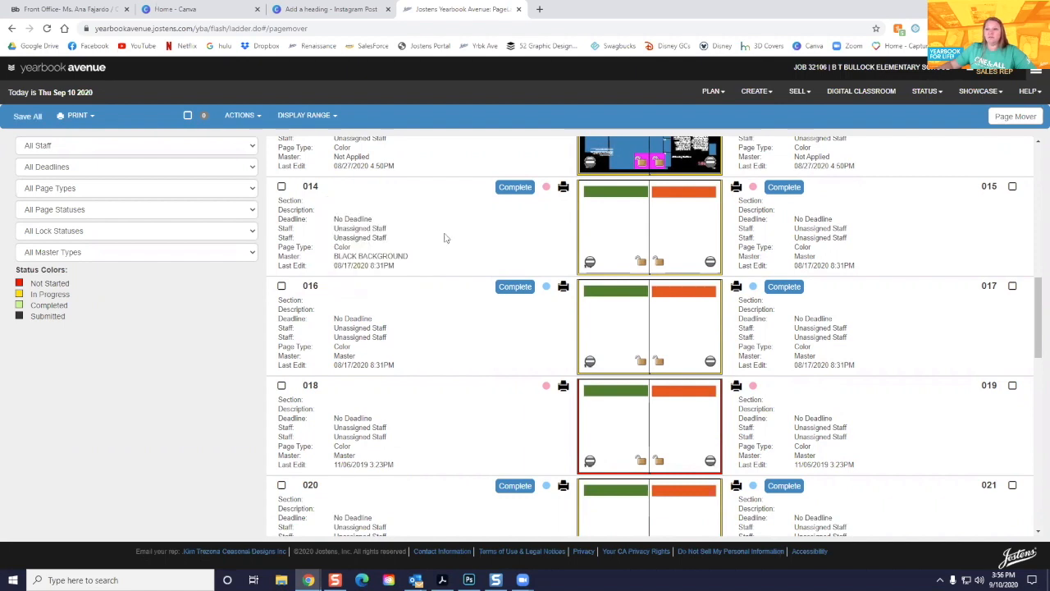
click(27, 116)
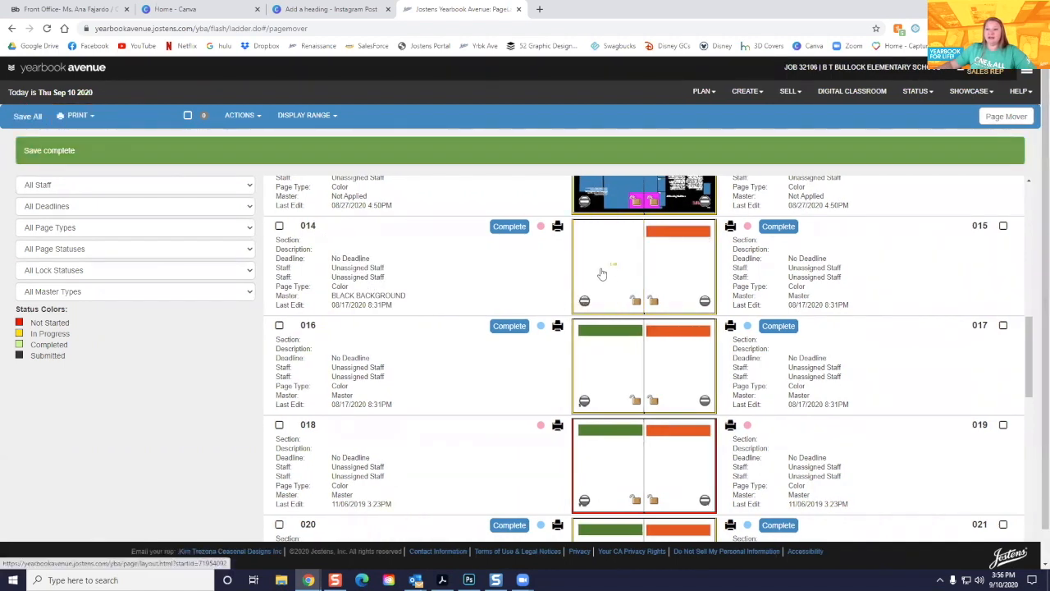
Assign the BLACK BACKGROUND master to page 015, save it, and open the 014–015 spread for layout
click(798, 300)
click(812, 299)
click(808, 320)
click(21, 117)
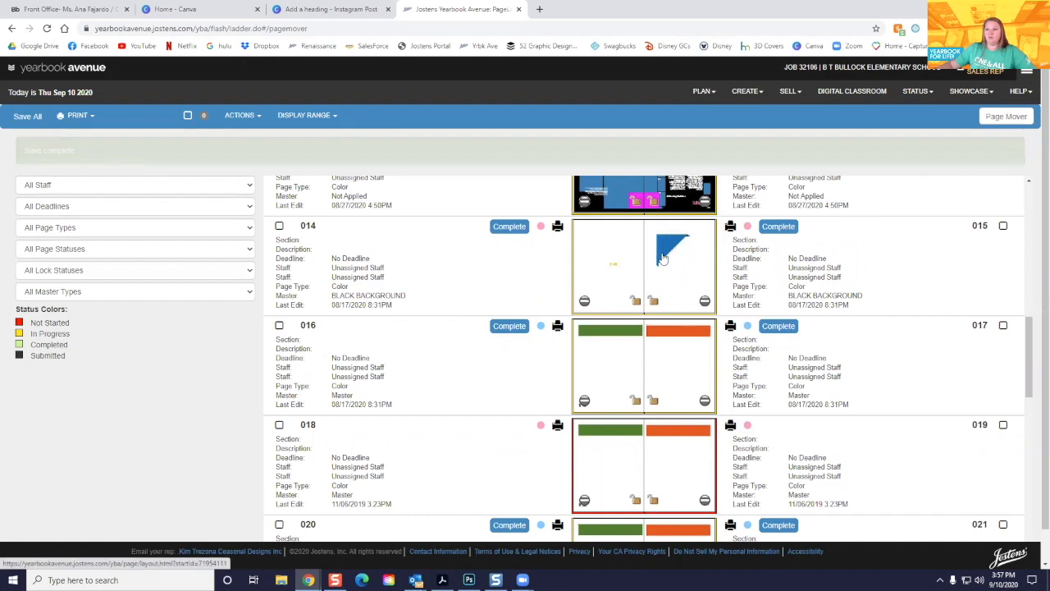
click(686, 290)
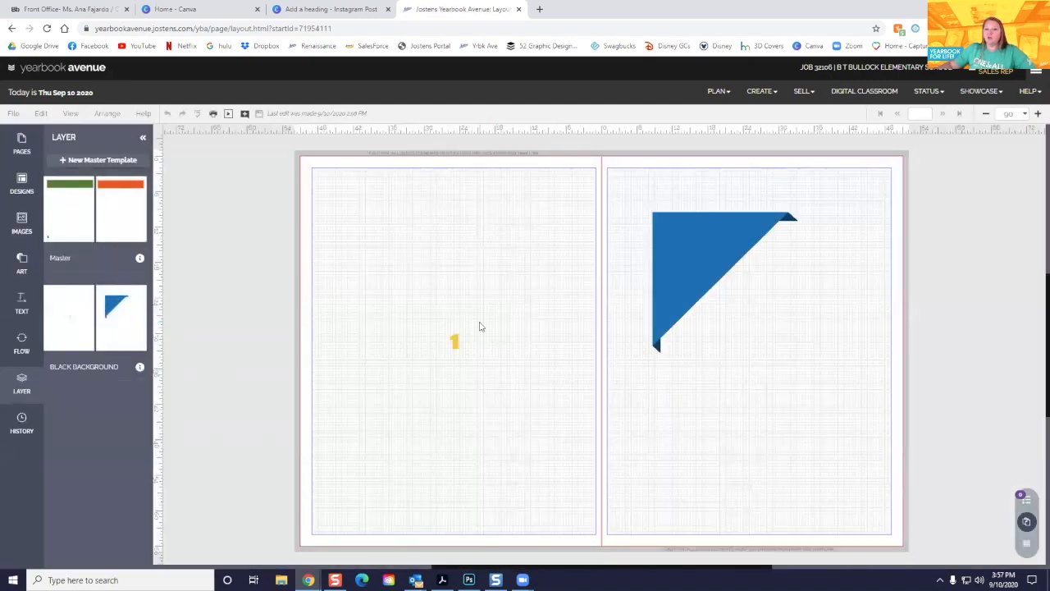
Place the photo of the woman in the white sweatshirt over the yellow page number and change the photo's layer placement
click(22, 232)
drag(131, 292, 459, 366)
click(556, 283)
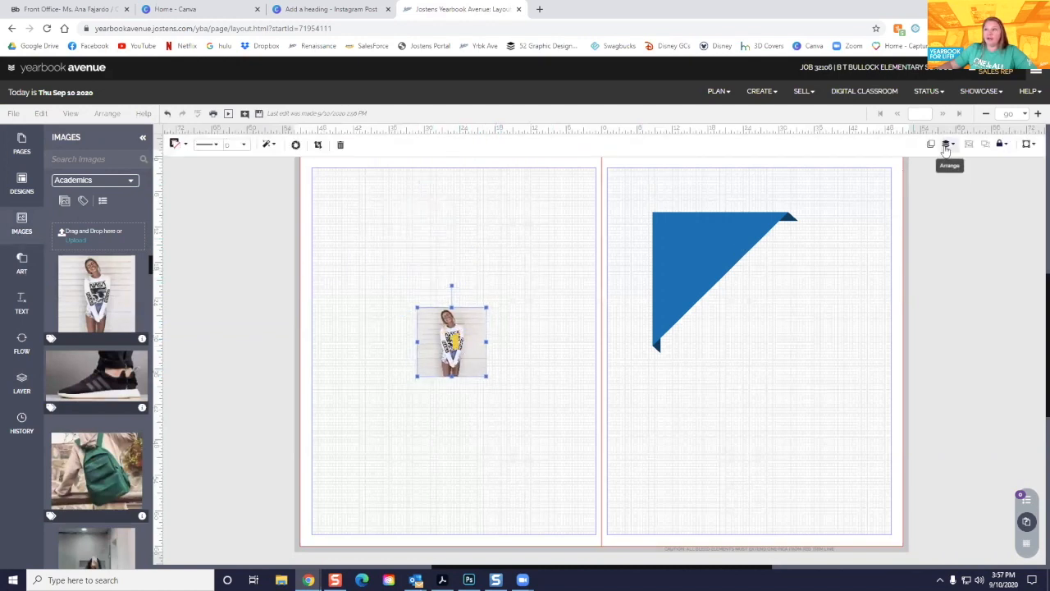
click(946, 145)
click(848, 213)
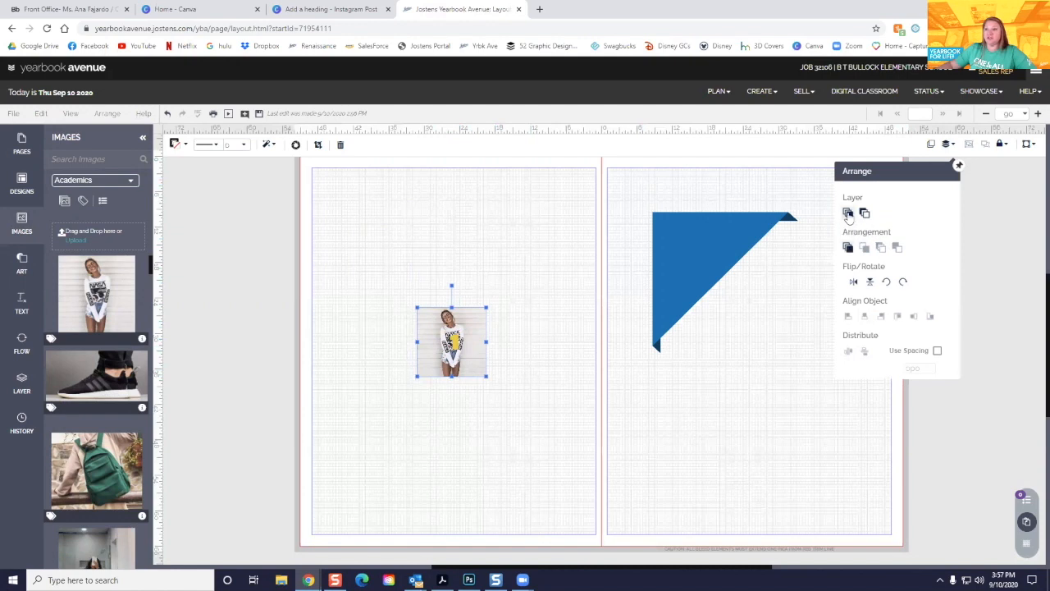
Move the yellow page number and the photo apart on the left page, and undo the last two moves
click(528, 361)
key(ctrl+v)
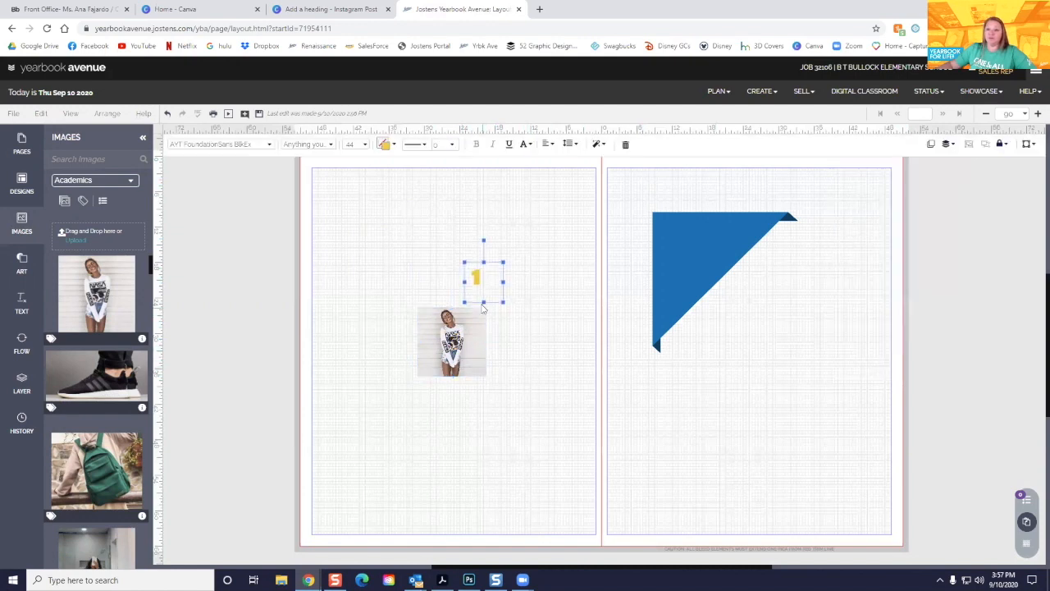
drag(507, 332, 534, 400)
drag(492, 309, 517, 252)
click(440, 376)
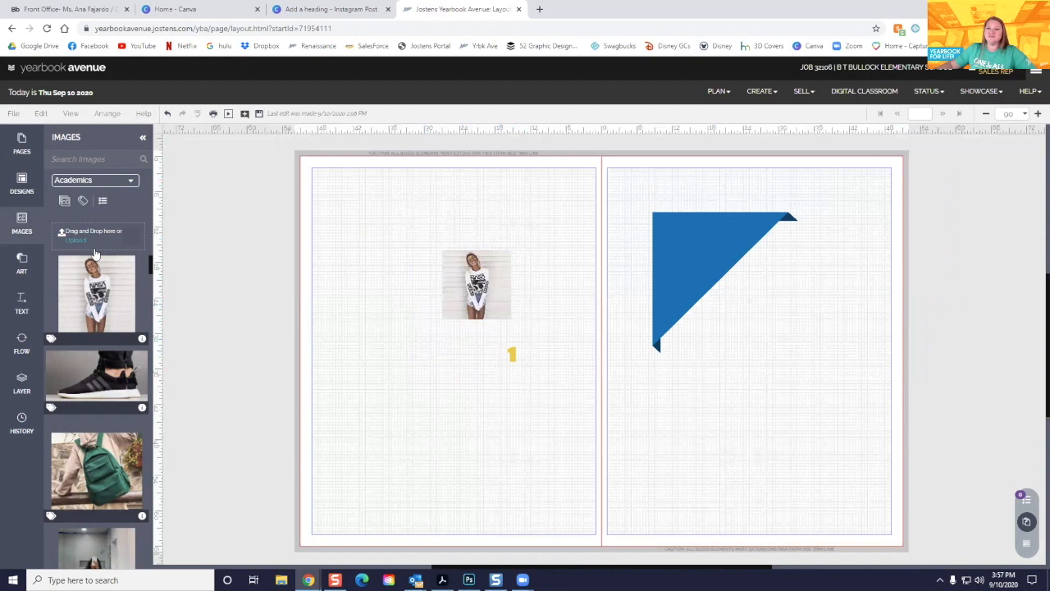
key(ctrl+z)
key(ctrl+z)
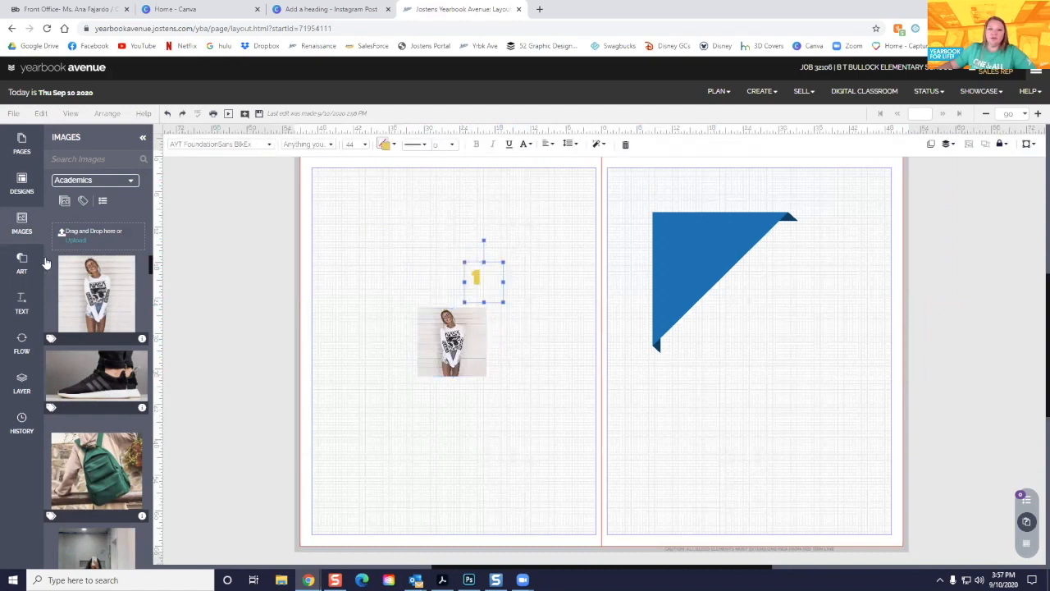
Open the 002–003 spread from the yearbook pages, discarding the unsaved changes
click(21, 143)
click(110, 284)
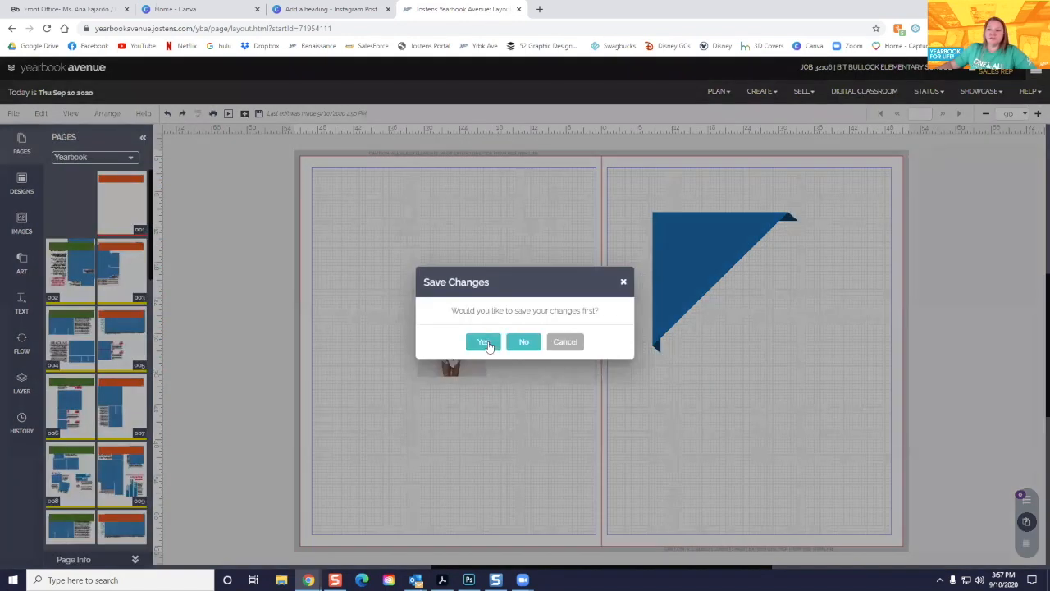
click(523, 343)
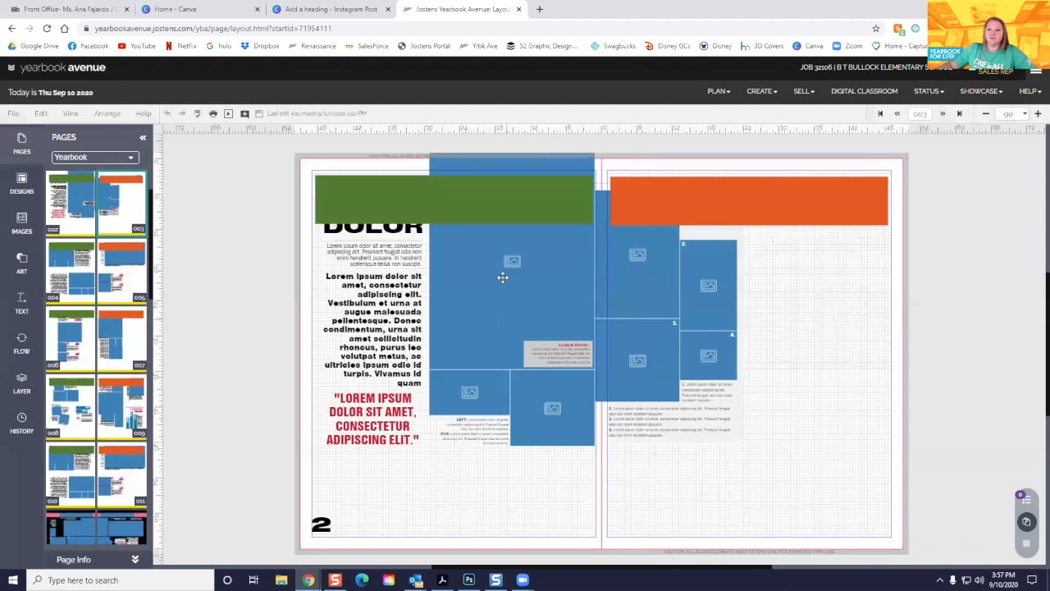
Bring the left page's large image box to the front and move it down over the page number in the lower corner
drag(496, 265, 422, 277)
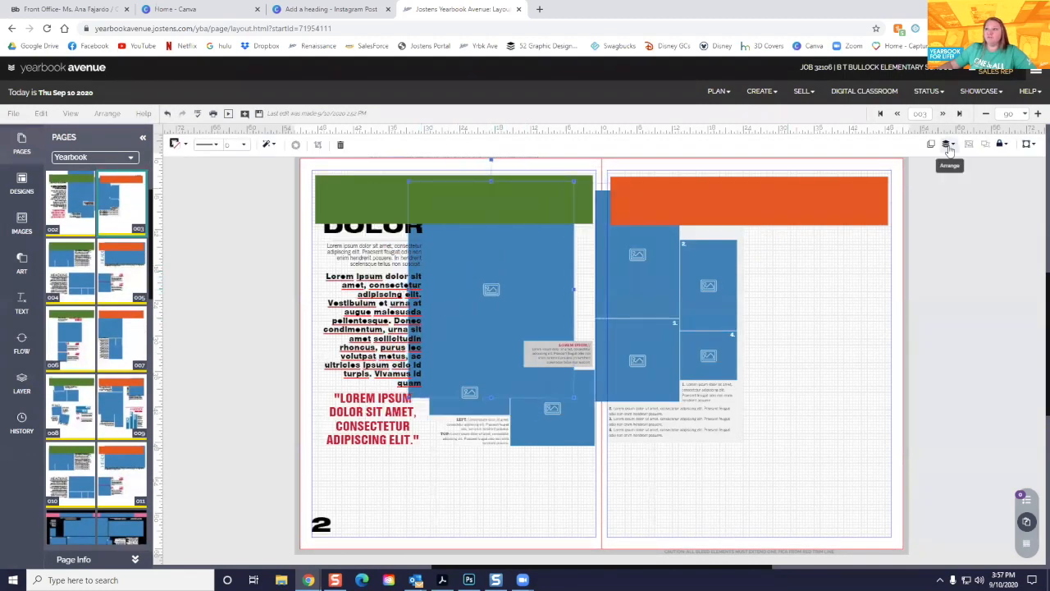
click(947, 145)
click(854, 213)
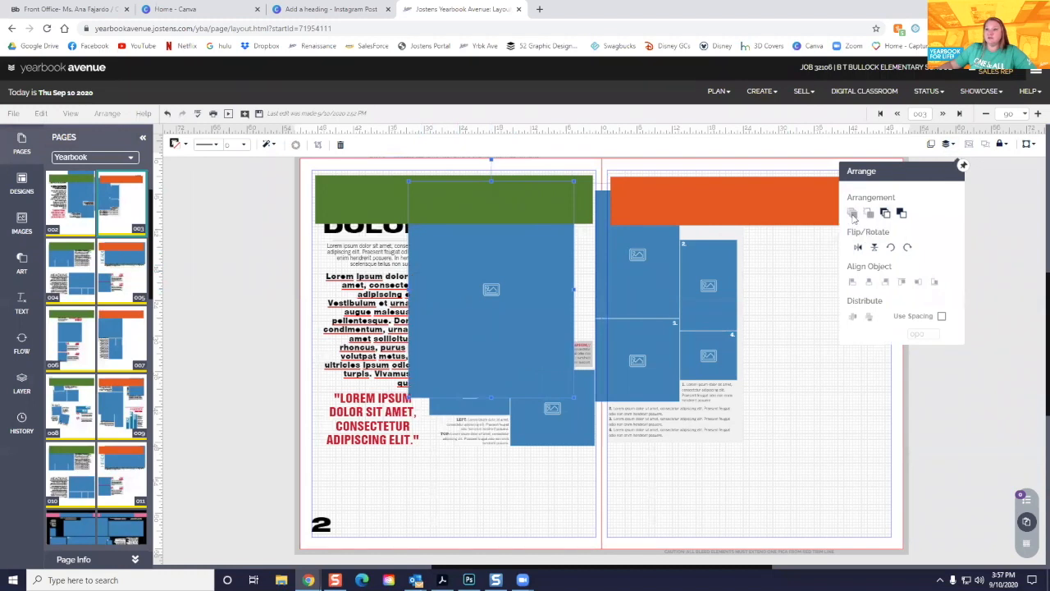
click(539, 204)
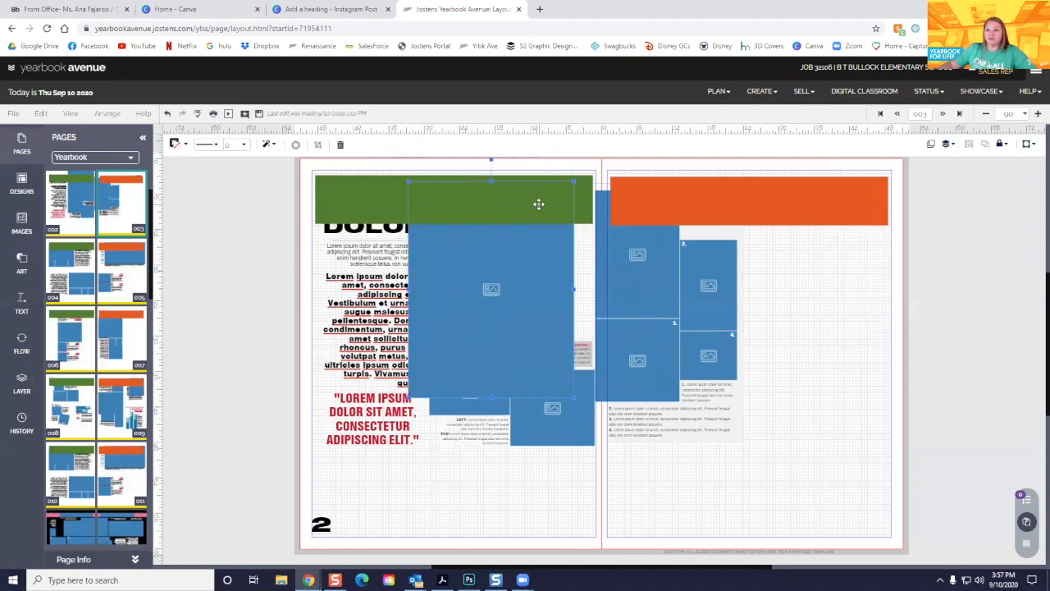
drag(529, 235, 413, 363)
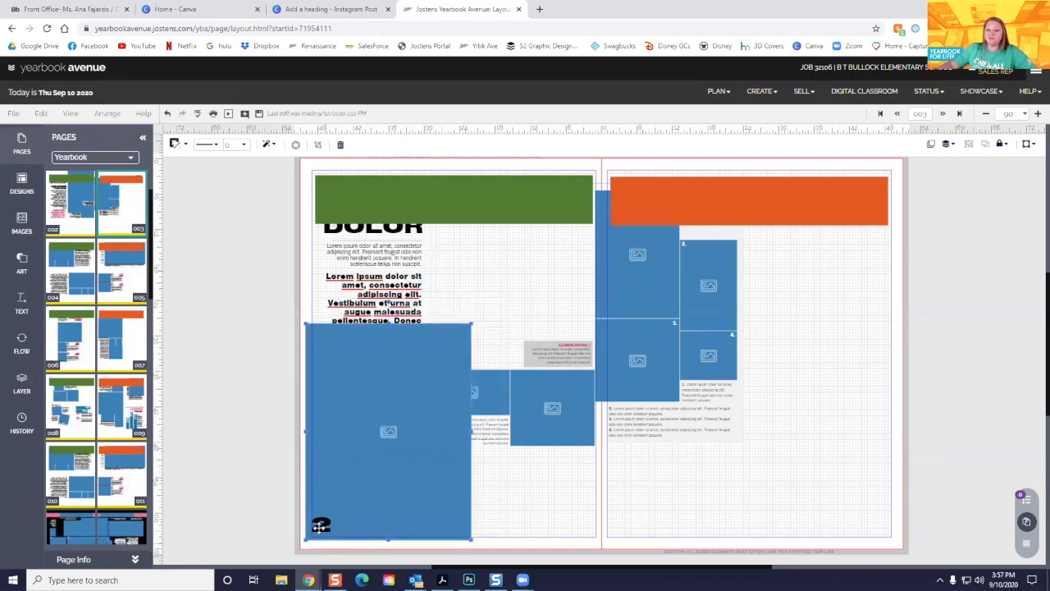
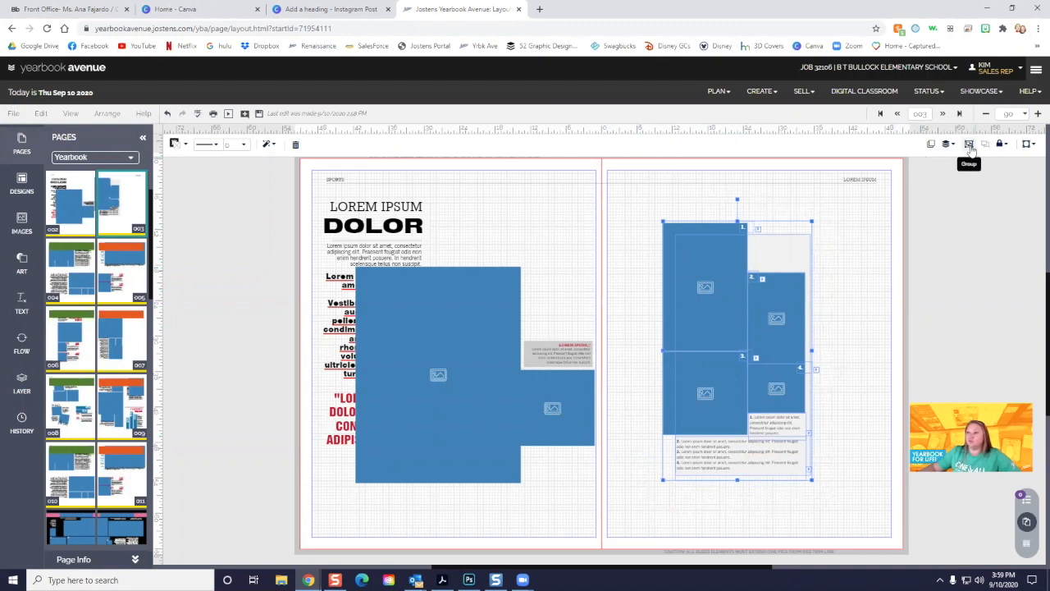
Group the selected image boxes and captions on the right page and move the group up and toward the gutter
click(969, 145)
click(814, 317)
drag(741, 344, 740, 311)
click(861, 301)
Ungroup the right page's photo cluster and move its still-selected elements slightly up toward the gutter
click(754, 289)
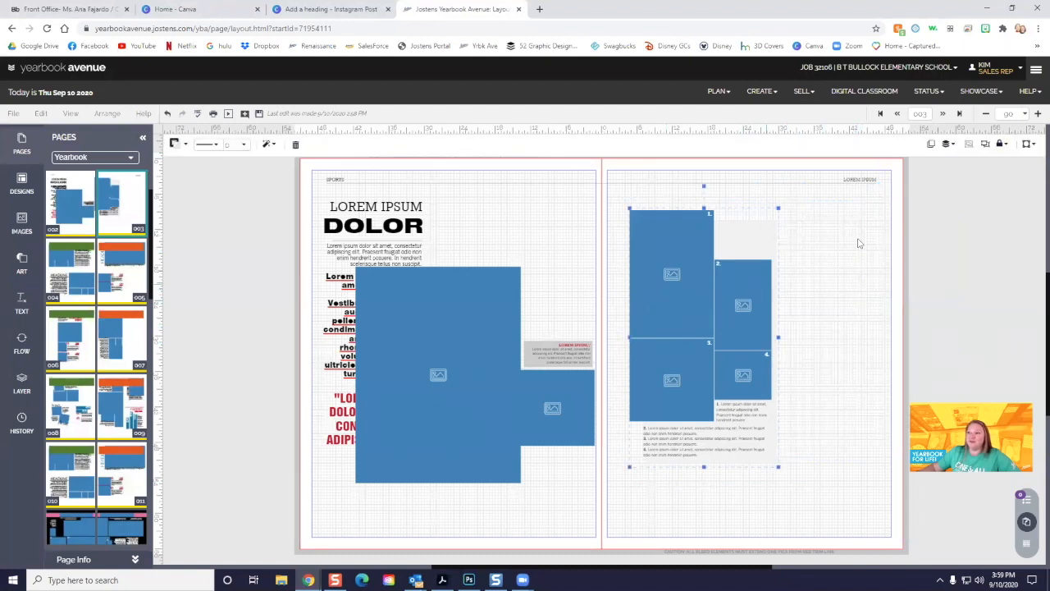
click(986, 145)
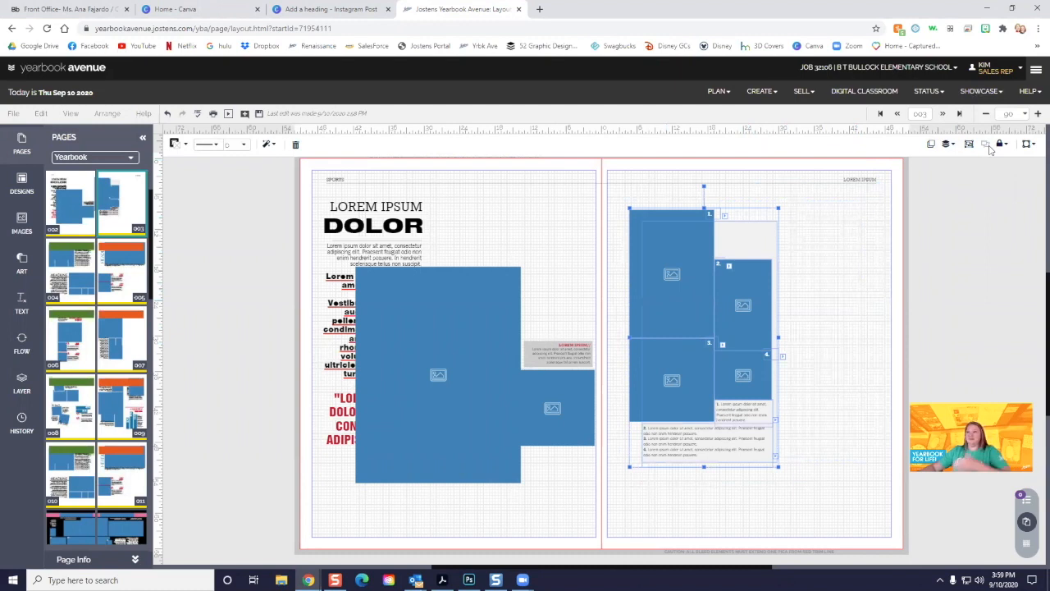
drag(741, 279, 731, 265)
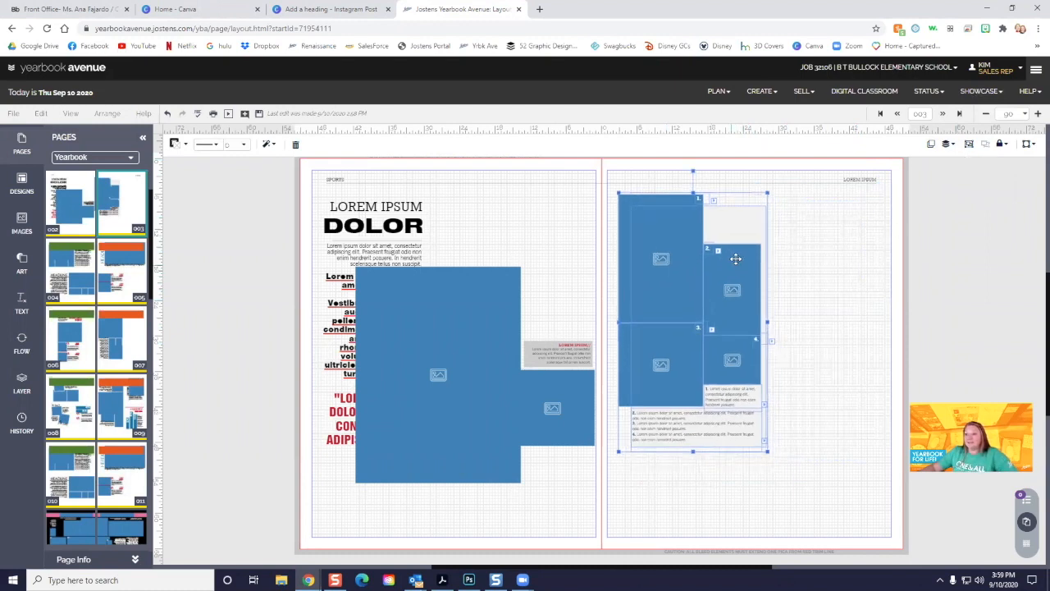
Duplicate the photo cluster, move the copy beside the original on the right page, and delete the copy
click(930, 145)
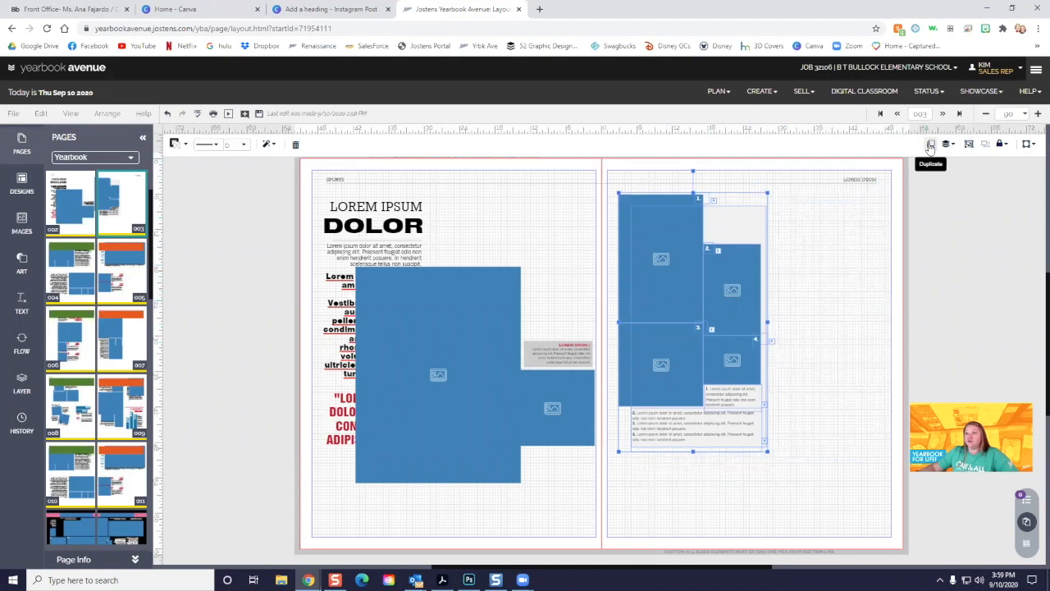
drag(773, 300, 881, 328)
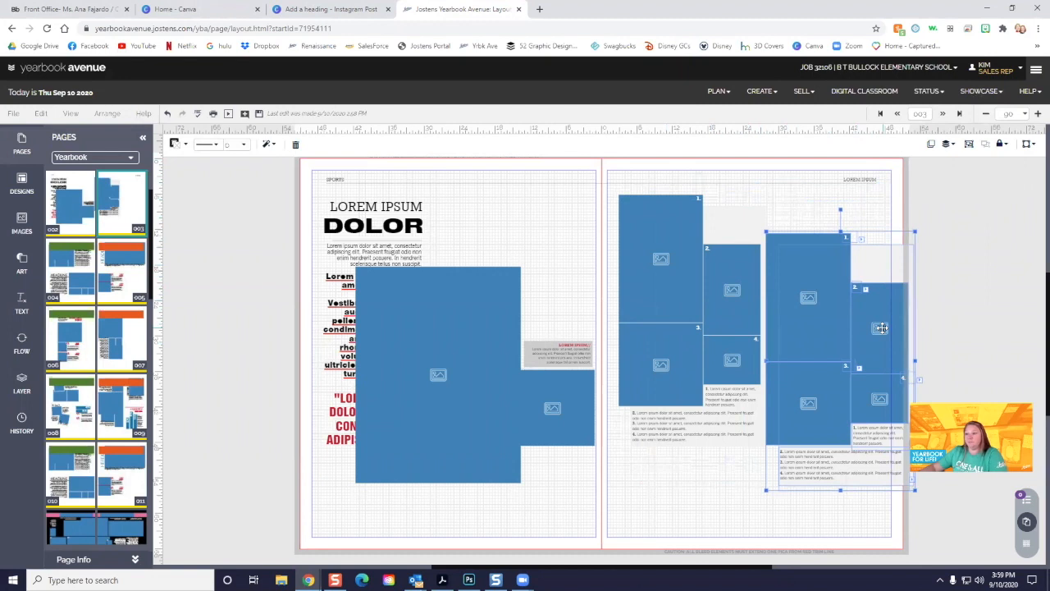
key(Delete)
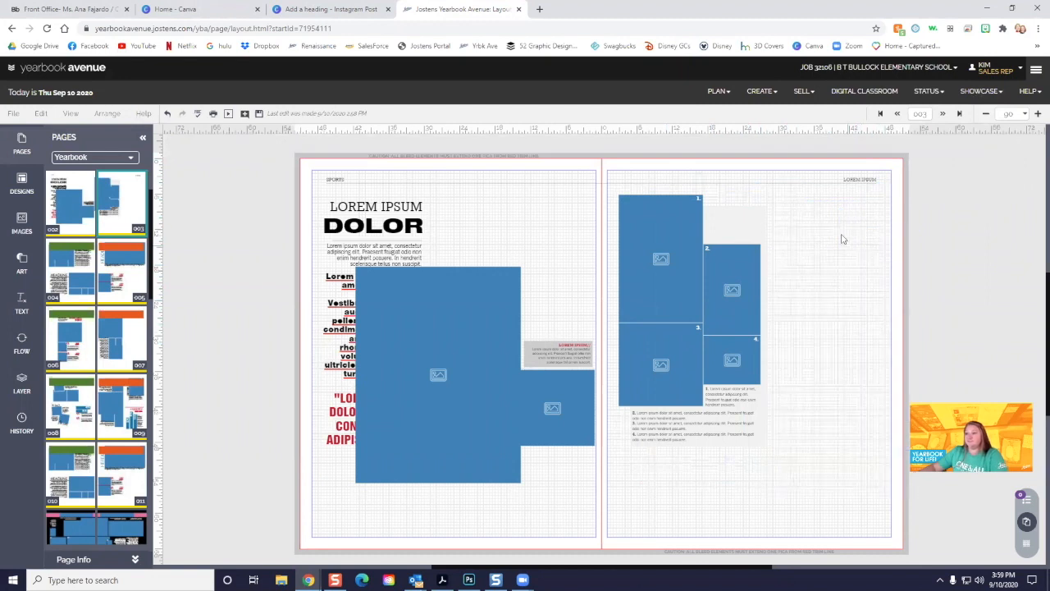
Fill the background box behind the right page's photo cluster with CS Mint Cream, and change the fill to red
click(761, 223)
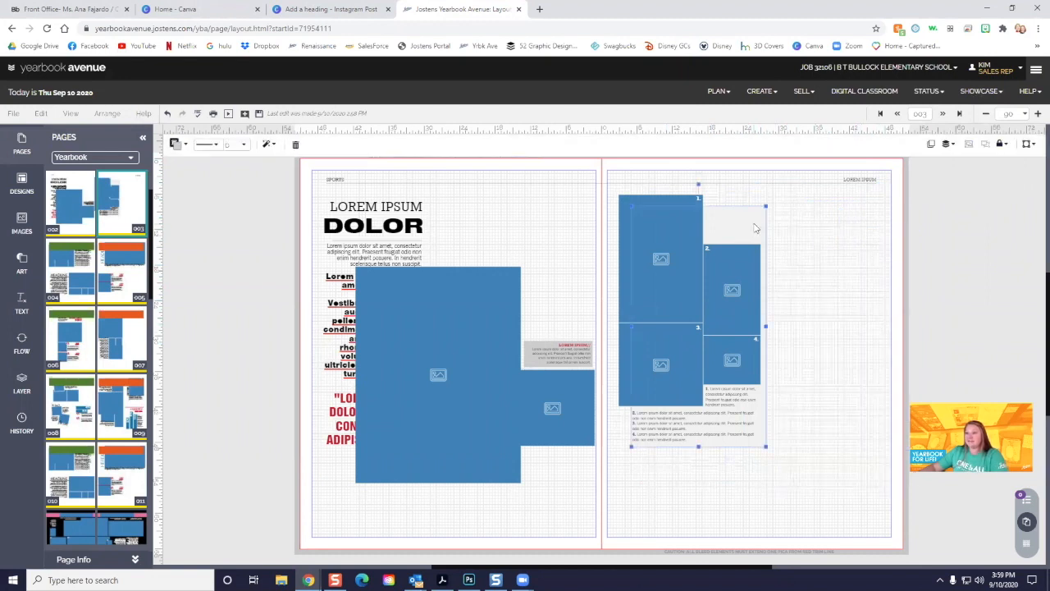
click(176, 144)
click(282, 329)
click(176, 143)
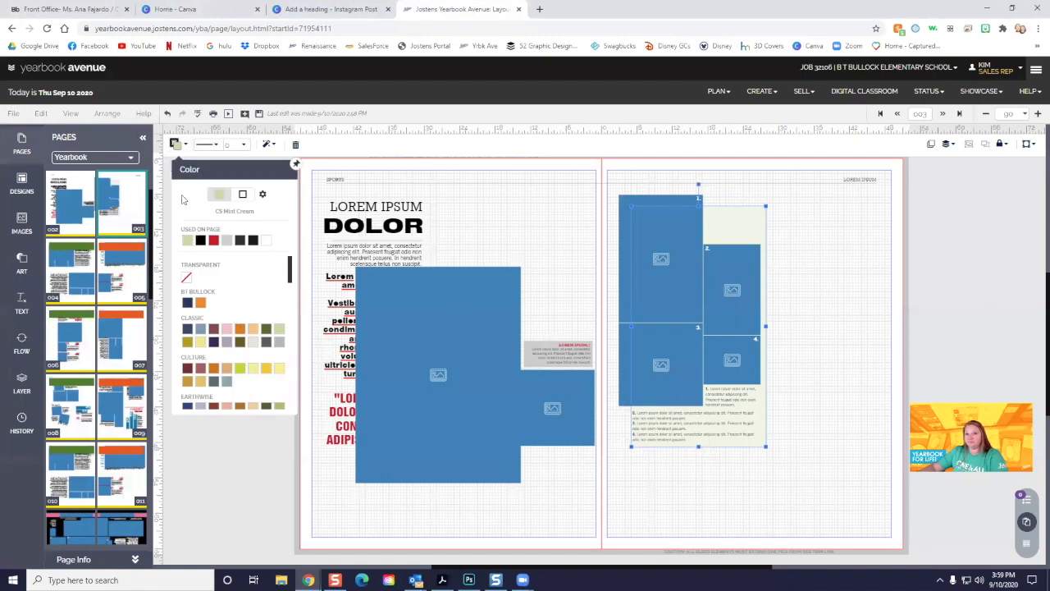
click(212, 240)
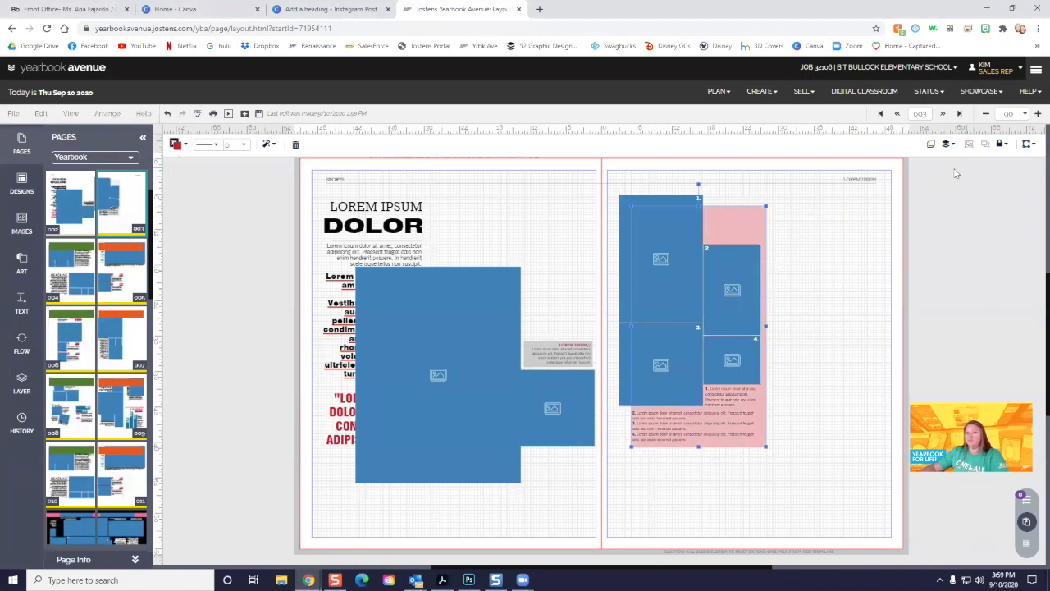
Set the tint of the red background box behind the photo cluster to 27, and lower it to the minimum for a solid fill
click(271, 144)
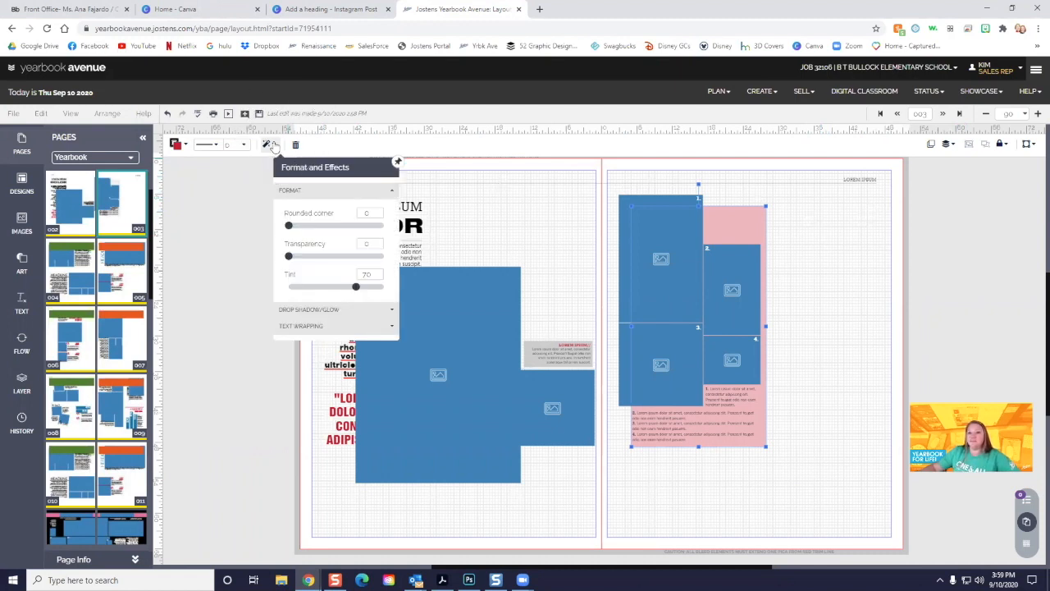
drag(355, 286, 315, 287)
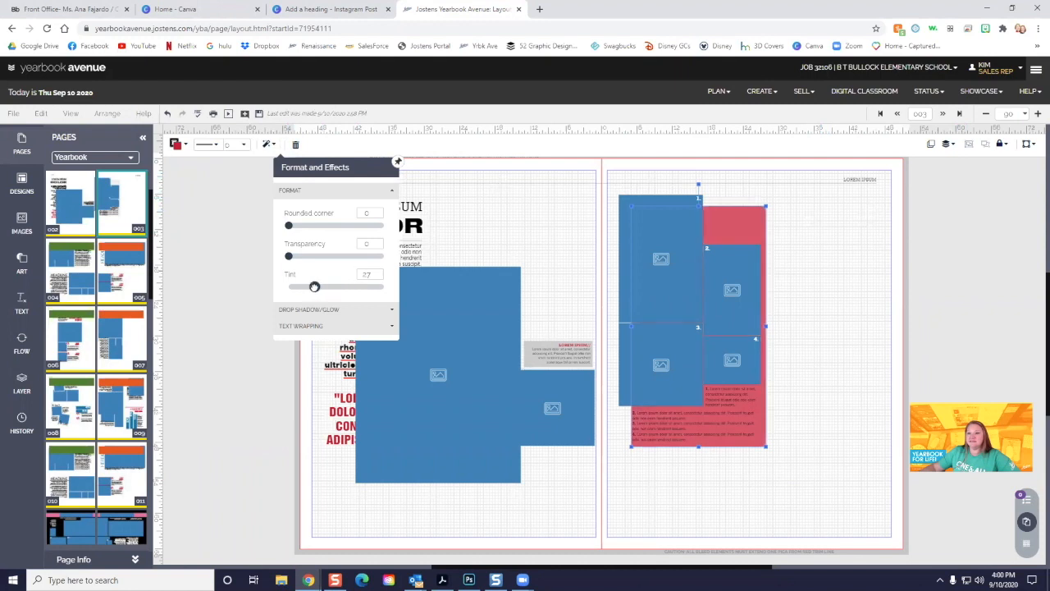
click(320, 310)
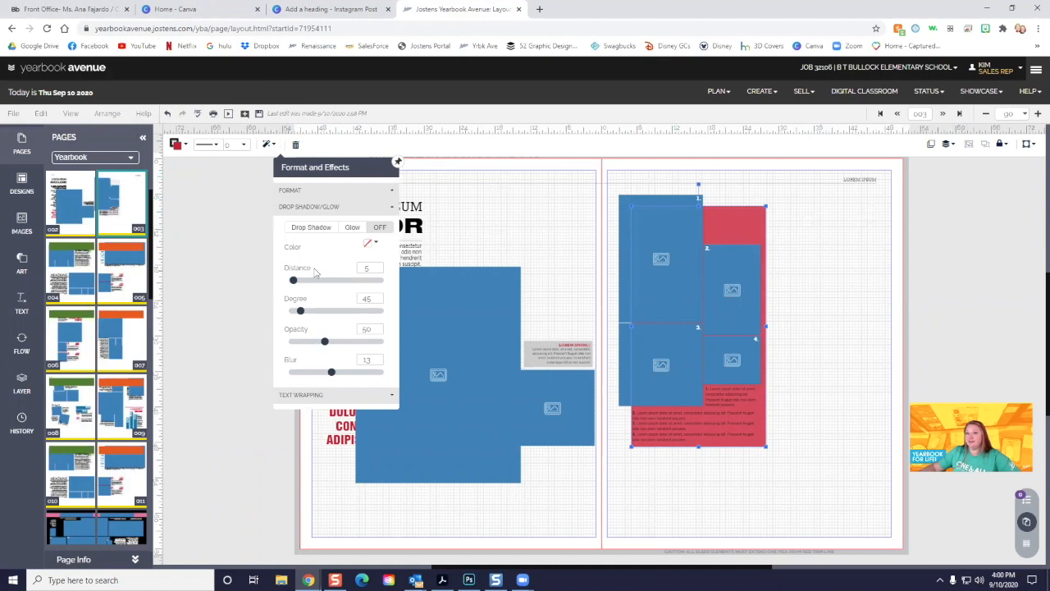
click(292, 190)
drag(308, 287, 287, 288)
click(823, 285)
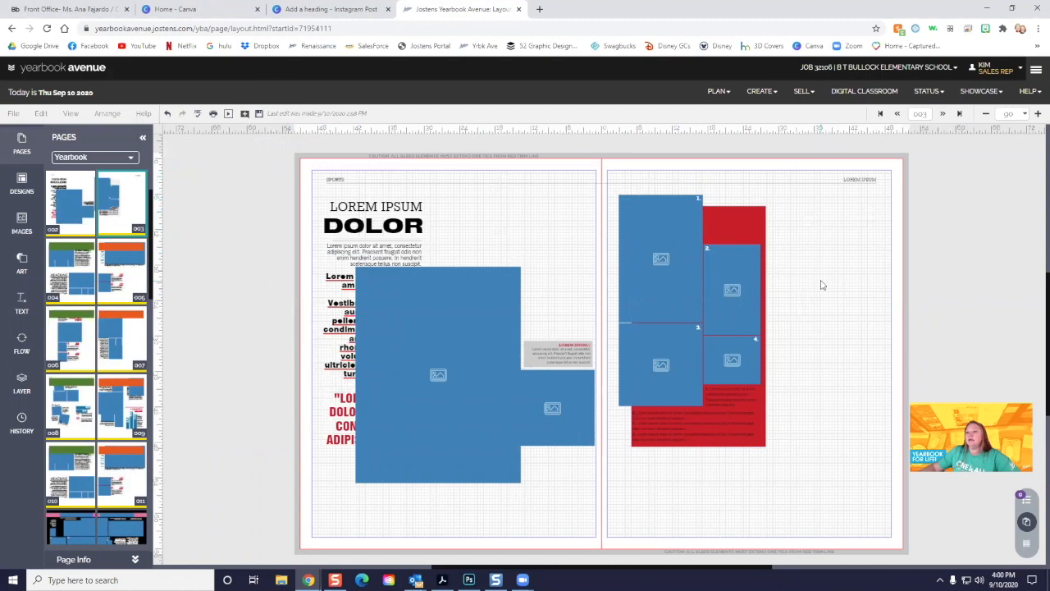
Bring the red background box forward within the photo cluster, and bring it to the very front
click(735, 224)
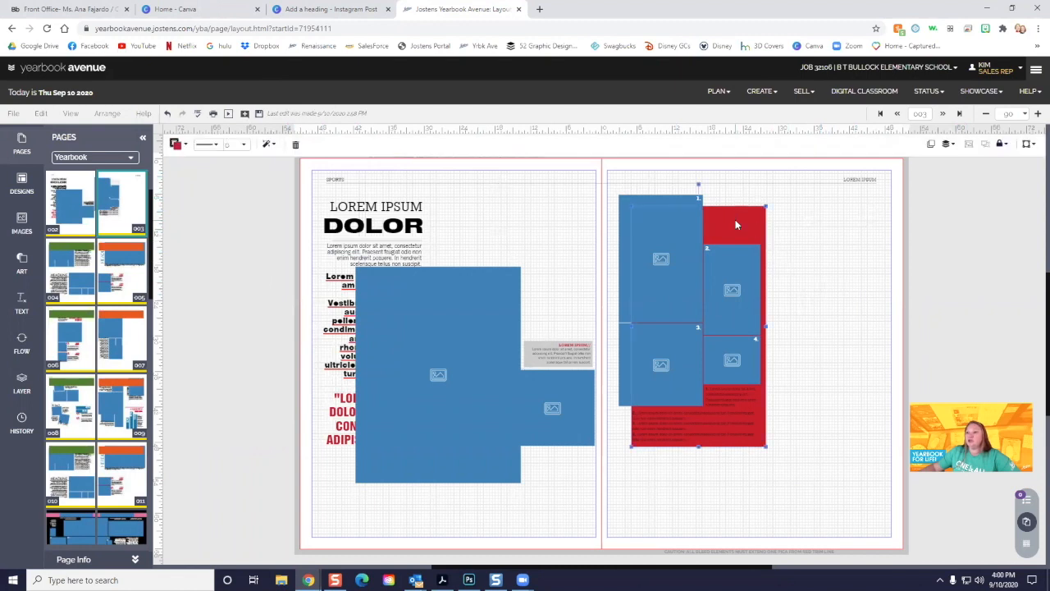
click(948, 145)
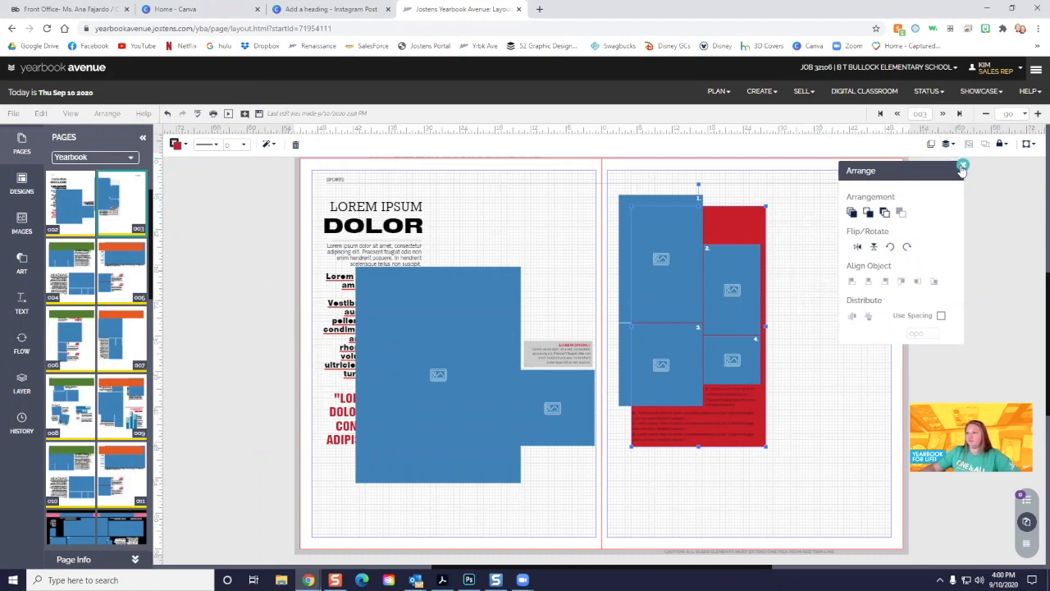
click(868, 213)
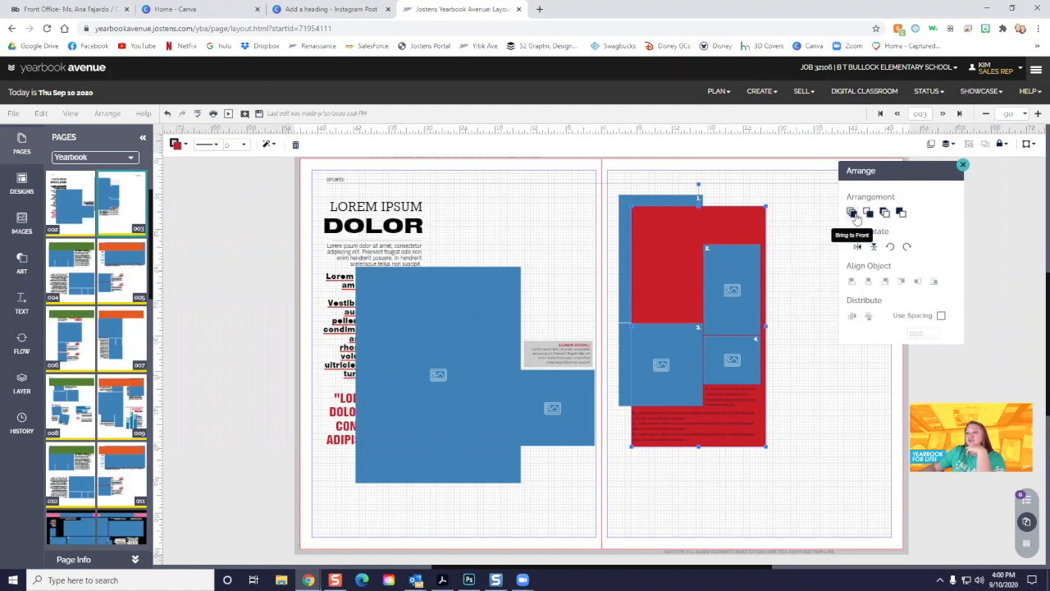
click(854, 213)
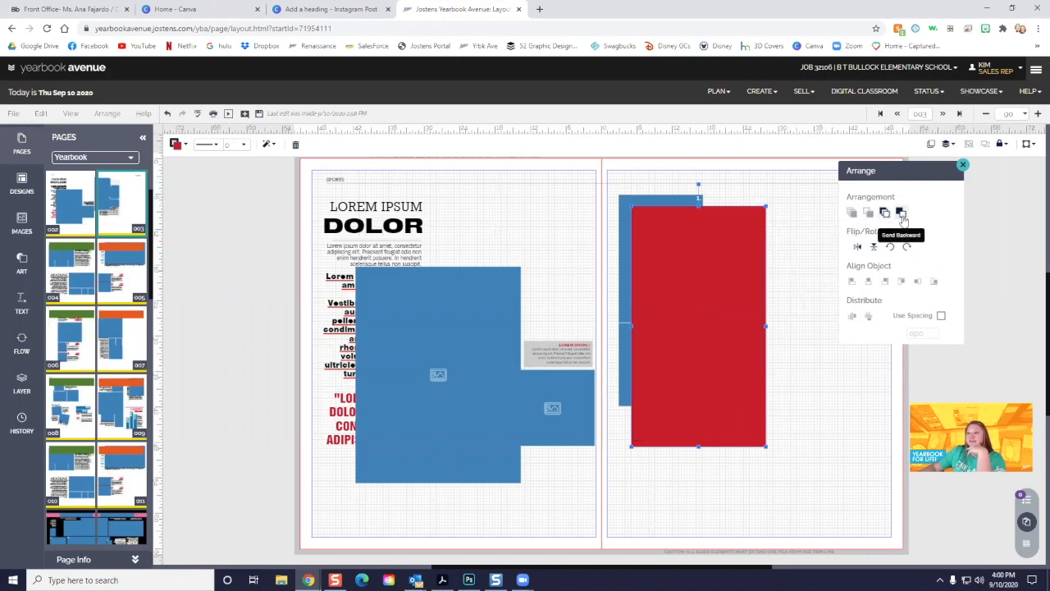
Send the red background box backward one layer at a time until it sits behind the photo boxes and captions
click(901, 215)
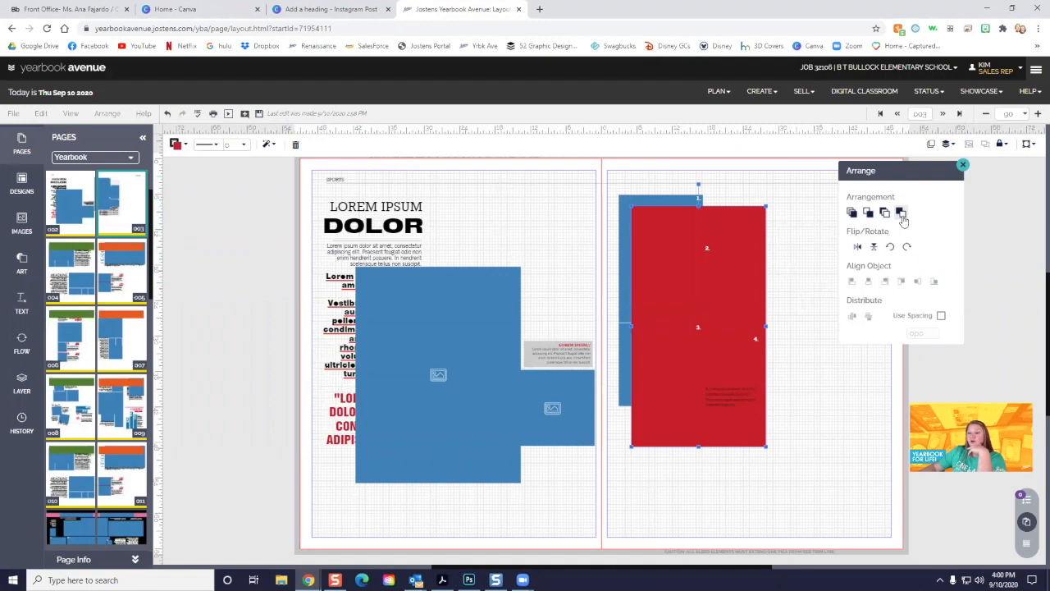
click(903, 218)
click(903, 219)
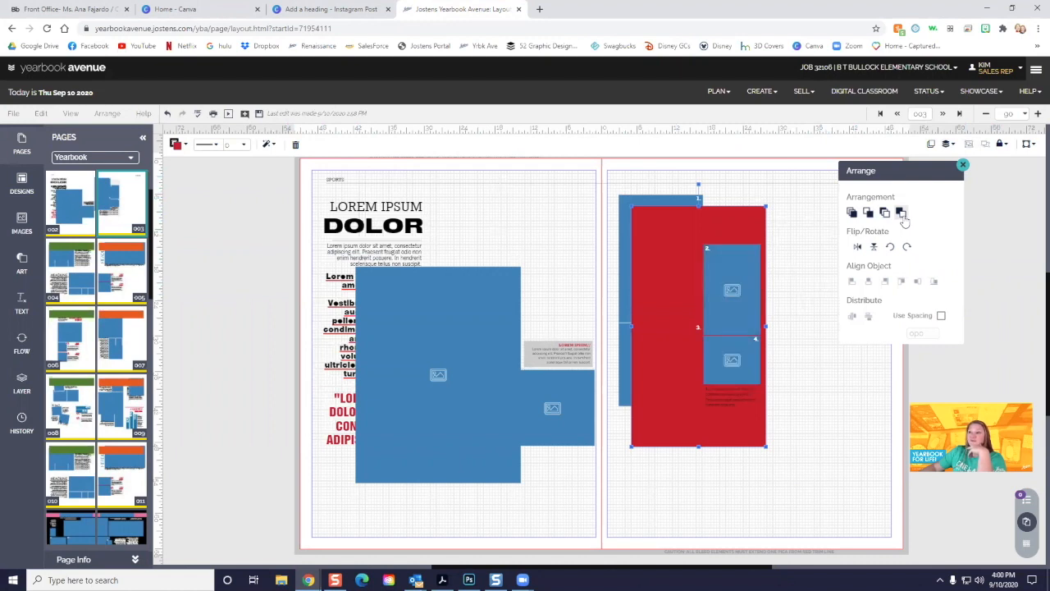
click(902, 218)
click(903, 218)
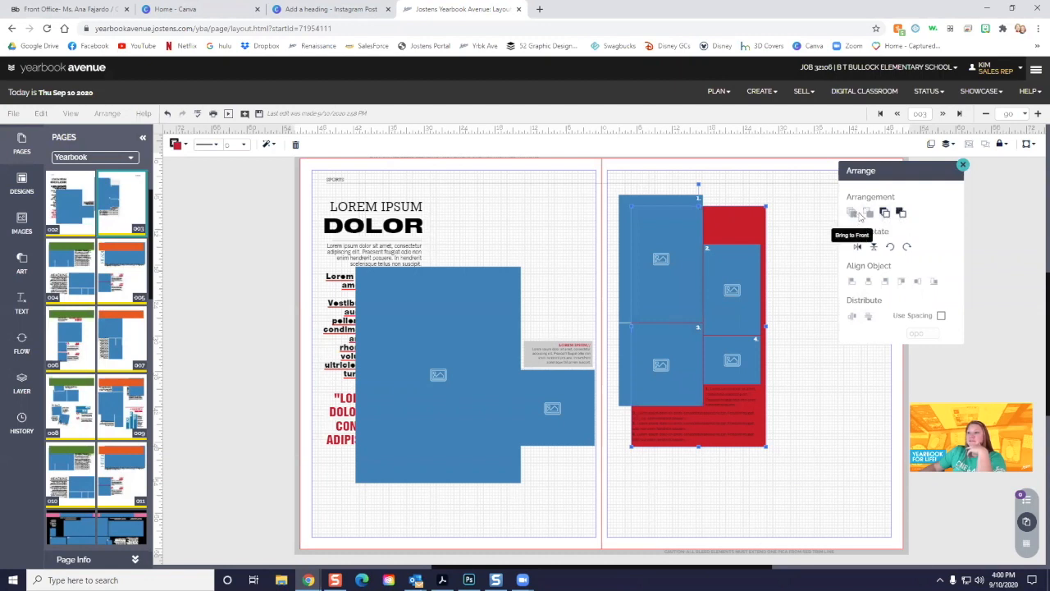
Bring the red background box to the front in one move, and send it all the way to the back
click(853, 213)
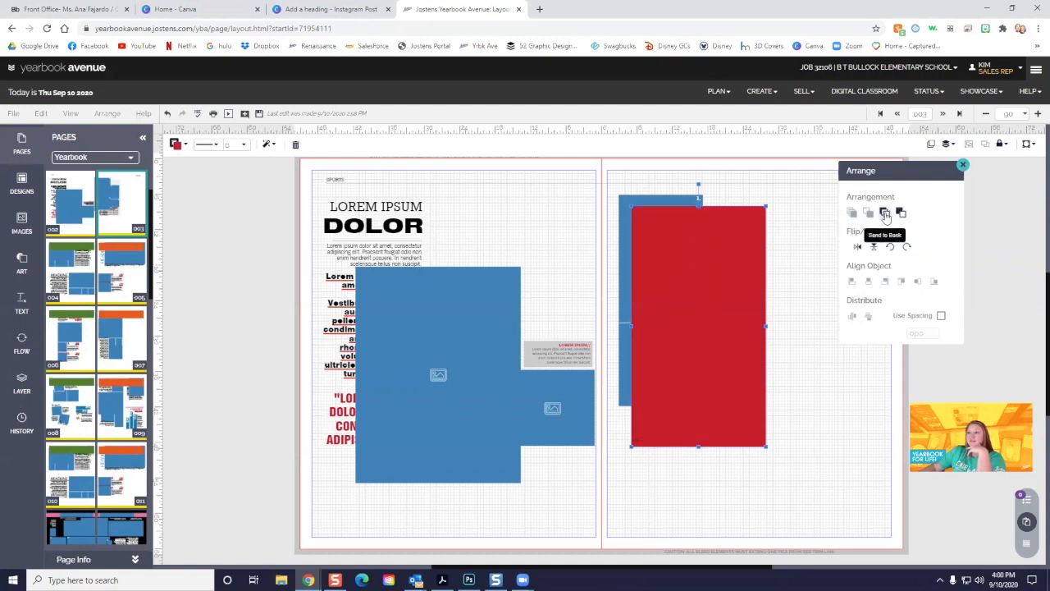
click(885, 215)
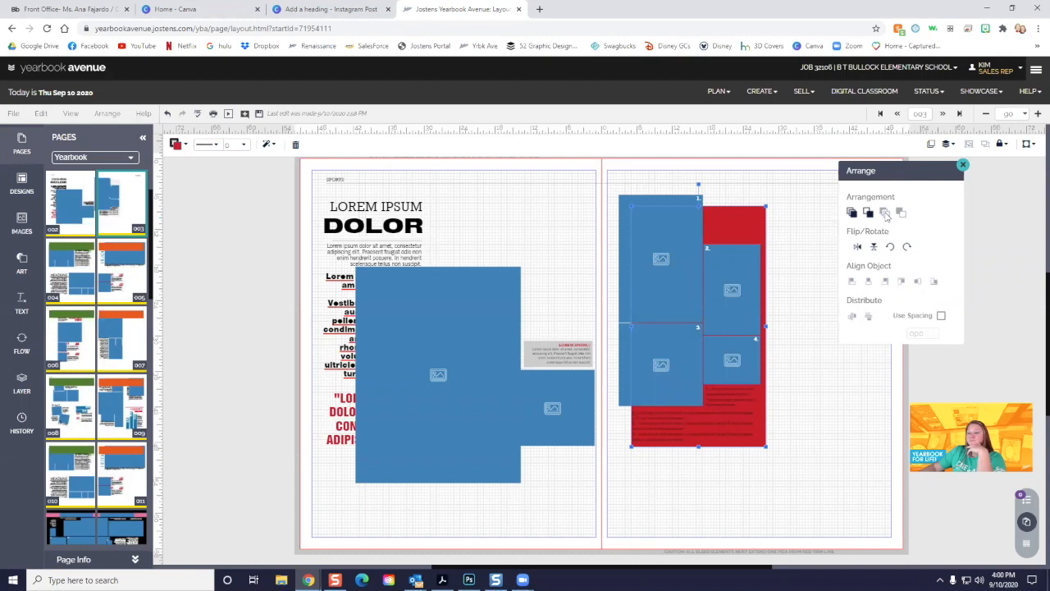
Move the red background box outward and down the right page, and rotate it by quarter turns to the left and right
drag(762, 220, 814, 227)
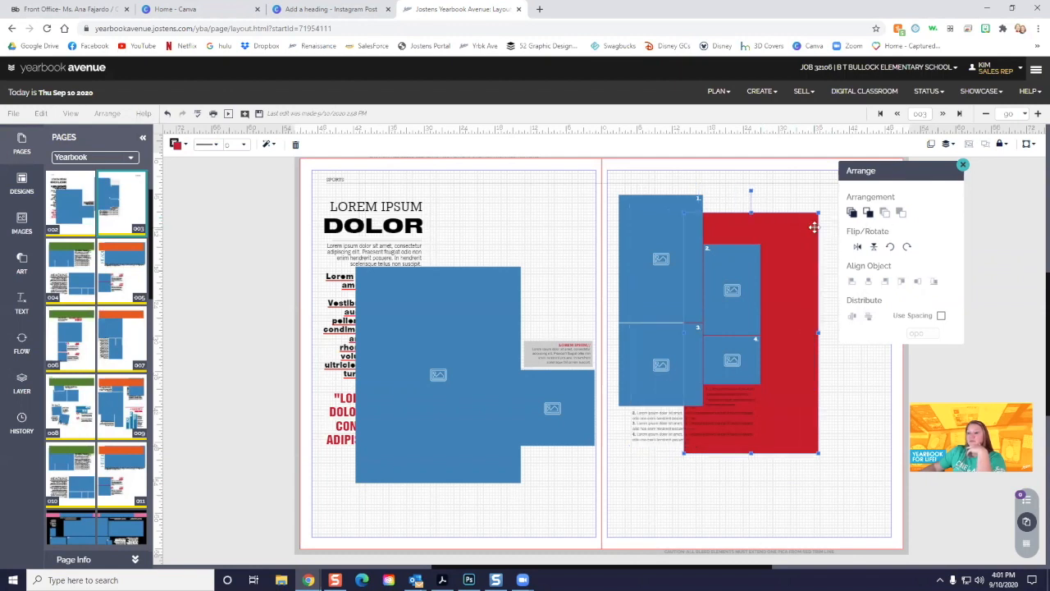
click(888, 249)
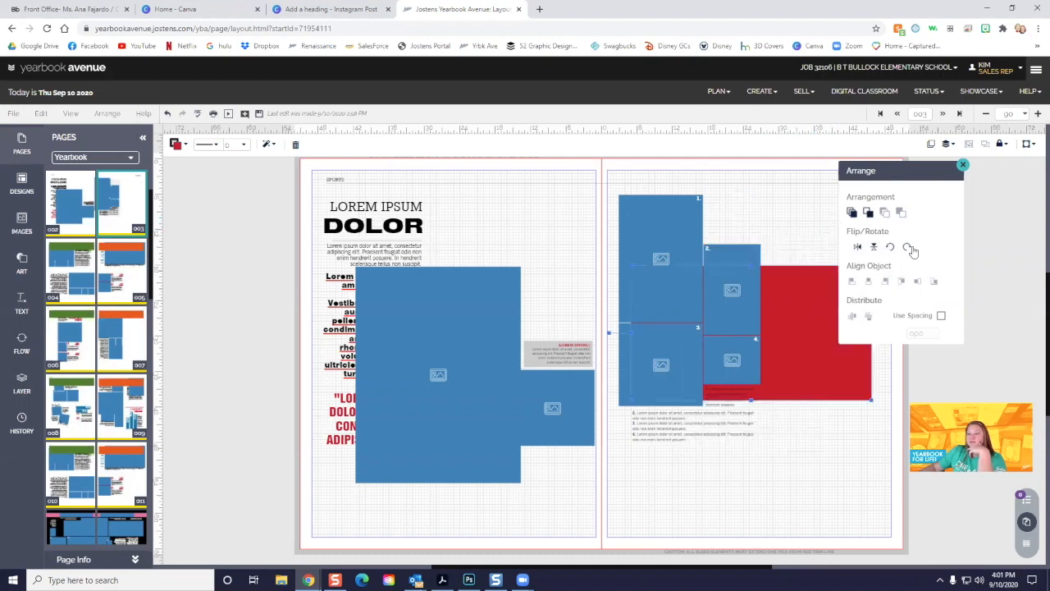
click(909, 248)
click(908, 248)
click(890, 247)
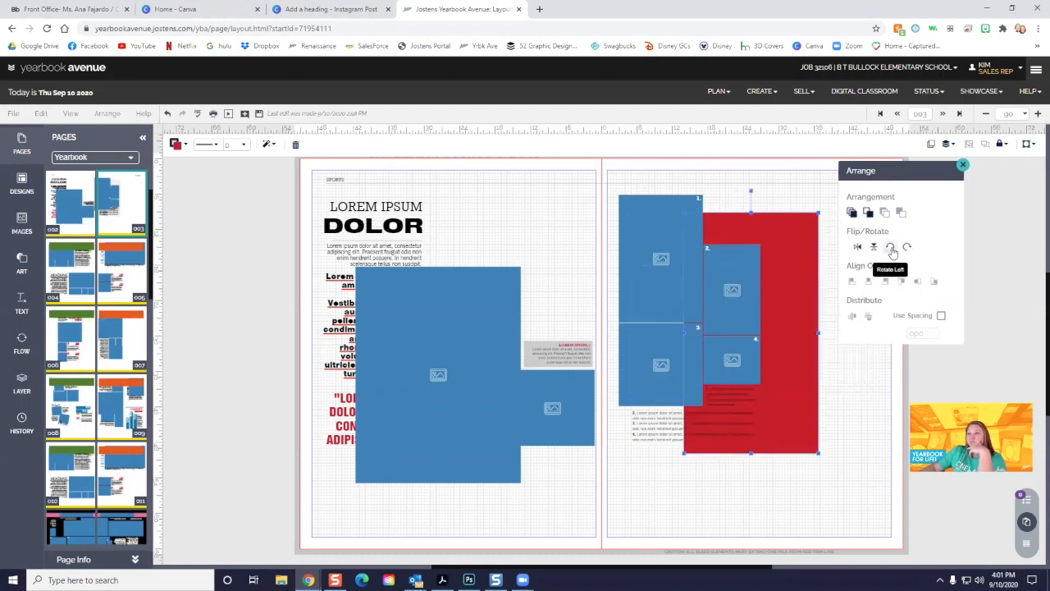
drag(803, 246, 799, 347)
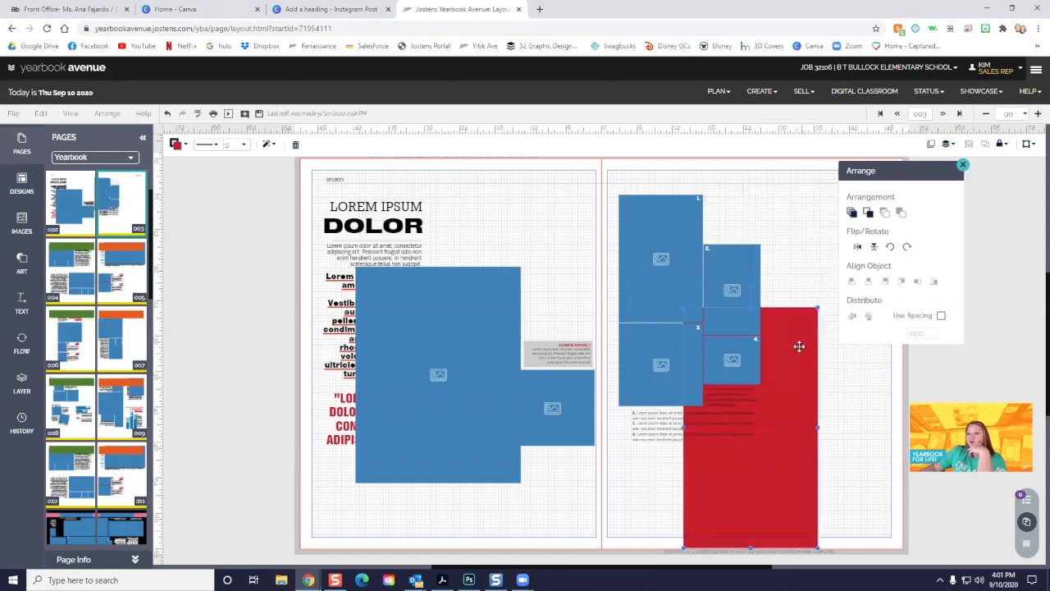
Select image boxes 1 and 2 on the right page and move them together up and outward
click(698, 264)
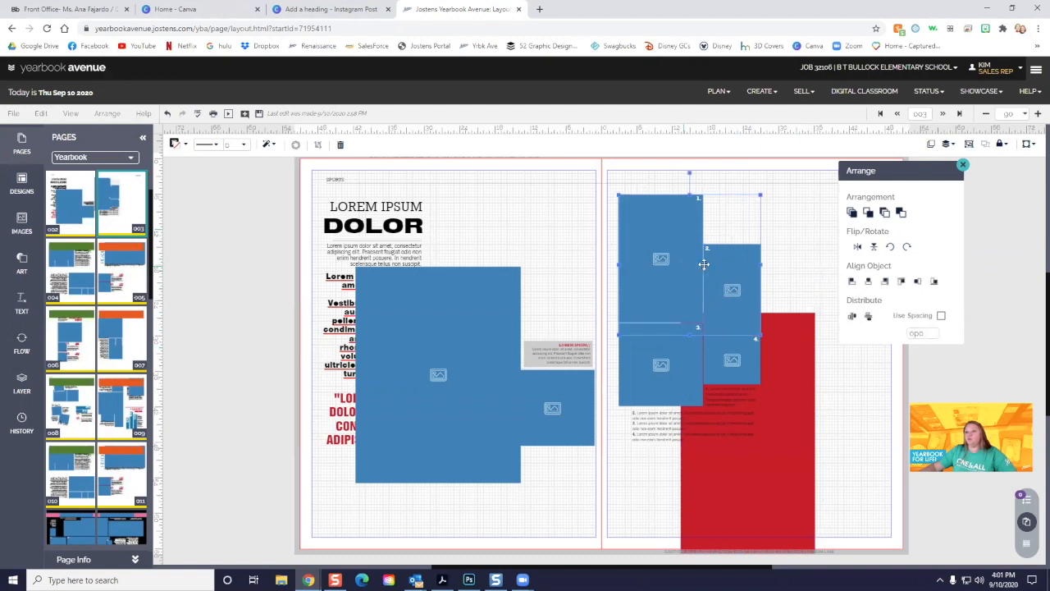
click(801, 269)
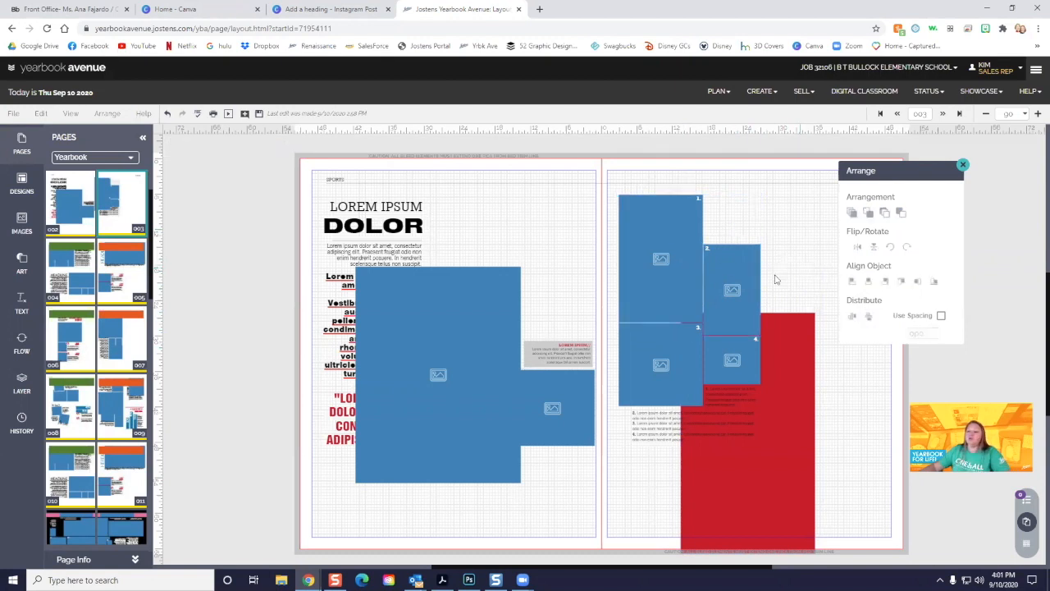
click(666, 269)
shift+click(733, 281)
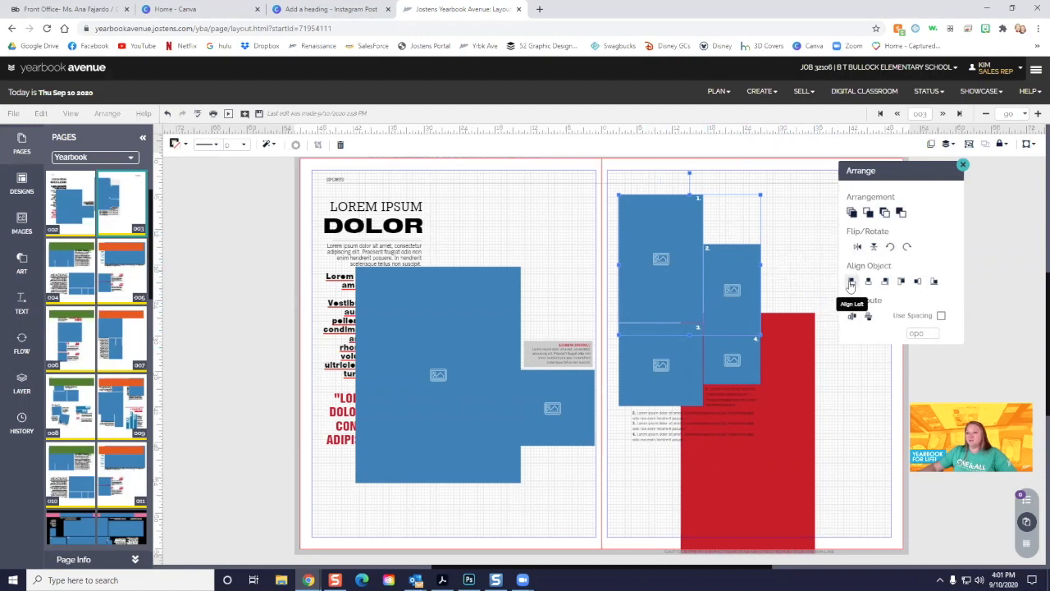
drag(747, 289, 800, 252)
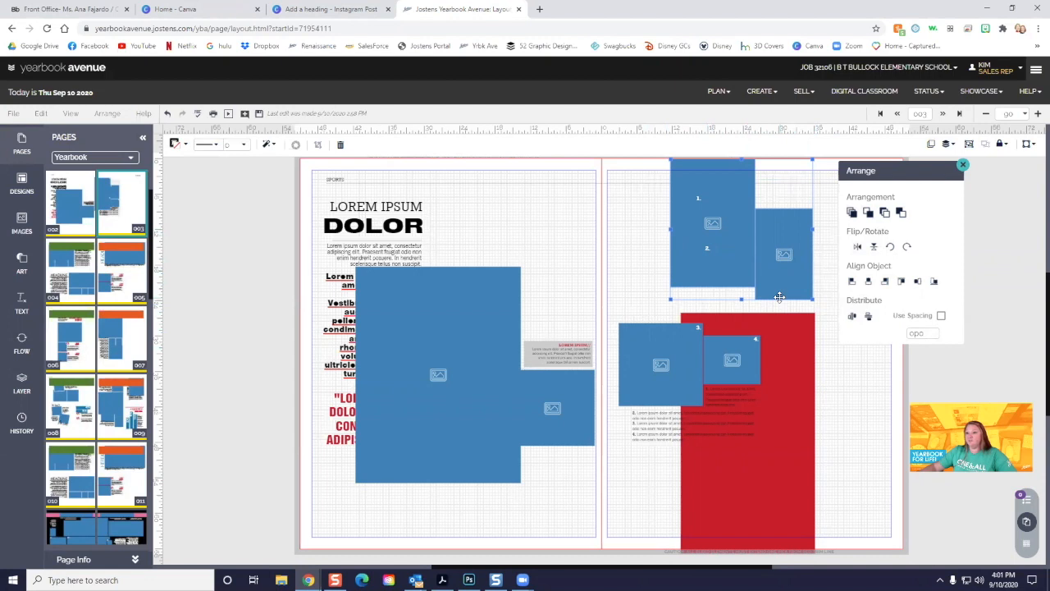
Align the two selected image boxes by their bottom edges, top edges and middles in turn
click(935, 282)
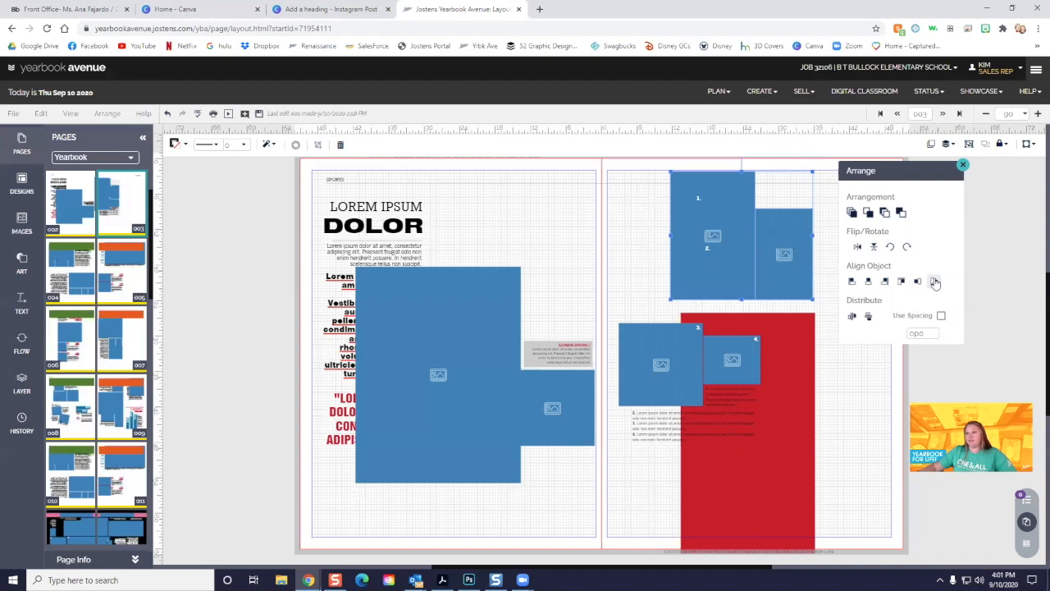
click(901, 283)
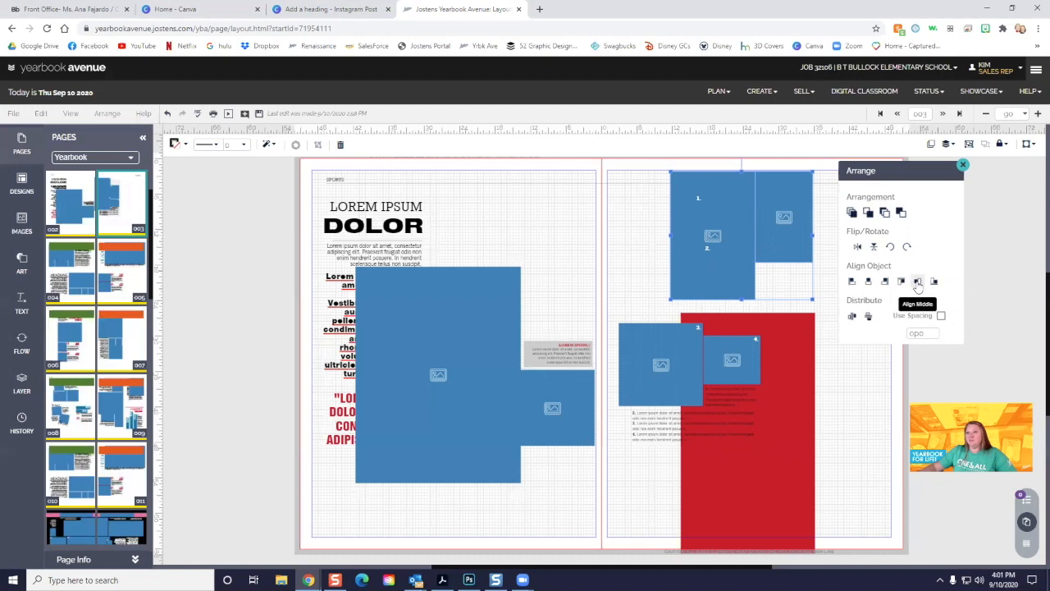
click(918, 282)
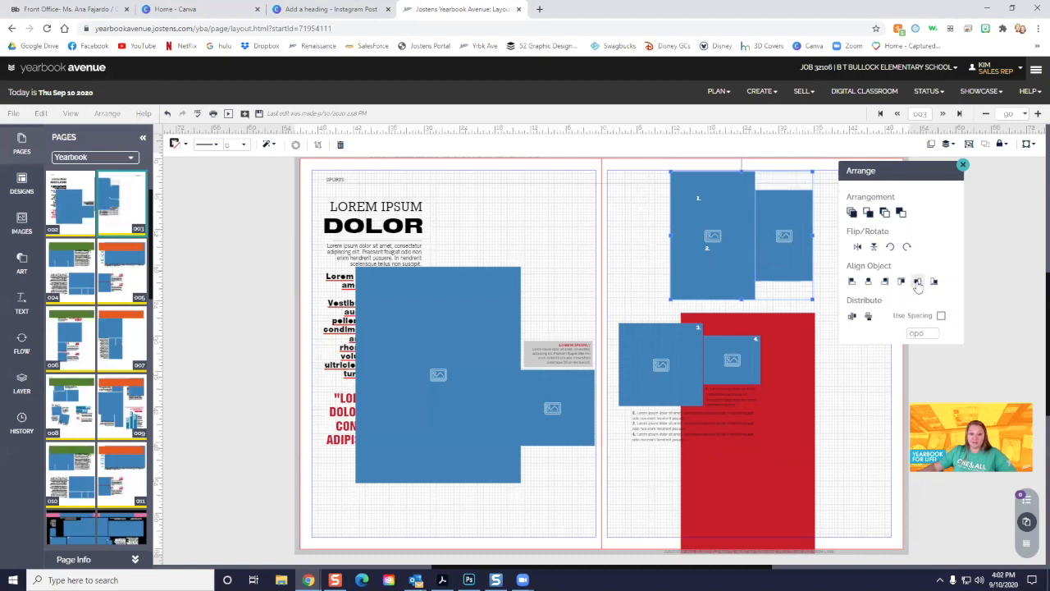
Try aligning the two image boxes by their left and right edges, and distribute them horizontally
click(852, 282)
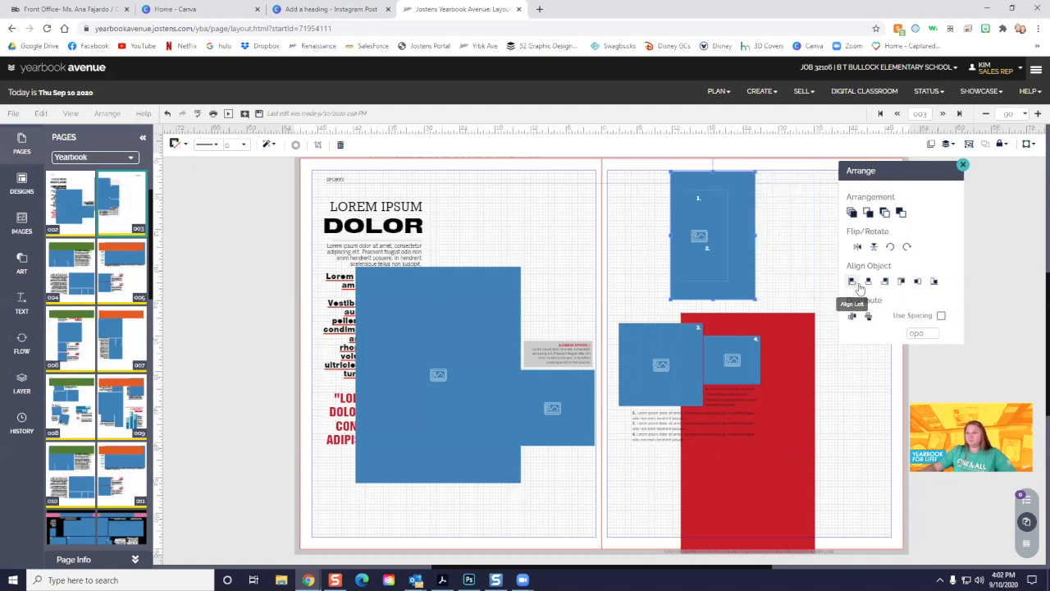
click(883, 284)
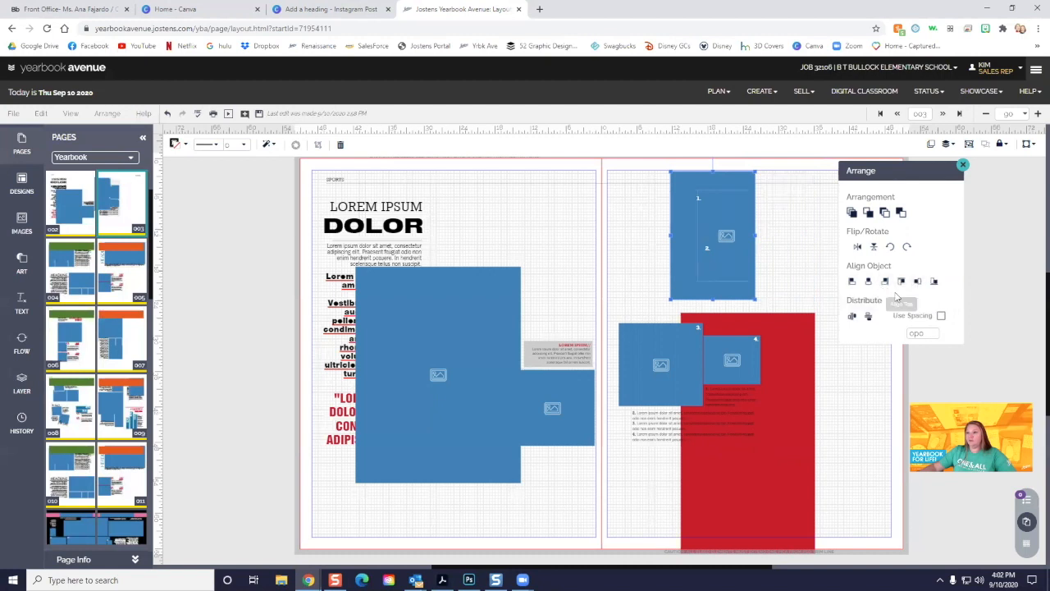
click(852, 315)
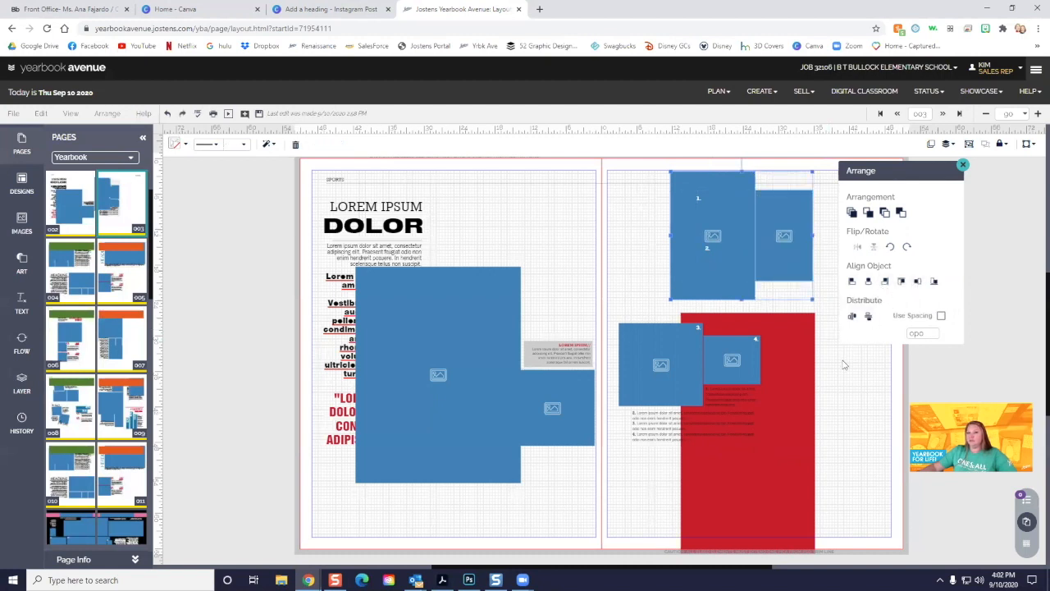
Move image box 4 toward the outer edge and delete the red box, captions and all other image boxes from the right page
click(798, 369)
key(Delete)
drag(719, 452, 622, 413)
key(Delete)
drag(757, 359, 871, 383)
drag(660, 423, 795, 223)
key(Delete)
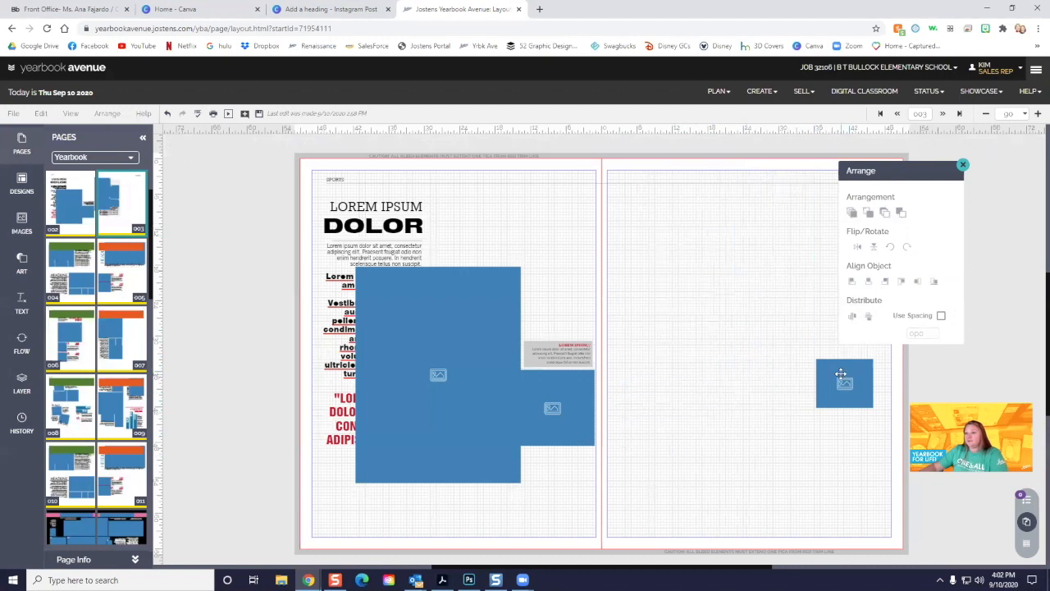
Copy and paste the remaining image box and spread the copies into an uneven row of four across the right page
click(841, 374)
key(ctrl+c)
key(ctrl+v)
key(ctrl+v)
drag(849, 394, 769, 390)
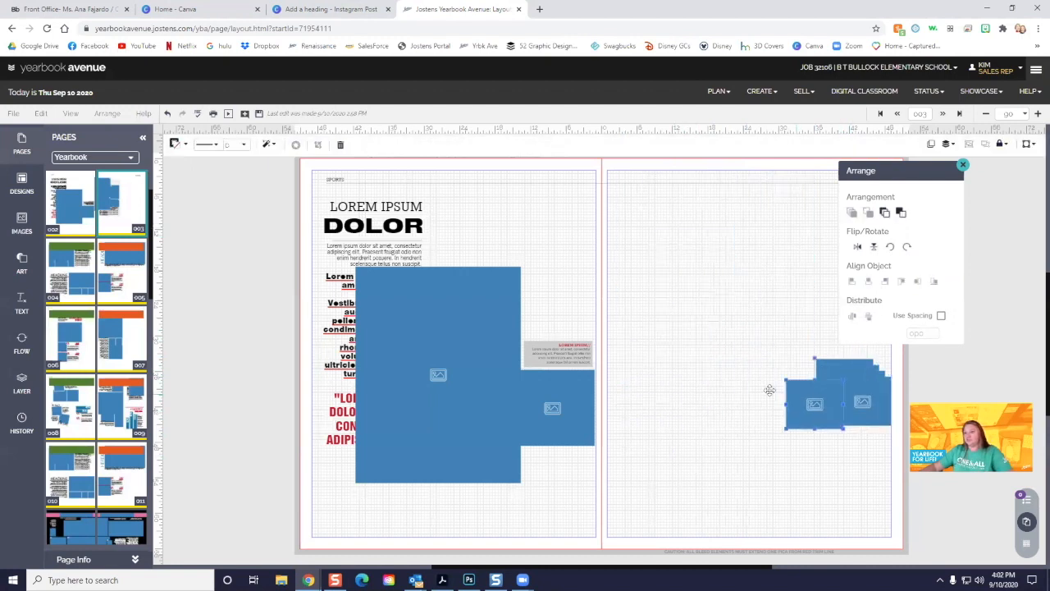
drag(849, 394, 640, 391)
drag(837, 395, 640, 382)
key(Delete)
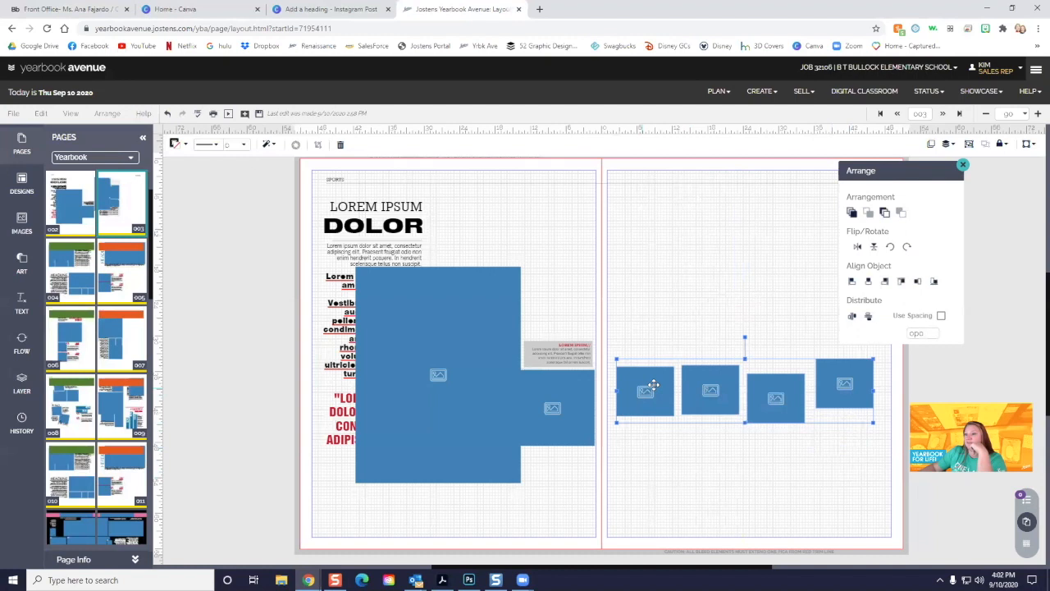
Align the four image boxes by their top edges and distribute them horizontally
click(900, 282)
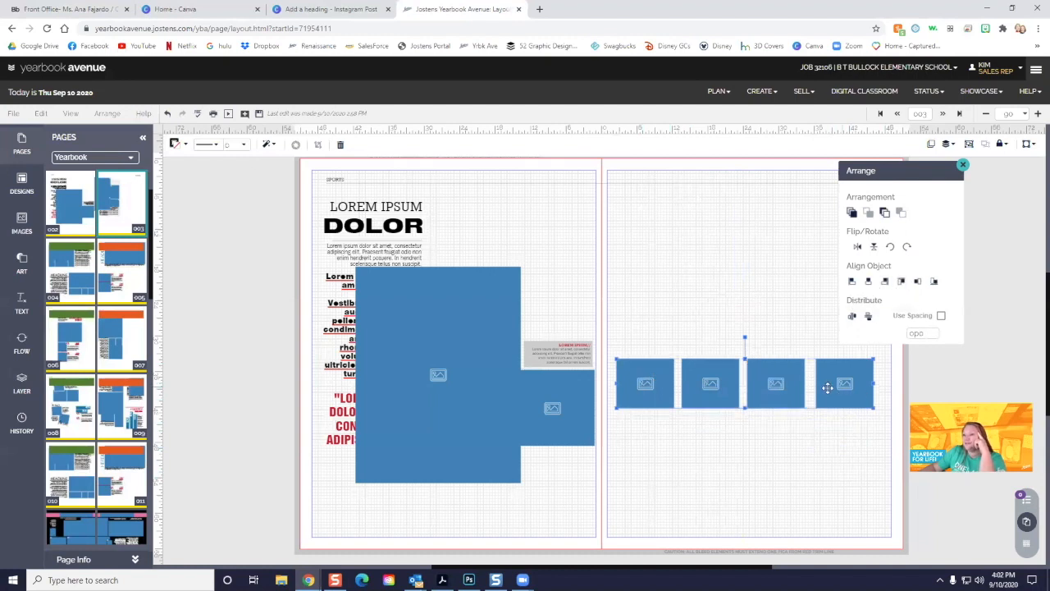
click(851, 317)
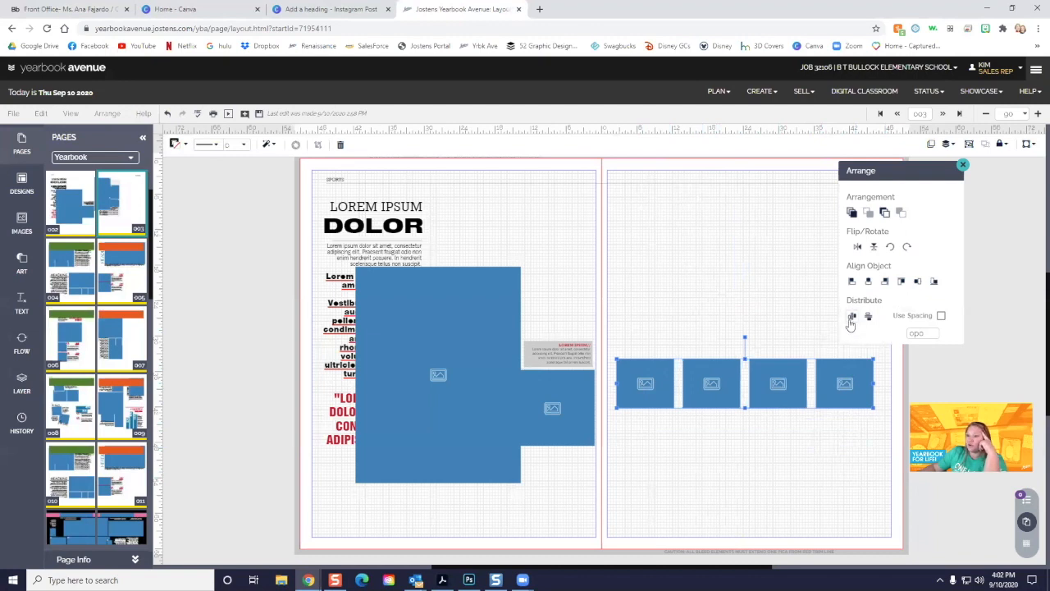
Undo the horizontal distribution of the four image boxes, and distribute the row evenly again
key(ctrl+z)
key(ctrl+z)
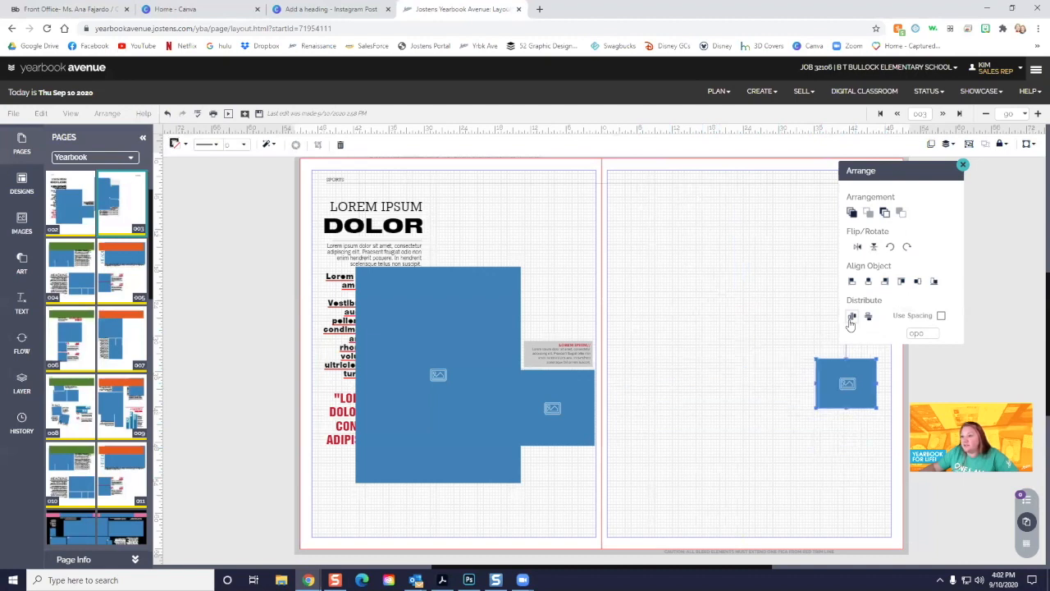
key(ctrl+y)
key(ctrl+z)
key(ctrl+y)
click(736, 335)
click(736, 373)
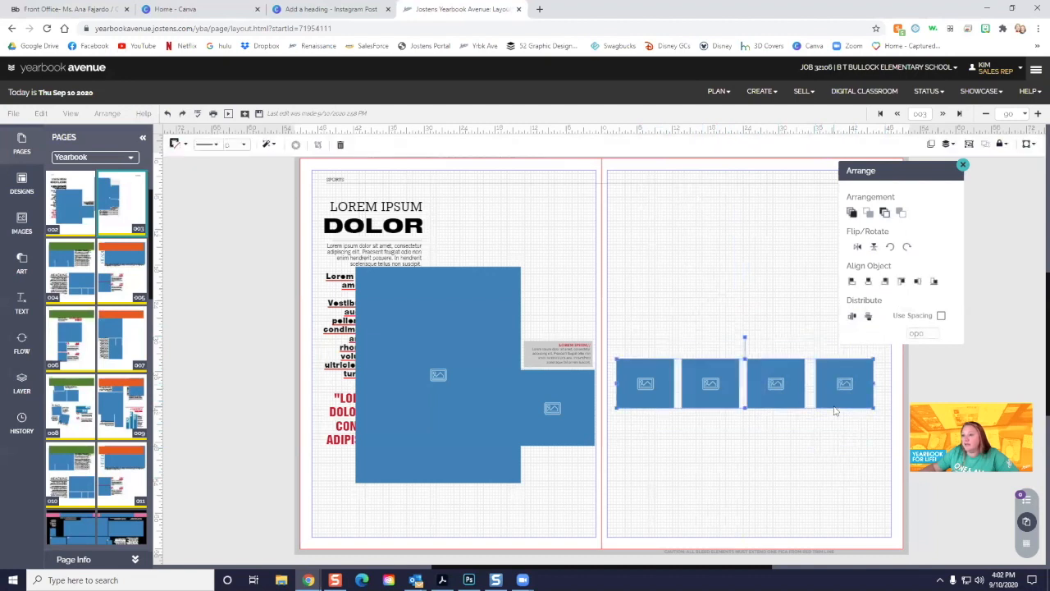
click(853, 318)
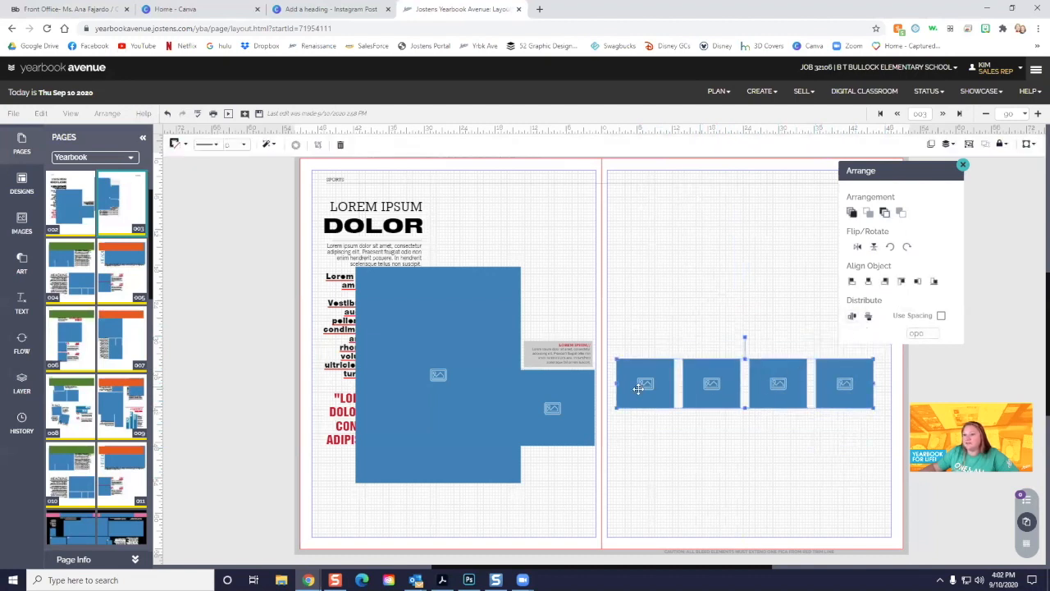
Turn on fixed spacing of 0p5 and distribute the row of four image boxes horizontally with it
click(815, 454)
drag(644, 428, 849, 391)
click(40, 113)
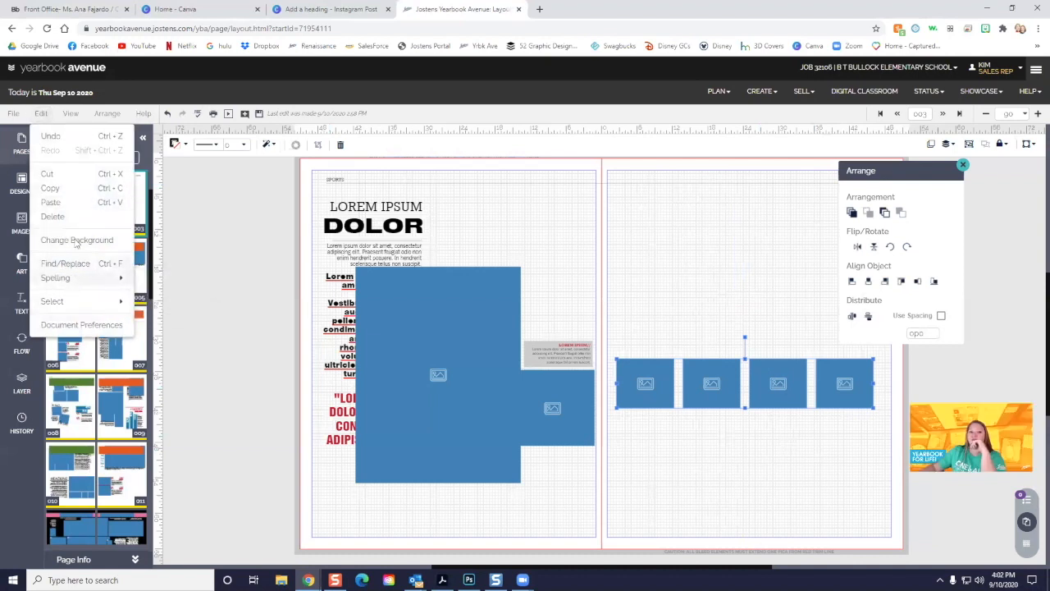
click(71, 113)
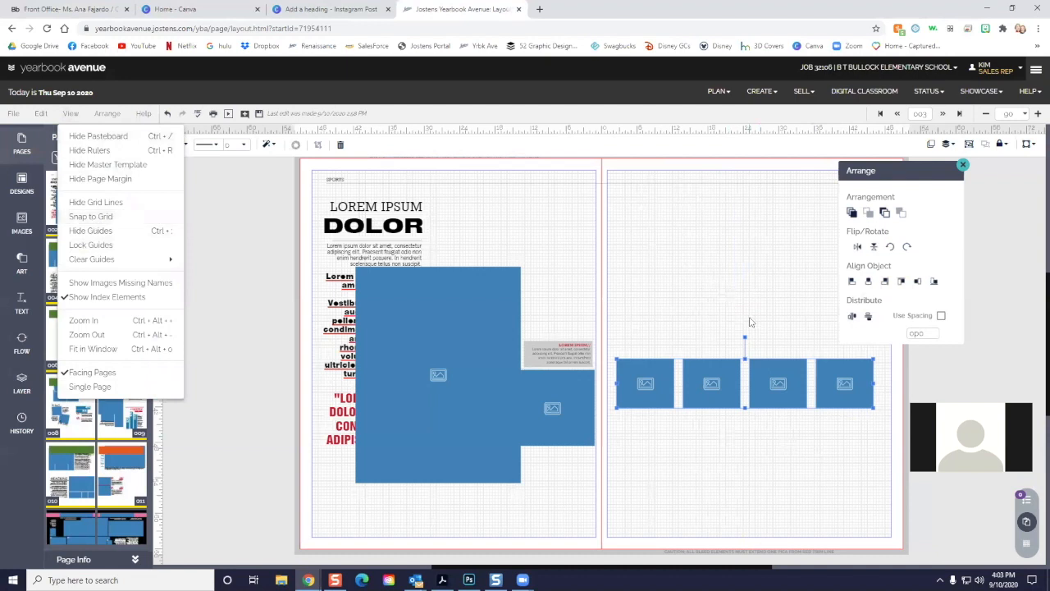
click(941, 316)
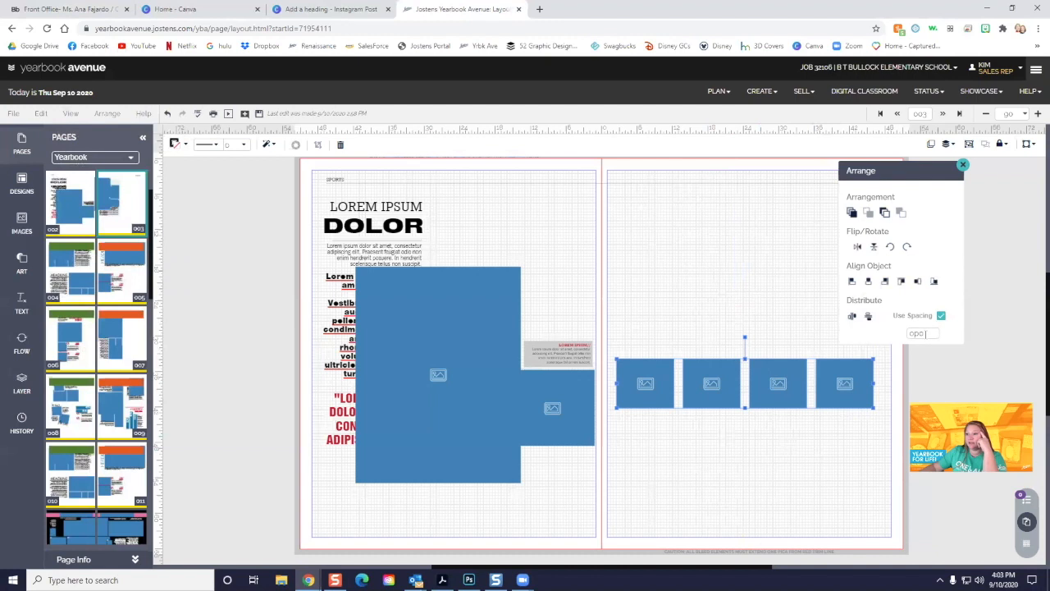
drag(911, 333, 971, 341)
text(0p5)
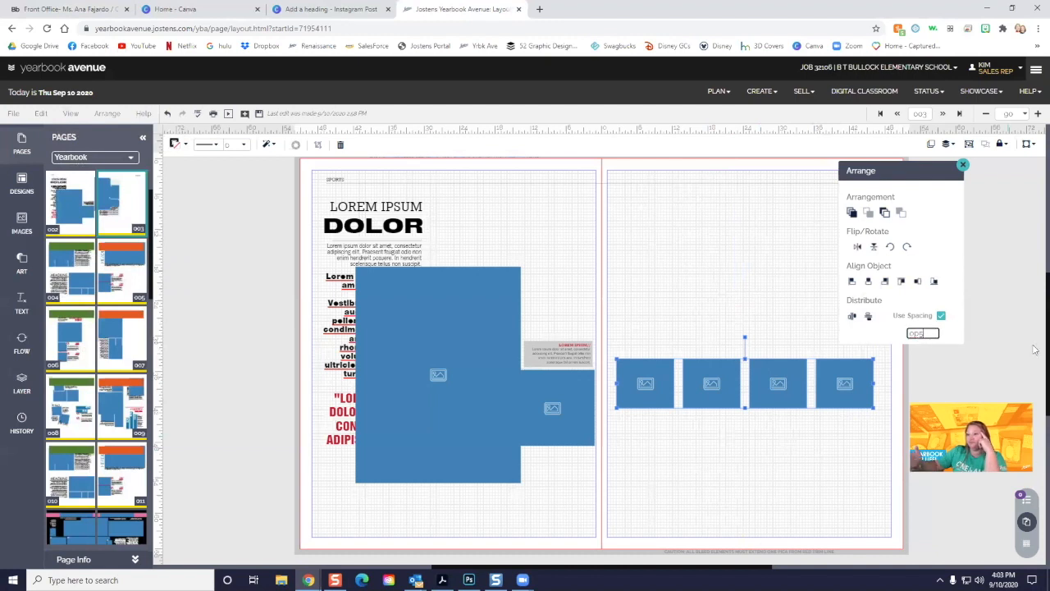
click(851, 317)
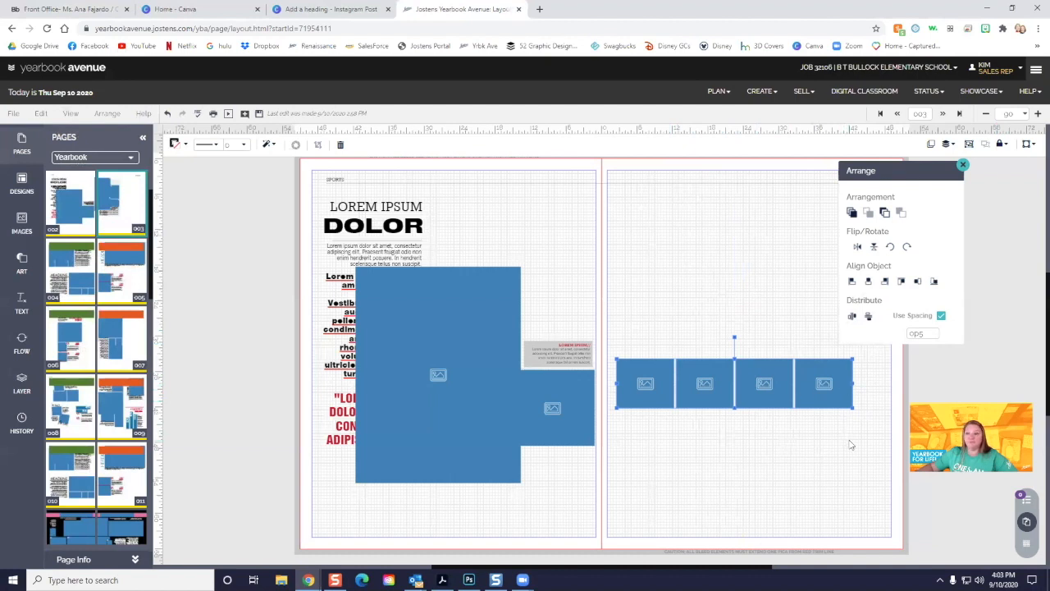
Set the fixed spacing to 1p0, distribute the four image boxes horizontally again, and close the arrangement tools
double_click(913, 334)
text(1)
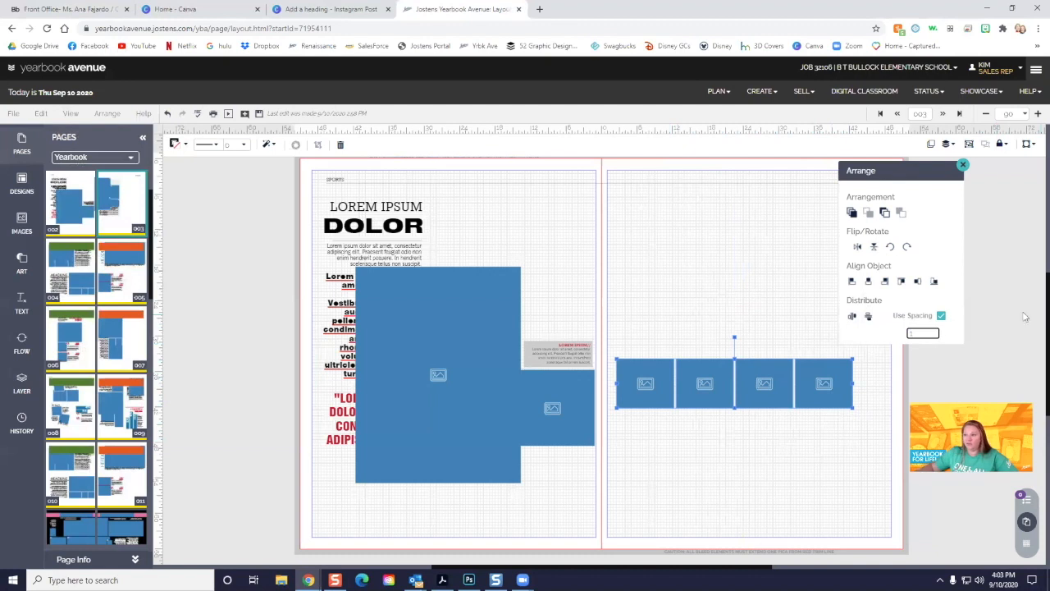
key(Return)
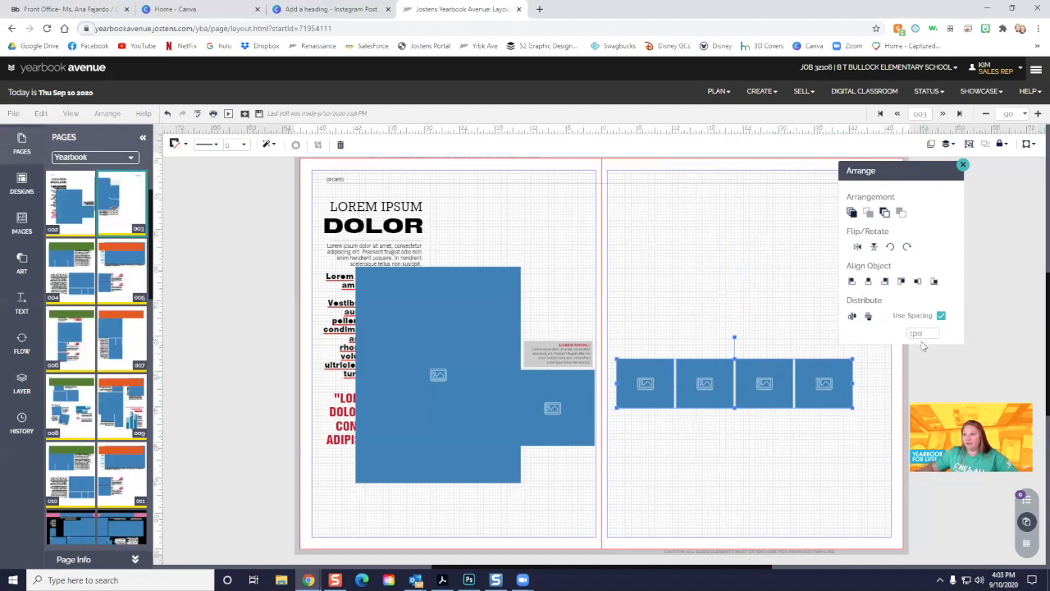
click(852, 316)
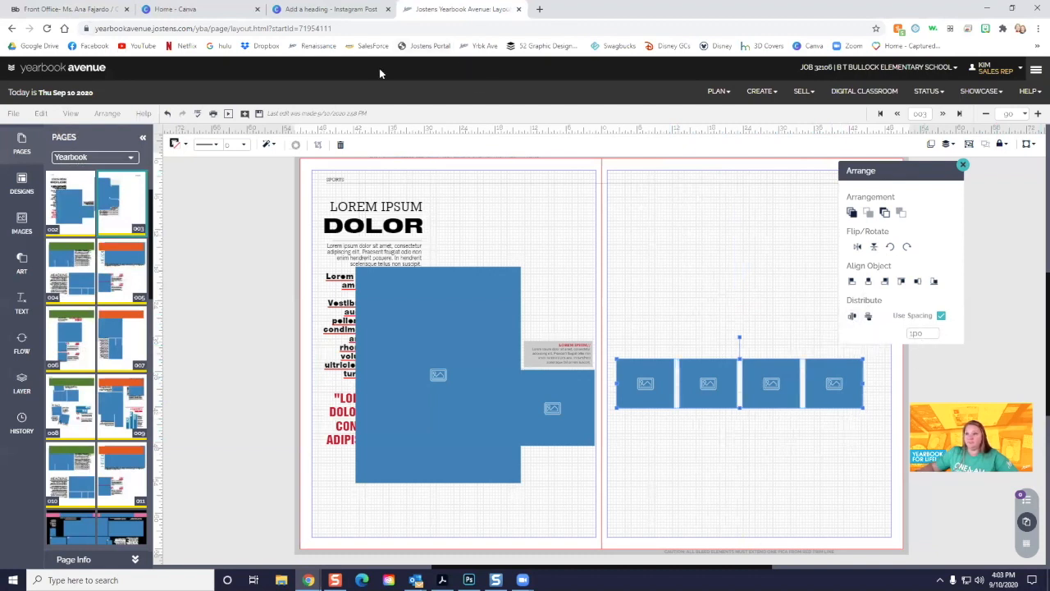
click(507, 217)
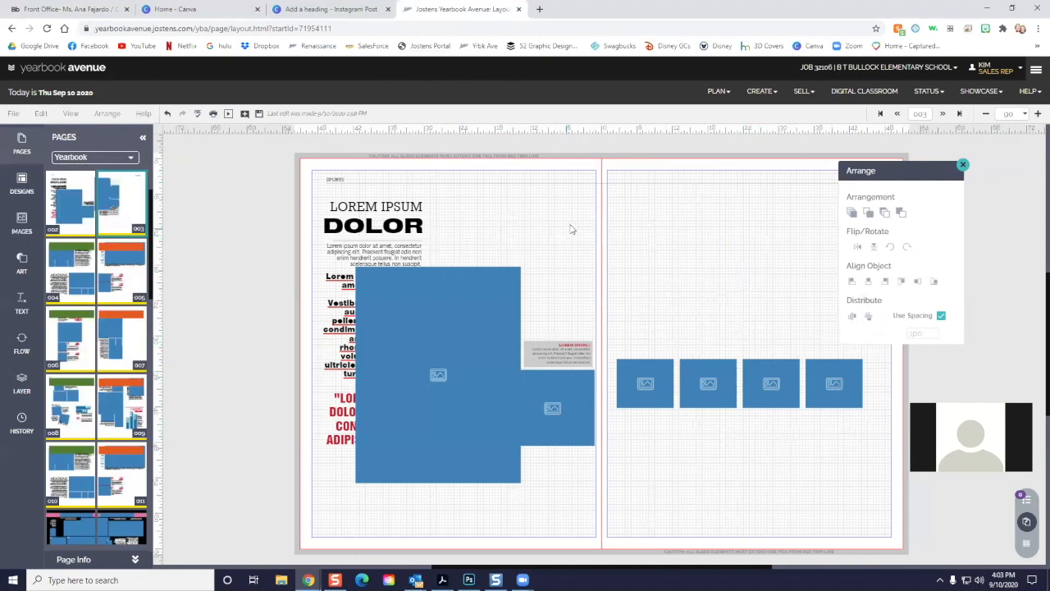
click(964, 164)
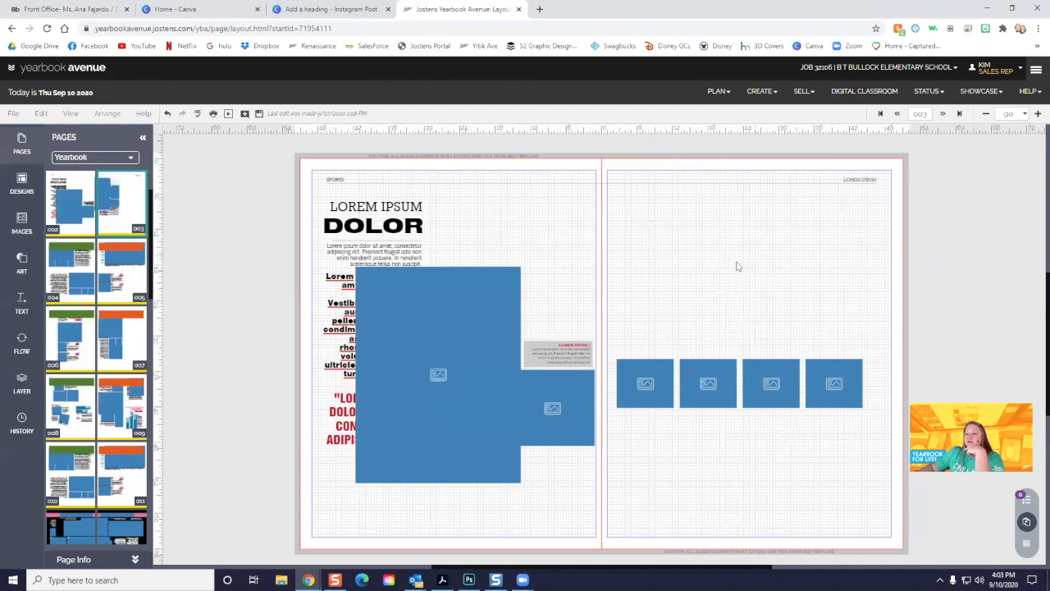
Mirror the whole sports spread horizontally and vertically
click(106, 114)
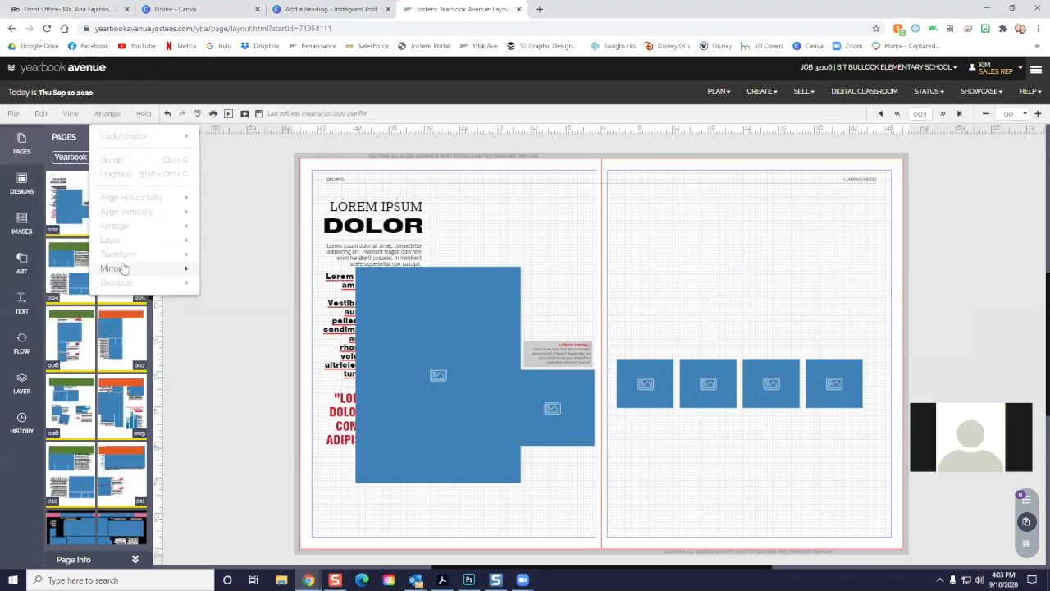
mouse_move(123, 276)
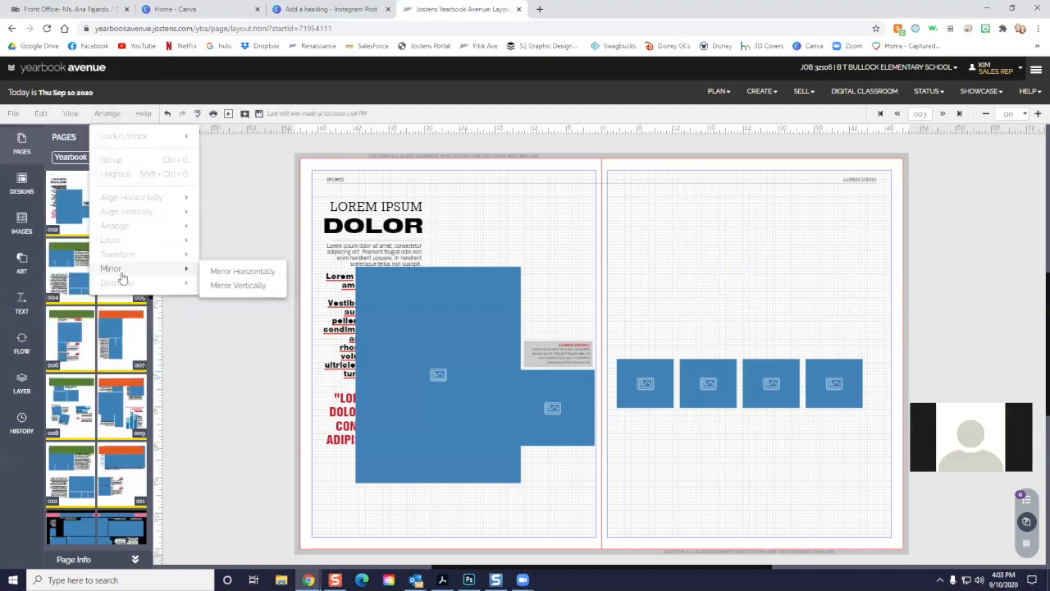
click(230, 274)
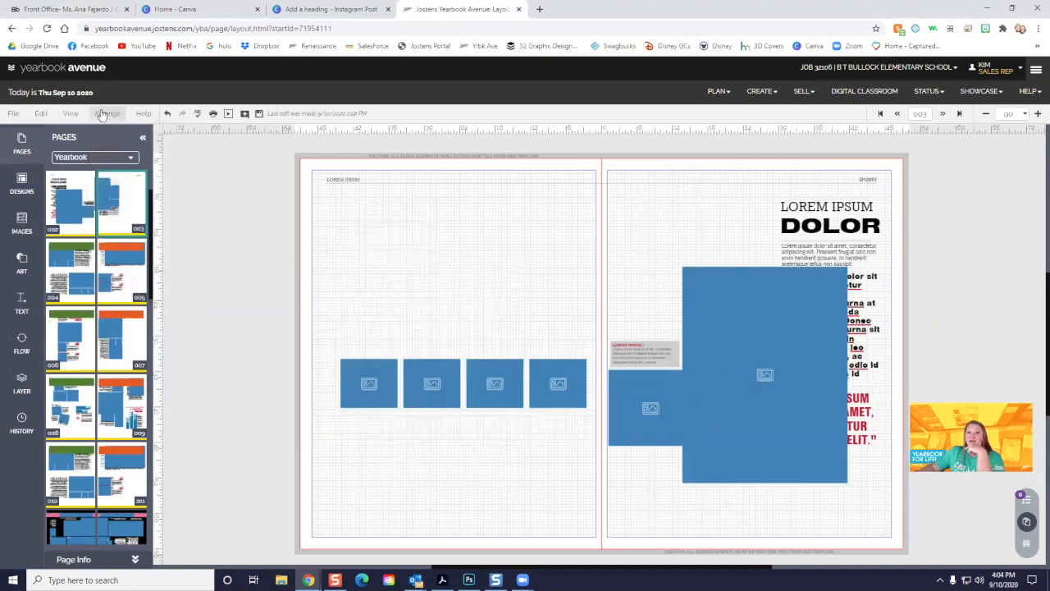
click(107, 113)
mouse_move(115, 269)
click(215, 285)
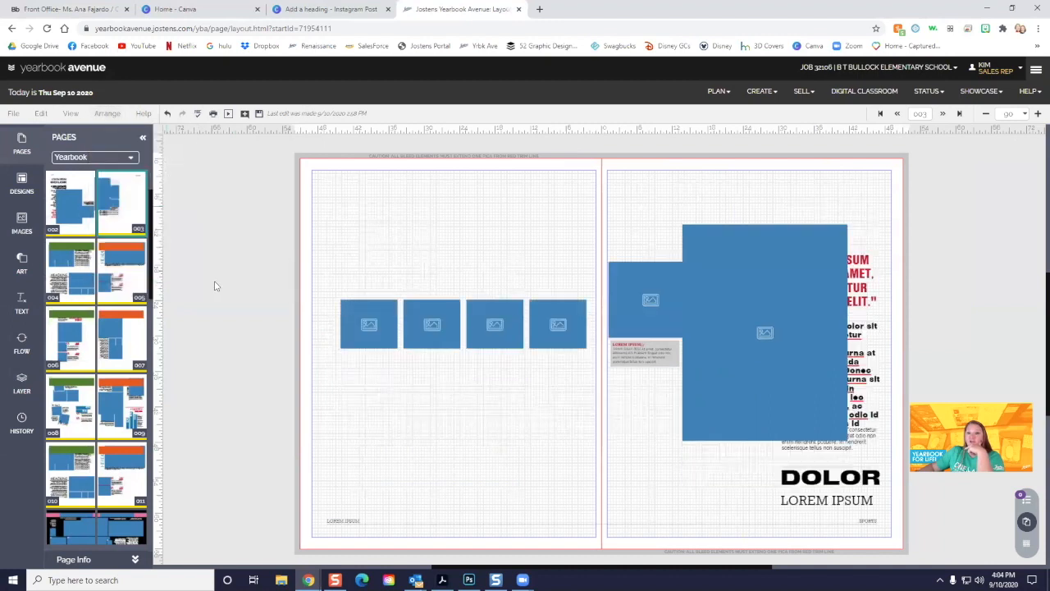